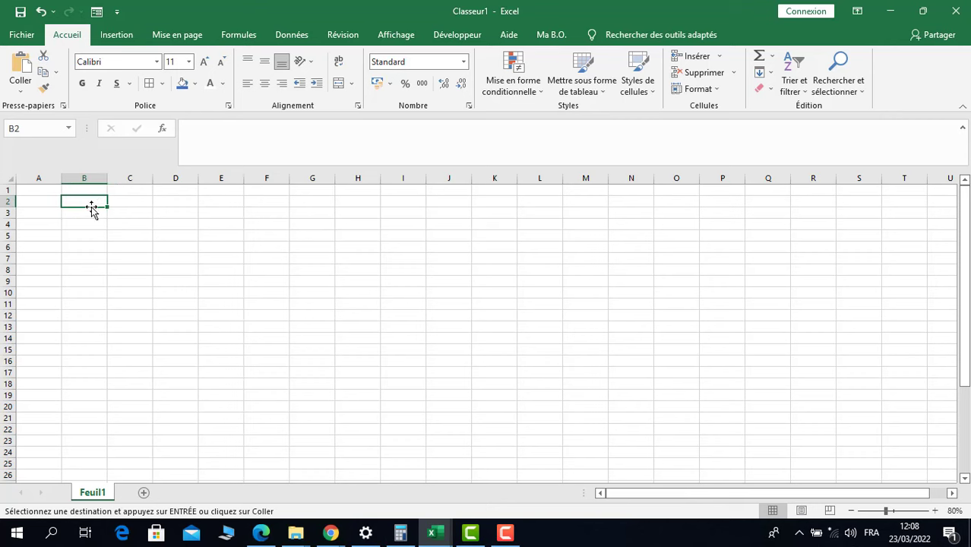
# Add a blue outline border in a thicker solid line style around the range B2:G37
pyautogui.moveTo(91, 202); pyautogui.dragTo(328, 425)
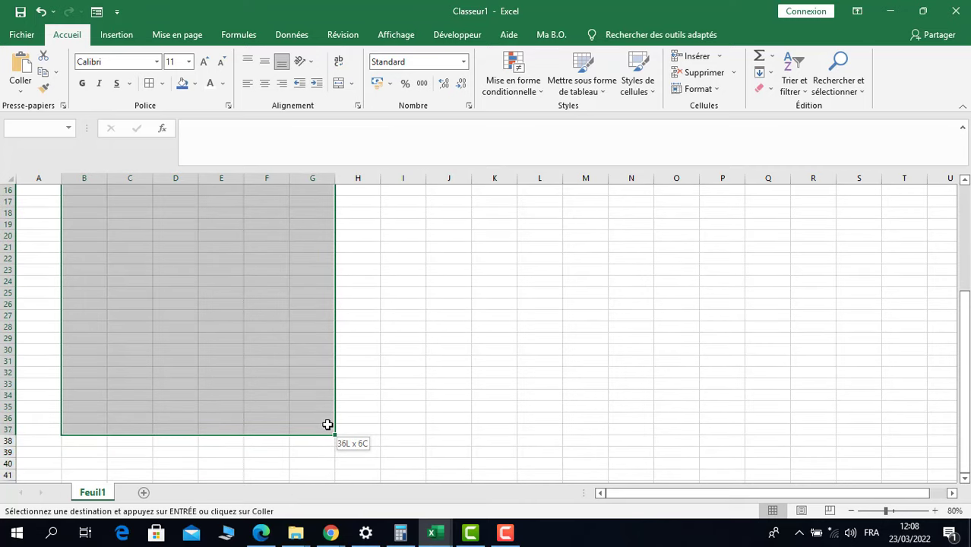
pyautogui.moveTo(328, 425); pyautogui.dragTo(327, 425)
pyautogui.scroll(5, 206, 406)
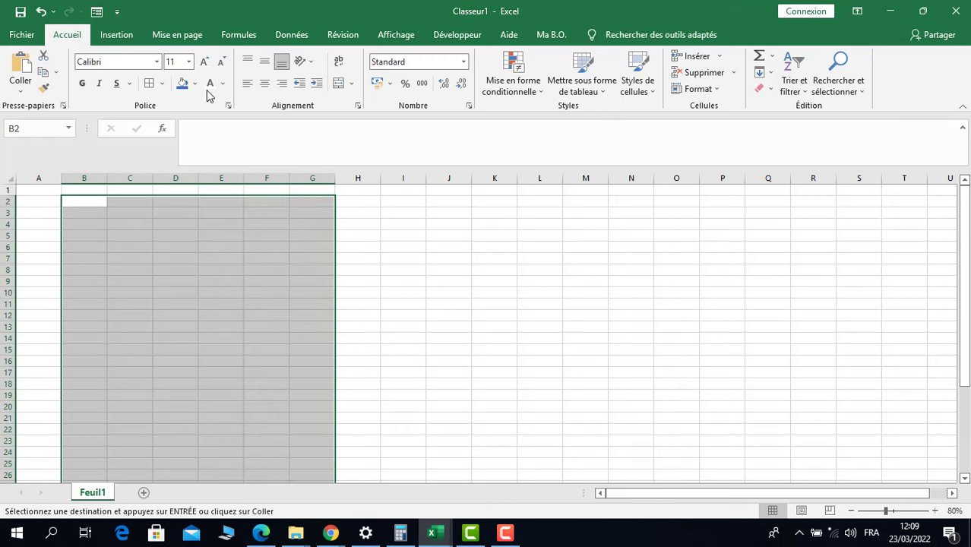
pyautogui.click(162, 82)
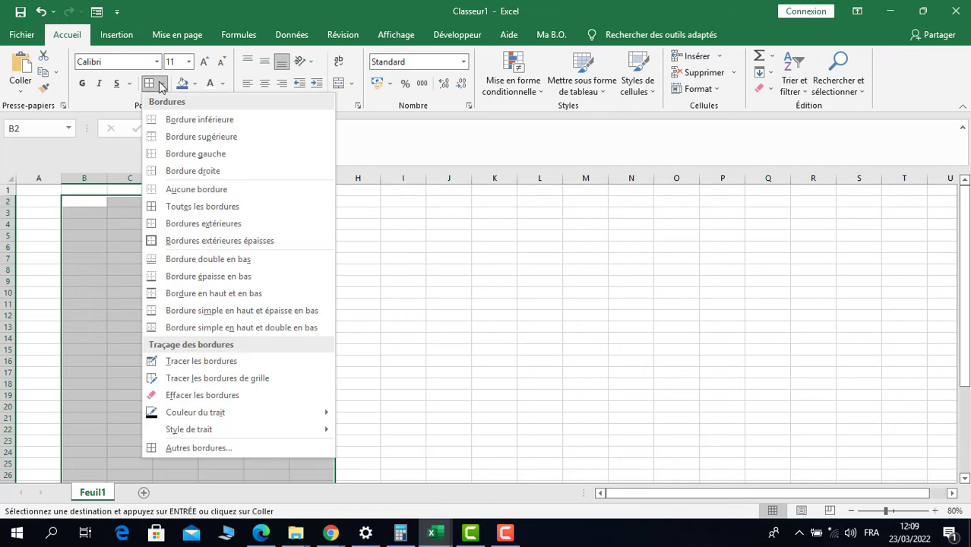
pyautogui.click(181, 448)
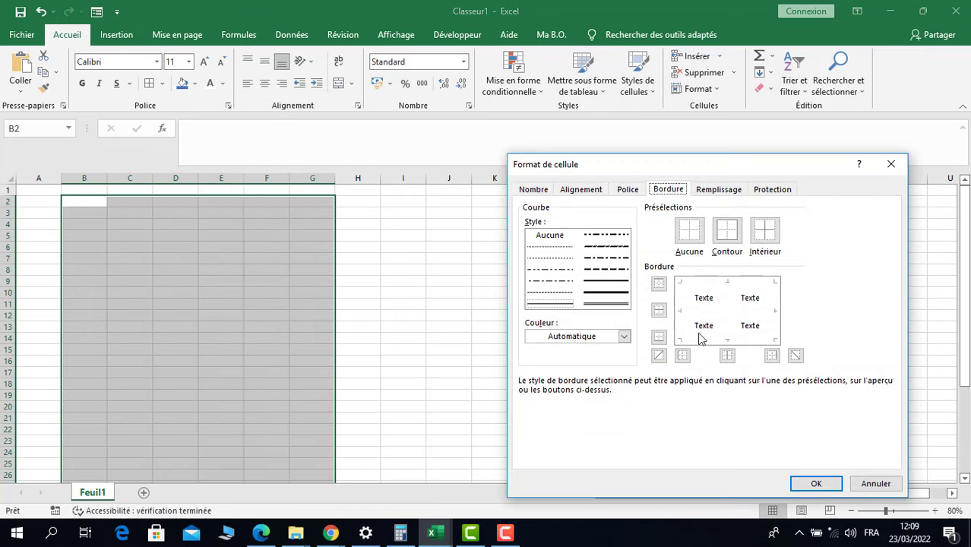
pyautogui.click(624, 335)
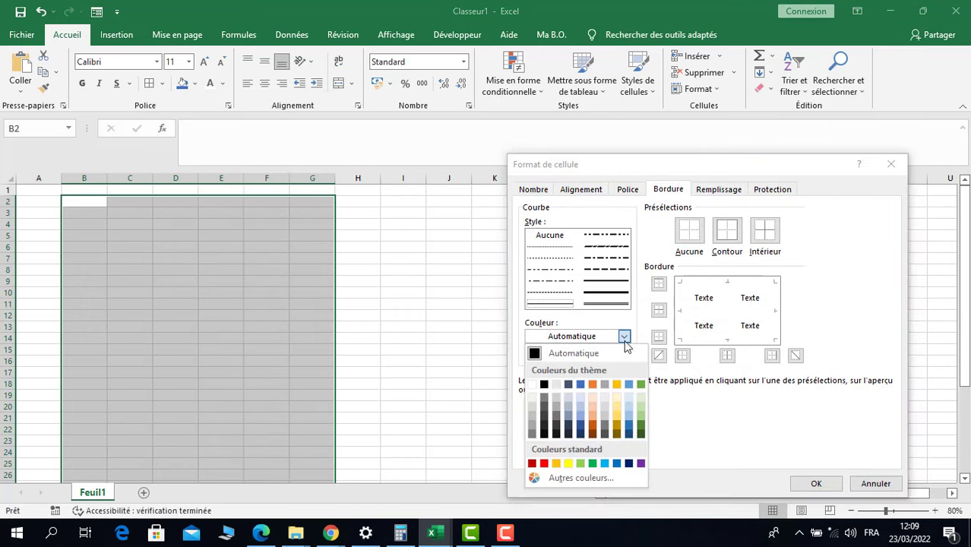
pyautogui.click(581, 385)
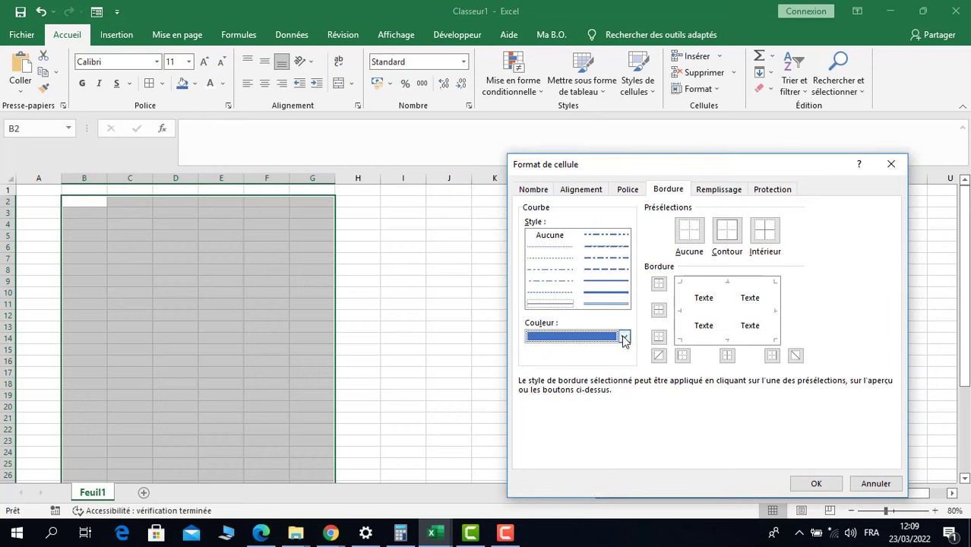
pyautogui.click(722, 234)
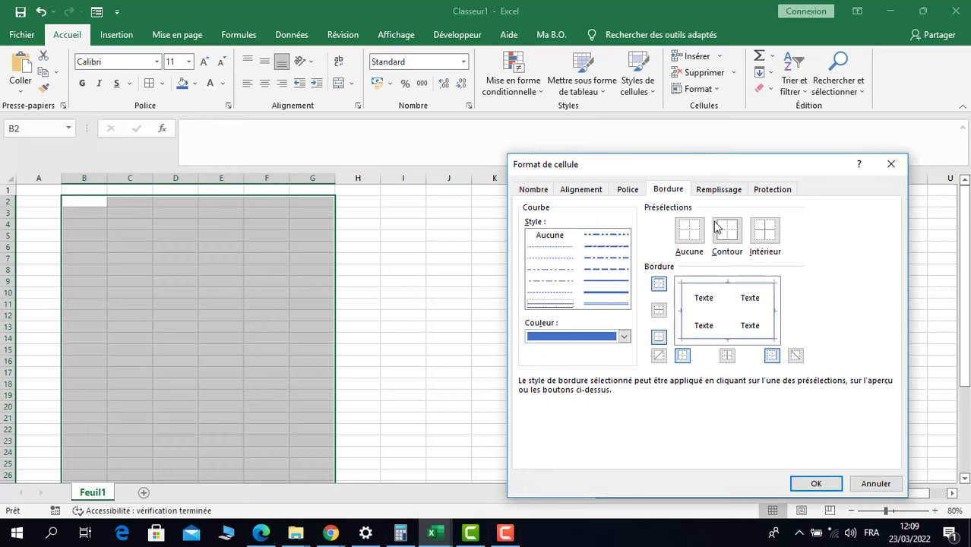
pyautogui.click(609, 283)
pyautogui.click(725, 234)
pyautogui.click(815, 485)
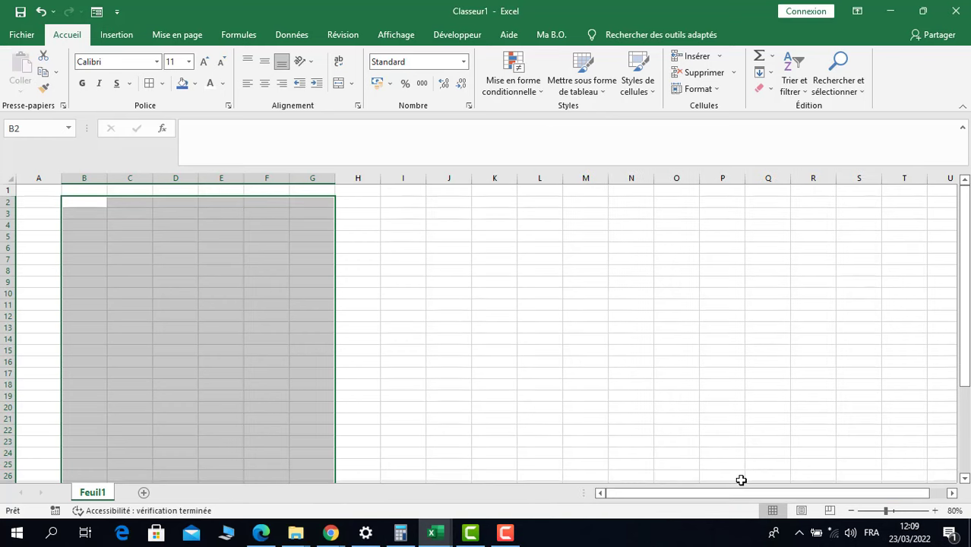
pyautogui.click(315, 360)
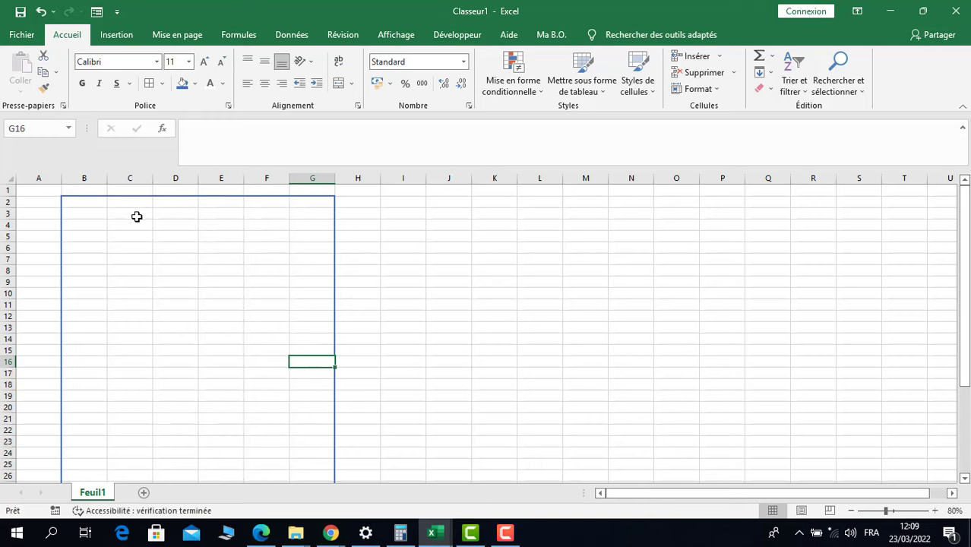
# Merge and centre cells C3:E3 and enter the company name ROTFUL SARL
pyautogui.moveTo(132, 216); pyautogui.dragTo(219, 217)
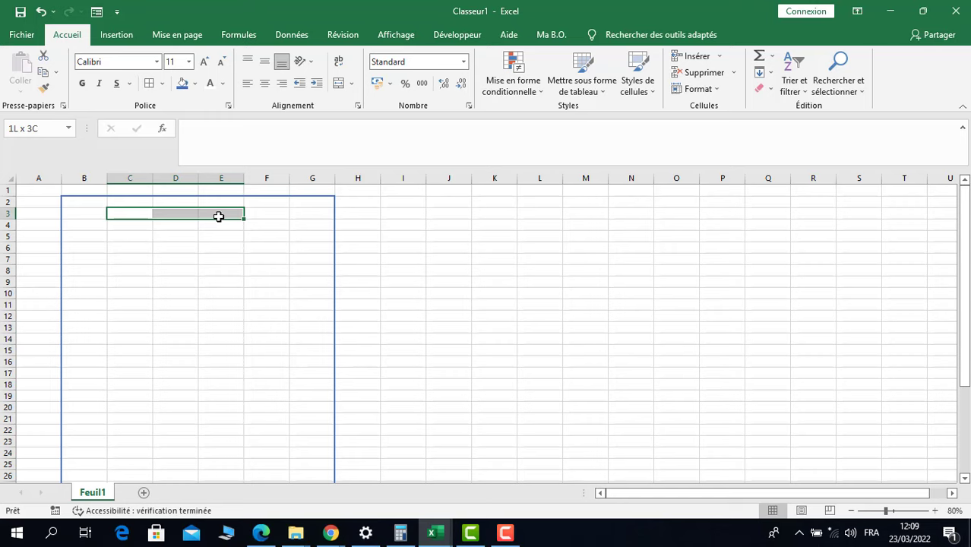
pyautogui.click(339, 82)
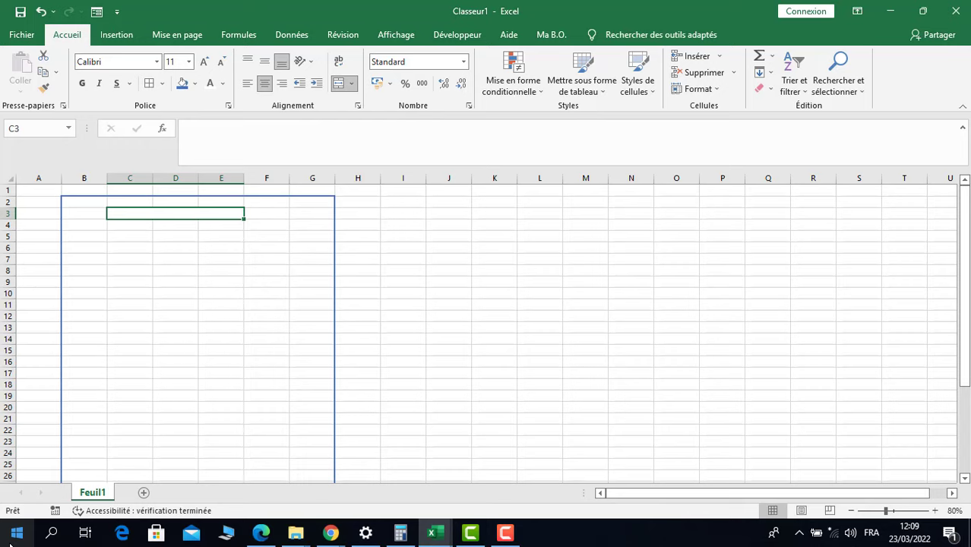
pyautogui.write('RO')
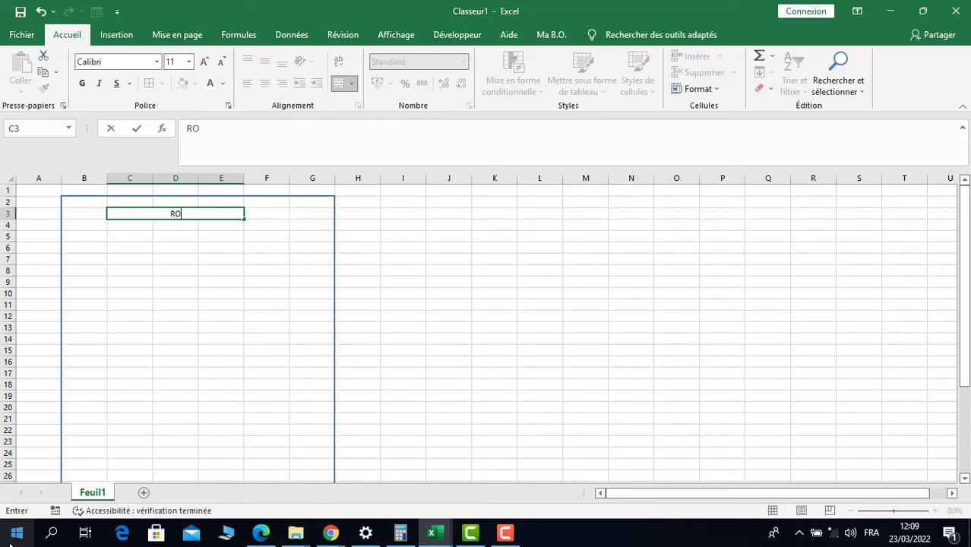
pyautogui.write('TFUL SARL')
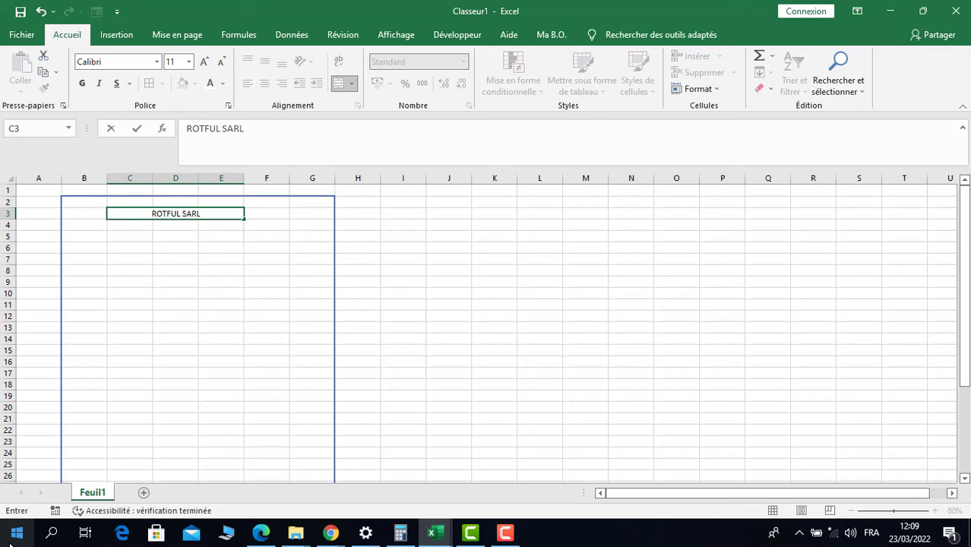
pyautogui.click(254, 348)
# Set the font size of the ROTFUL SARL heading to 18
pyautogui.click(182, 214)
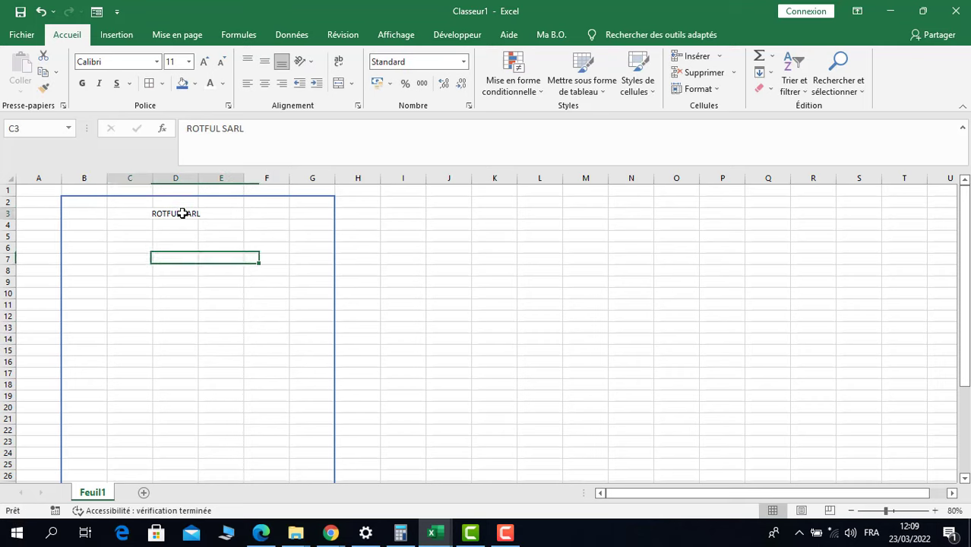
pyautogui.click(205, 63)
pyautogui.click(204, 62)
pyautogui.click(204, 62)
pyautogui.click(204, 62)
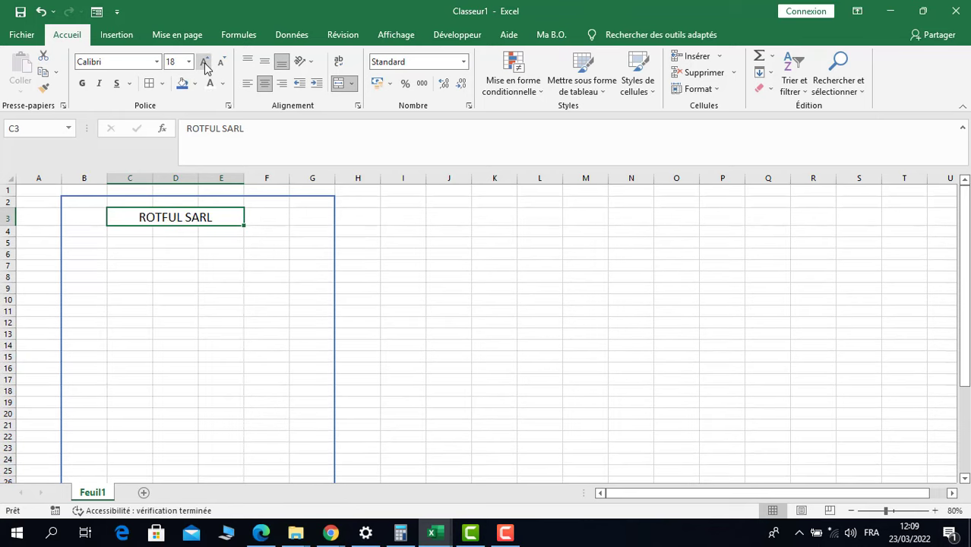
pyautogui.click(220, 63)
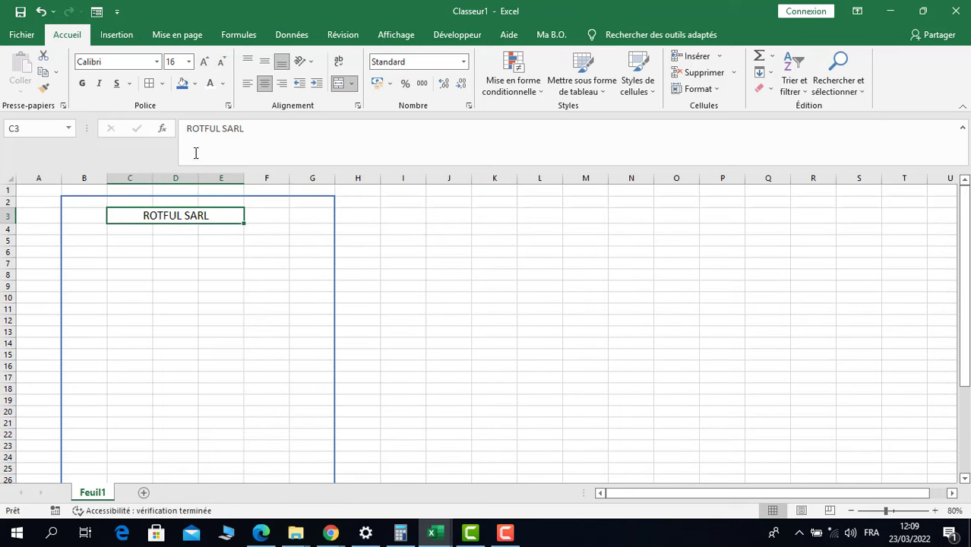
pyautogui.click(204, 62)
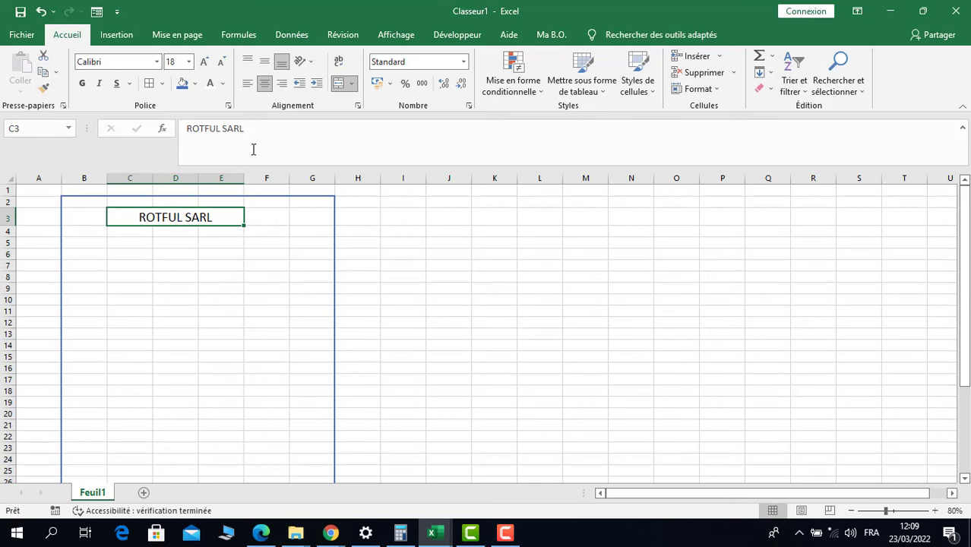
# Format the ROTFUL SARL heading in the Britannic Bold font with italics
pyautogui.click(156, 62)
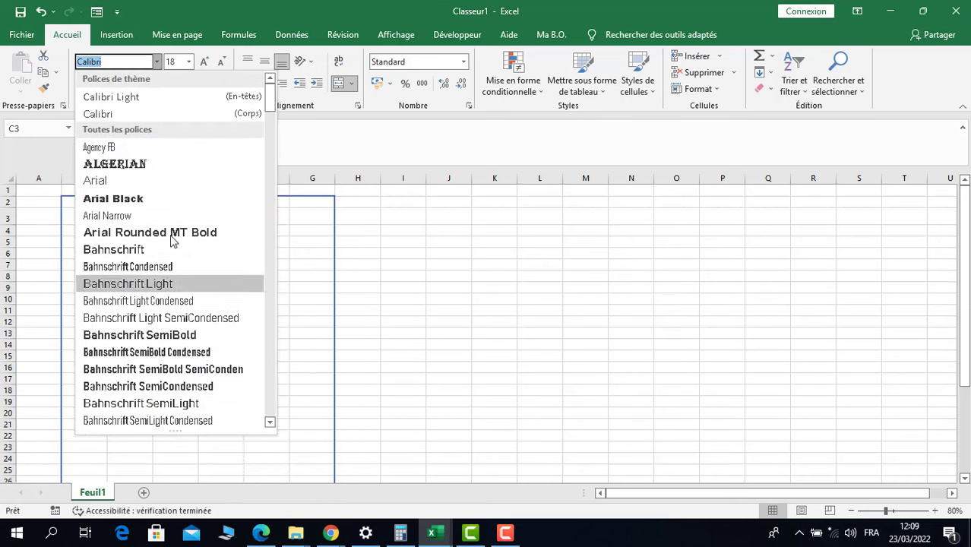
pyautogui.scroll(-8, 166, 304)
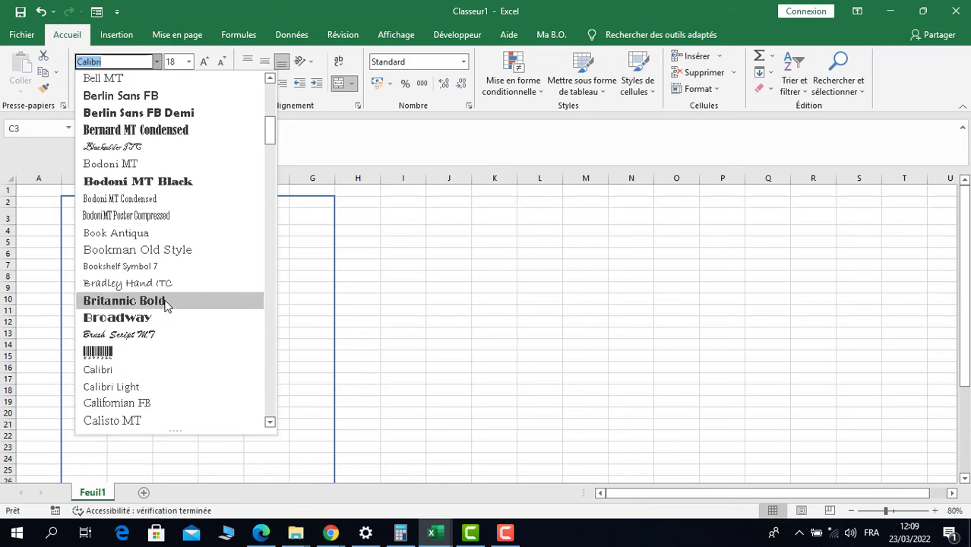
pyautogui.click(156, 303)
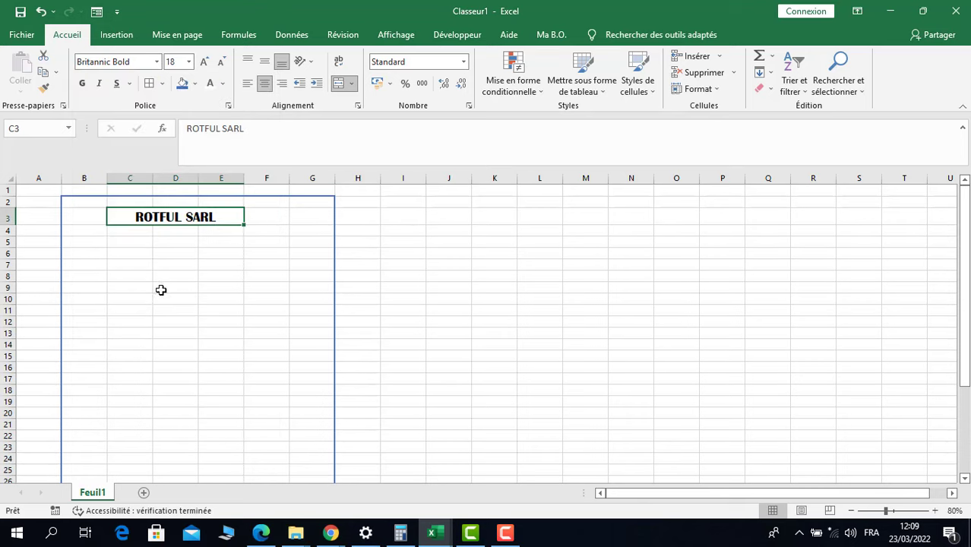
pyautogui.click(99, 85)
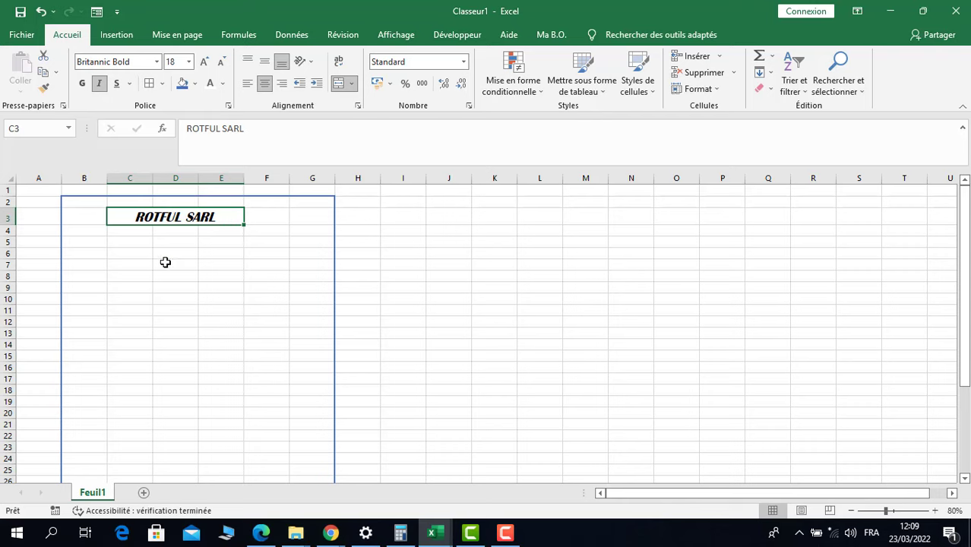
# Merge and centre cells C4:E4 below the company name and enter the company's PO box number
pyautogui.moveTo(127, 233); pyautogui.dragTo(221, 234)
pyautogui.click(337, 86)
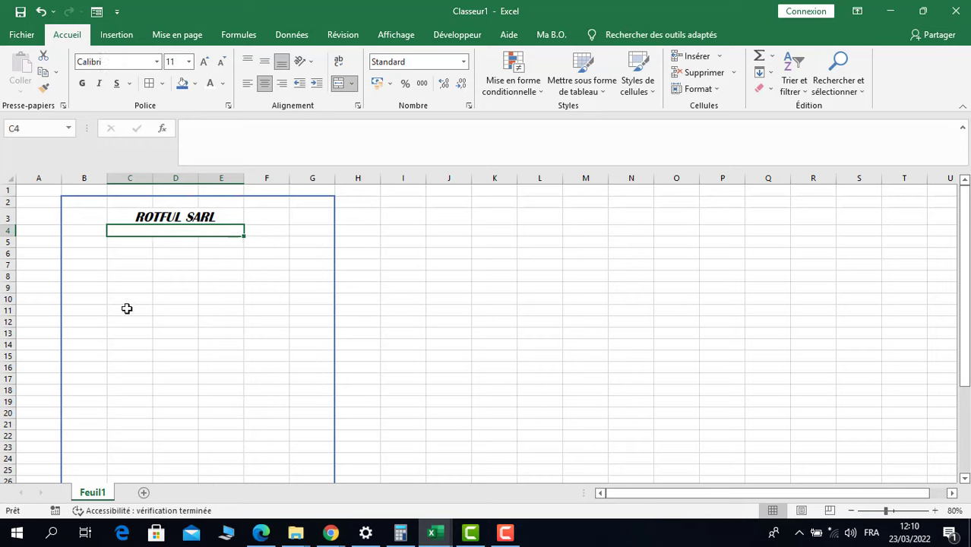
pyautogui.write('BP.')
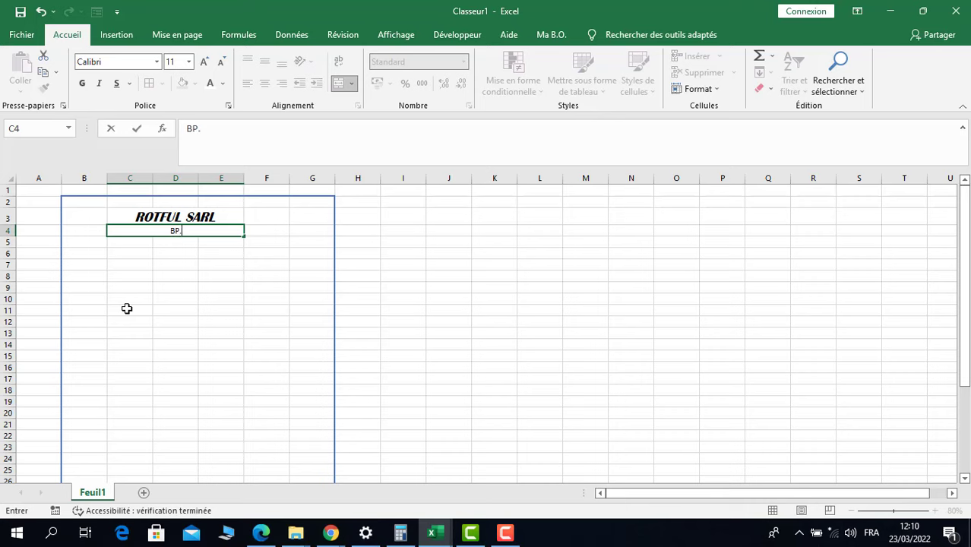
pyautogui.write('02595')
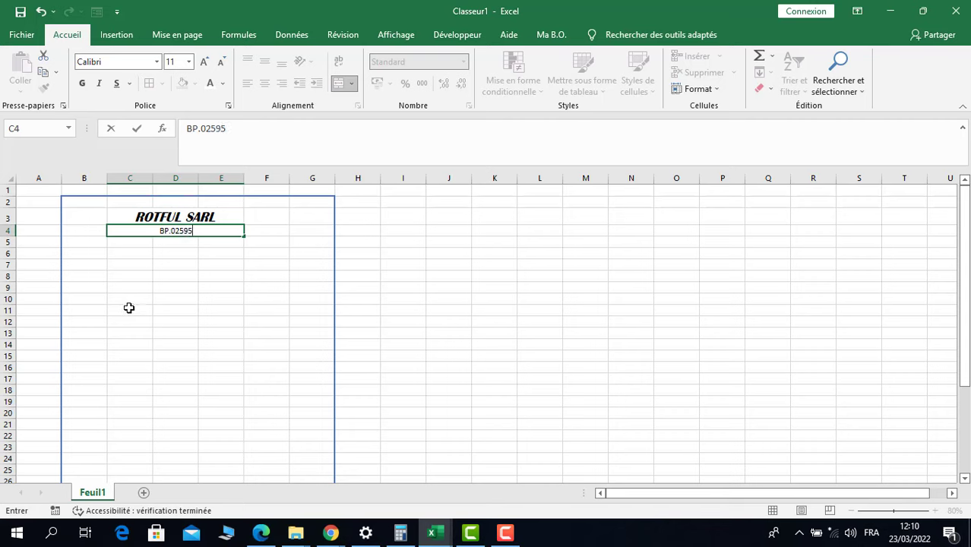
pyautogui.click(219, 310)
# Set the font size of the PO box line in C4 to 16
pyautogui.click(190, 231)
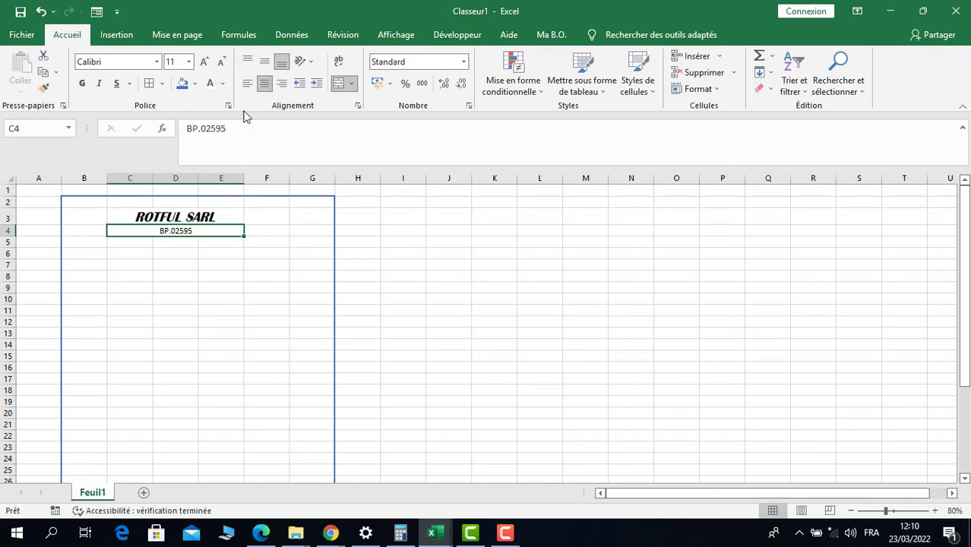
pyautogui.click(203, 61)
pyautogui.click(203, 61)
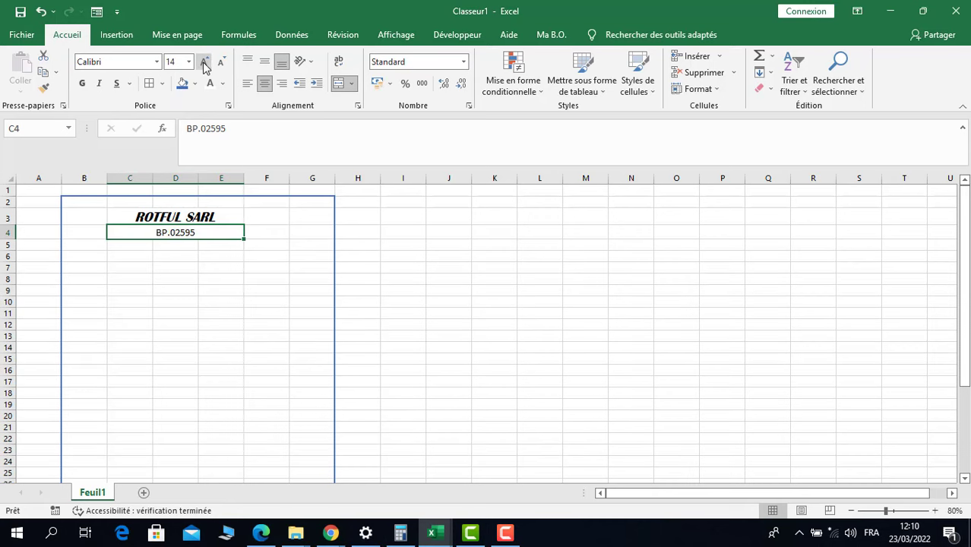
pyautogui.click(204, 62)
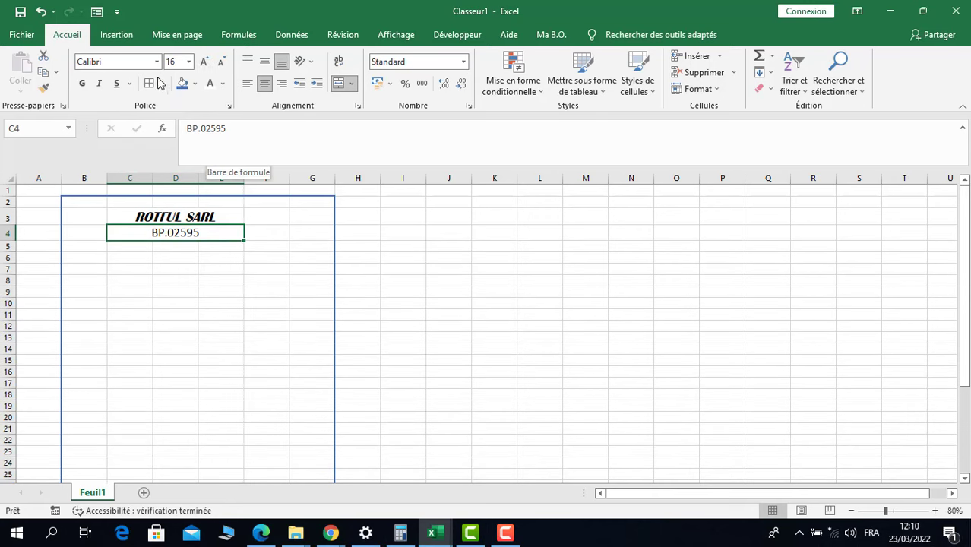
# Italicise the PO box line in C4 and change its font to Britannic Bold
pyautogui.click(101, 85)
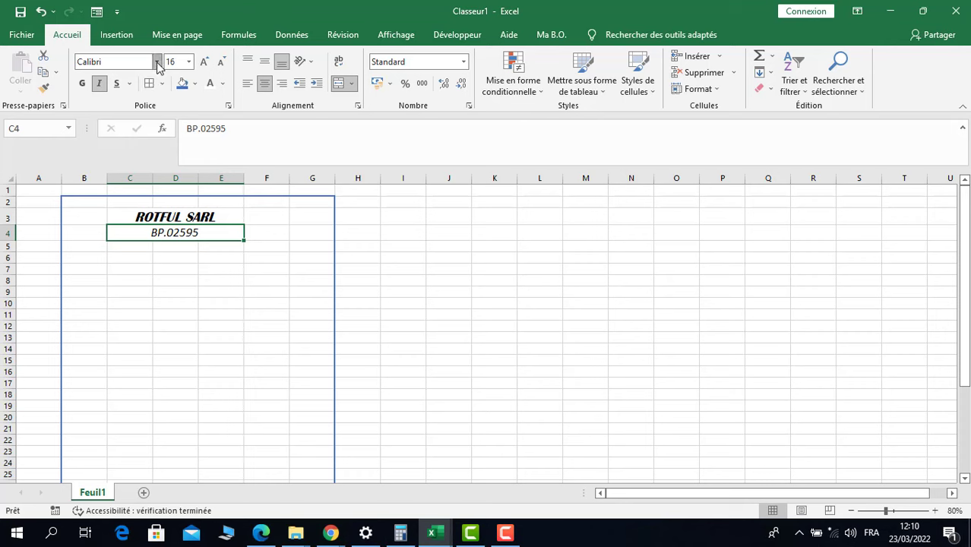
pyautogui.click(156, 62)
pyautogui.scroll(-3, 152, 288)
pyautogui.scroll(-7, 154, 289)
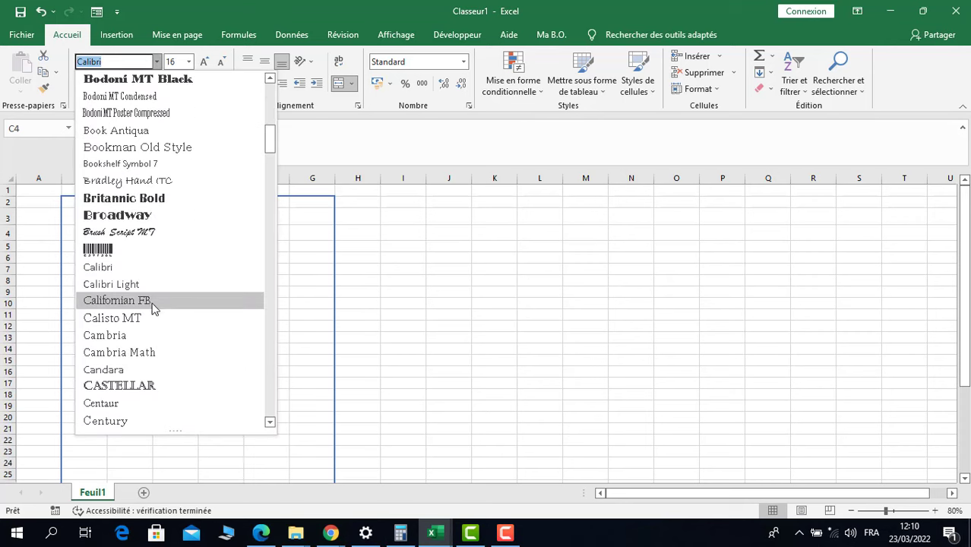
pyautogui.click(132, 197)
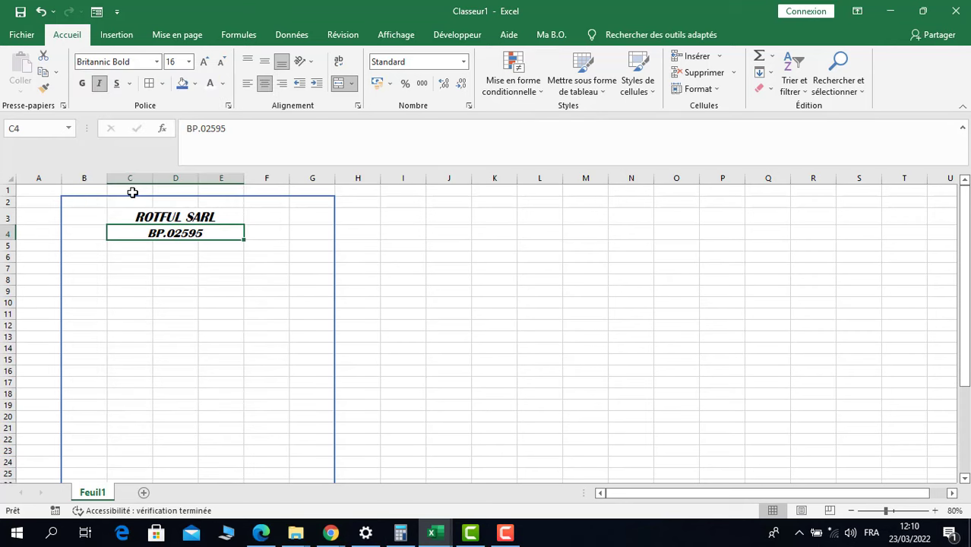
# Merge and centre cells C5:E5 below the PO box line and enter DAKAR
pyautogui.click(162, 246)
pyautogui.moveTo(134, 247); pyautogui.dragTo(208, 245)
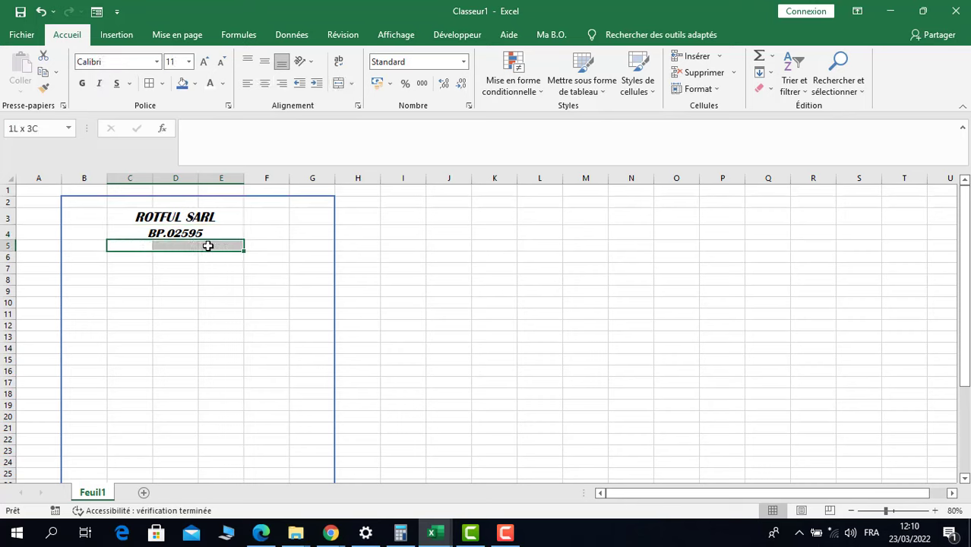
pyautogui.click(338, 83)
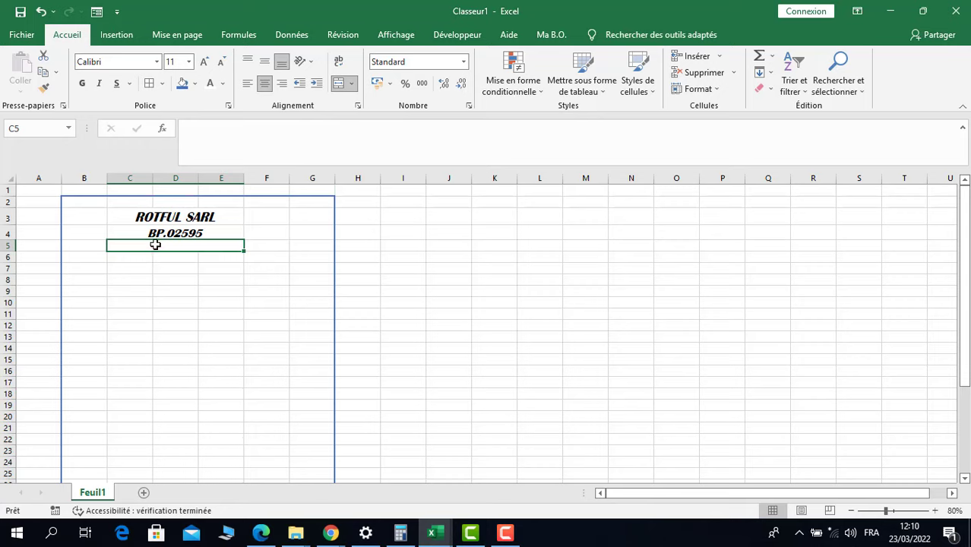
pyautogui.write('DAK')
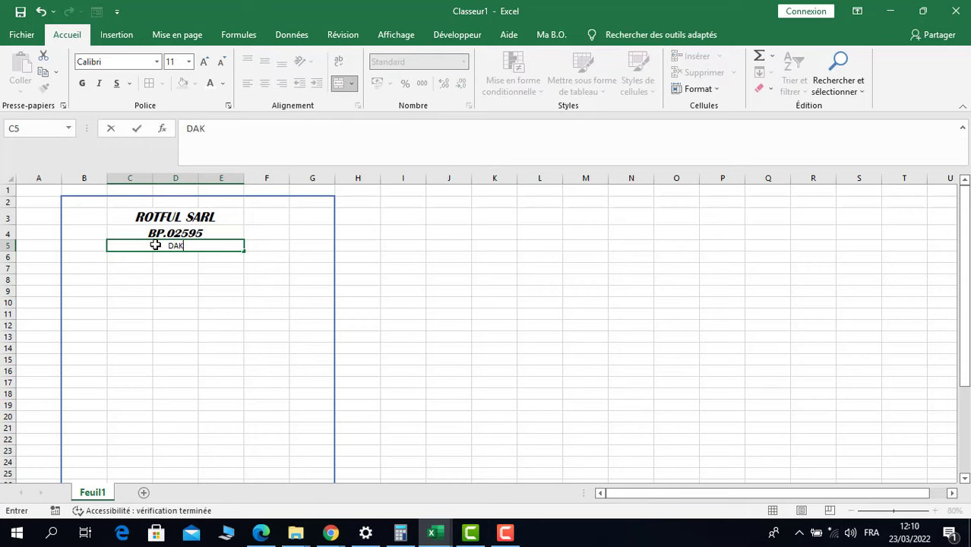
pyautogui.write('AR')
pyautogui.click(169, 316)
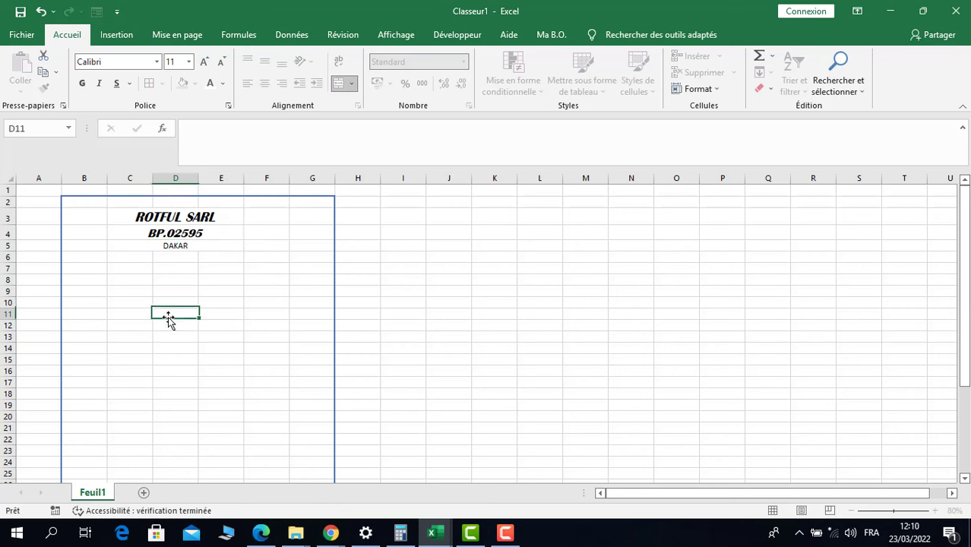
pyautogui.click(182, 246)
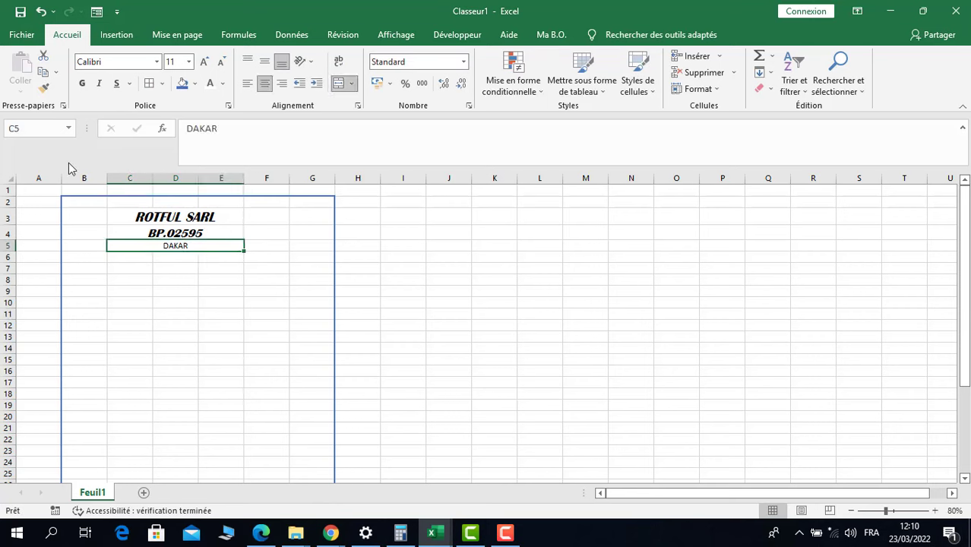
pyautogui.click(156, 63)
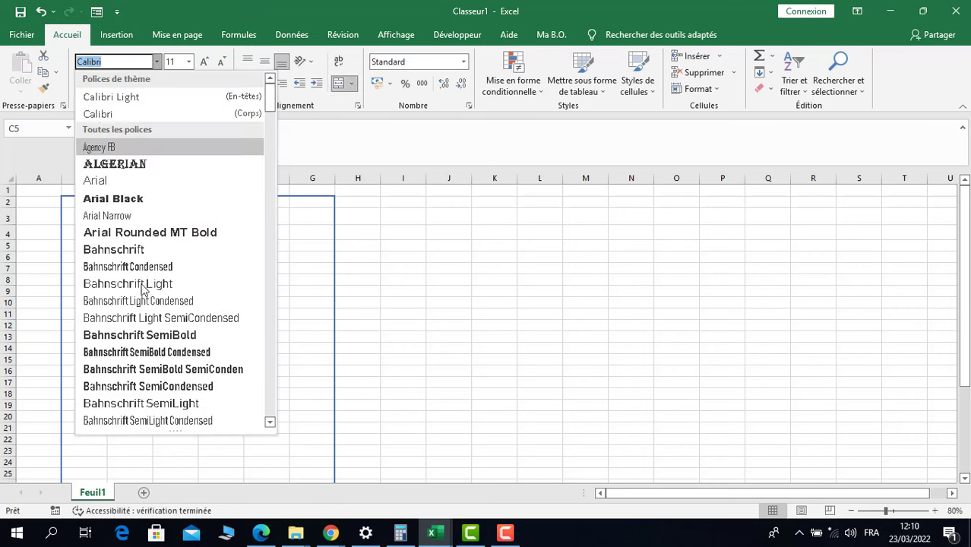
pyautogui.scroll(1, 133, 337)
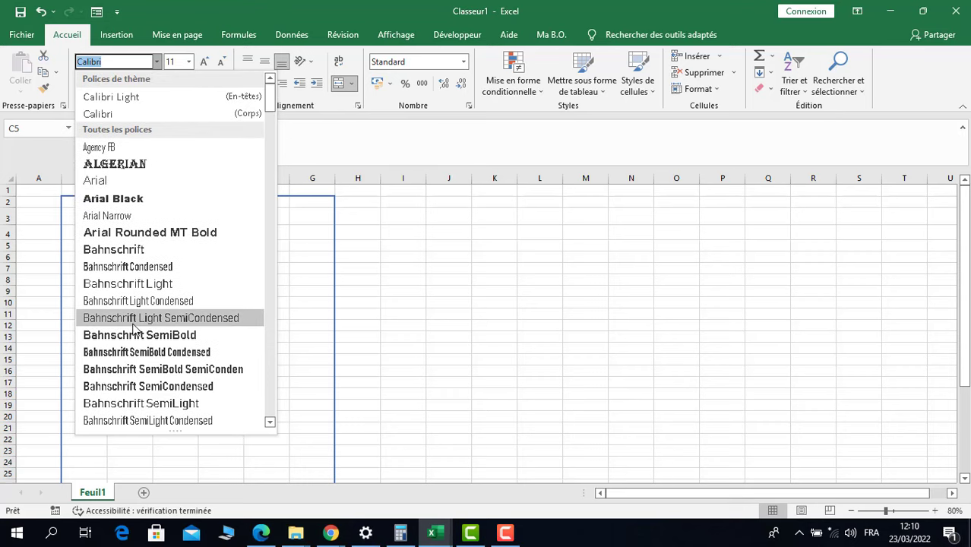
pyautogui.click(303, 271)
# Copy the formatting of the PO box line in C4 onto the DAKAR line in C5
pyautogui.click(182, 221)
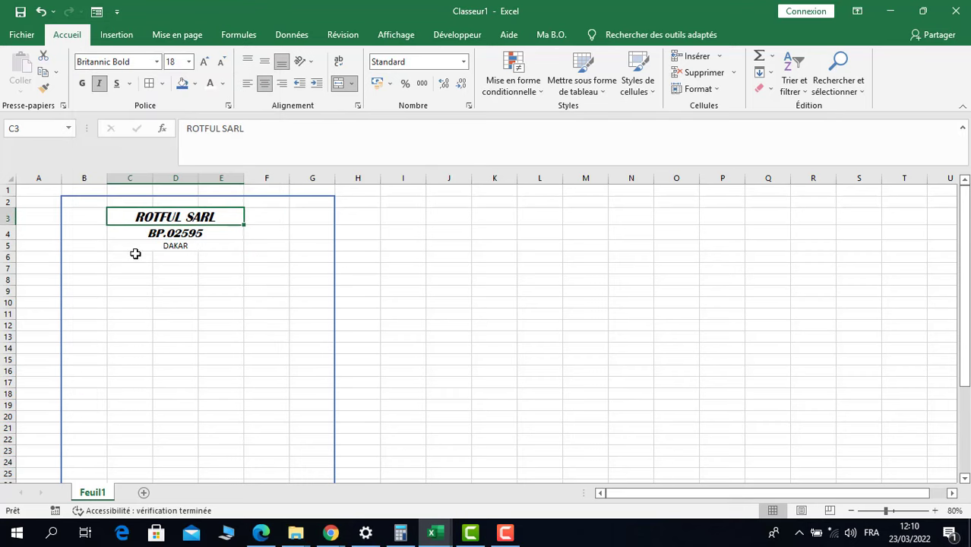
pyautogui.click(162, 232)
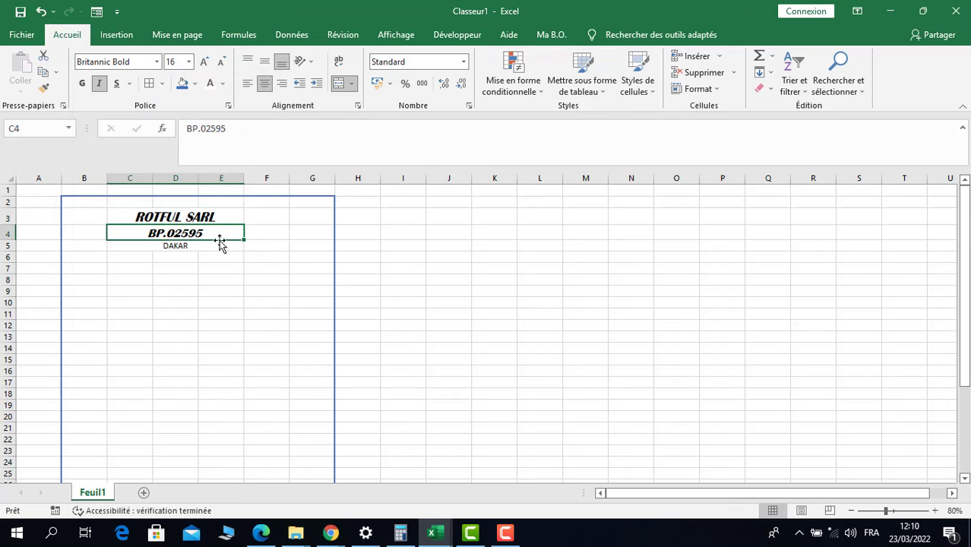
pyautogui.click(43, 92)
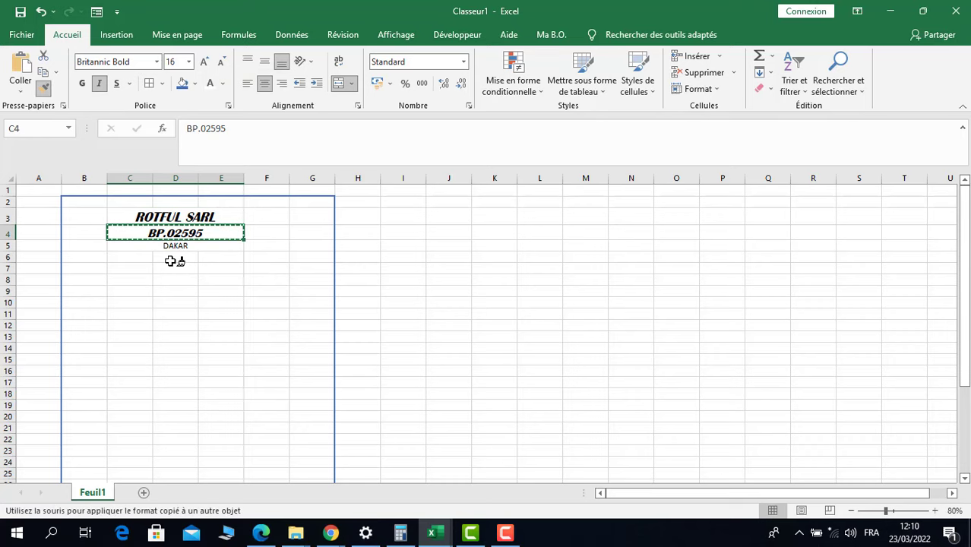
pyautogui.click(176, 247)
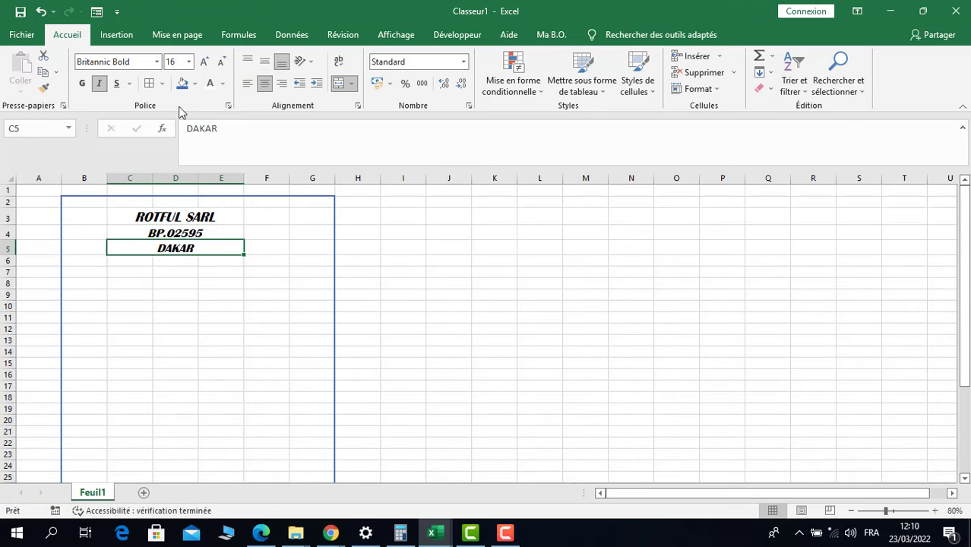
pyautogui.click(182, 232)
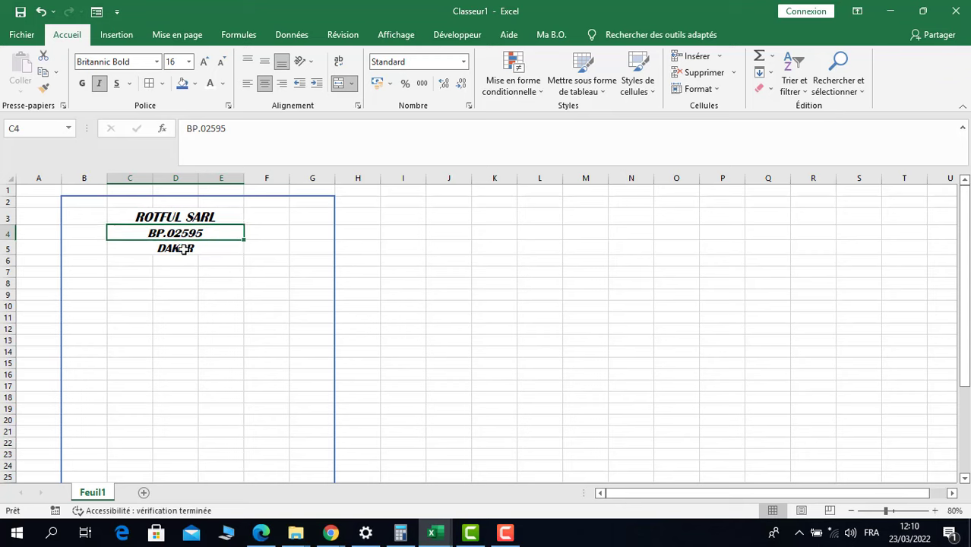
pyautogui.click(183, 248)
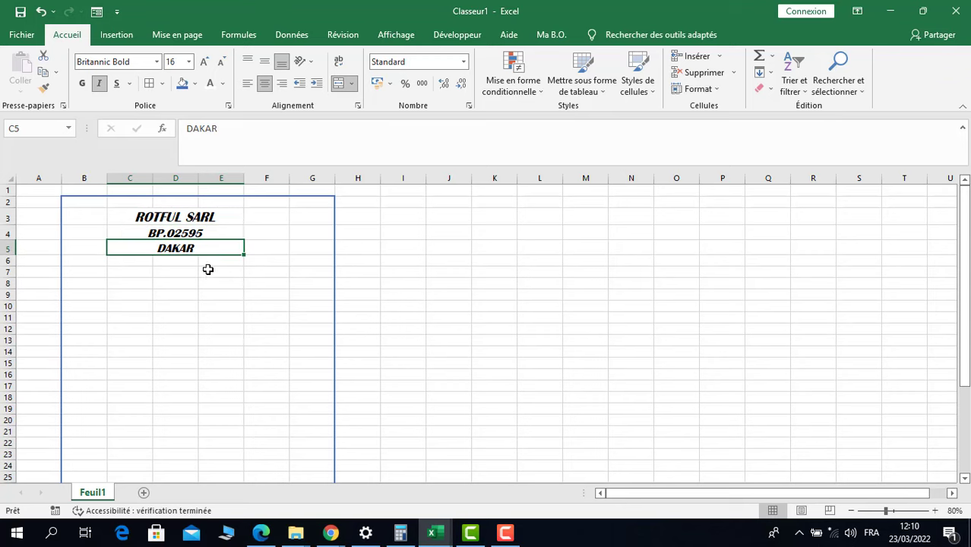
# Apply a thin solid blue outline border to cell G3
pyautogui.click(308, 217)
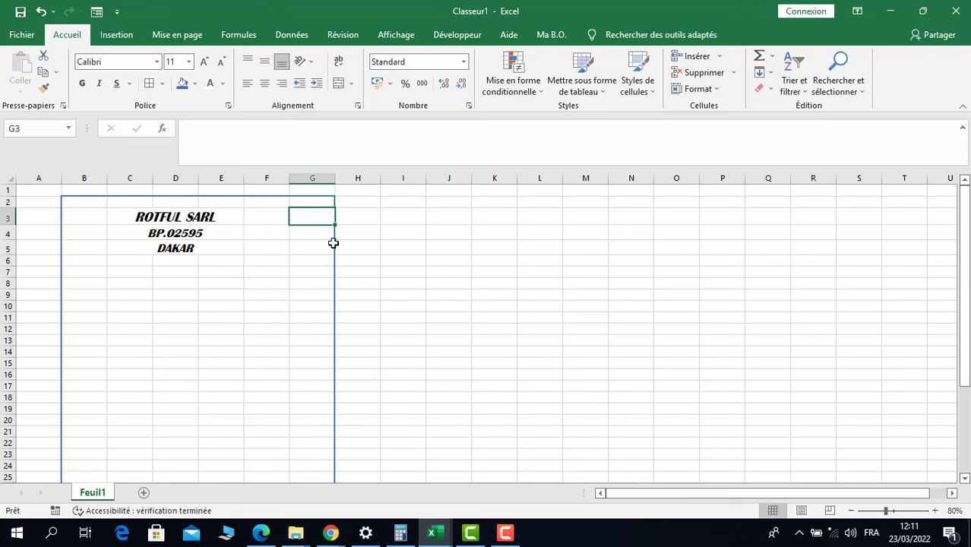
pyautogui.click(162, 86)
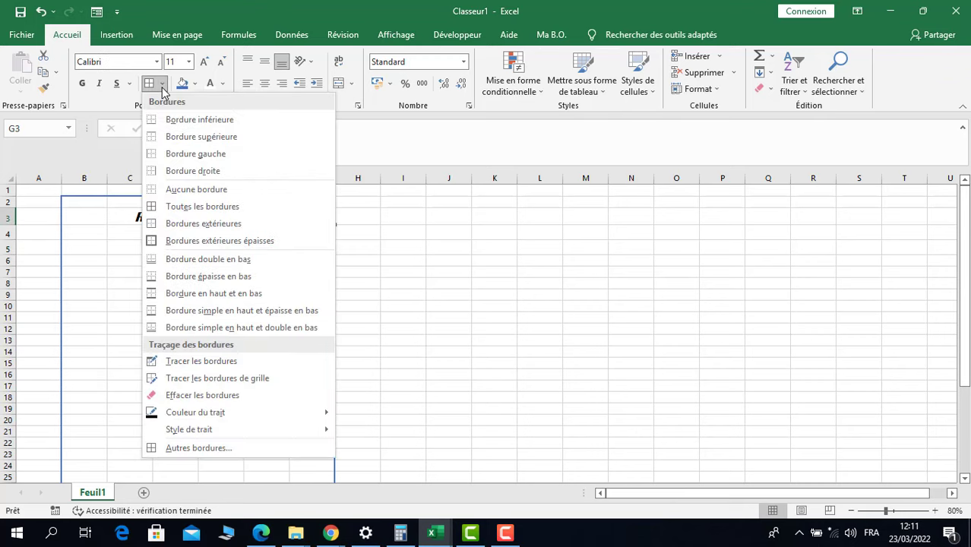
pyautogui.click(193, 449)
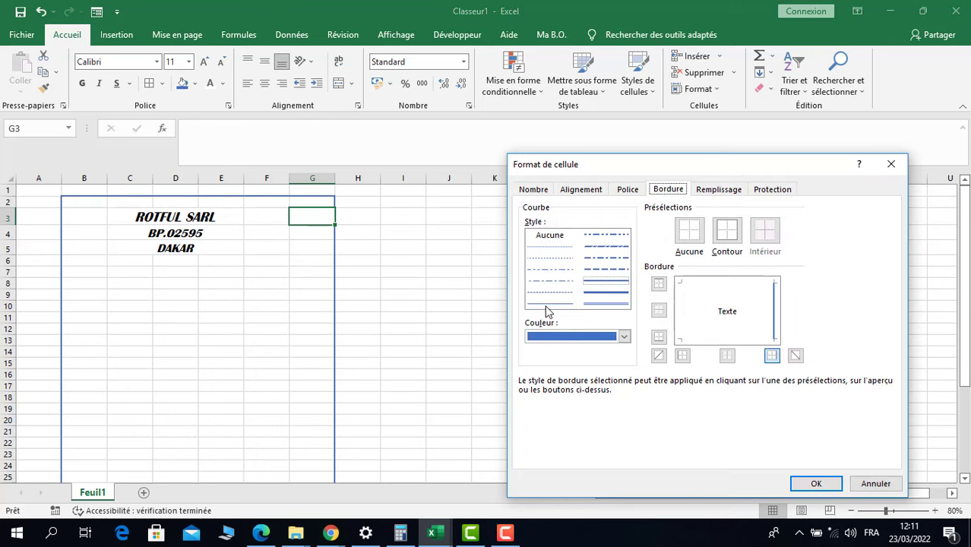
pyautogui.click(549, 304)
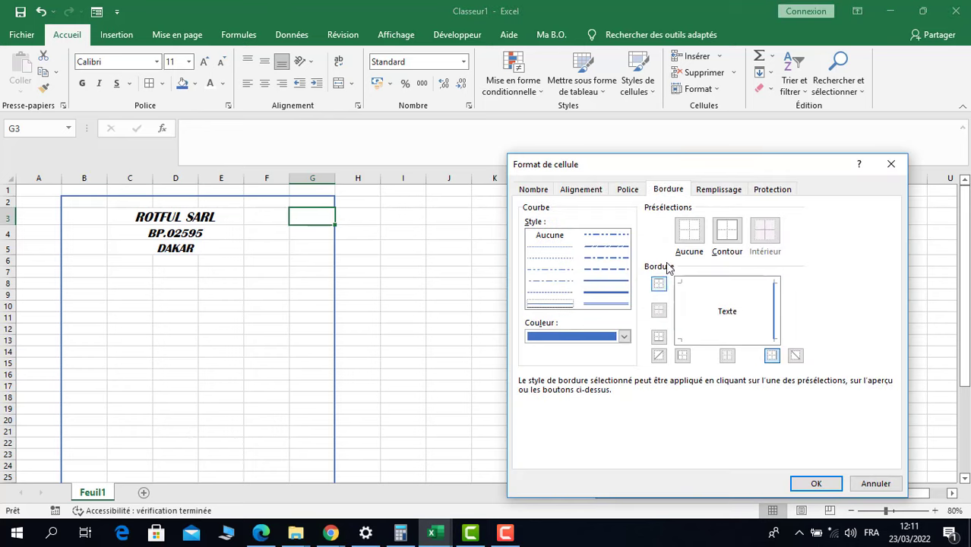
pyautogui.click(726, 229)
pyautogui.click(807, 484)
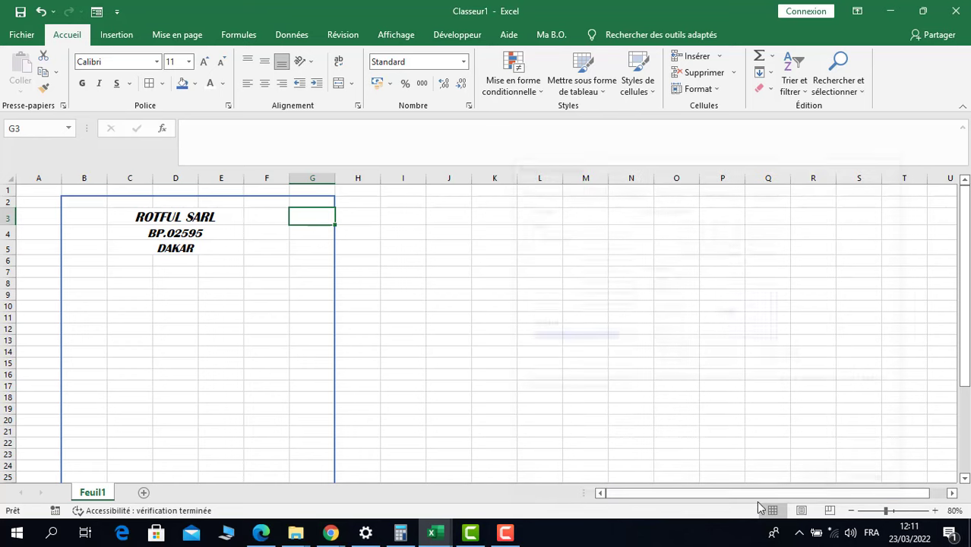
pyautogui.click(299, 352)
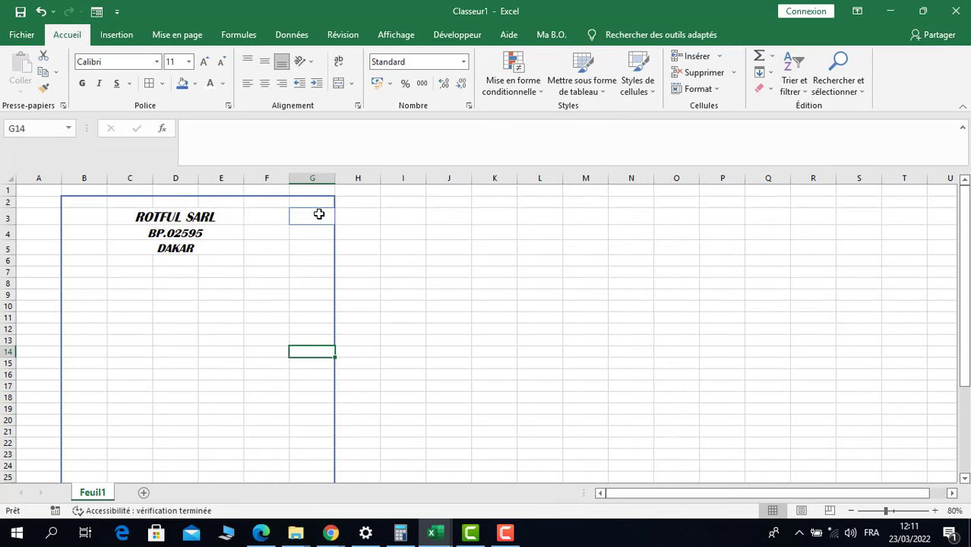
# Apply a medium-thick solid outline border in theme blue around the range F3:G6
pyautogui.moveTo(319, 215); pyautogui.dragTo(261, 257)
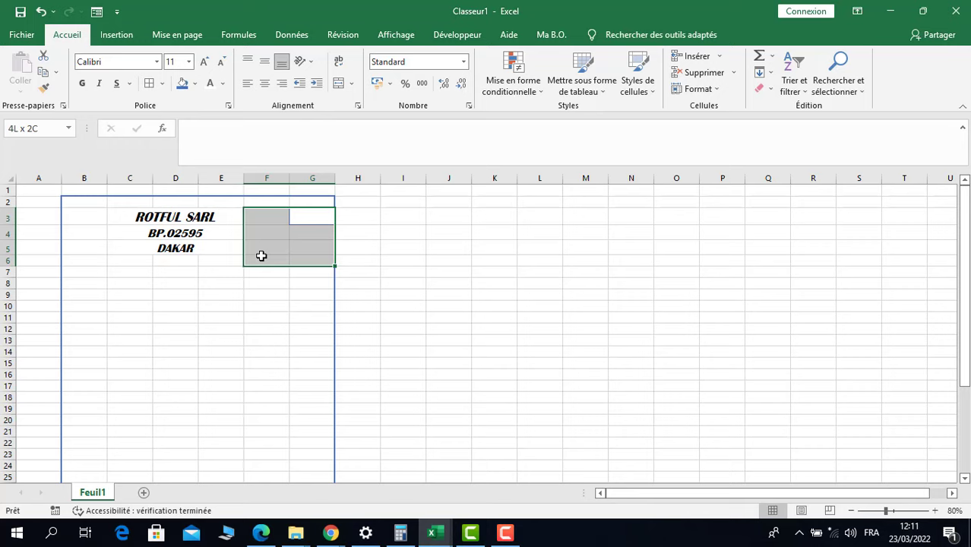
pyautogui.moveTo(261, 256); pyautogui.dragTo(261, 256)
pyautogui.click(161, 84)
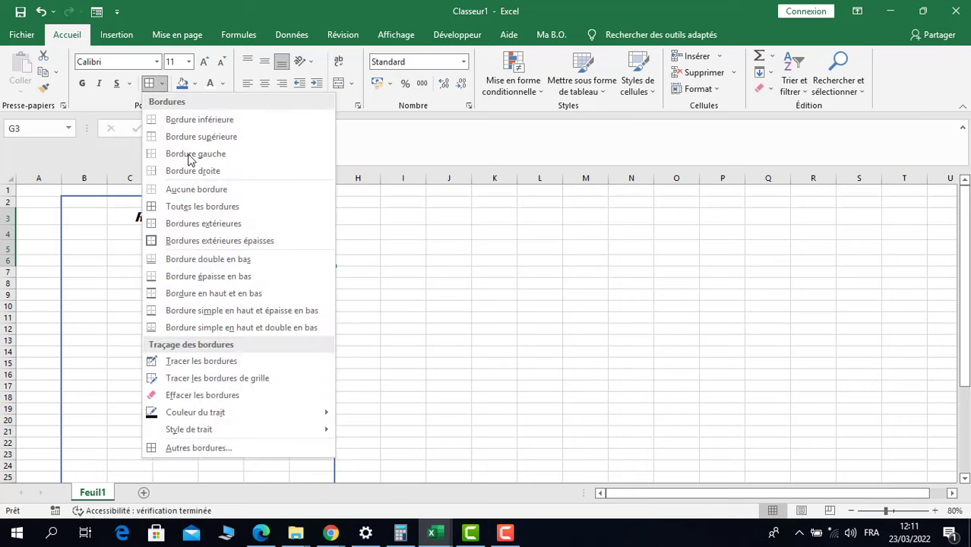
pyautogui.click(180, 448)
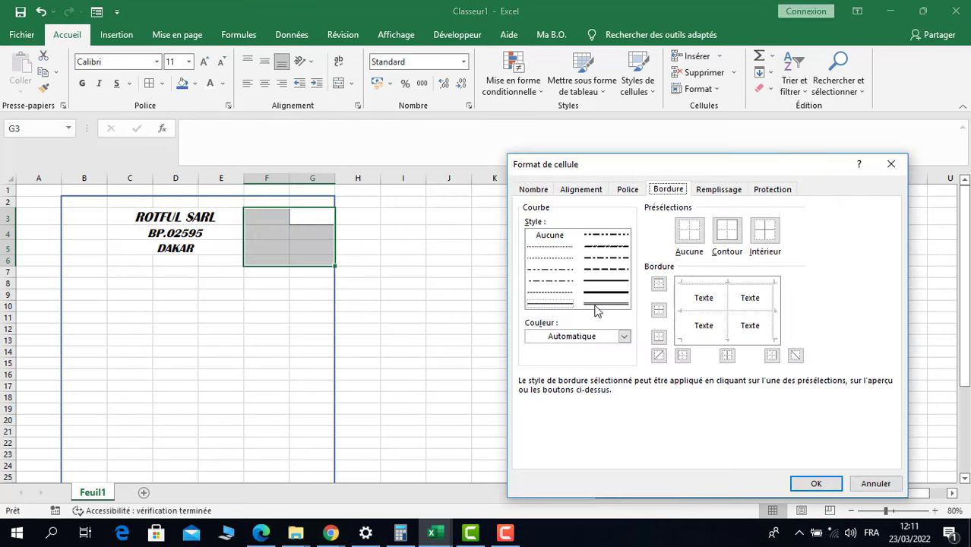
pyautogui.click(624, 336)
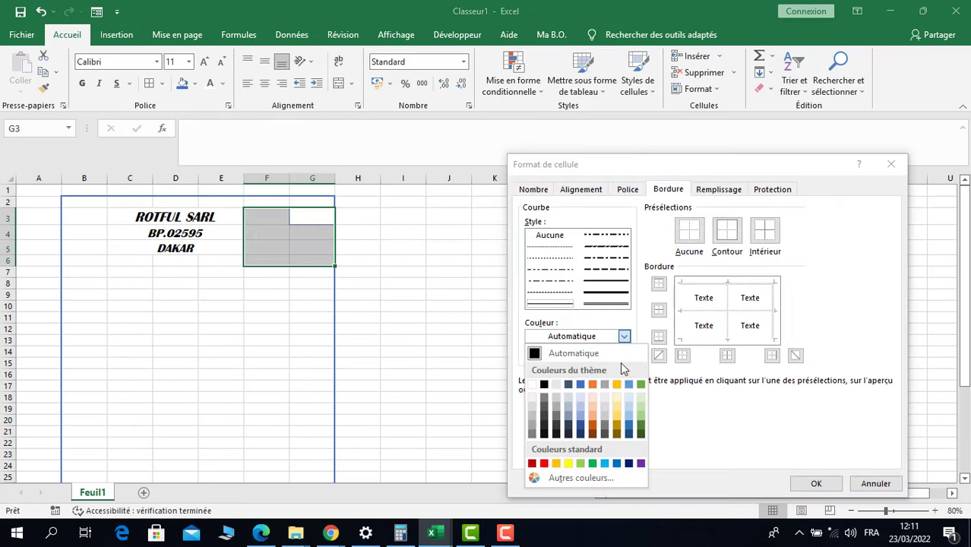
pyautogui.click(580, 384)
pyautogui.click(597, 281)
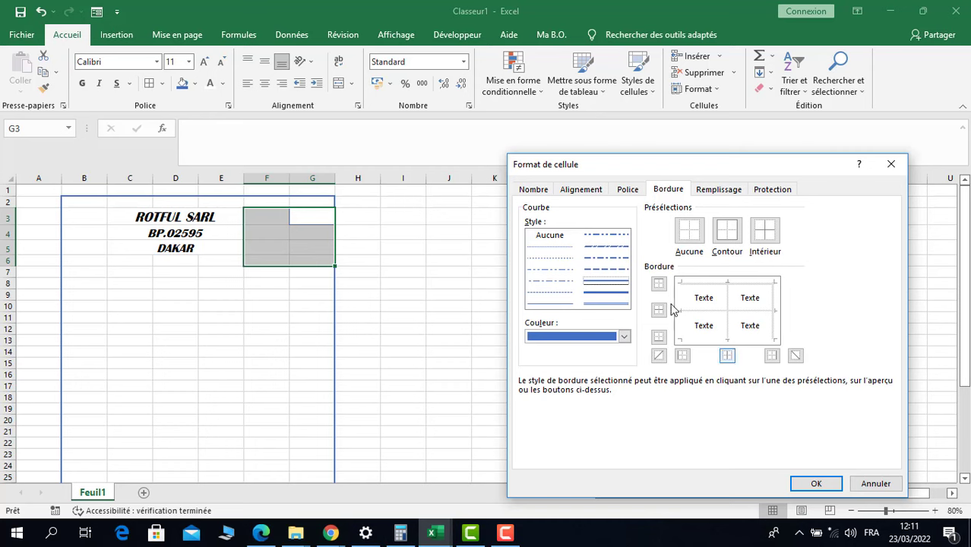
pyautogui.click(726, 230)
pyautogui.click(815, 483)
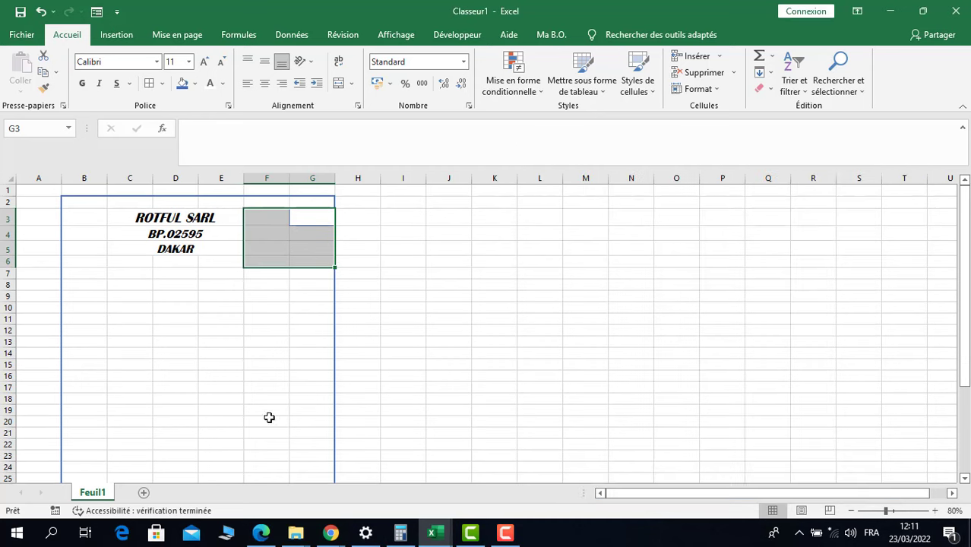
pyautogui.click(273, 353)
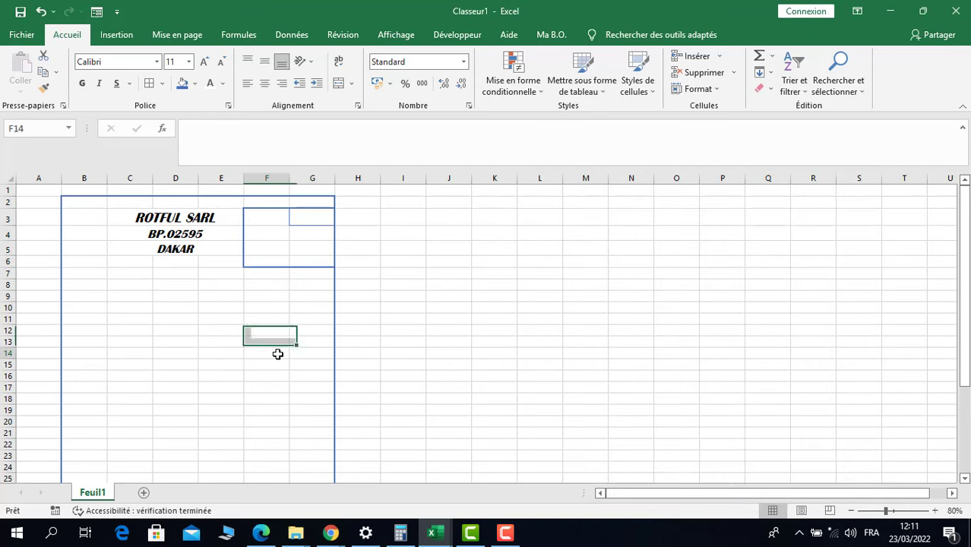
# Fill cell G3 with light grey
pyautogui.click(300, 219)
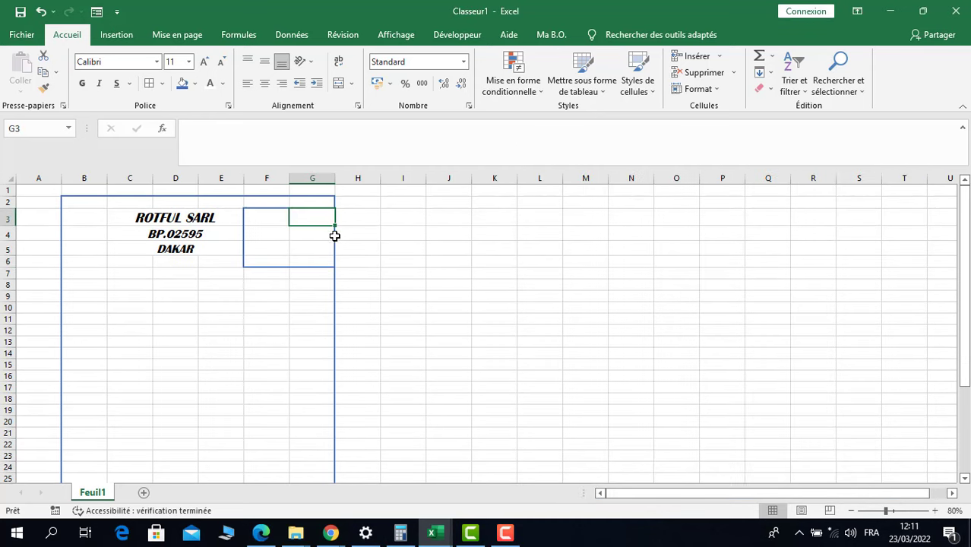
pyautogui.click(193, 84)
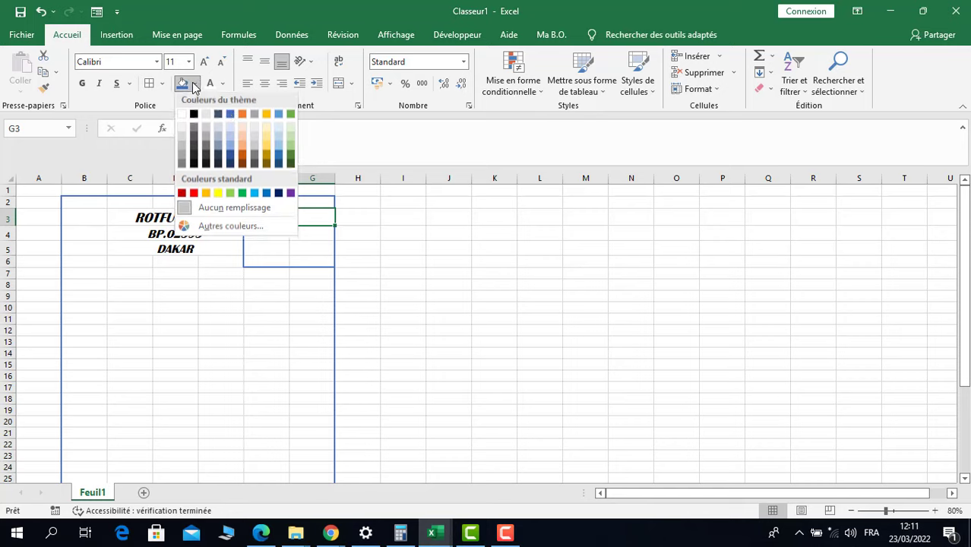
pyautogui.click(206, 127)
# Enter the labels Facture N°, Client, Boite Postale, Ville and Date down cells F3 to F7
pyautogui.click(260, 219)
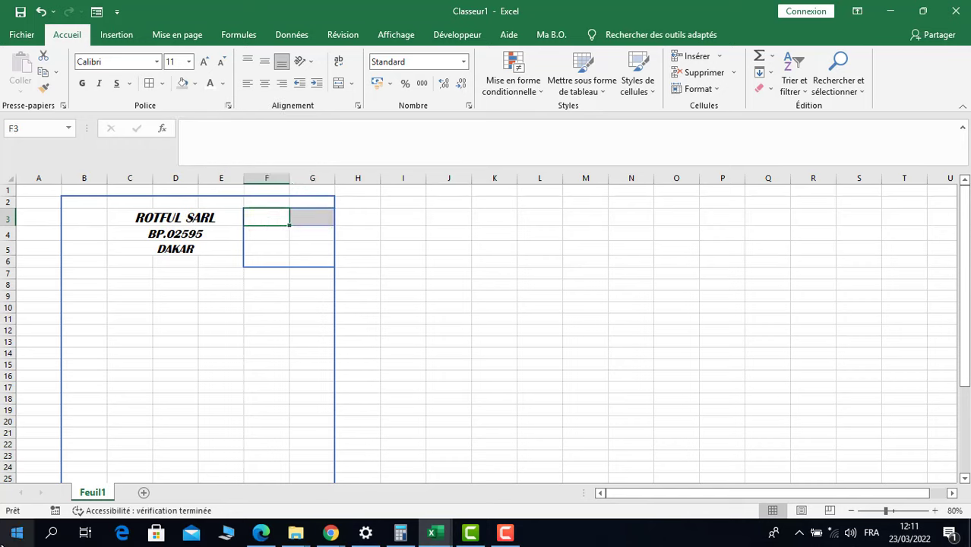
pyautogui.write('Facture N°')
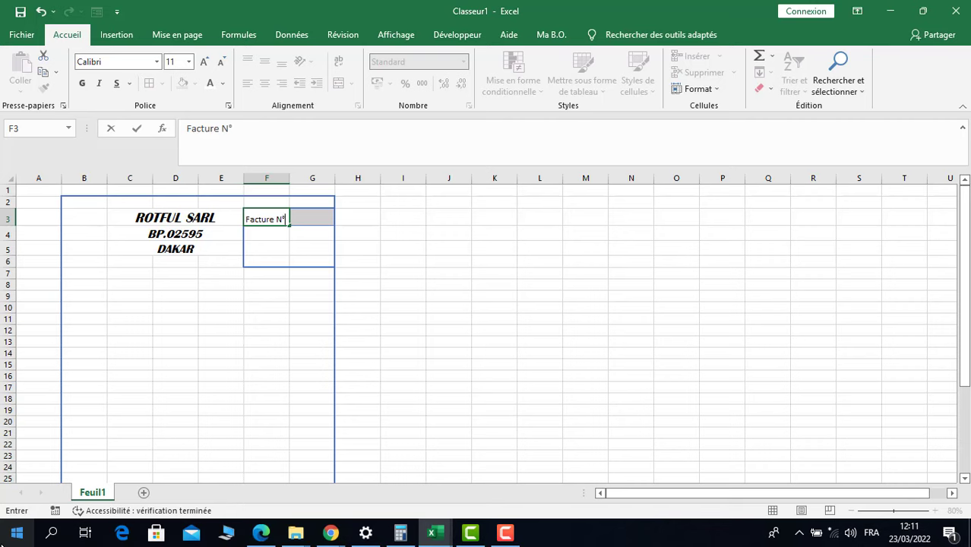
pyautogui.press('Return')
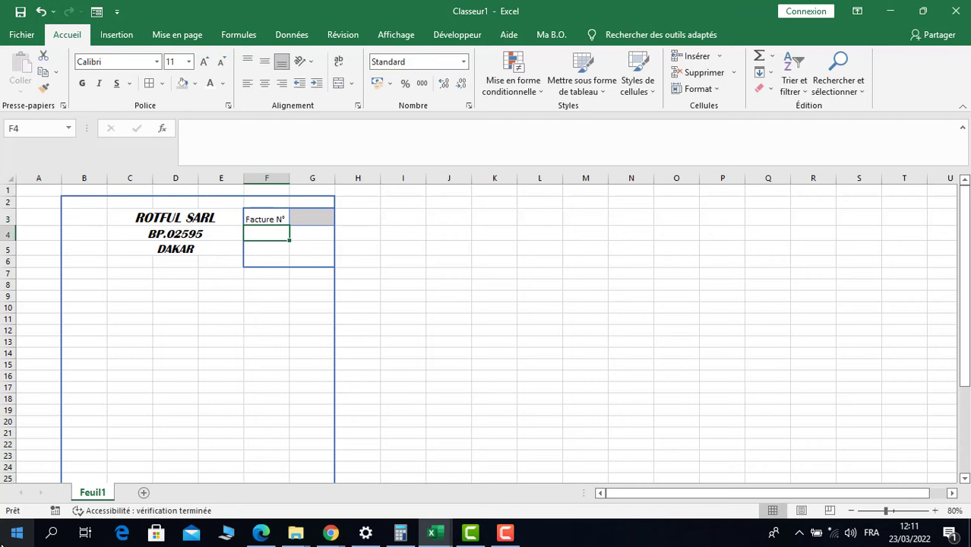
pyautogui.write('Client')
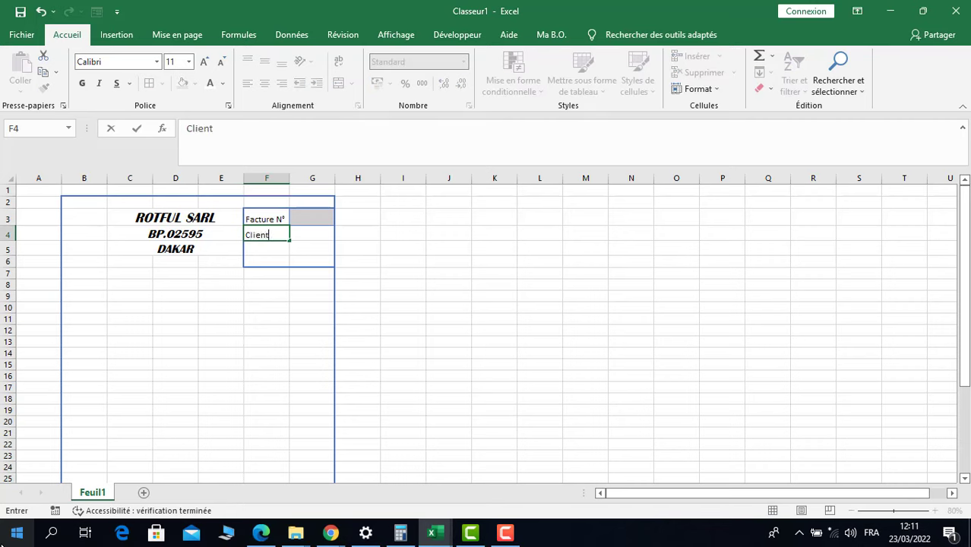
pyautogui.press('Return')
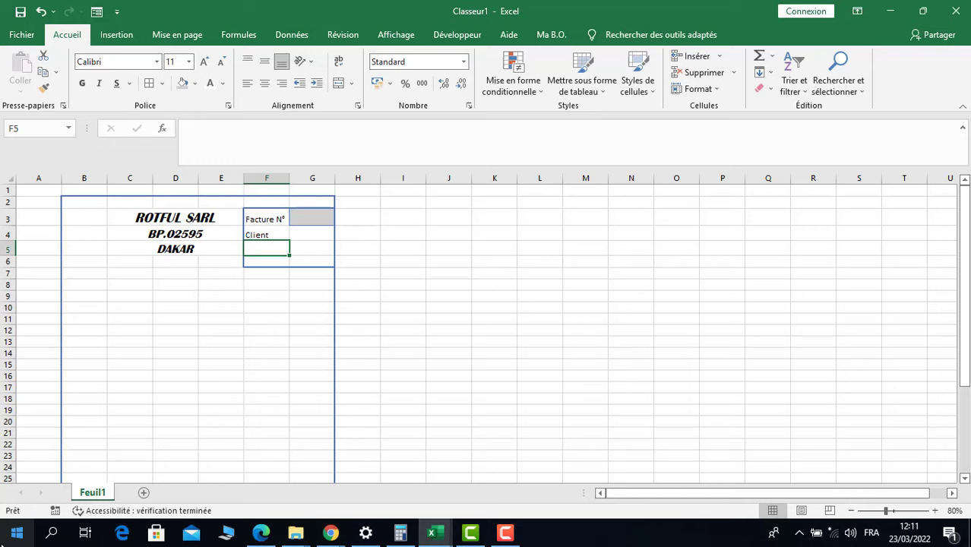
pyautogui.write('Boite Postale')
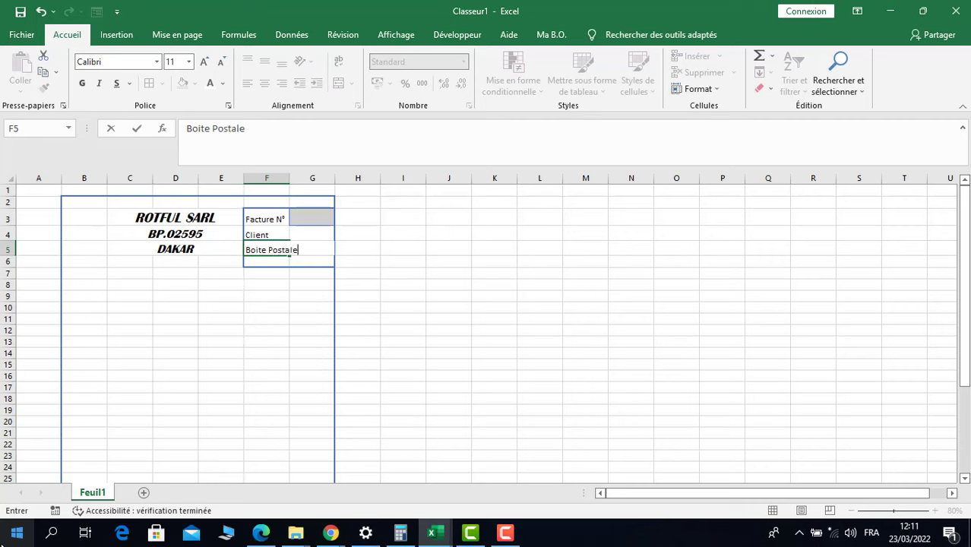
pyautogui.press('Return')
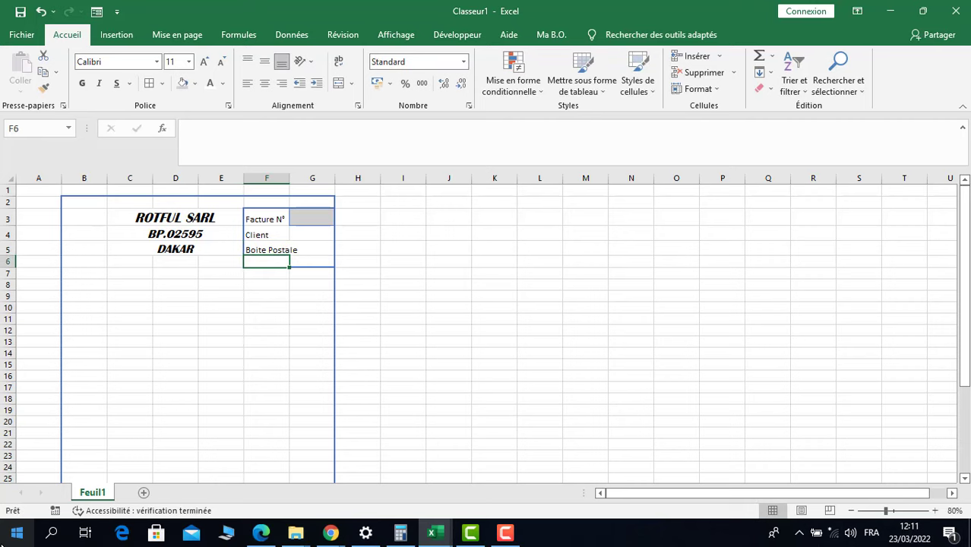
pyautogui.write('V')
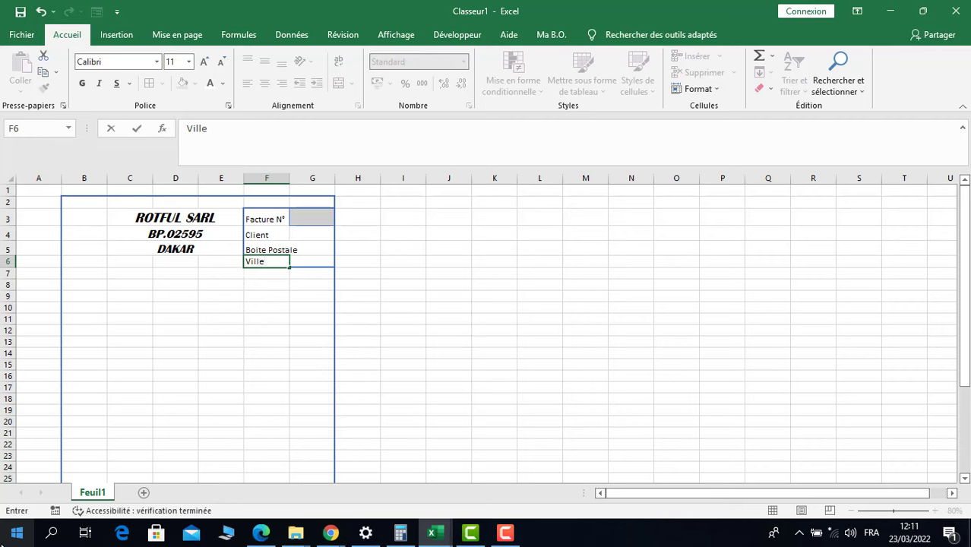
pyautogui.write('ille')
pyautogui.press('Return')
pyautogui.write('Date')
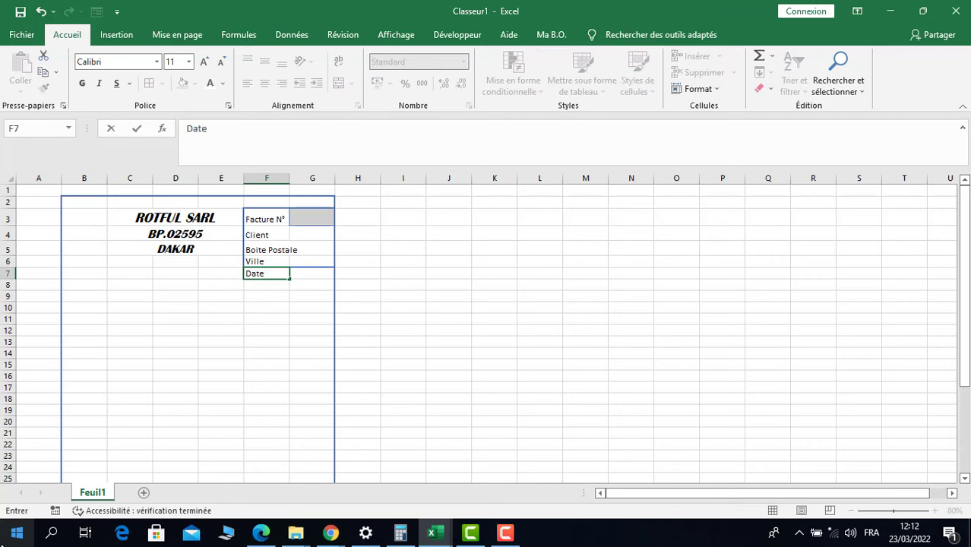
pyautogui.press('Return')
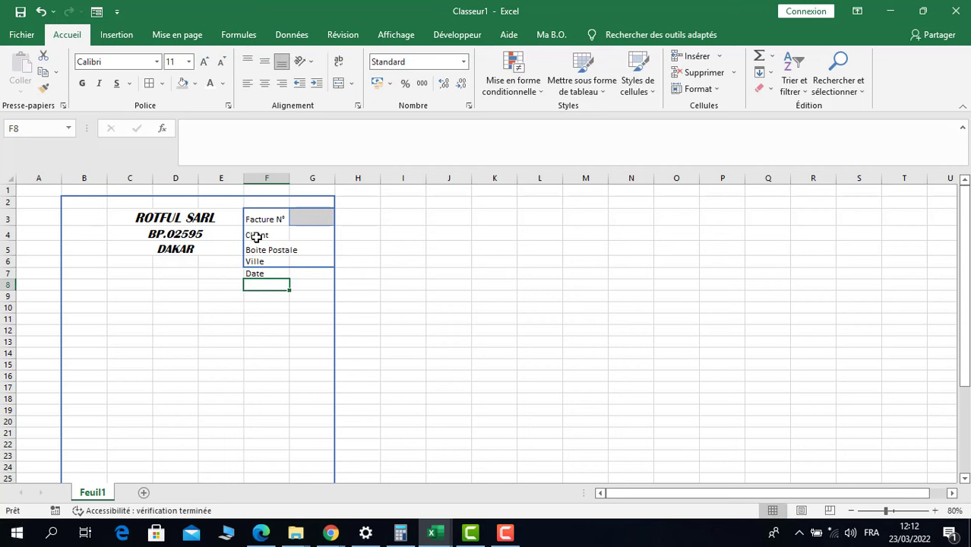
# Make the labels in F3:F7 bold and set their font size to 12
pyautogui.moveTo(265, 220); pyautogui.dragTo(260, 275)
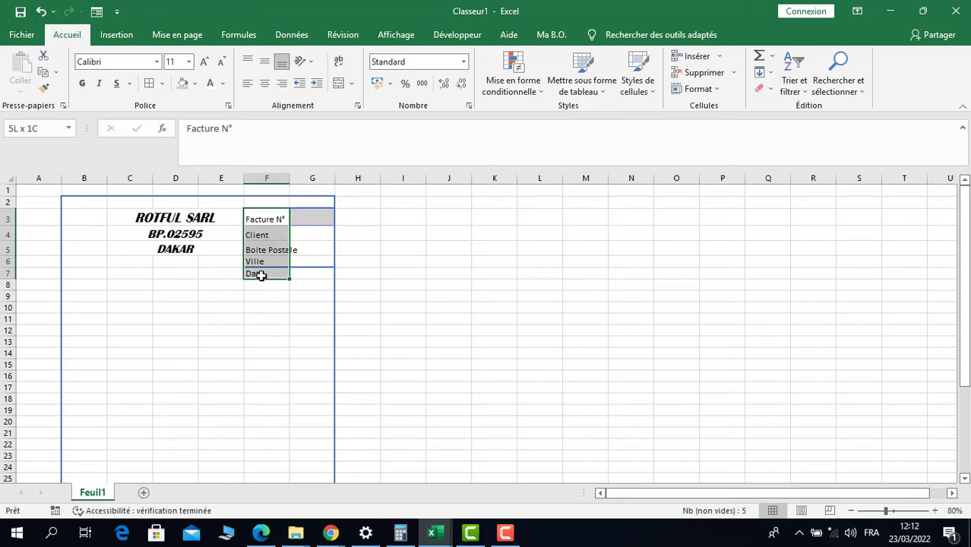
pyautogui.click(82, 84)
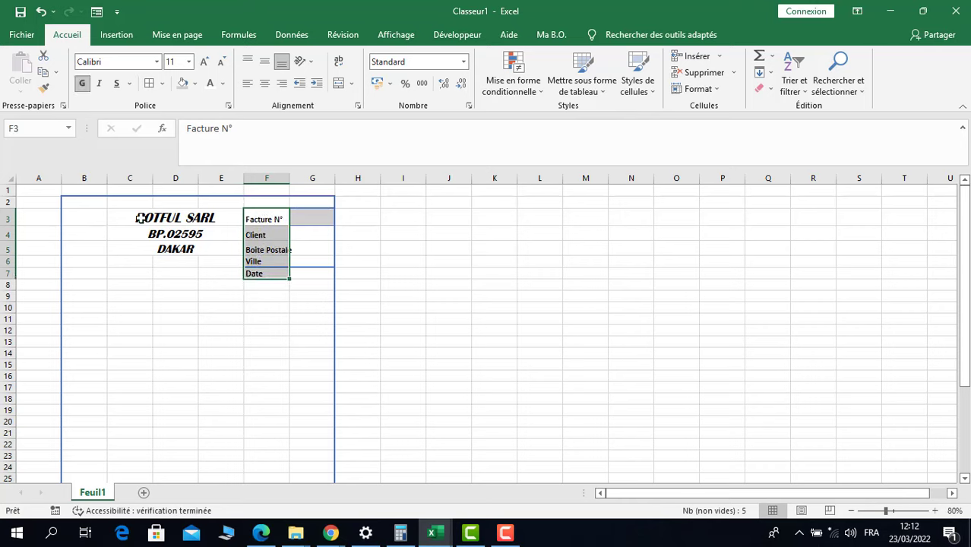
pyautogui.click(204, 62)
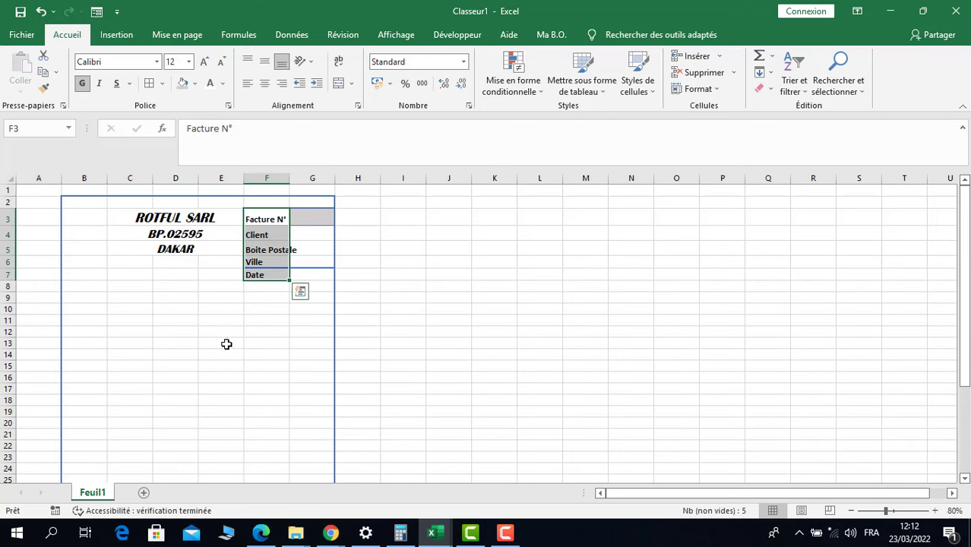
pyautogui.click(188, 332)
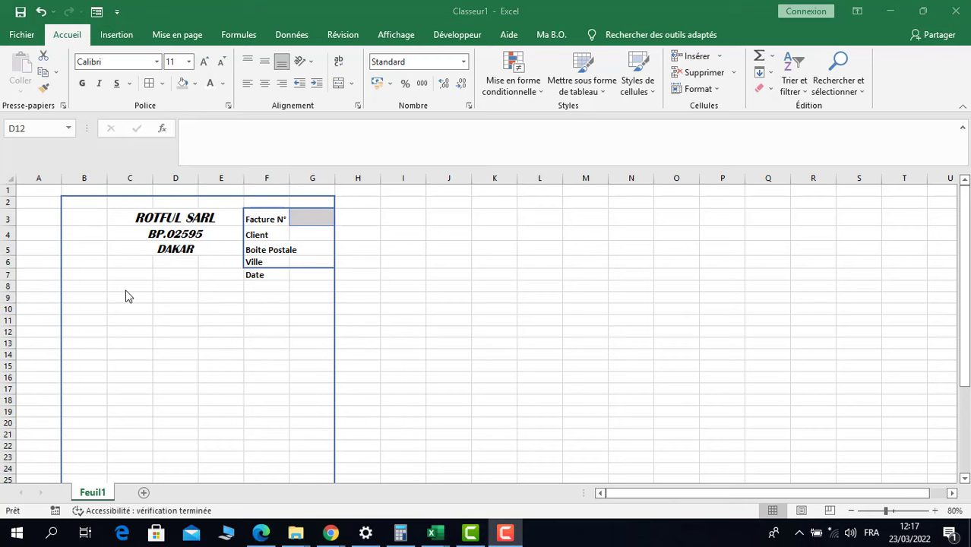
# Merge and centre cells C8:E8 and enter the heading Détails facturation in them
pyautogui.click(124, 286)
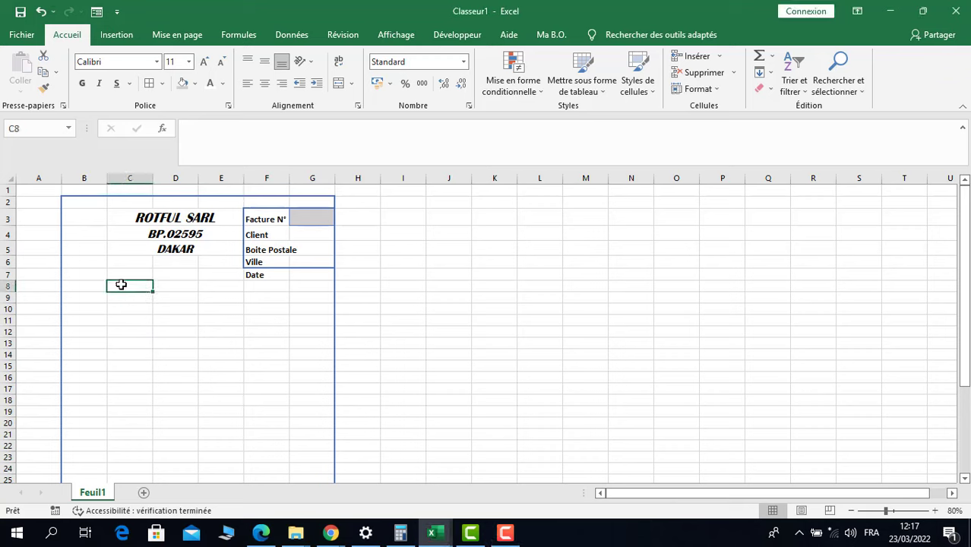
pyautogui.moveTo(219, 286); pyautogui.dragTo(140, 284)
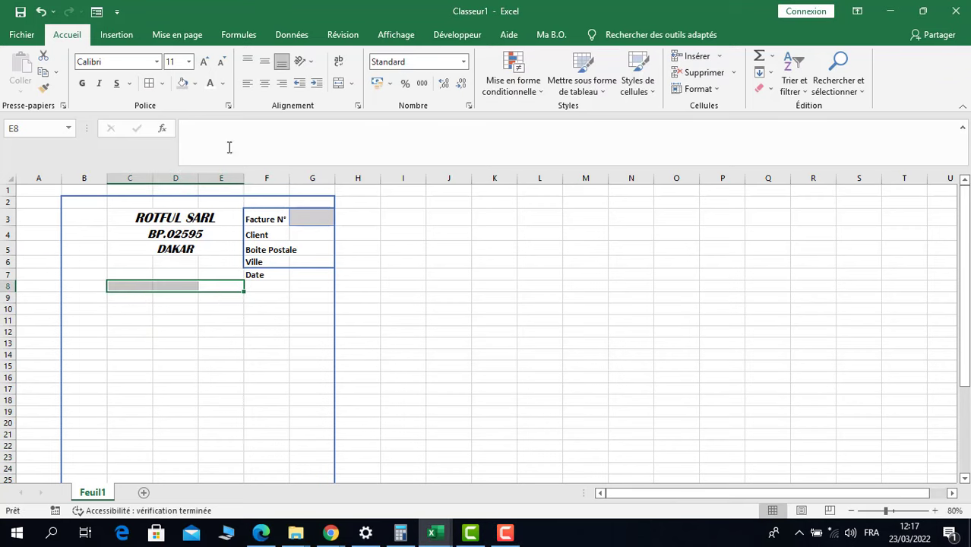
pyautogui.click(339, 83)
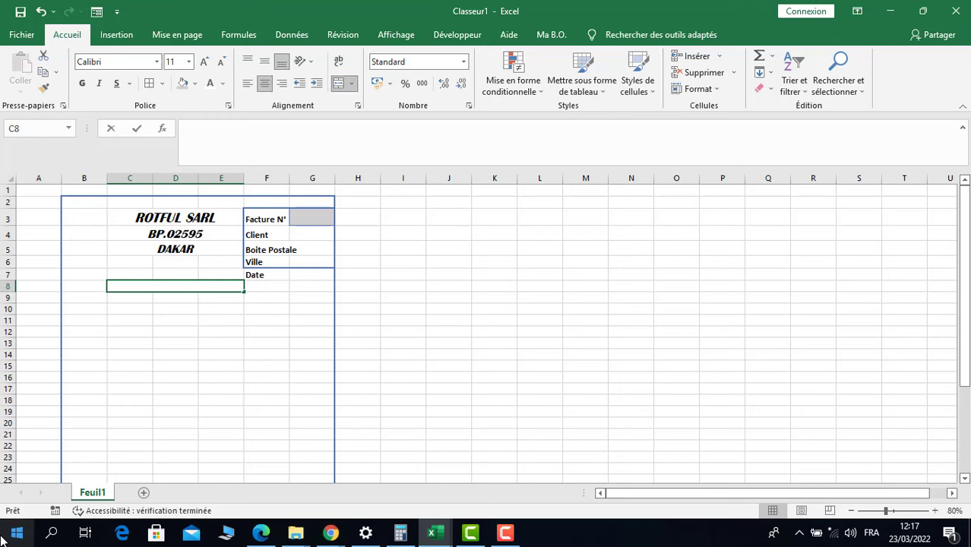
pyautogui.write('Détails')
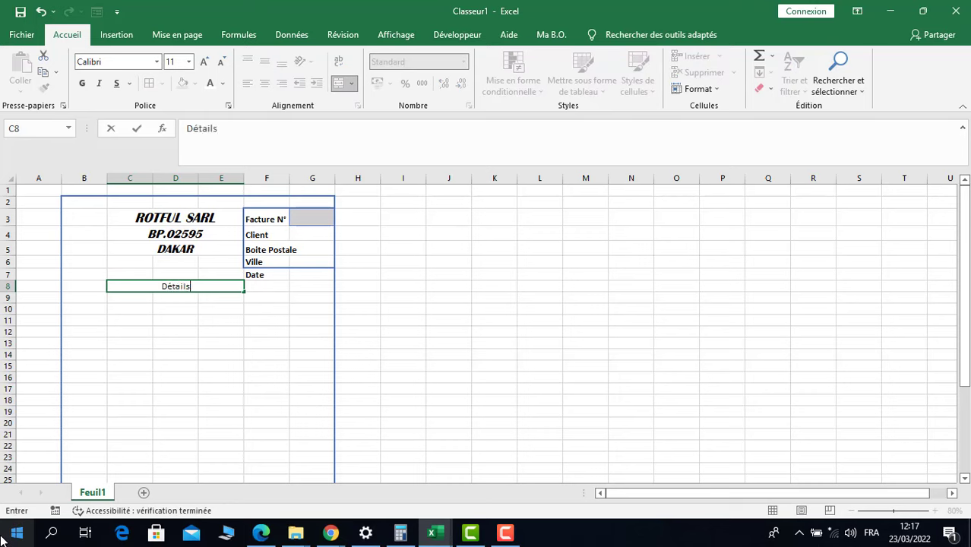
pyautogui.write(' facturation')
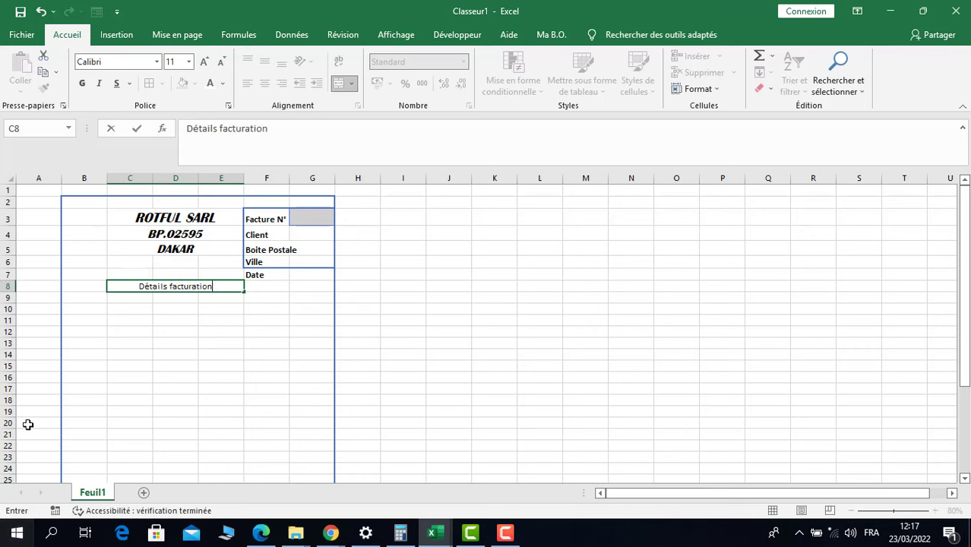
pyautogui.click(129, 380)
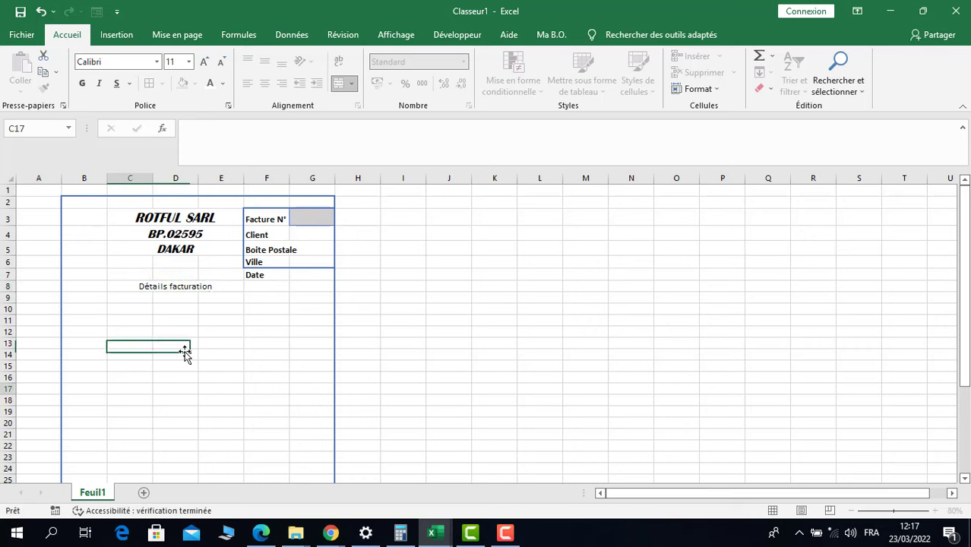
# Format the Détails facturation heading as 18 pt, bold and italic
pyautogui.click(198, 284)
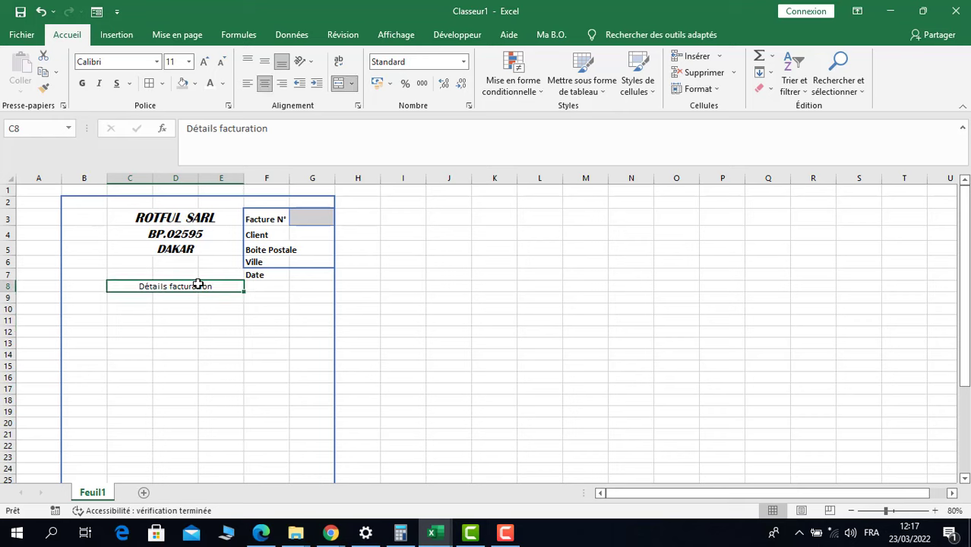
pyautogui.click(205, 64)
pyautogui.click(205, 64)
pyautogui.click(205, 63)
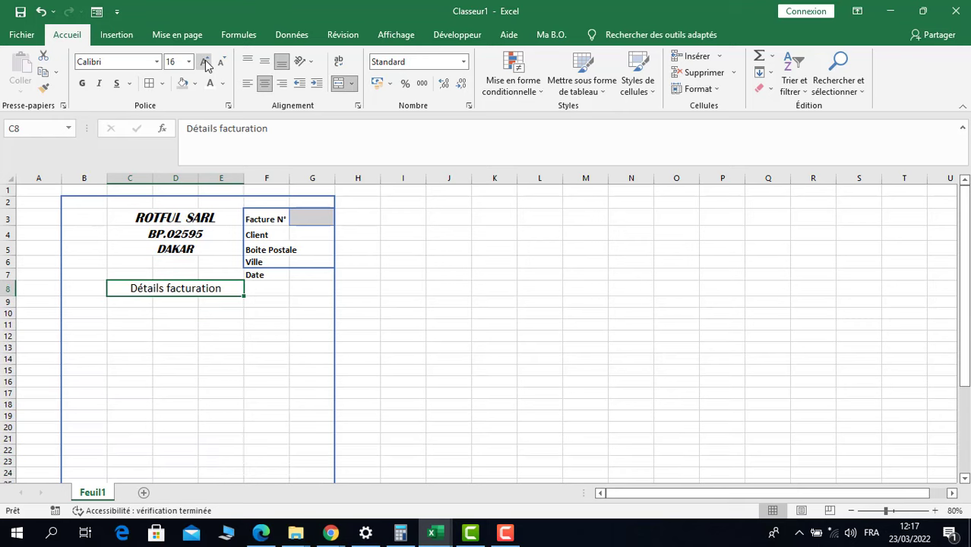
pyautogui.click(205, 63)
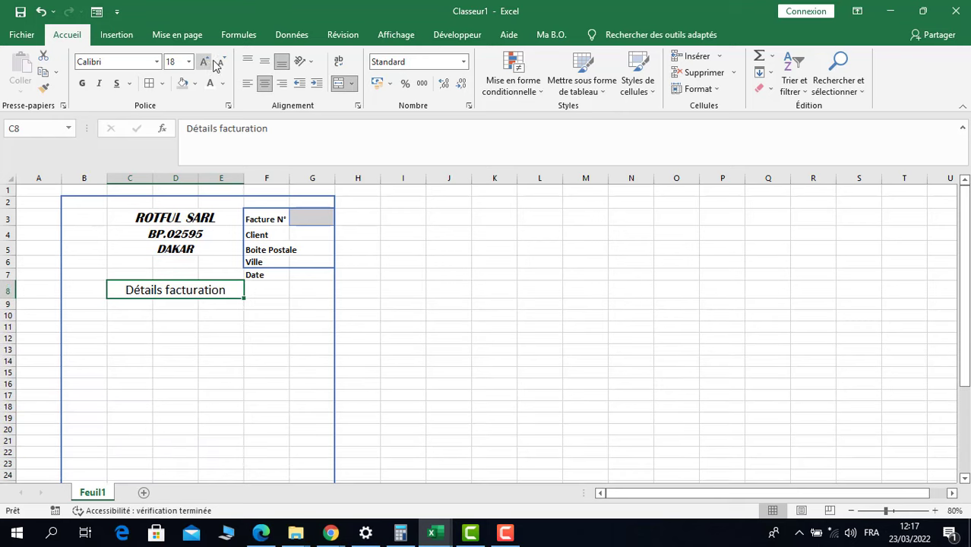
pyautogui.click(84, 85)
pyautogui.click(99, 83)
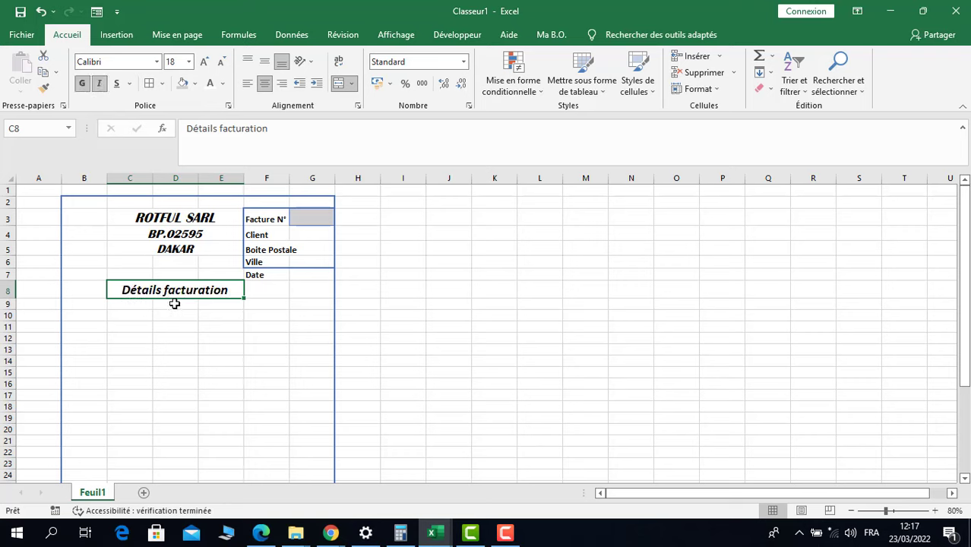
# Enter the column headers Réf, Désignation, Unité, P.U, Qté and HT across cells B11 to G11
pyautogui.click(79, 328)
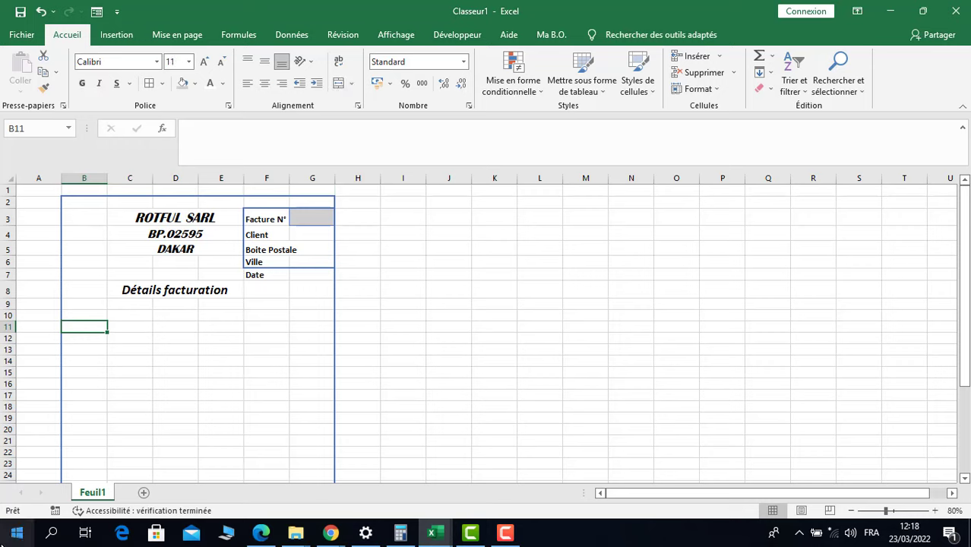
pyautogui.write('Réf')
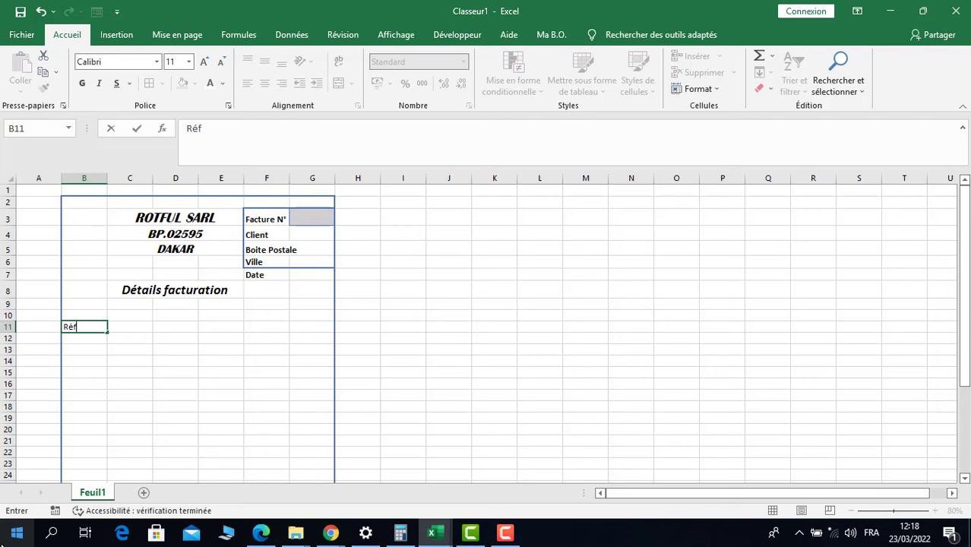
pyautogui.press('Tab')
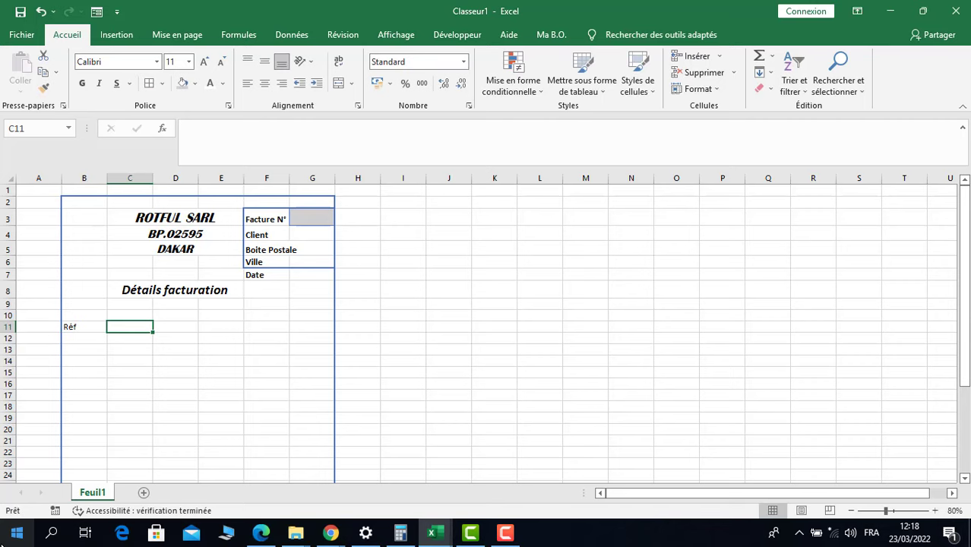
pyautogui.write('Désignation')
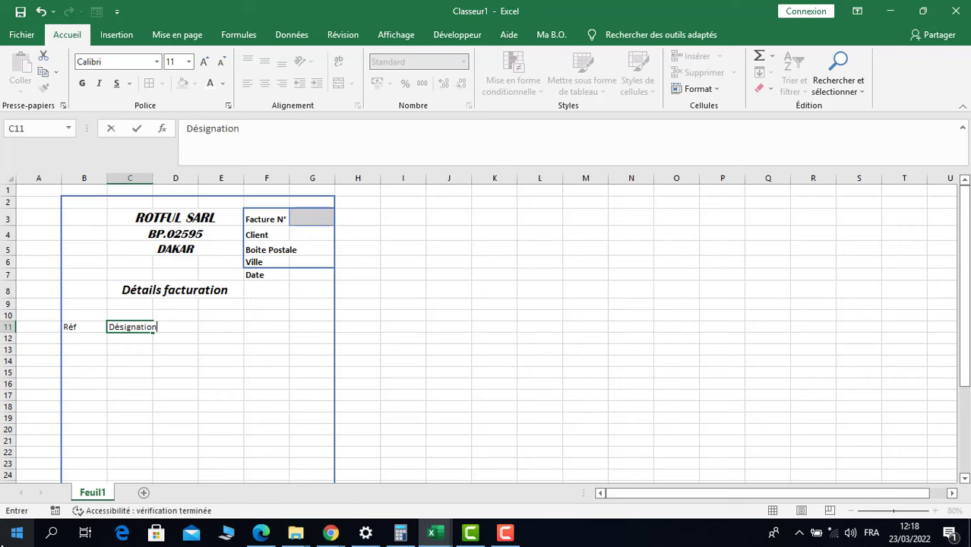
pyautogui.press('Tab')
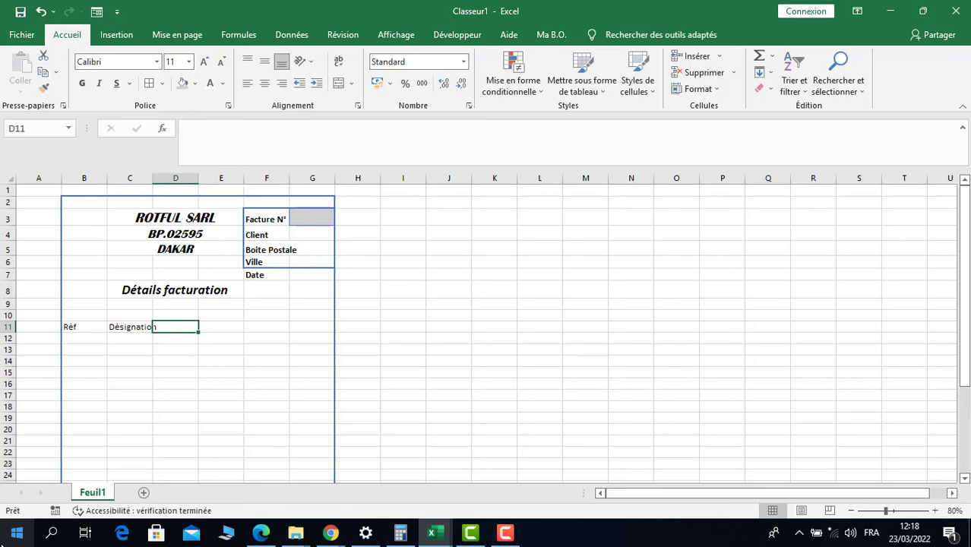
pyautogui.write('Unité')
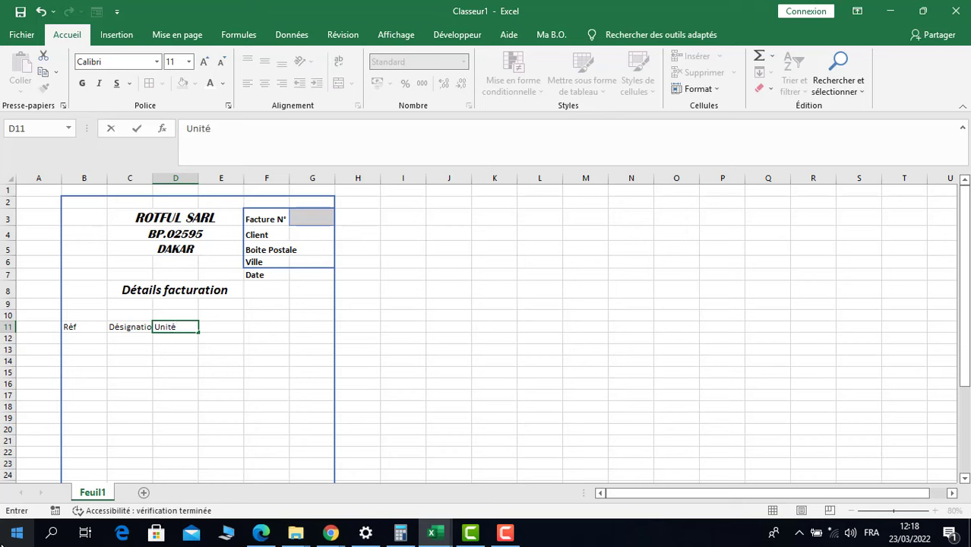
pyautogui.press('Tab')
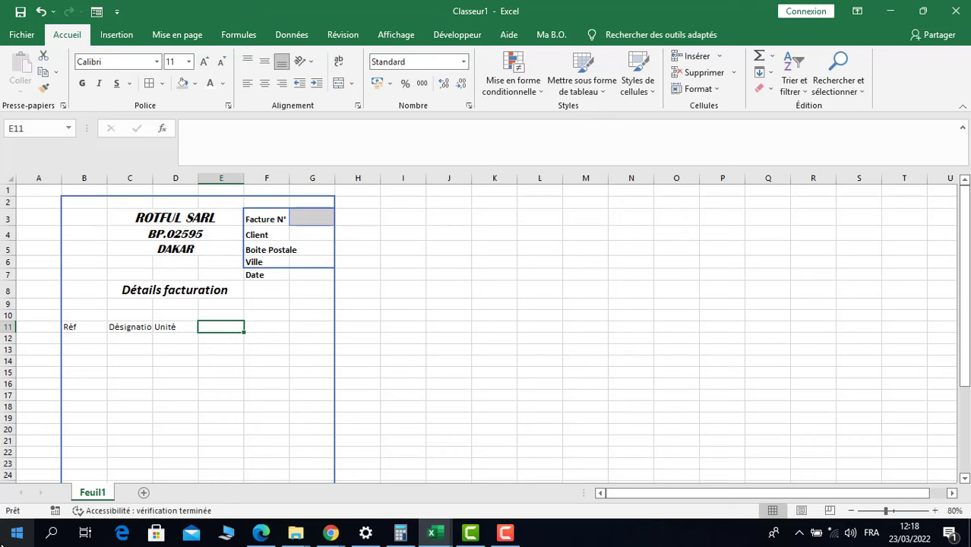
pyautogui.write('P.U')
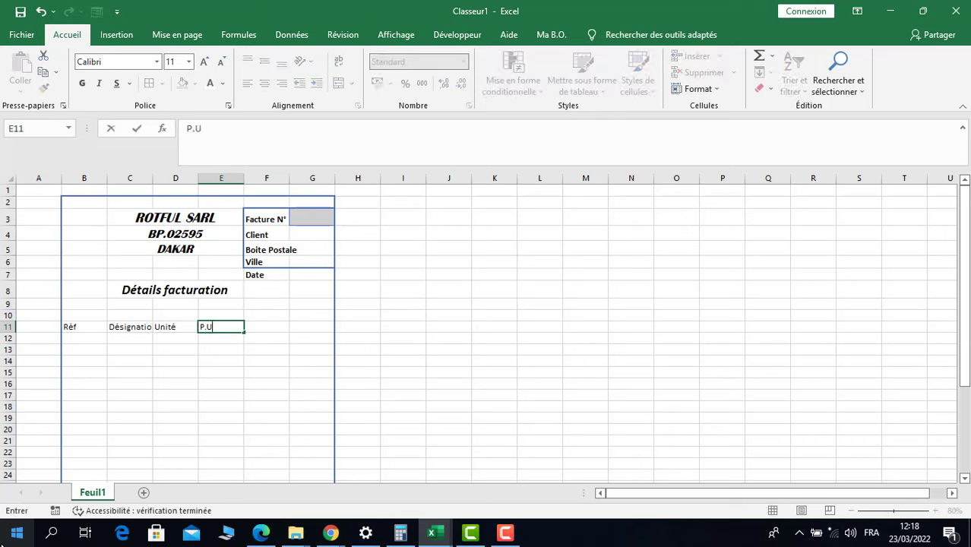
pyautogui.press('Tab')
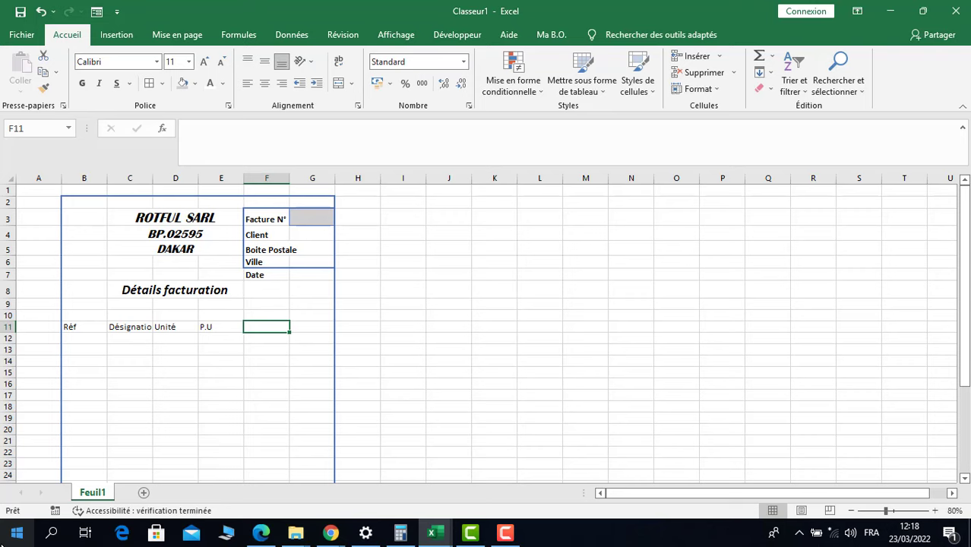
pyautogui.write('Qté')
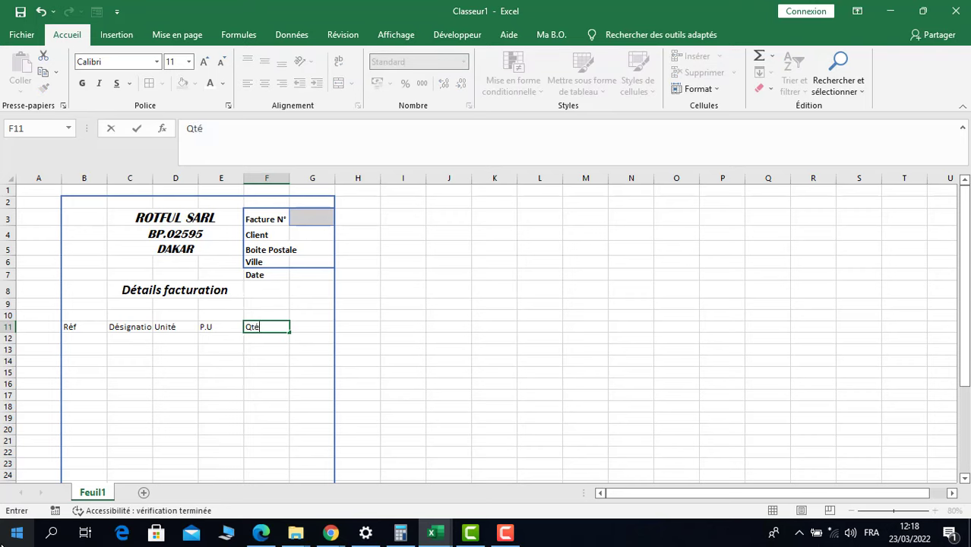
pyautogui.press('Tab')
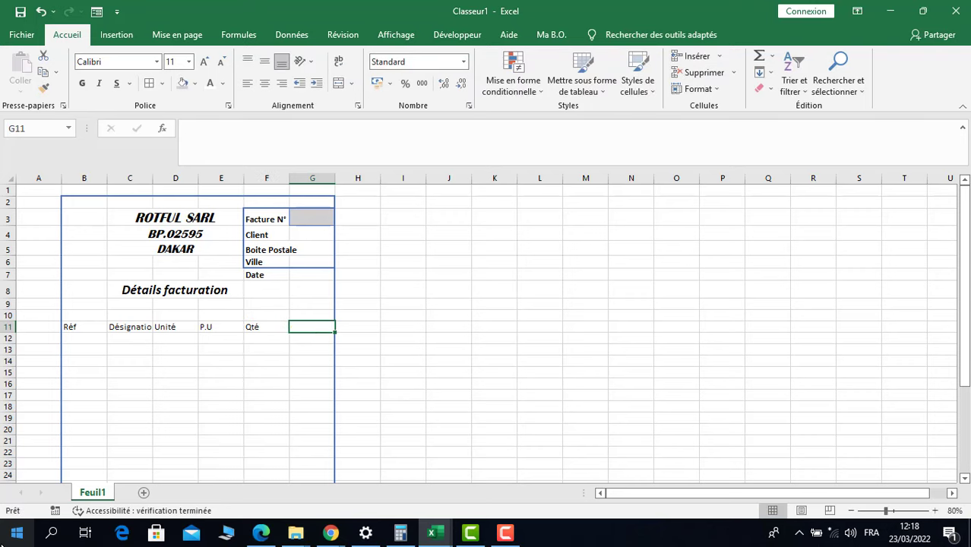
pyautogui.write('HT')
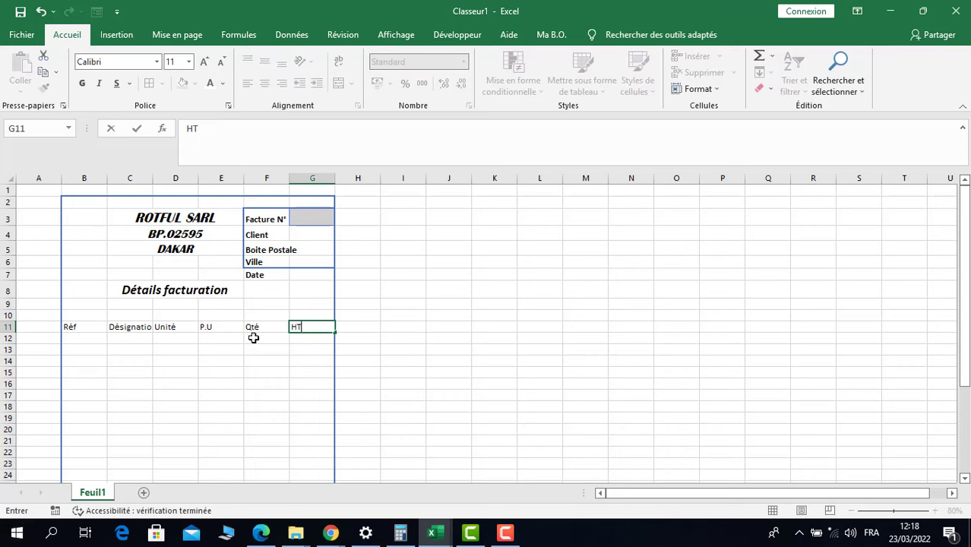
# Enter the label TTC in cell F10, above the Qté header
pyautogui.click(262, 316)
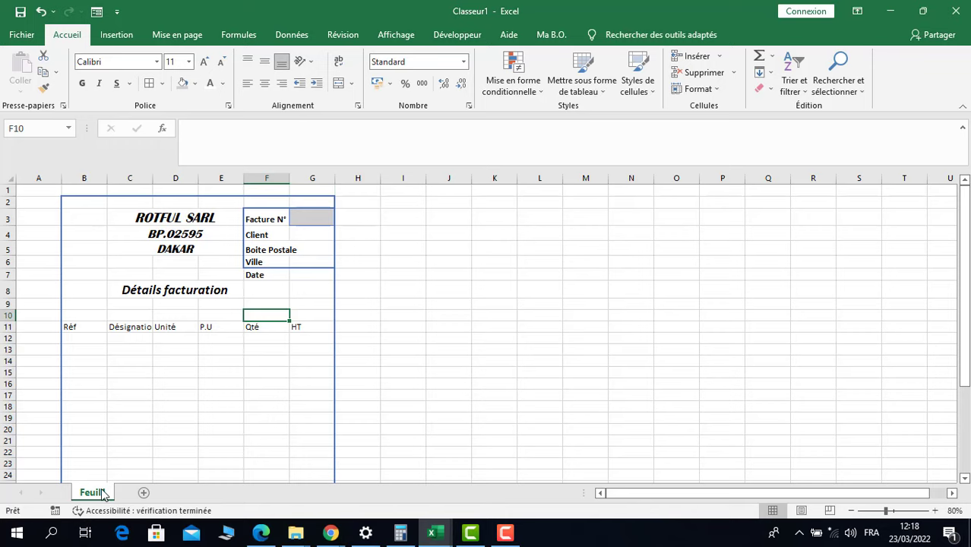
pyautogui.write('TTC')
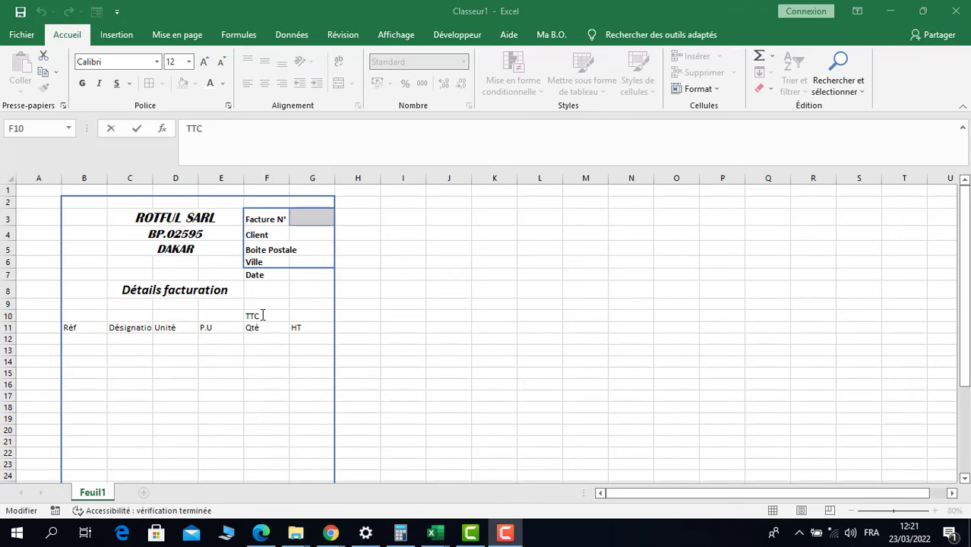
pyautogui.click(263, 315)
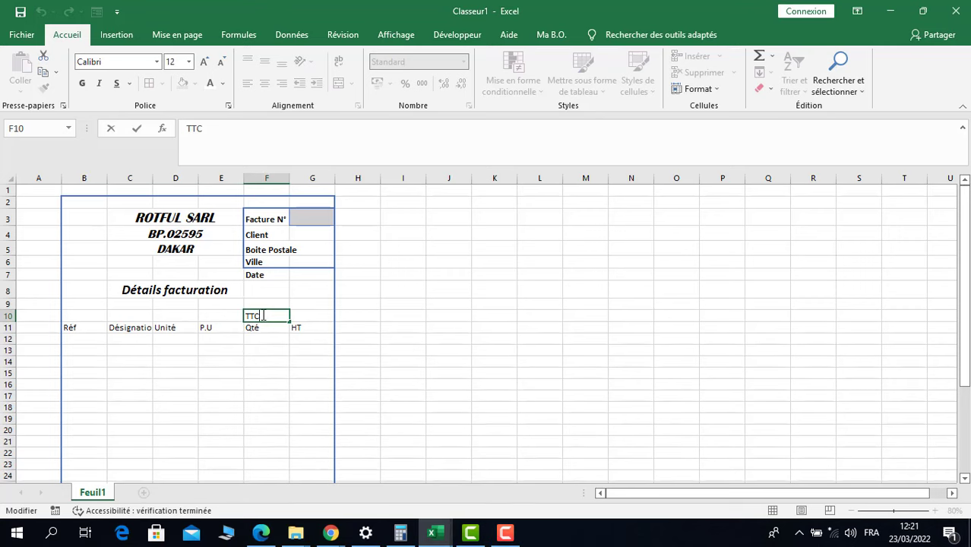
pyautogui.press('Escape')
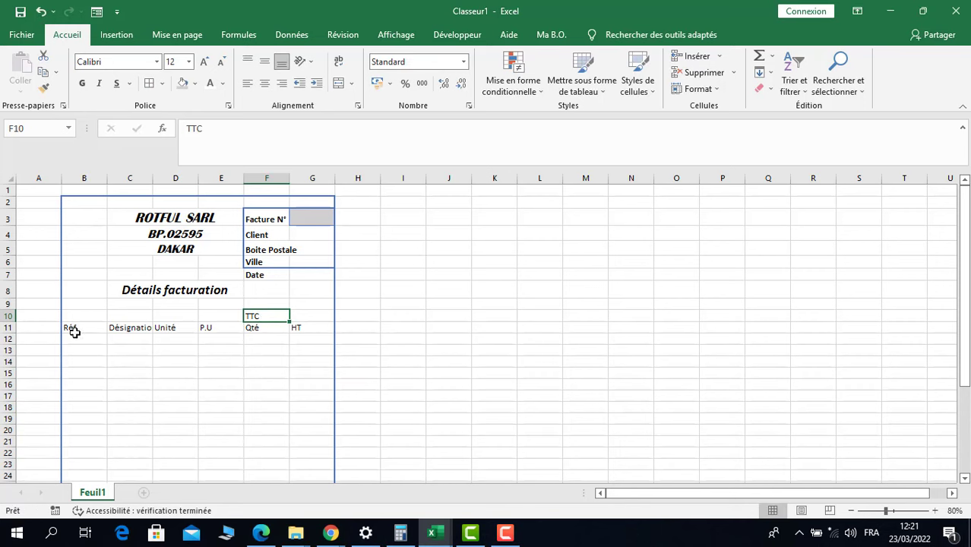
# Apply thick light-blue outline and inside borders to the billing header cells B11:G11
pyautogui.moveTo(73, 329); pyautogui.dragTo(315, 327)
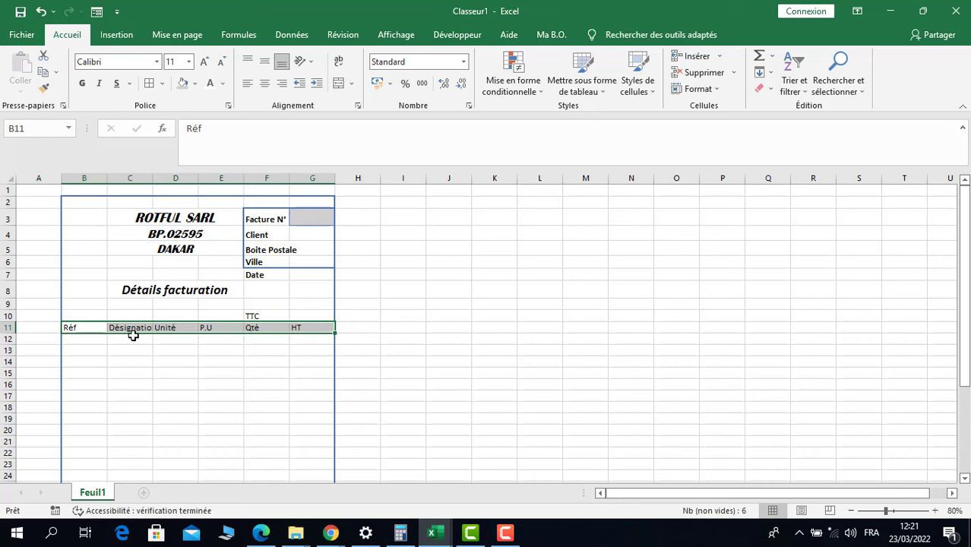
pyautogui.click(165, 85)
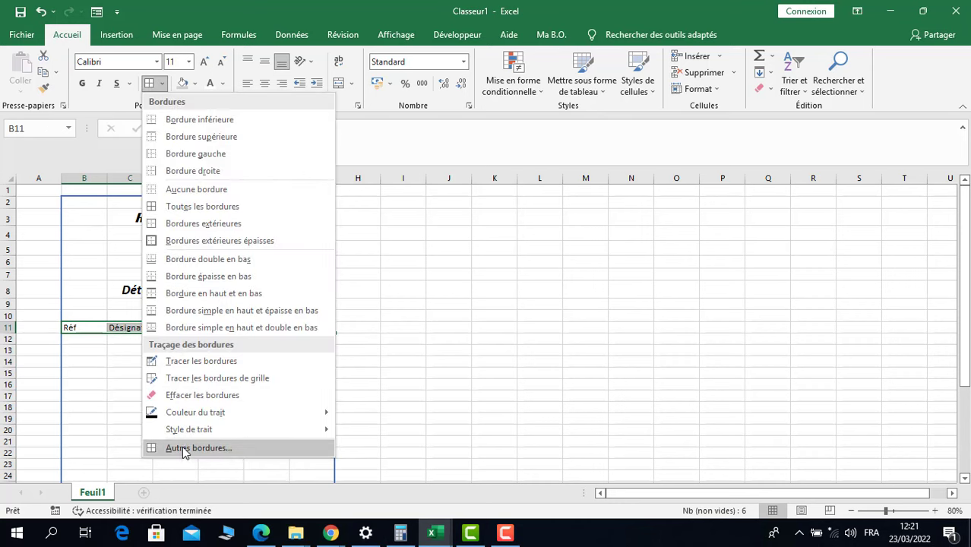
pyautogui.click(183, 446)
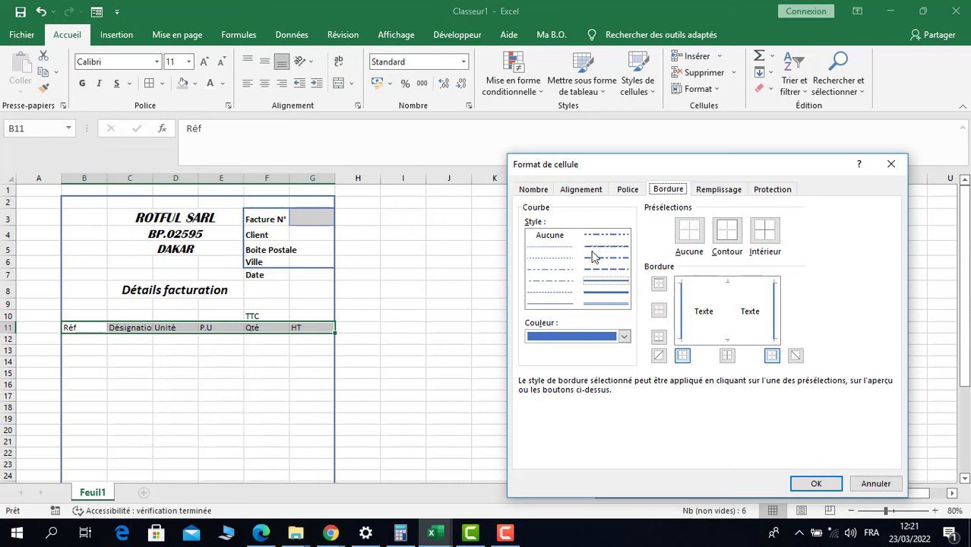
pyautogui.click(624, 336)
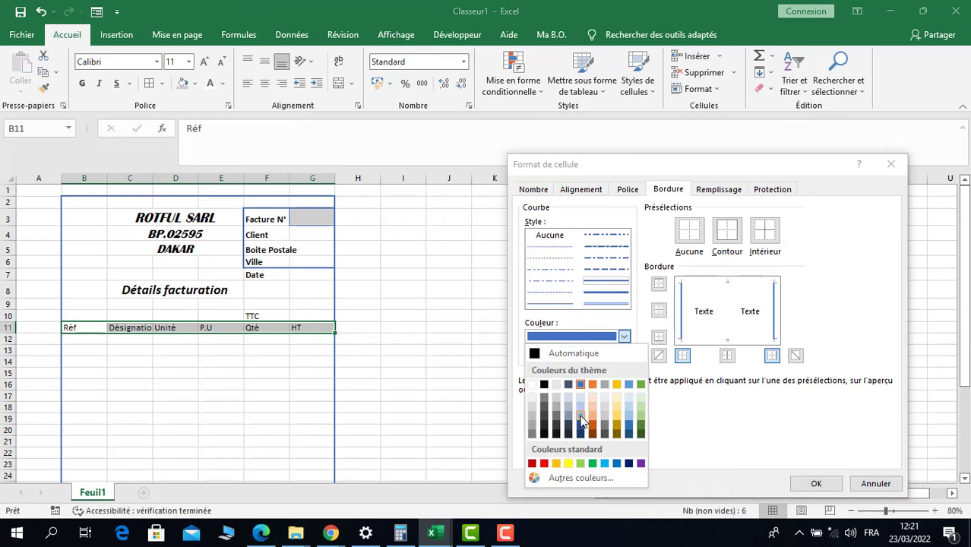
pyautogui.click(580, 417)
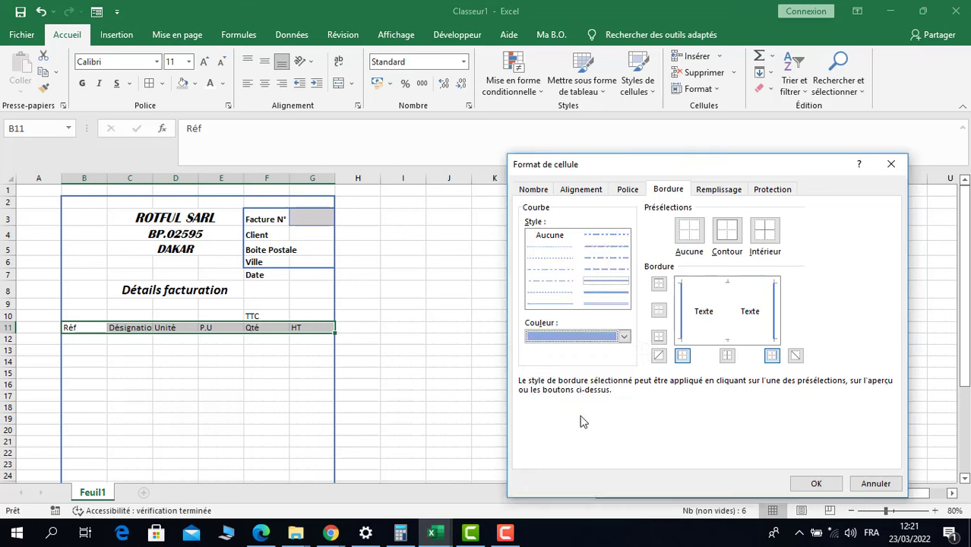
pyautogui.click(602, 284)
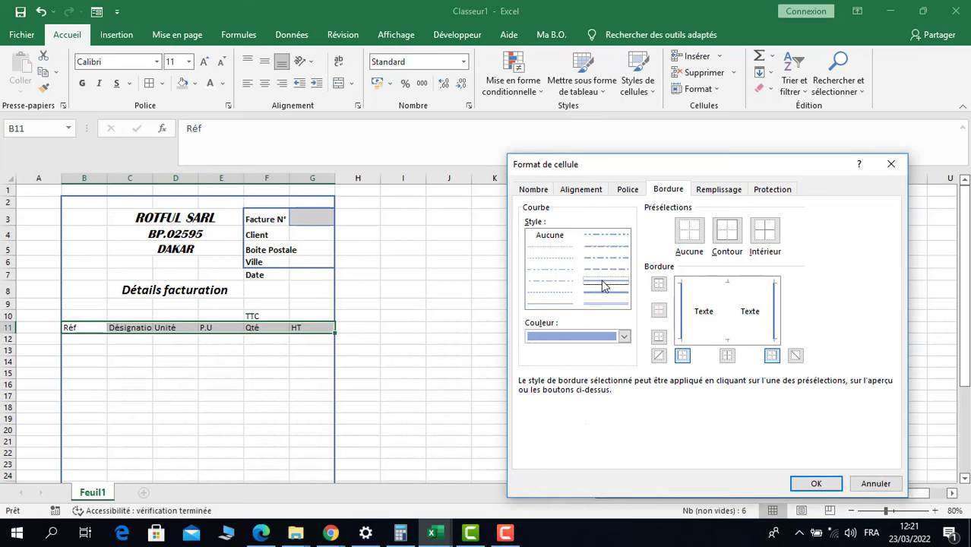
pyautogui.click(726, 244)
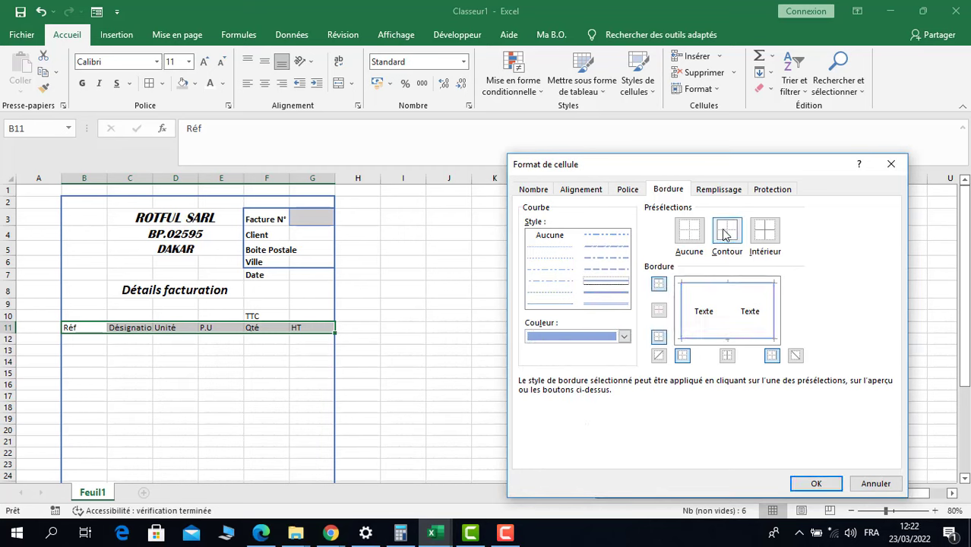
pyautogui.click(766, 239)
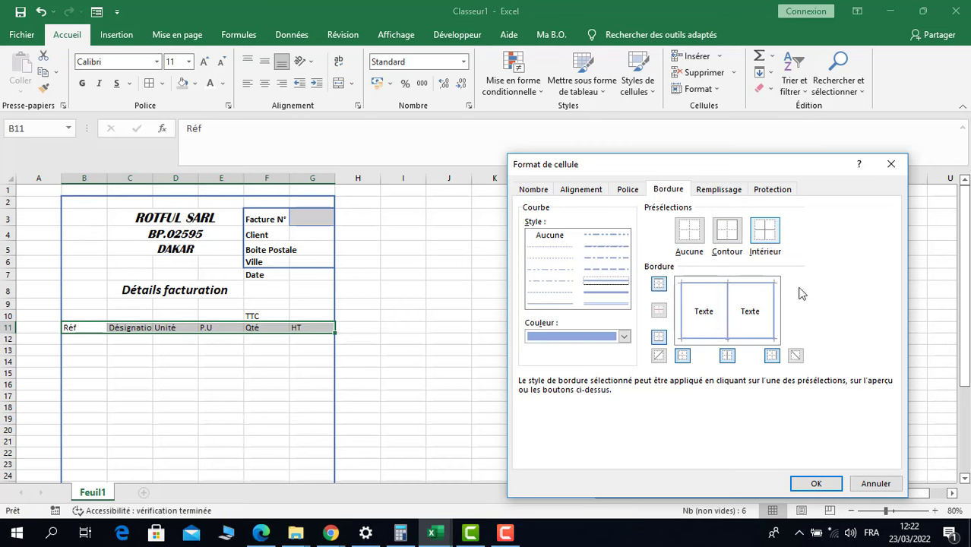
pyautogui.click(817, 484)
pyautogui.click(141, 390)
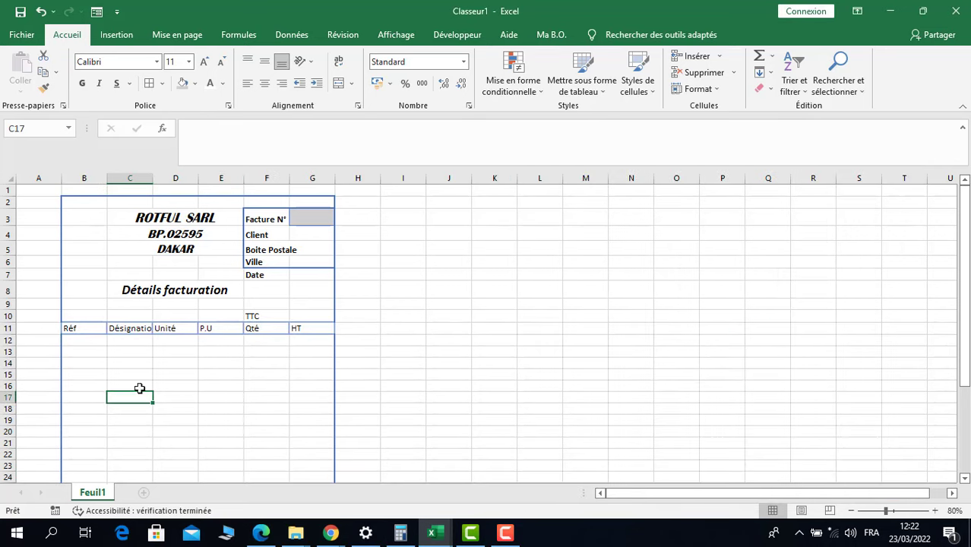
# Fill the billing header row B11:G11 and the TTC cells F10:G10 with the theme blue
pyautogui.moveTo(66, 327); pyautogui.dragTo(315, 327)
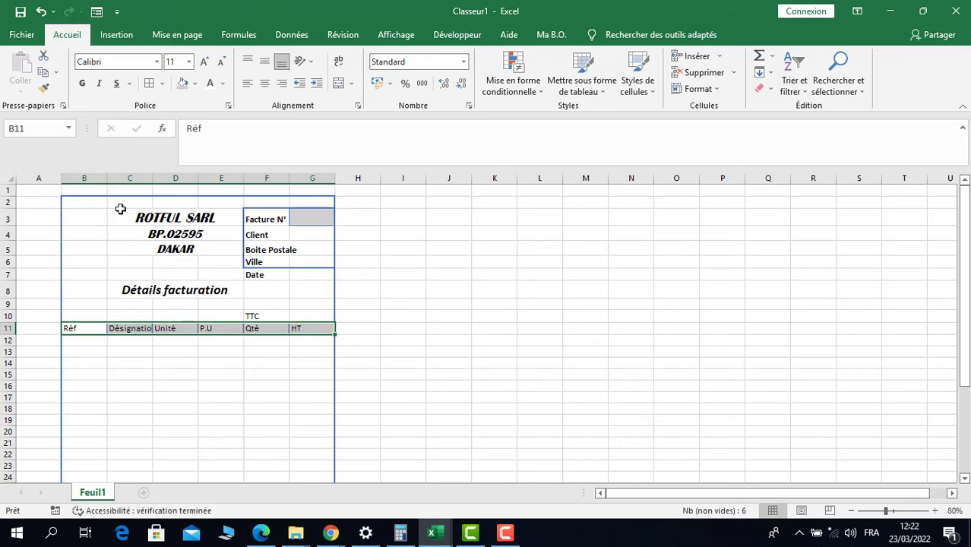
pyautogui.click(196, 83)
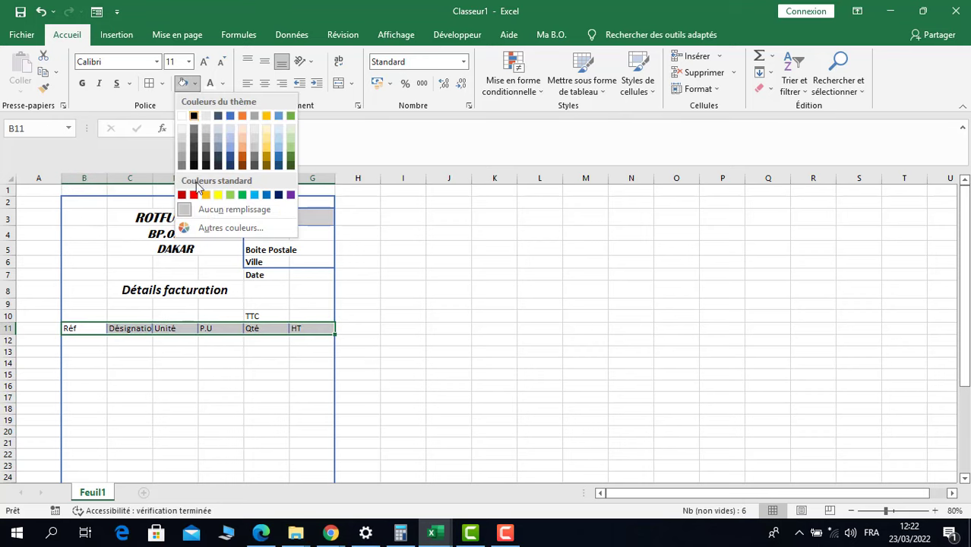
pyautogui.click(230, 117)
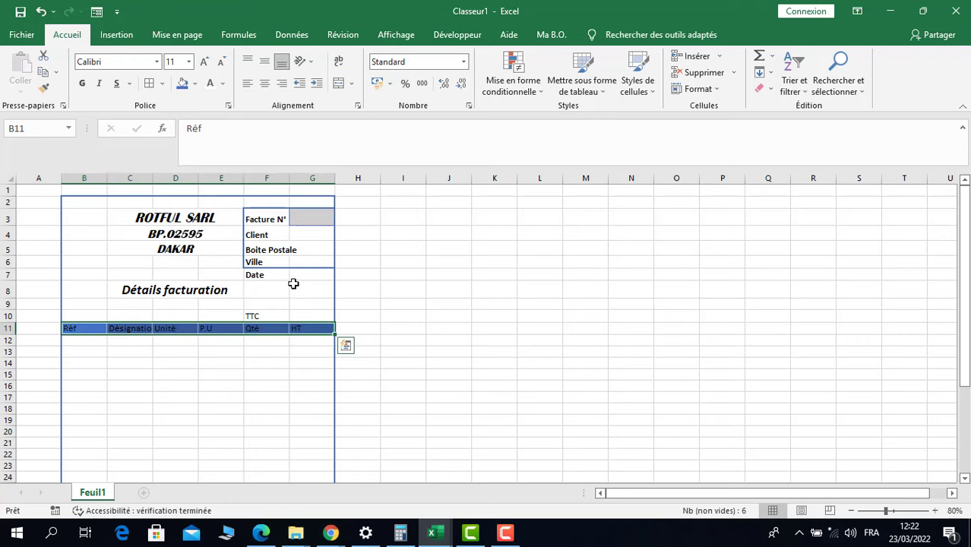
pyautogui.moveTo(261, 315); pyautogui.dragTo(303, 310)
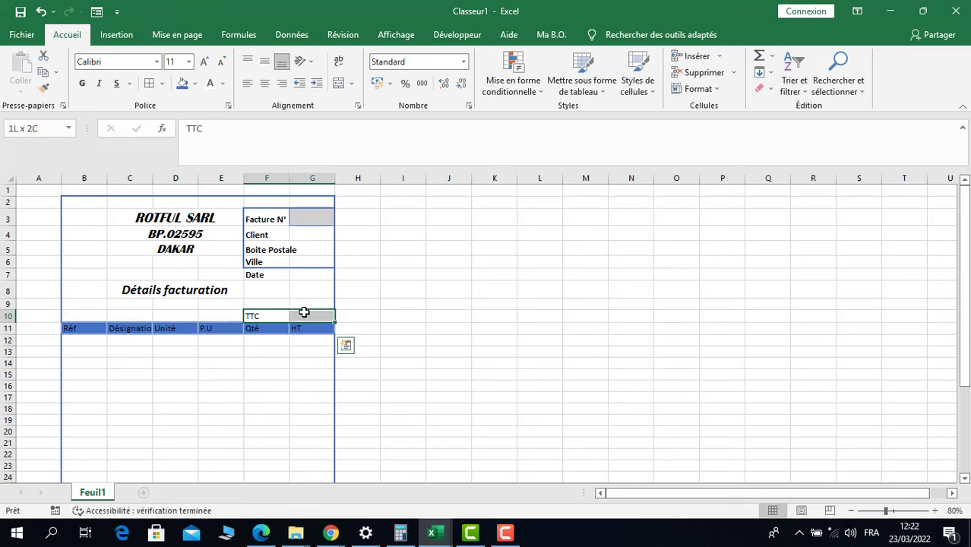
pyautogui.click(183, 87)
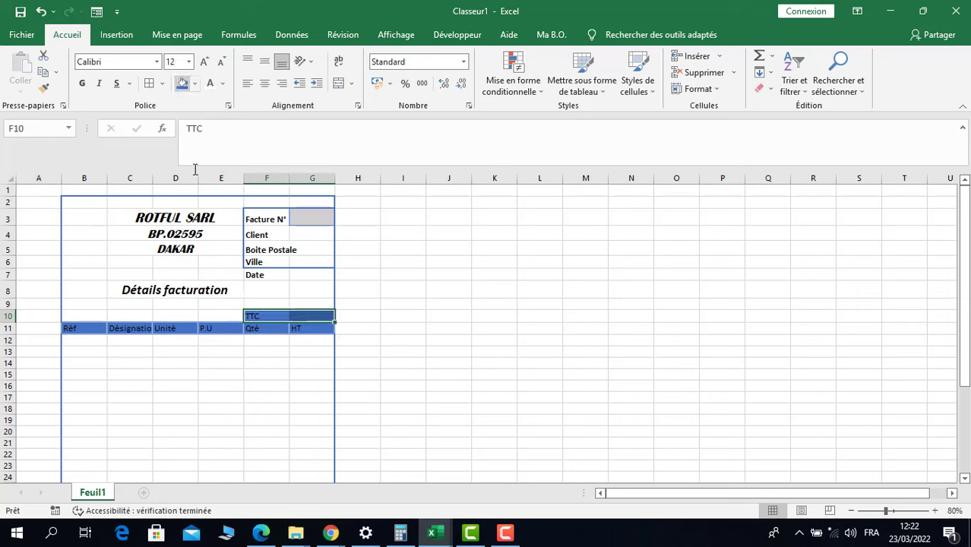
pyautogui.click(278, 375)
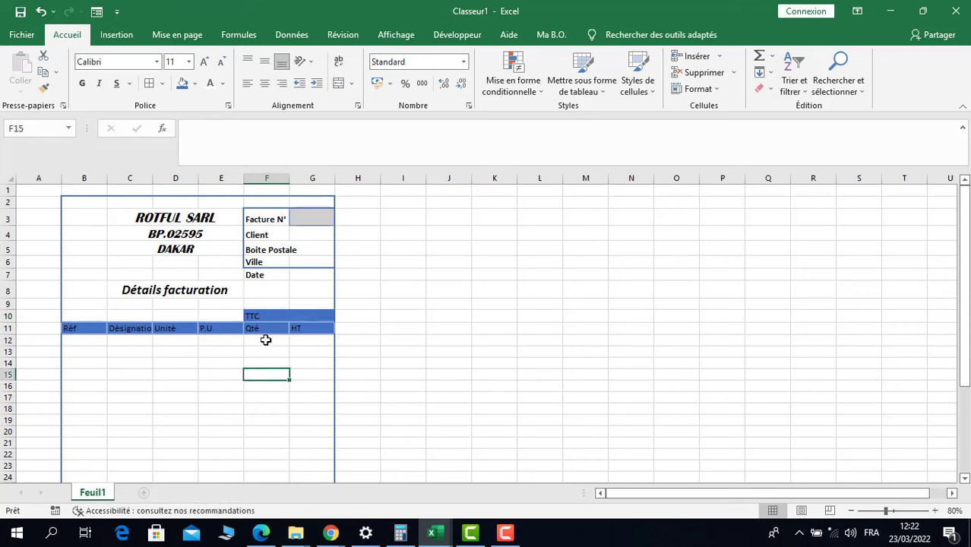
# Copy the formatting of the Qté and HT header cells onto the TTC cells F10:G10
pyautogui.click(267, 329)
pyautogui.moveTo(267, 329); pyautogui.dragTo(314, 325)
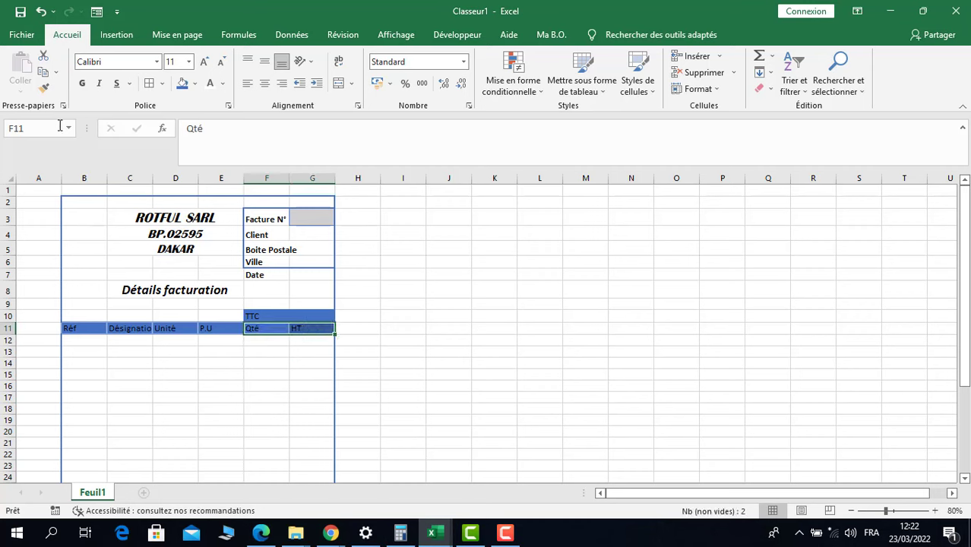
pyautogui.click(43, 87)
pyautogui.click(279, 316)
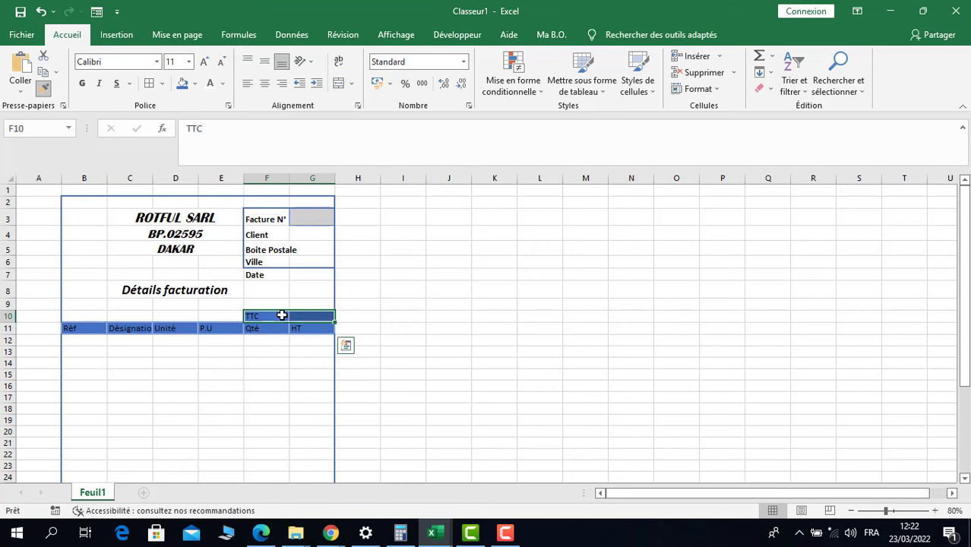
pyautogui.click(259, 396)
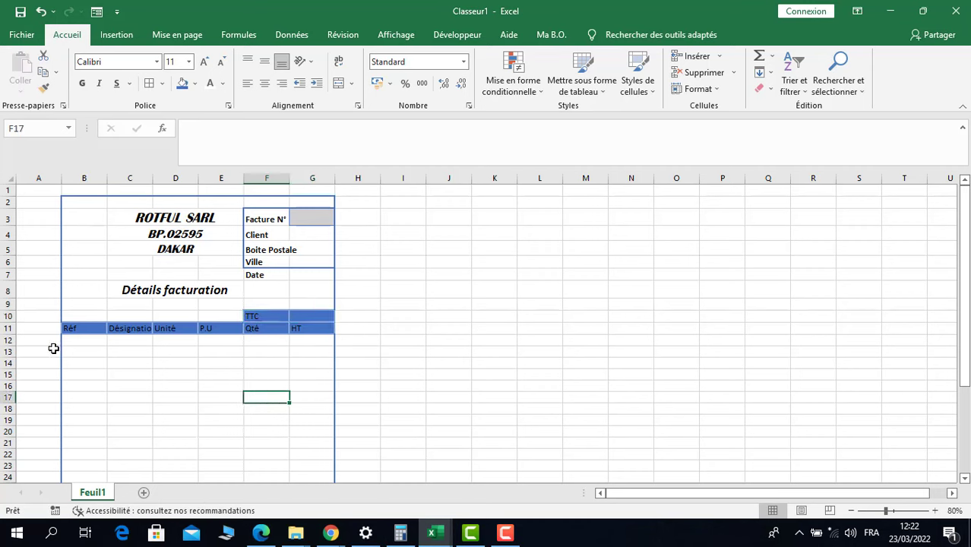
# Format the column headers in B11:G11 as bold, italic and white text
pyautogui.moveTo(73, 328); pyautogui.dragTo(304, 329)
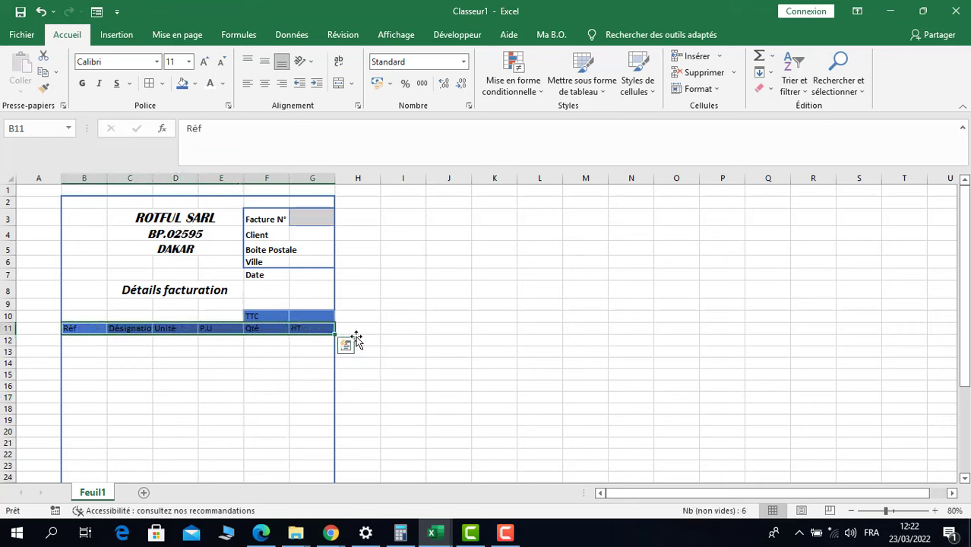
pyautogui.click(934, 511)
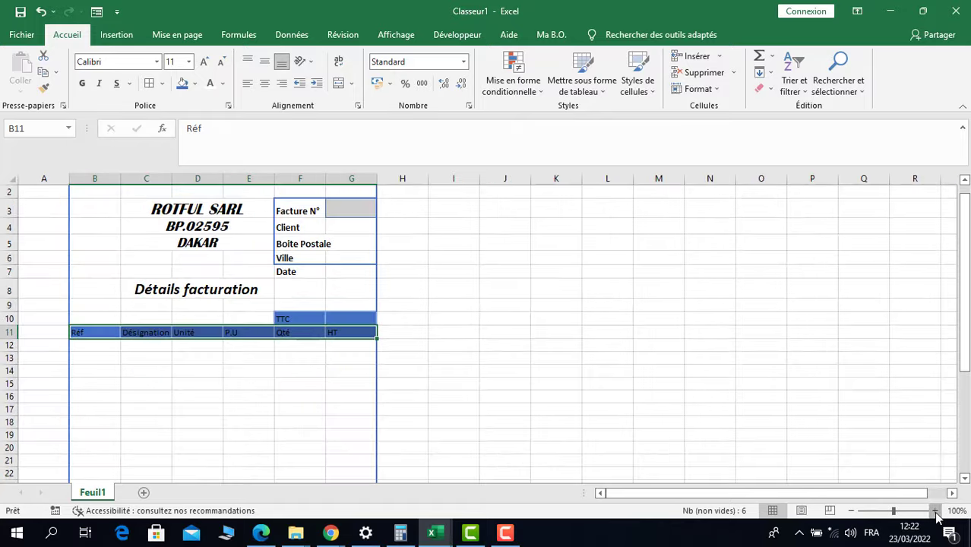
pyautogui.click(935, 510)
pyautogui.scroll(1, 309, 396)
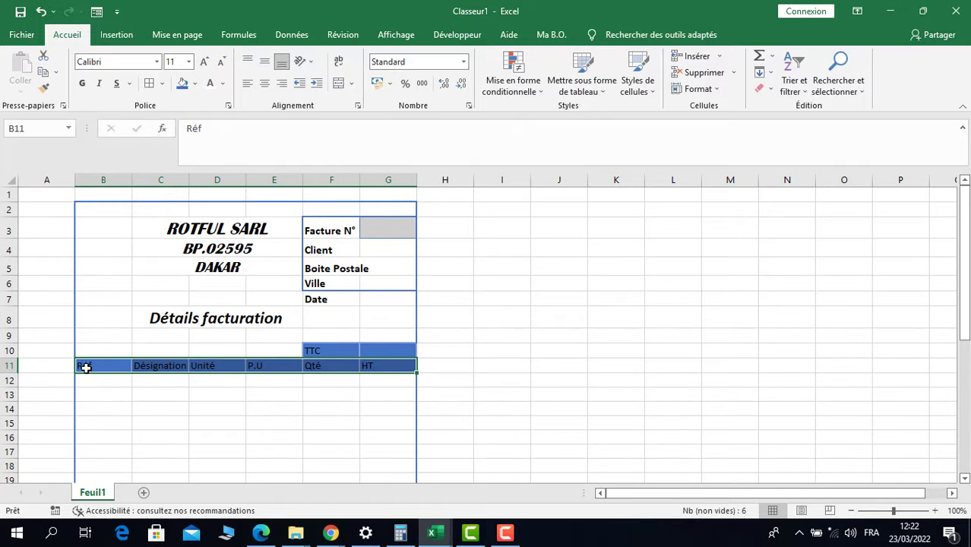
pyautogui.click(82, 84)
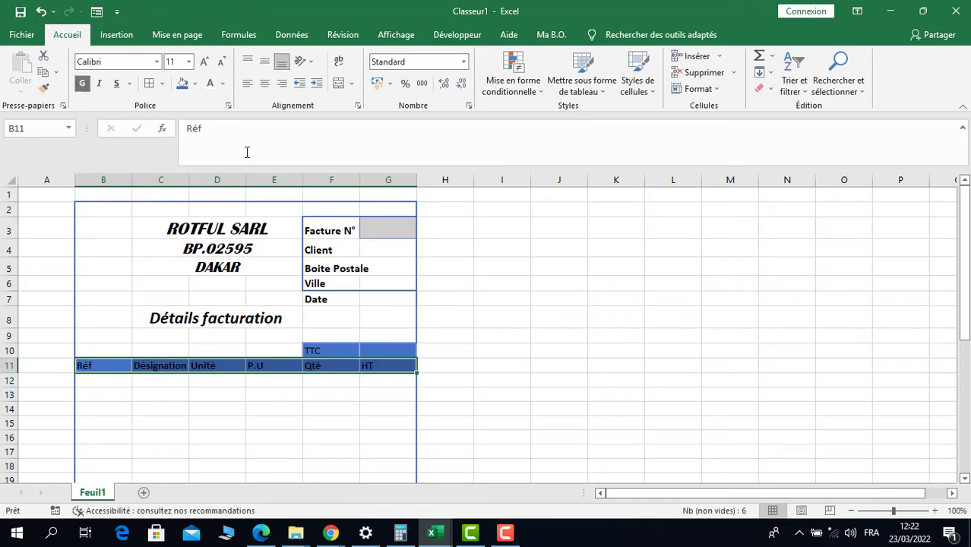
pyautogui.click(222, 83)
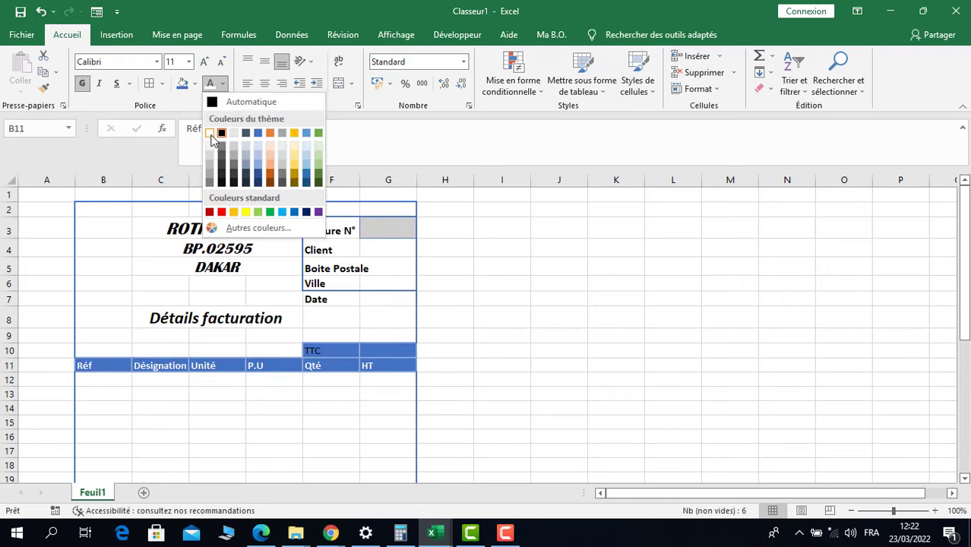
pyautogui.click(211, 134)
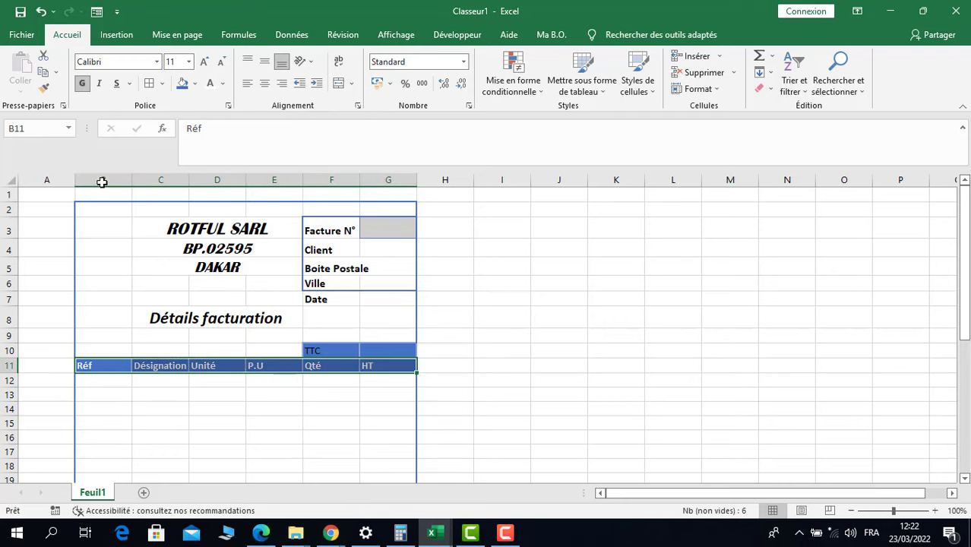
pyautogui.click(98, 83)
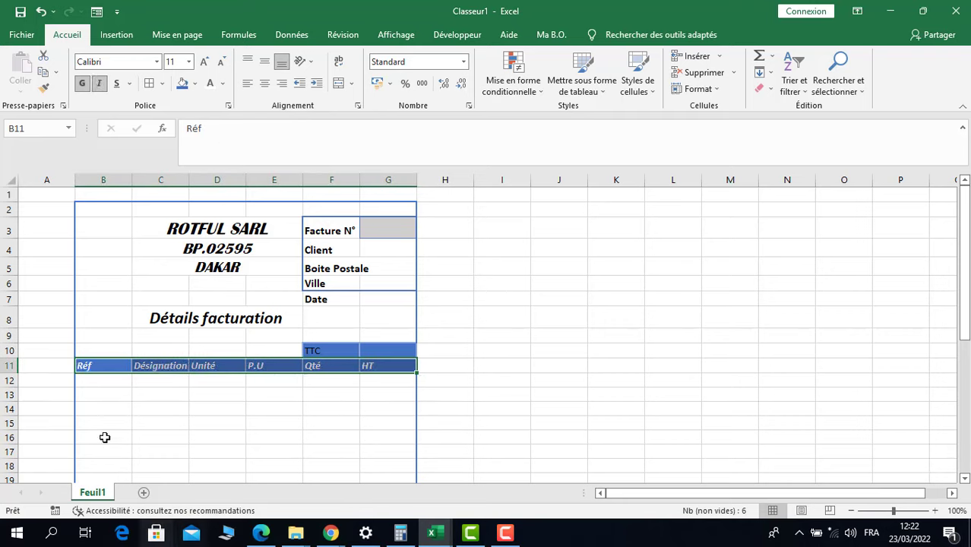
pyautogui.click(352, 405)
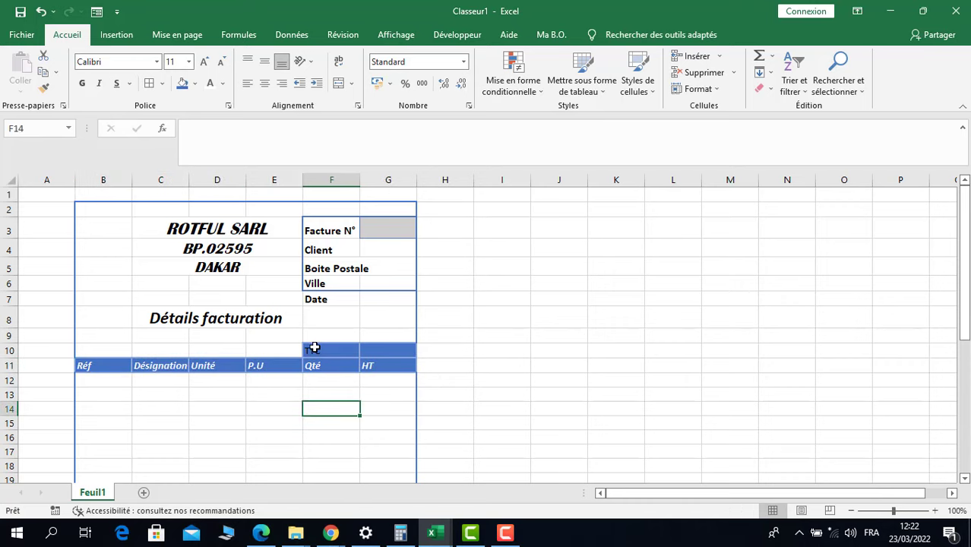
# Format the TTC label in cell F10 as bold, italic and white text
pyautogui.click(312, 349)
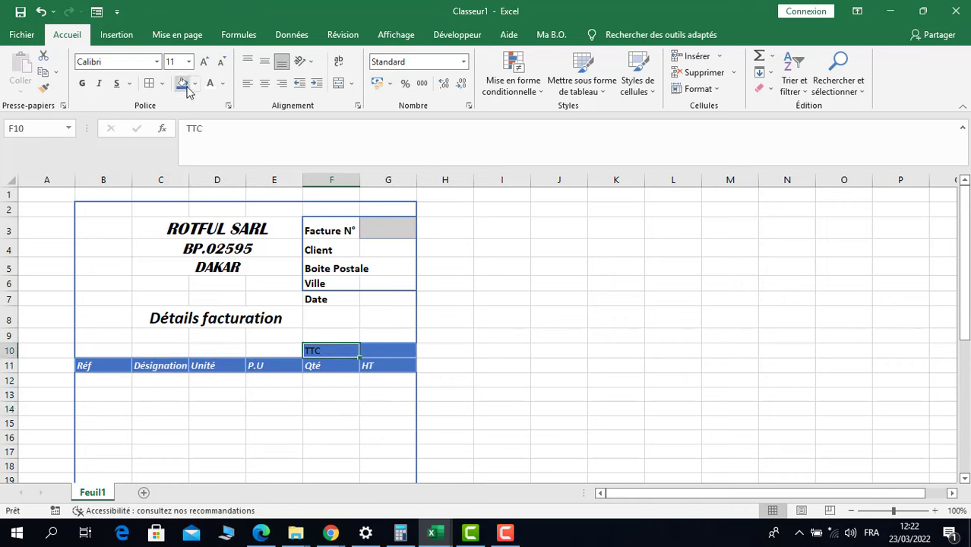
pyautogui.click(82, 83)
pyautogui.click(99, 84)
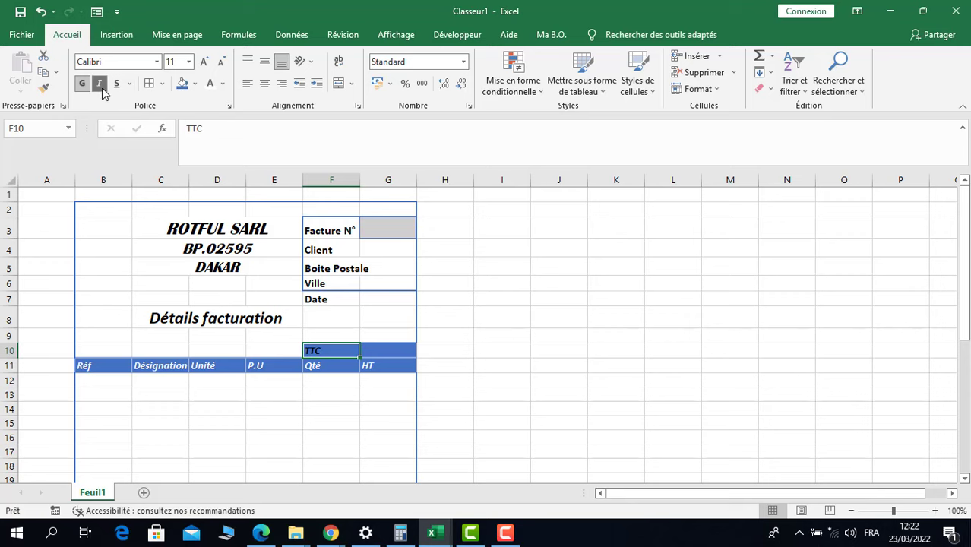
pyautogui.click(213, 90)
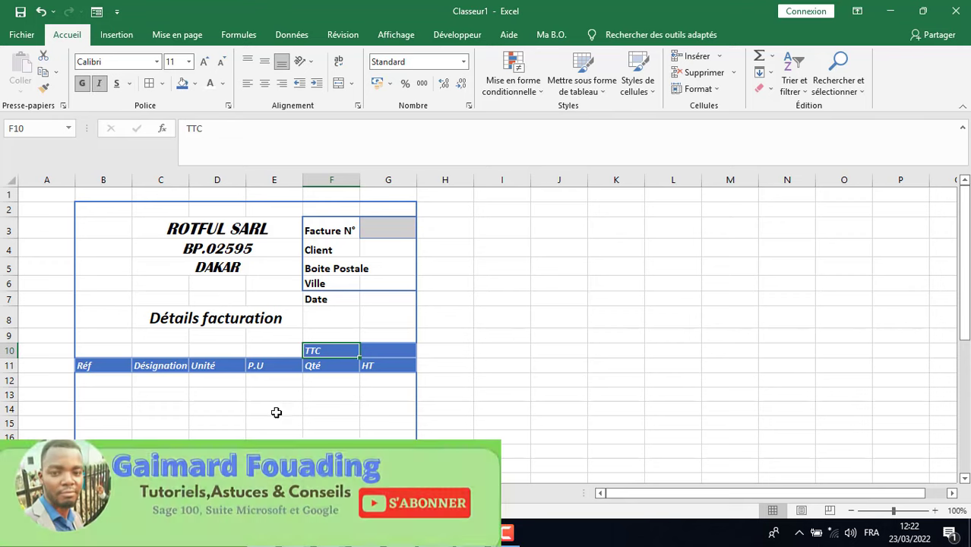
pyautogui.click(154, 410)
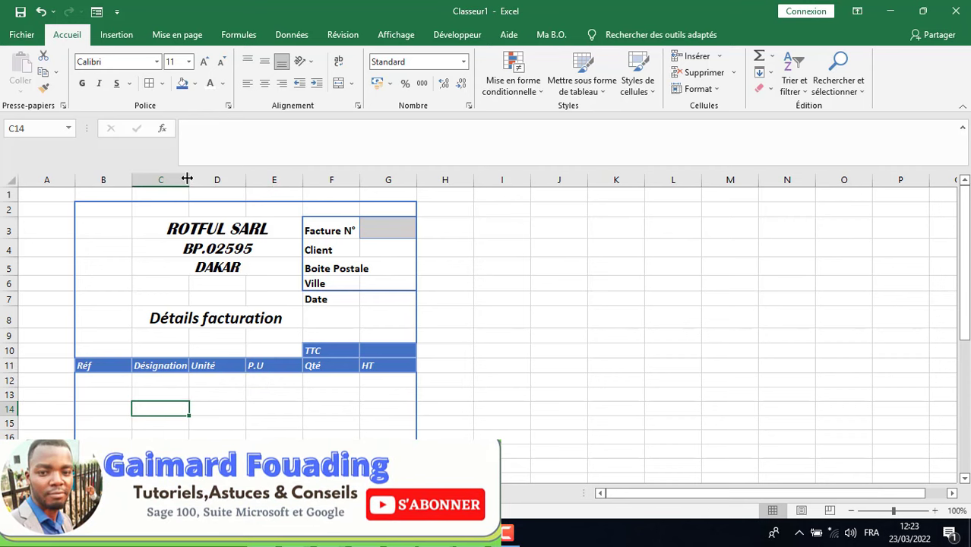
# Widen the Désignation column C to more than double its width, and columns F and G slightly
pyautogui.moveTo(188, 177); pyautogui.dragTo(272, 179)
pyautogui.moveTo(501, 177); pyautogui.dragTo(523, 178)
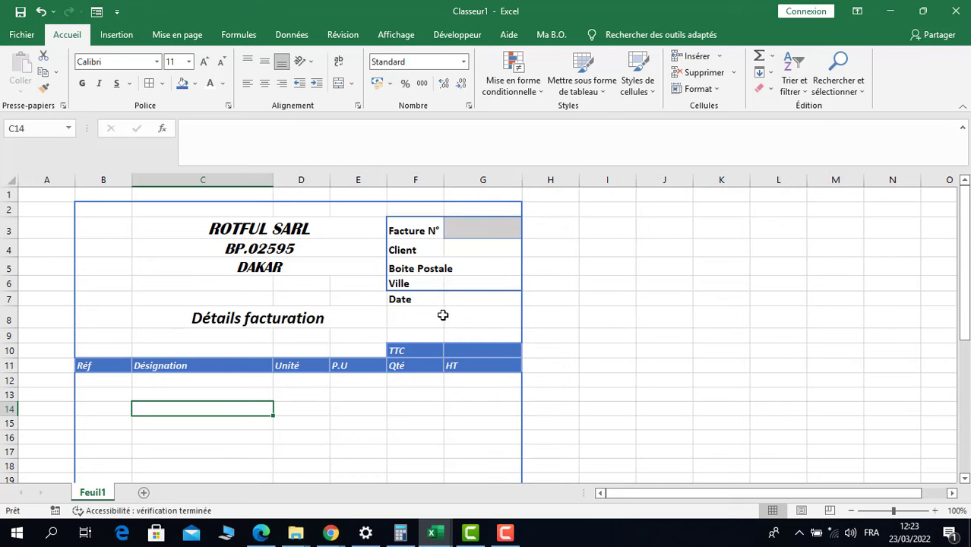
pyautogui.moveTo(443, 177); pyautogui.dragTo(461, 177)
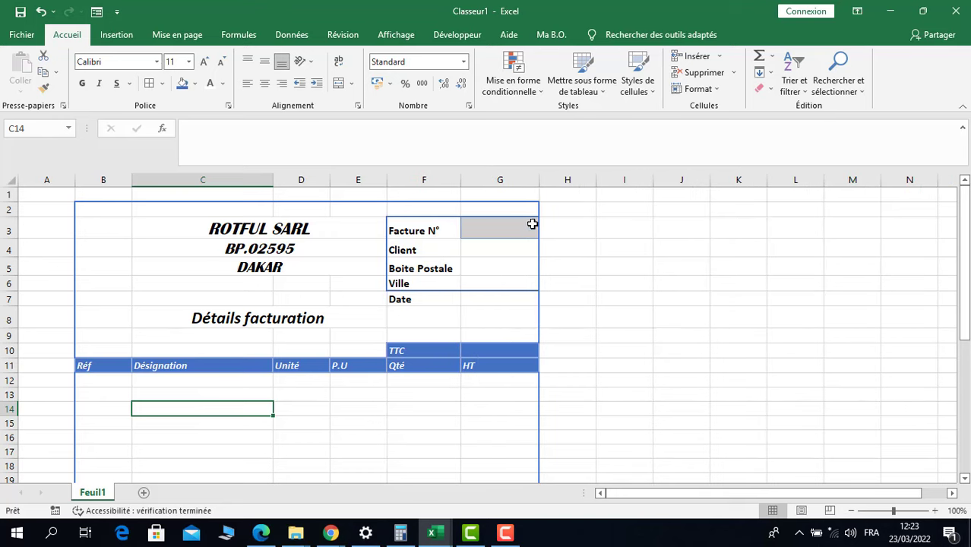
pyautogui.moveTo(540, 176); pyautogui.dragTo(553, 178)
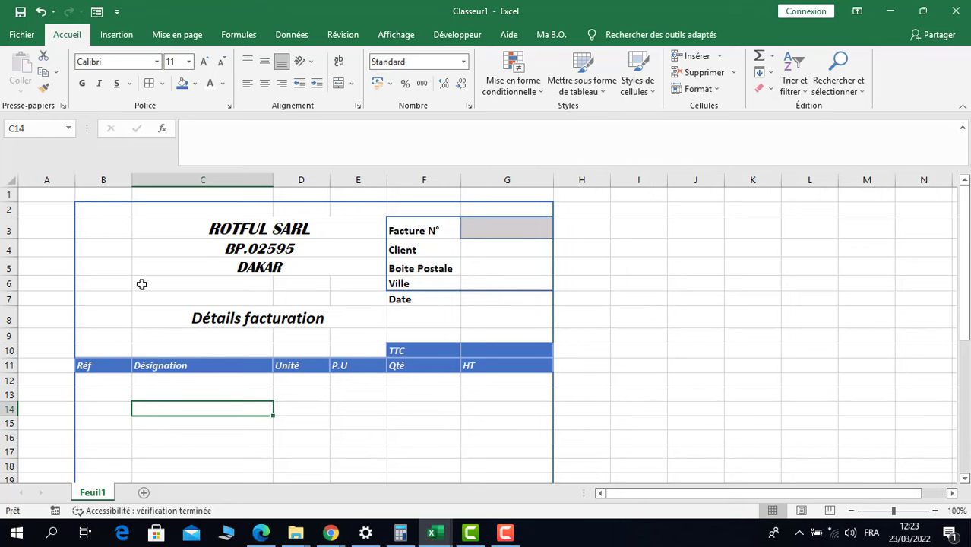
# Insert the logo picture from the Factures Youtube folder on this computer into the sheet
pyautogui.click(110, 245)
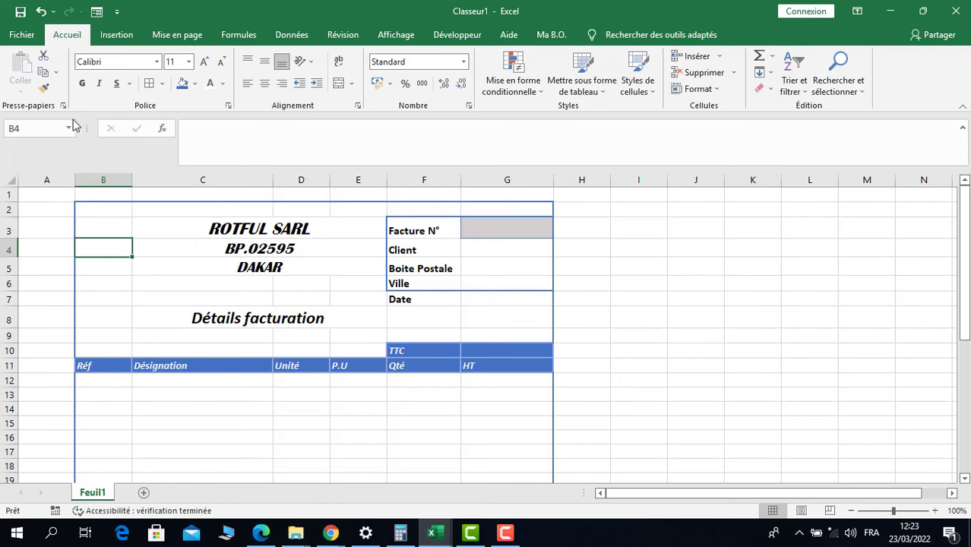
pyautogui.click(117, 38)
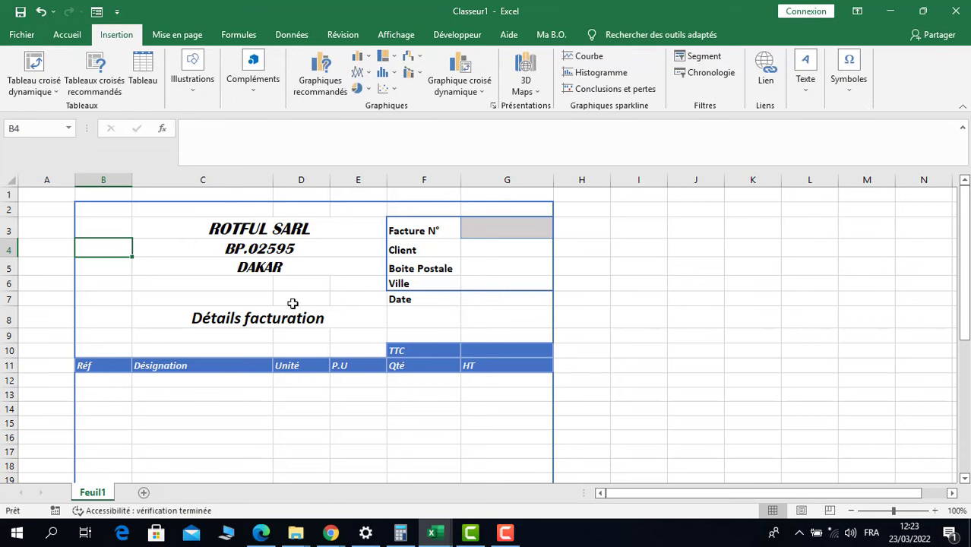
pyautogui.click(193, 92)
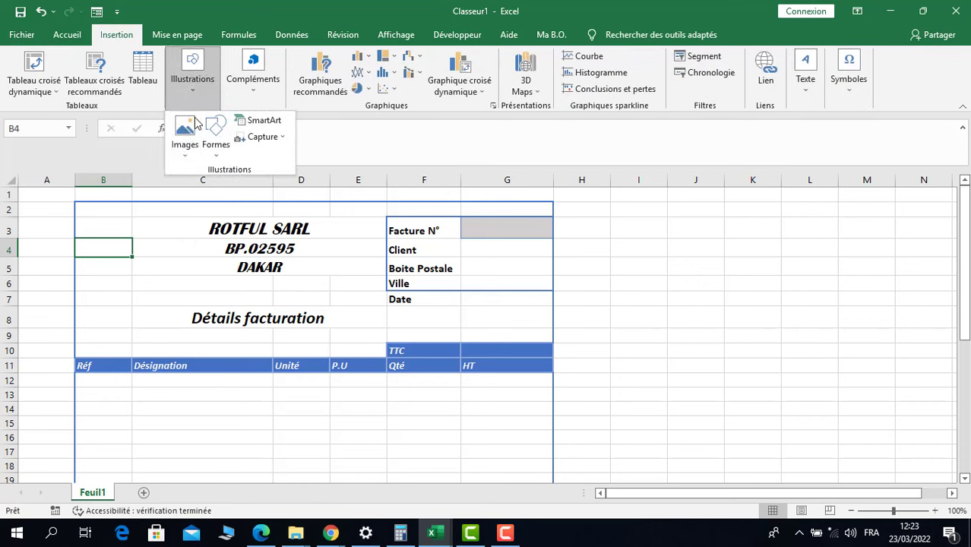
pyautogui.click(185, 145)
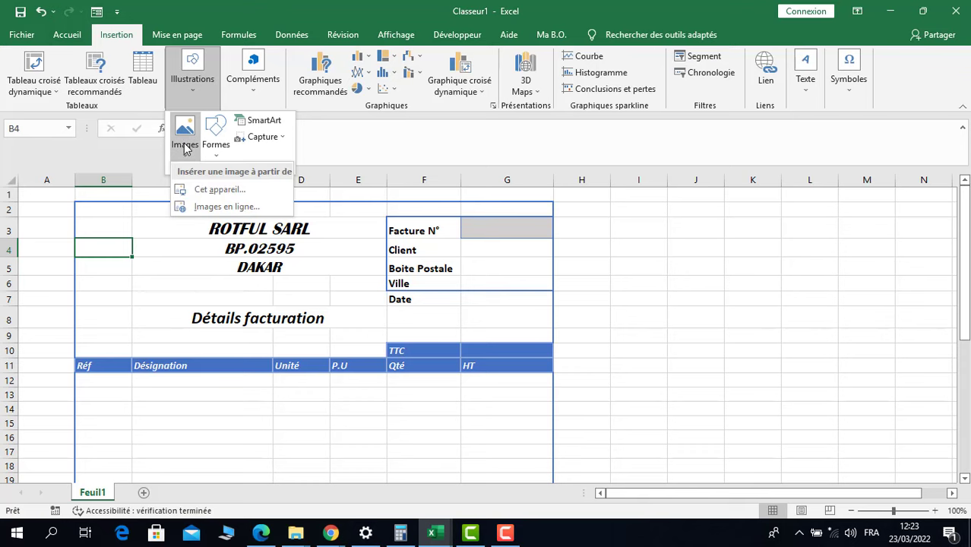
pyautogui.click(216, 190)
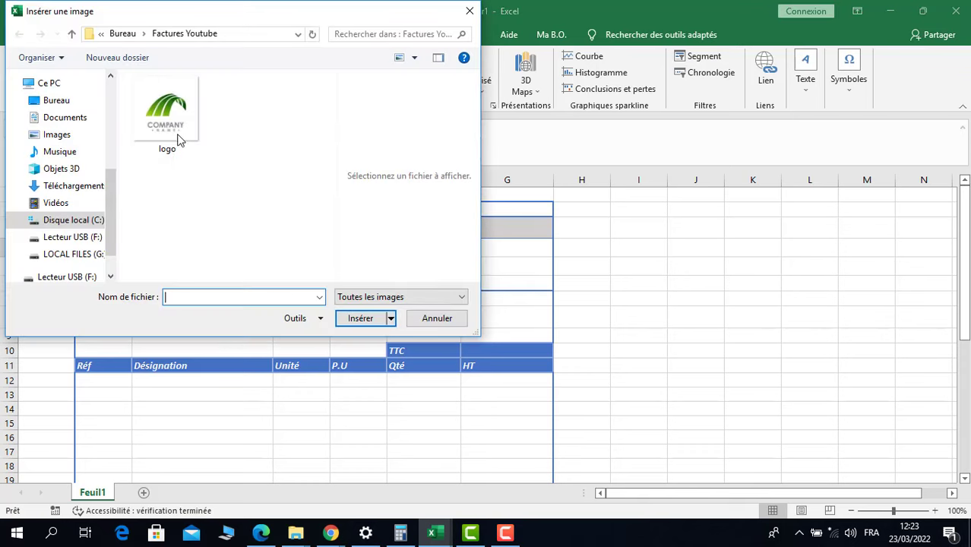
pyautogui.click(174, 132)
pyautogui.click(371, 323)
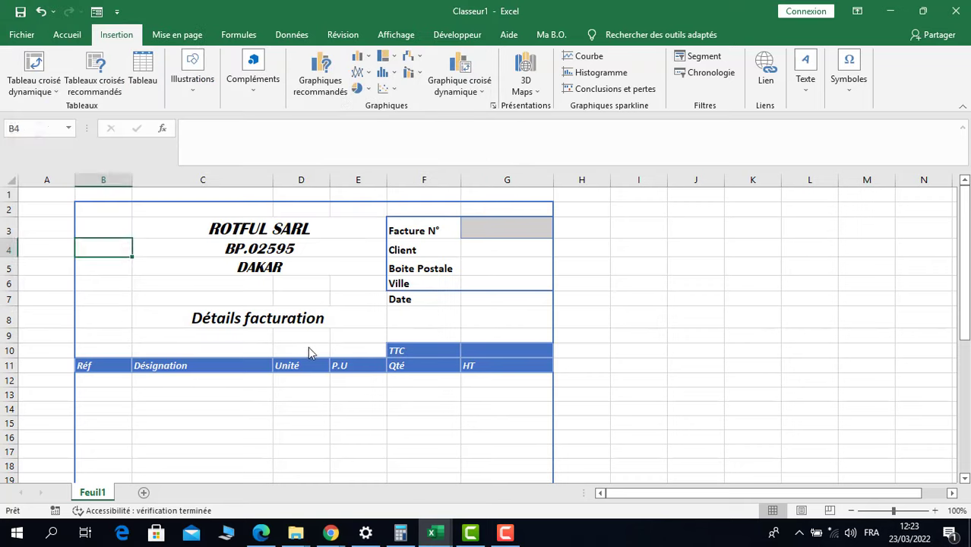
# Place the logo beside the letterhead inside the invoice frame and resize it to about 4.29 cm wide and 5.72 cm high
pyautogui.moveTo(153, 337); pyautogui.dragTo(147, 283)
pyautogui.moveTo(164, 205); pyautogui.dragTo(163, 217)
pyautogui.moveTo(182, 290); pyautogui.dragTo(176, 281)
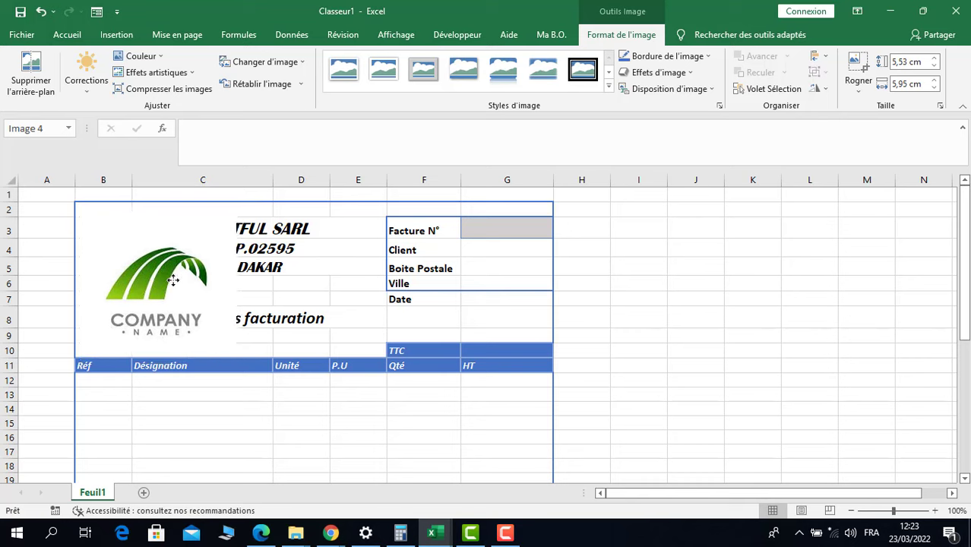
pyautogui.moveTo(239, 279); pyautogui.dragTo(151, 298)
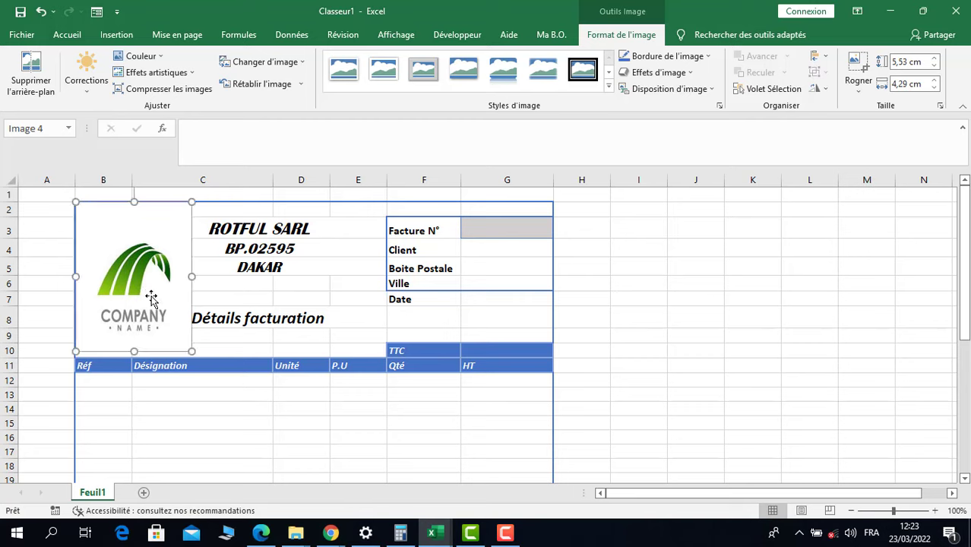
pyautogui.moveTo(134, 349); pyautogui.dragTo(135, 358)
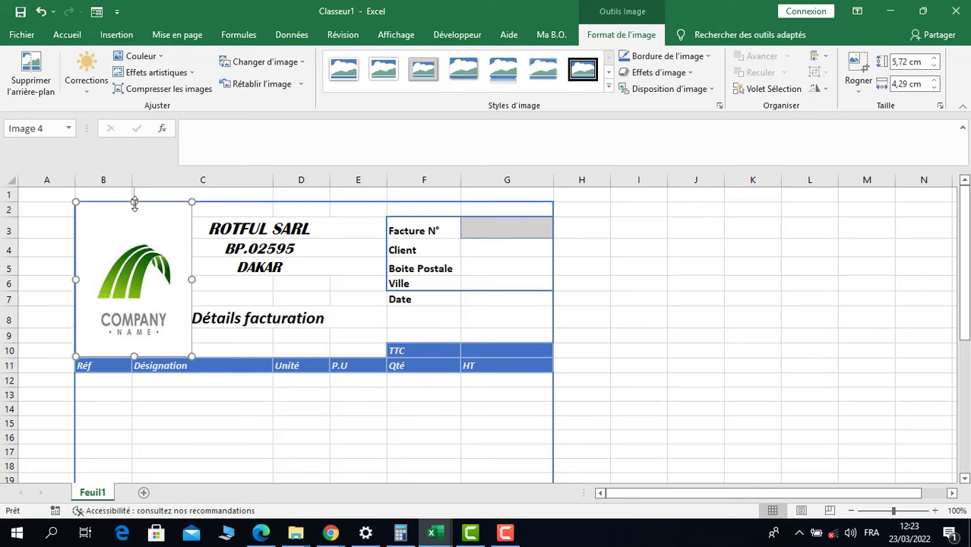
pyautogui.click(221, 266)
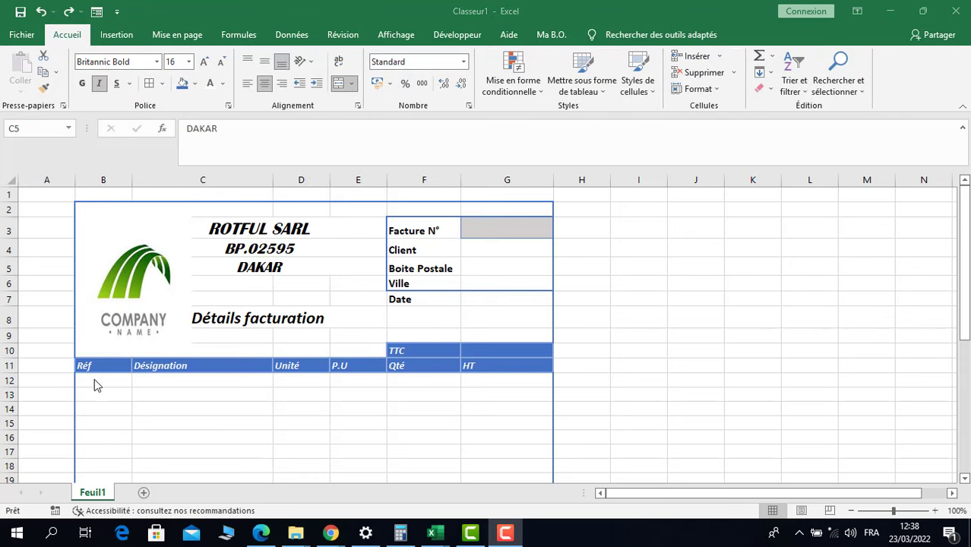
# Apply thin blue inside and outline borders to the billing table rows in B12:G37
pyautogui.moveTo(90, 378); pyautogui.dragTo(511, 454)
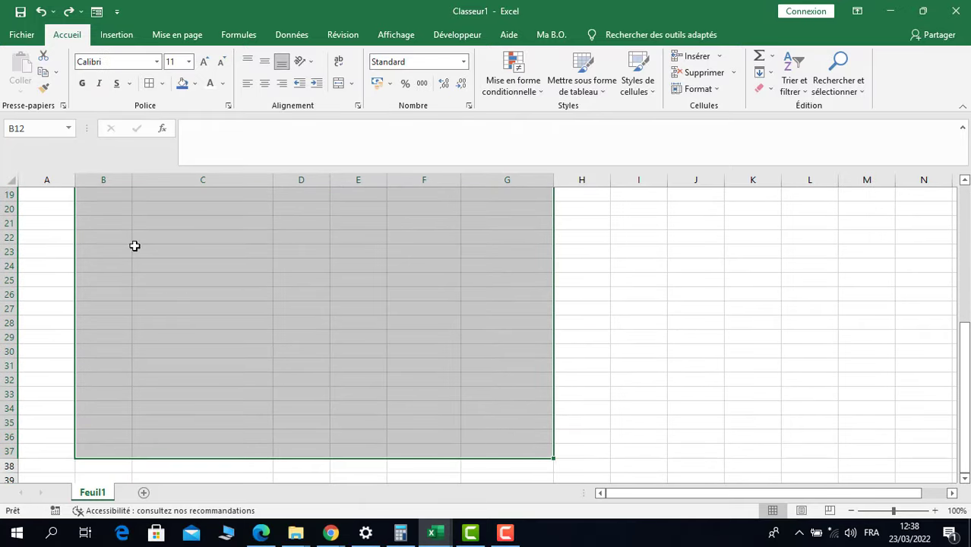
pyautogui.click(162, 83)
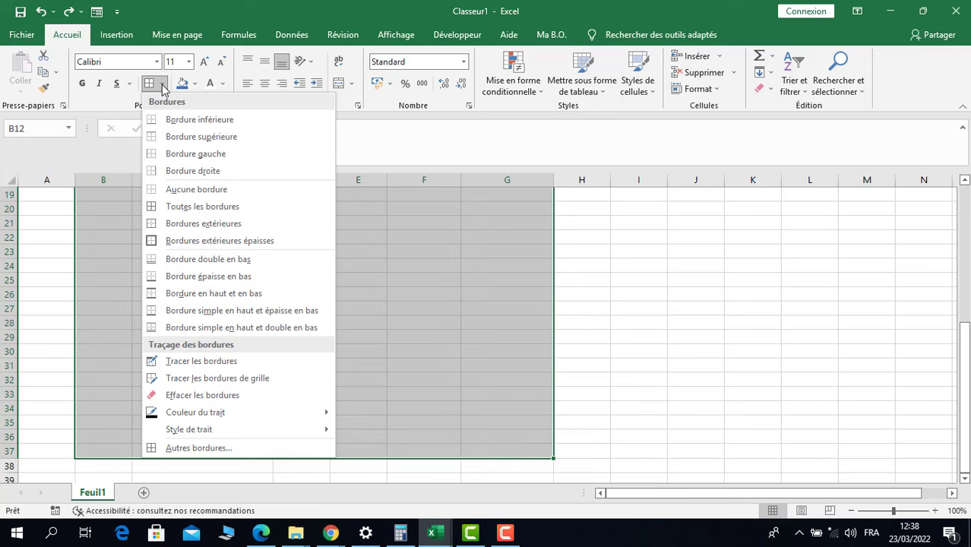
pyautogui.click(196, 448)
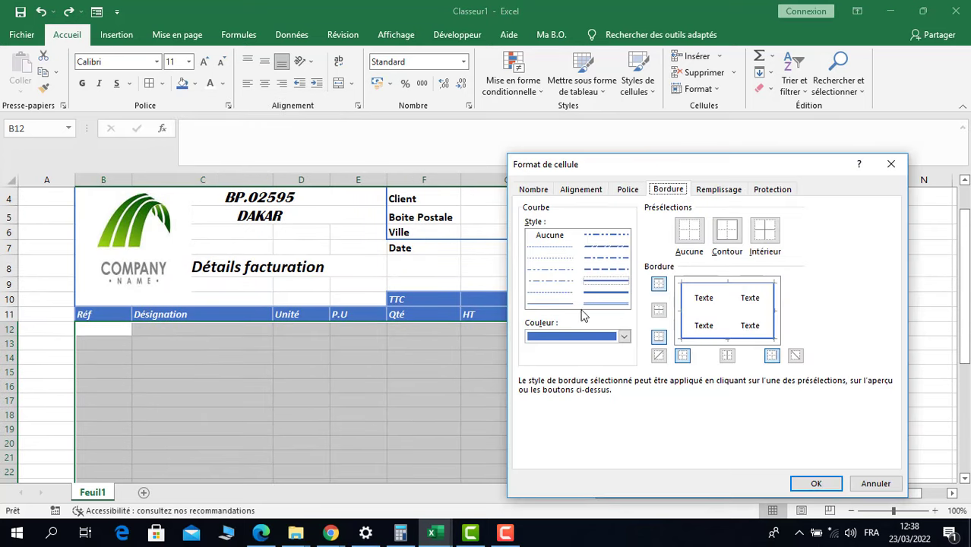
pyautogui.click(556, 306)
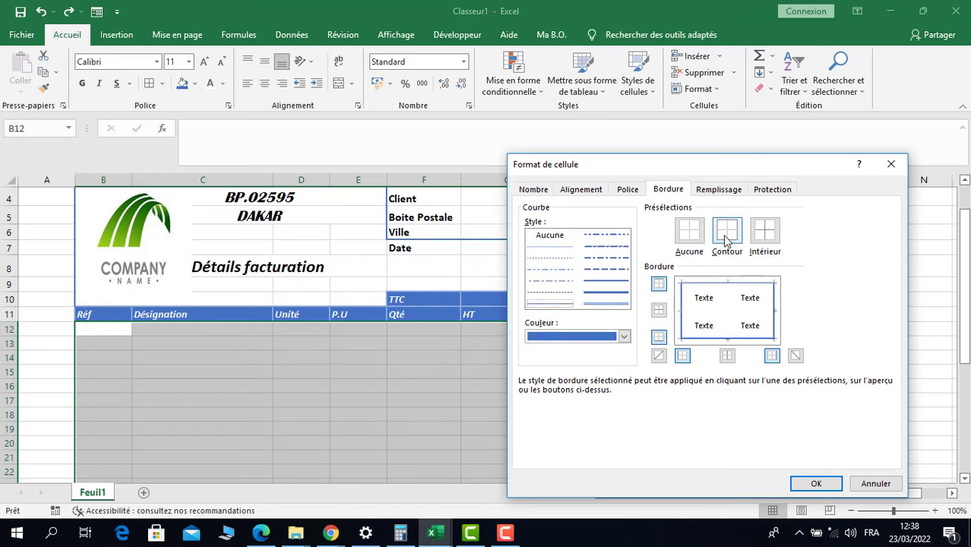
pyautogui.click(775, 234)
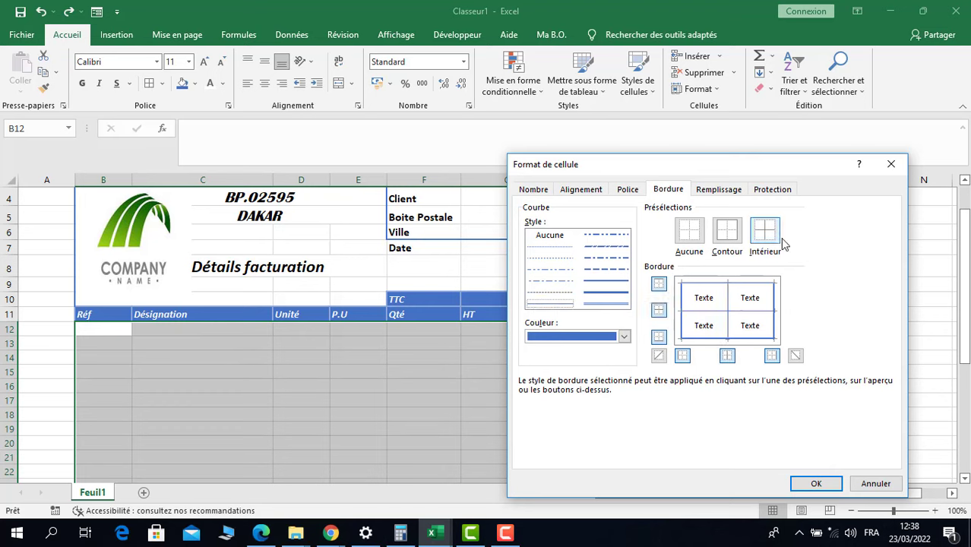
pyautogui.click(727, 230)
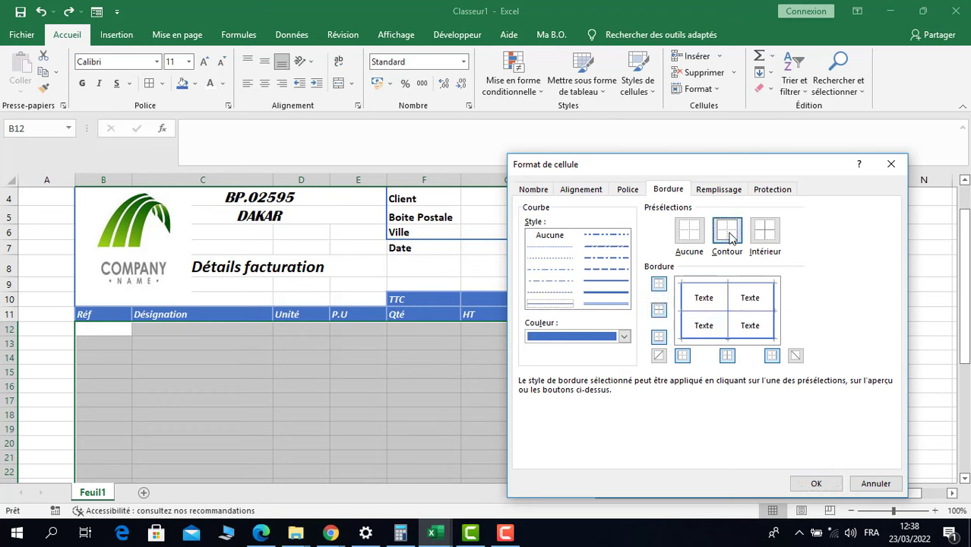
pyautogui.click(807, 483)
pyautogui.scroll(-3, 245, 388)
pyautogui.scroll(2, 163, 330)
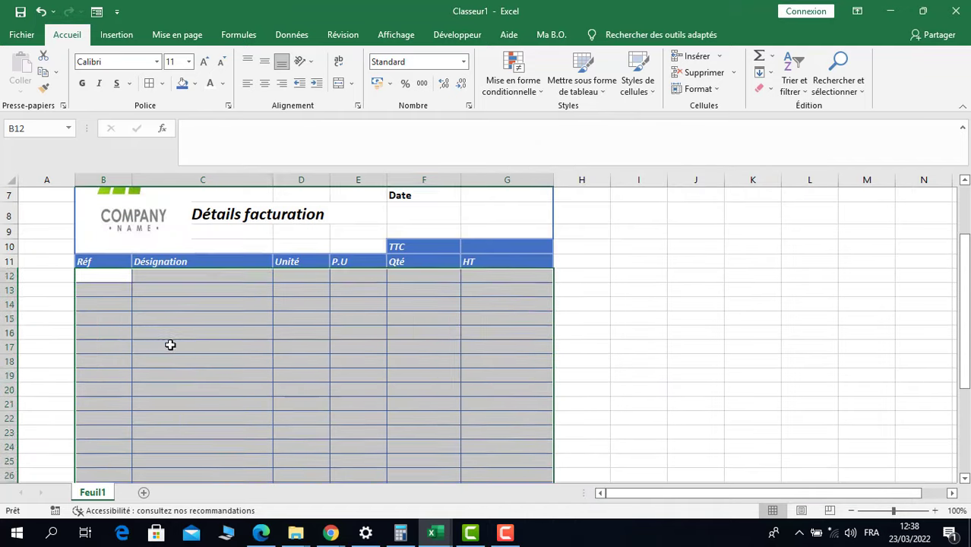
pyautogui.click(169, 343)
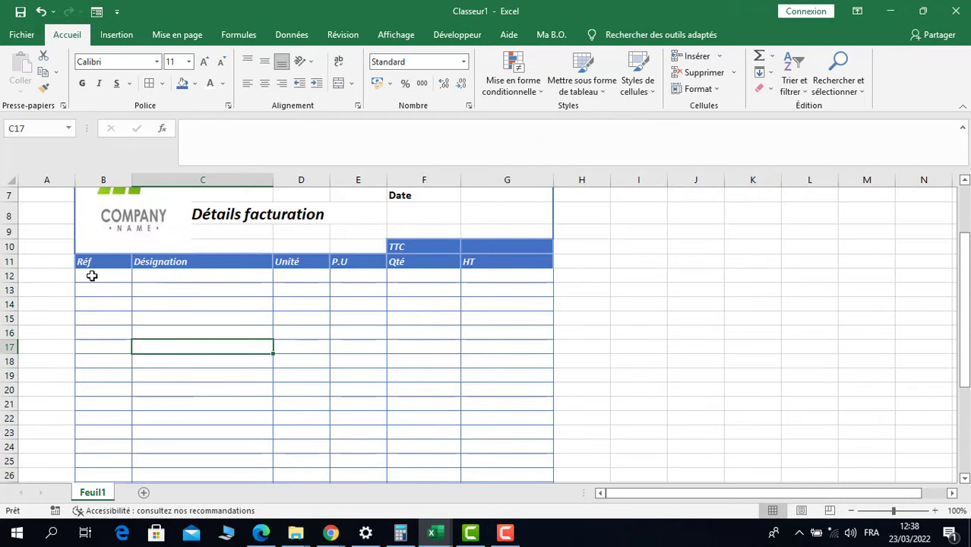
# Apply a thicker blue outline border around the billing table range B12:G37
pyautogui.moveTo(91, 276); pyautogui.dragTo(516, 450)
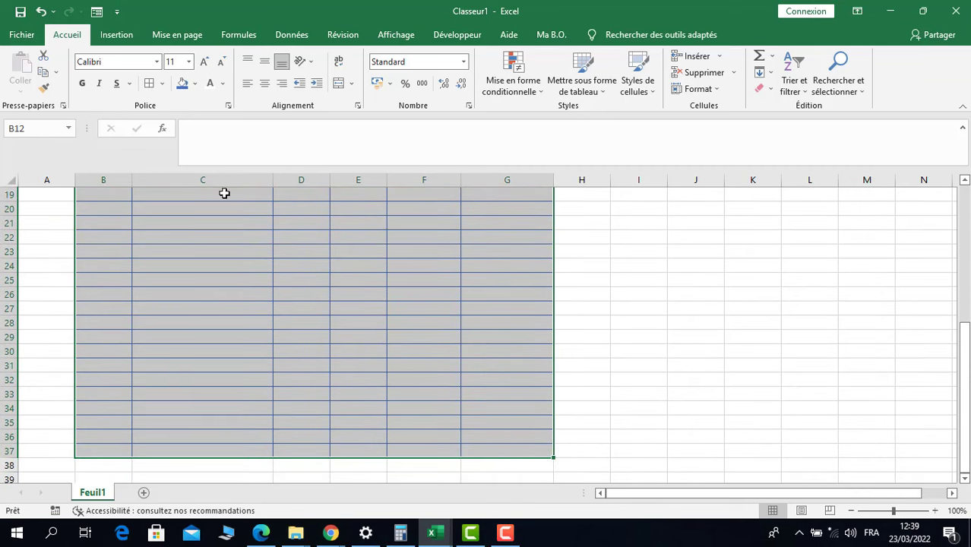
pyautogui.click(162, 84)
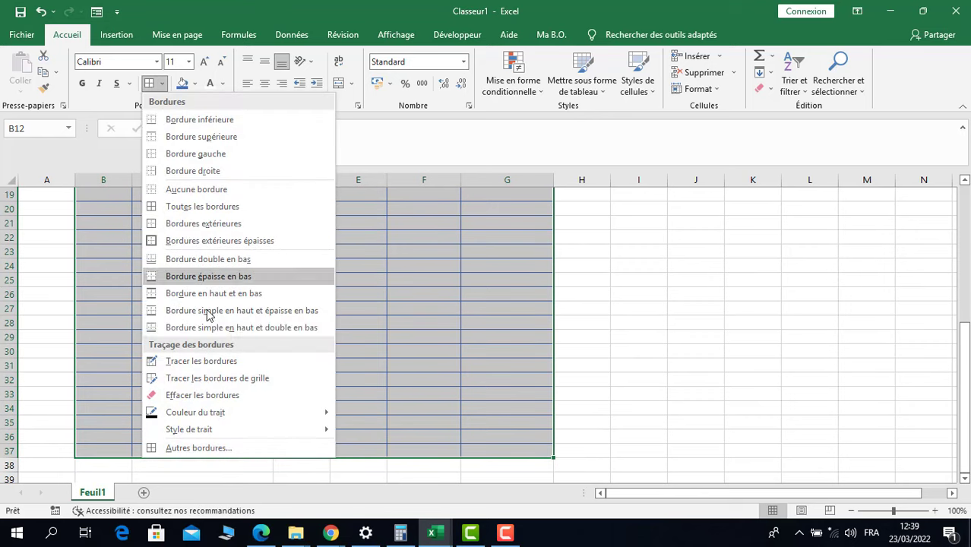
pyautogui.click(198, 449)
pyautogui.click(607, 287)
pyautogui.click(727, 231)
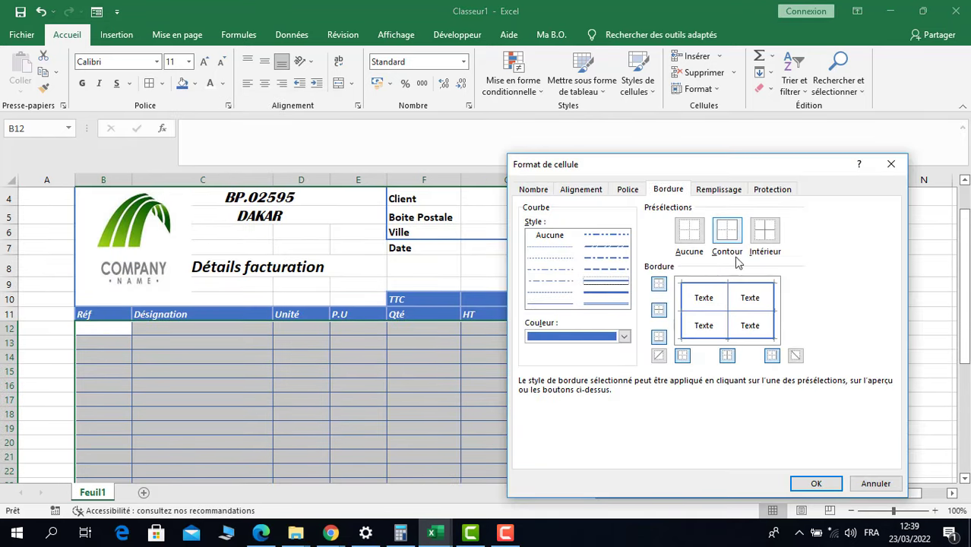
pyautogui.click(818, 483)
pyautogui.click(371, 404)
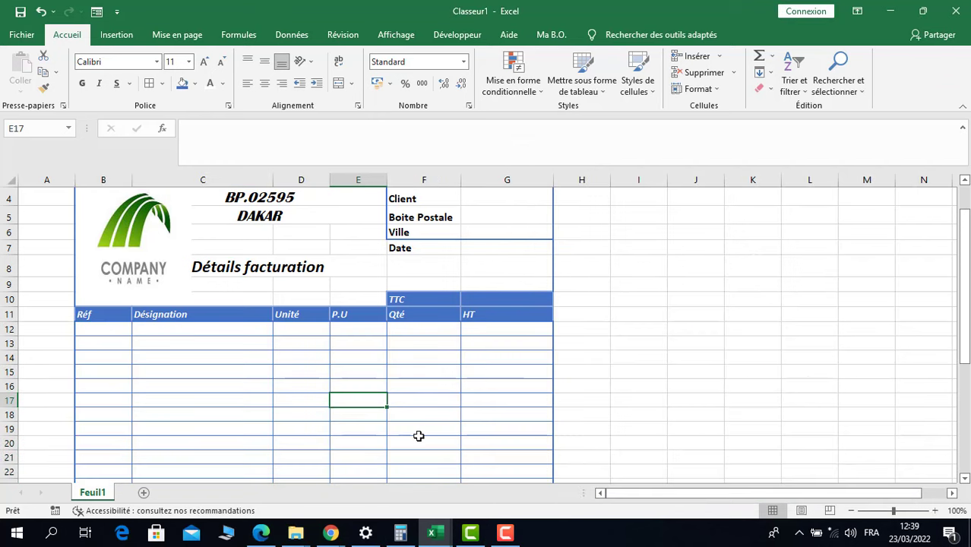
pyautogui.scroll(-2, 419, 436)
pyautogui.scroll(2, 202, 377)
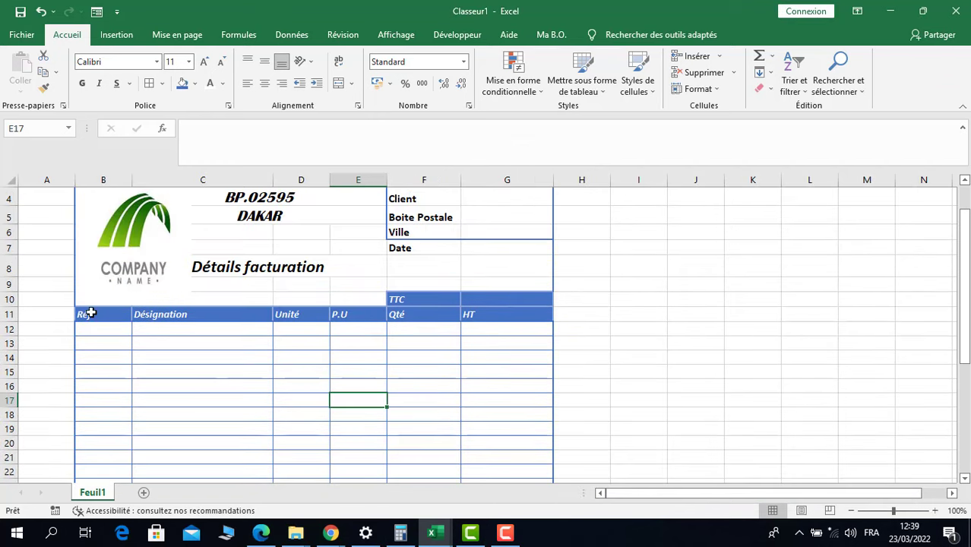
# Centre the column headers in B11:G11 and the TTC label in cell F10 horizontally
pyautogui.moveTo(90, 313); pyautogui.dragTo(494, 317)
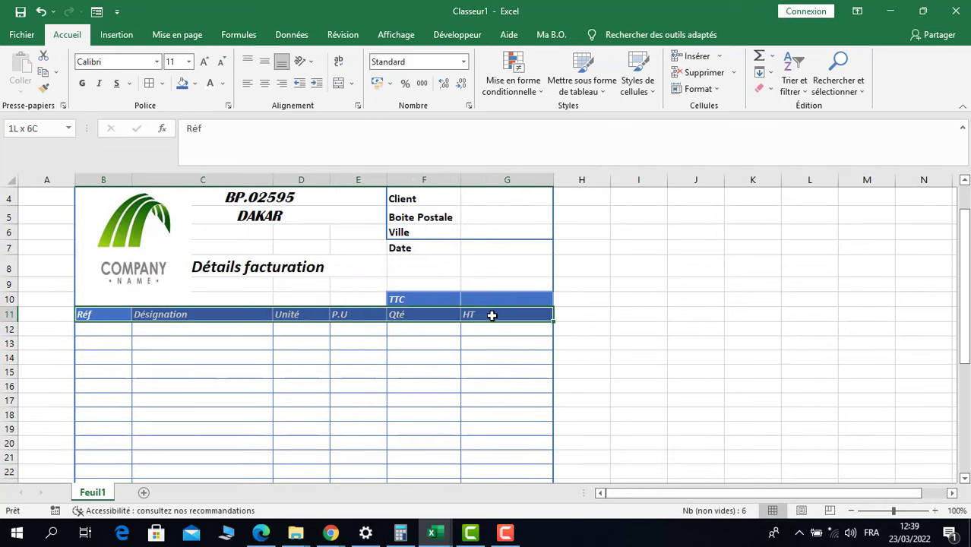
pyautogui.click(265, 83)
pyautogui.click(418, 300)
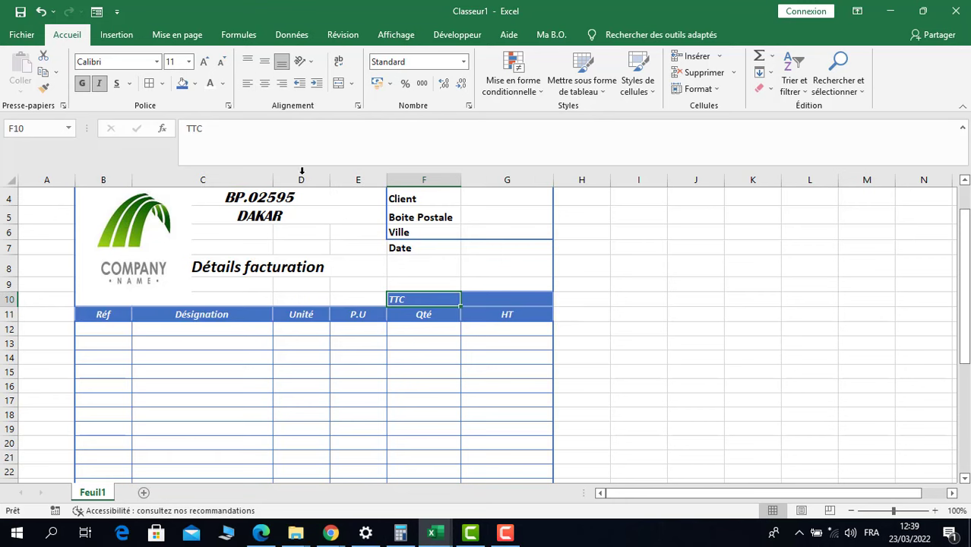
pyautogui.click(262, 86)
pyautogui.scroll(1, 357, 414)
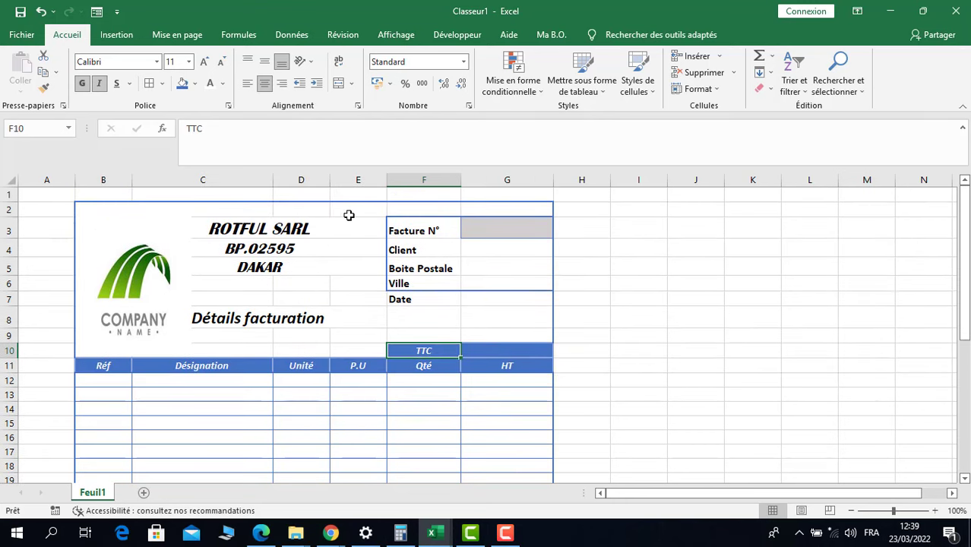
# Shorten the logo from its upper edge so that it starts at row 3, leaving row 2 free
pyautogui.click(162, 215)
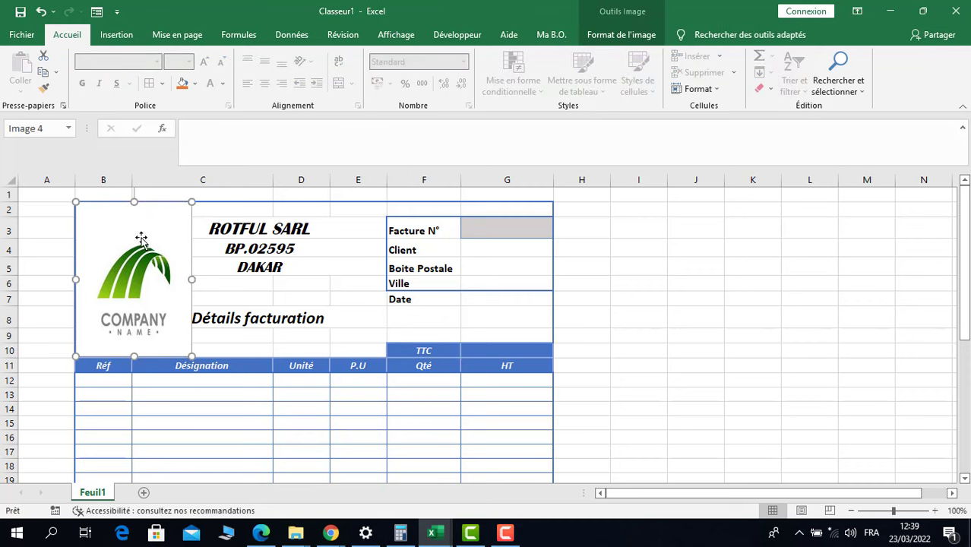
pyautogui.moveTo(135, 202); pyautogui.dragTo(131, 218)
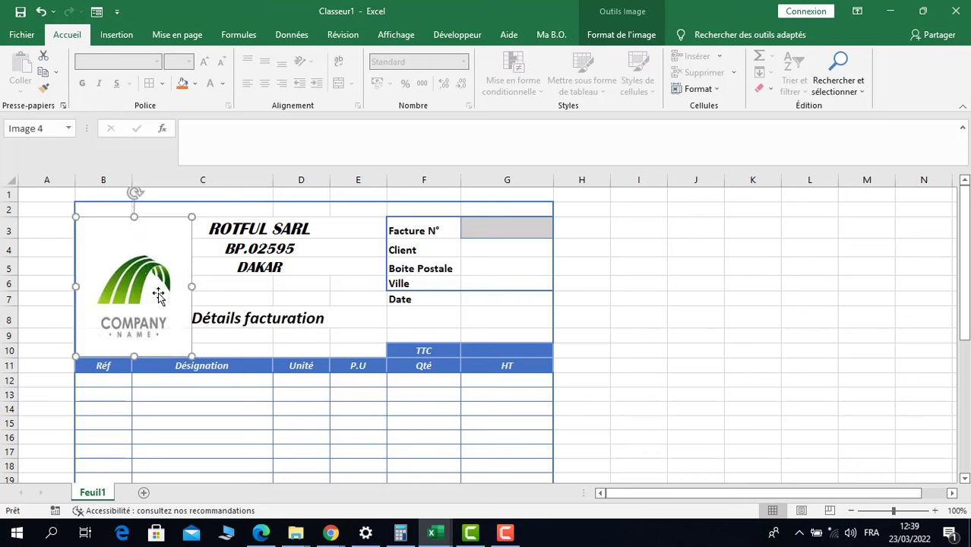
pyautogui.click(242, 256)
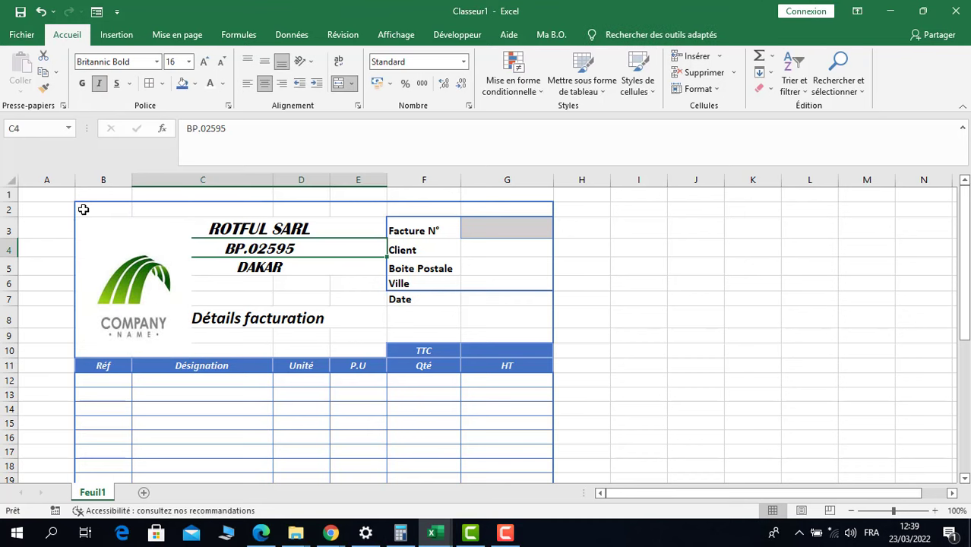
# Fill the empty band B2:G2 above the letterhead with blue and check the template down to its end
pyautogui.moveTo(84, 209); pyautogui.dragTo(497, 204)
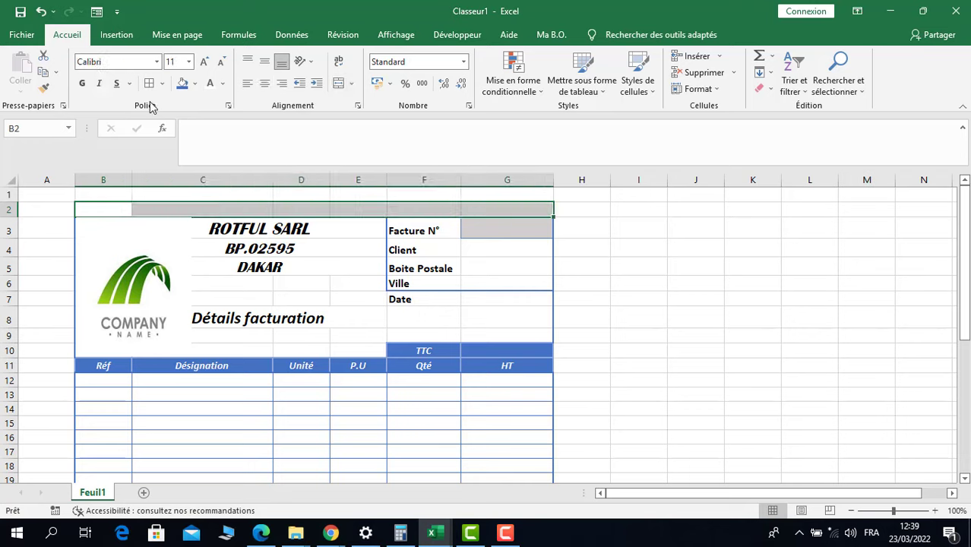
pyautogui.click(183, 83)
pyautogui.click(365, 297)
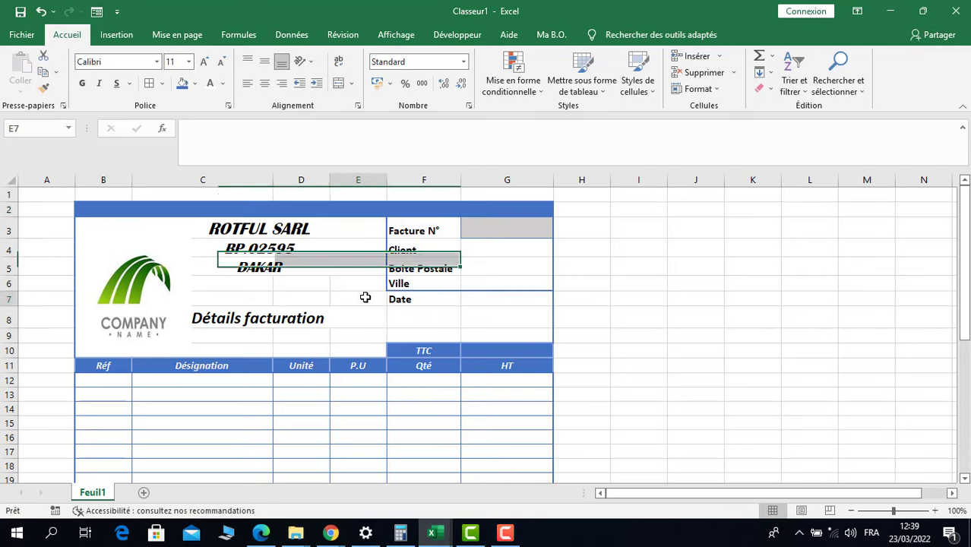
pyautogui.scroll(-2, 393, 429)
pyautogui.scroll(-5, 393, 429)
pyautogui.scroll(2, 393, 428)
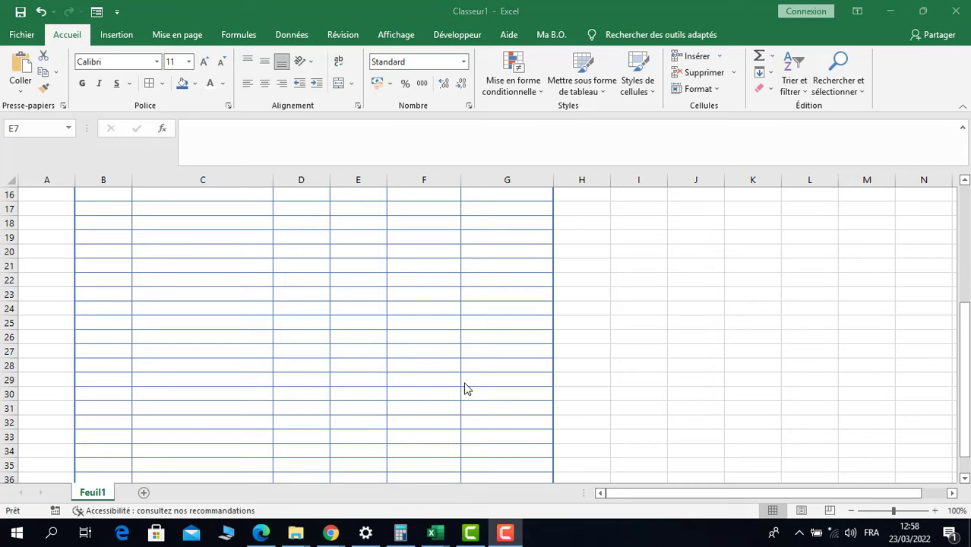
pyautogui.scroll(5, 467, 389)
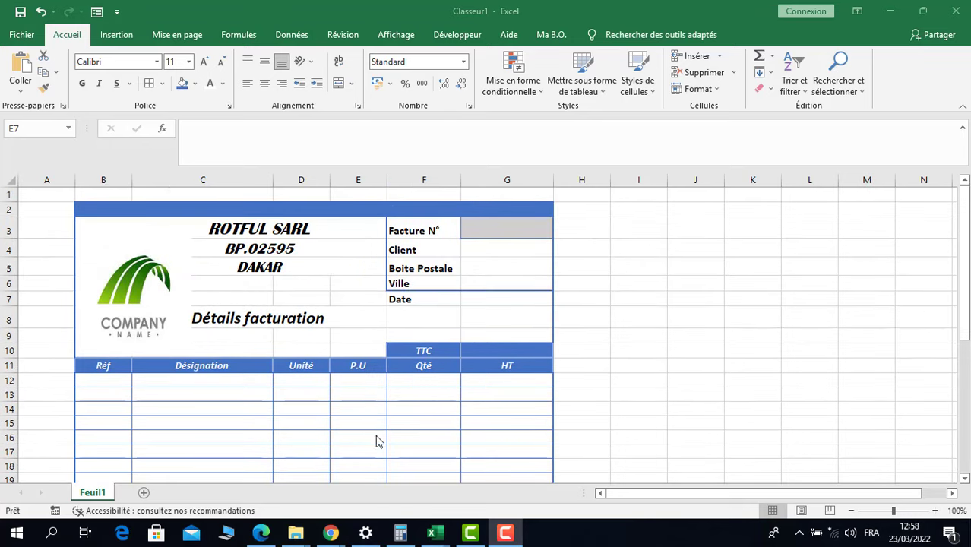
# Unhide the sheets Feuil2 and Feuil3 and look over their client and product lists
pyautogui.click(99, 494)
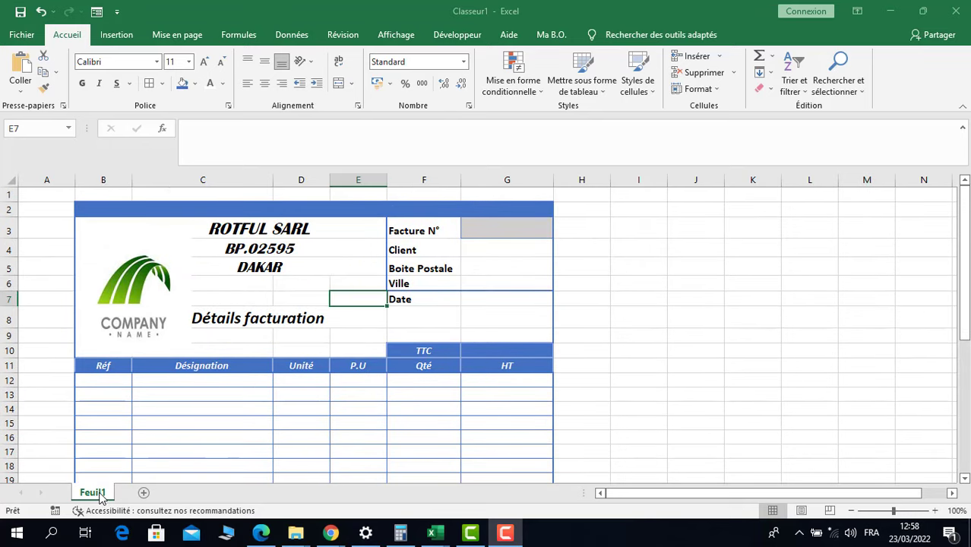
pyautogui.rightClick(94, 498)
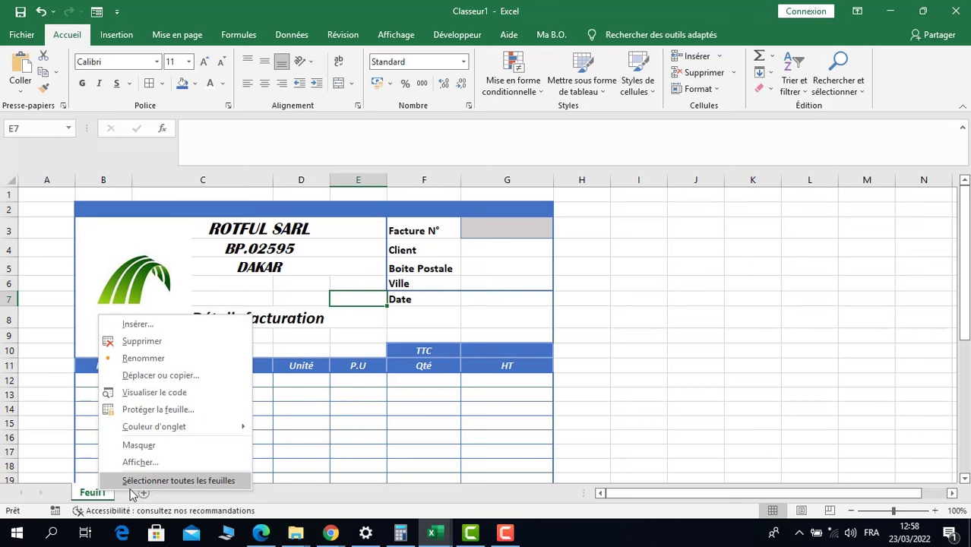
pyautogui.click(139, 463)
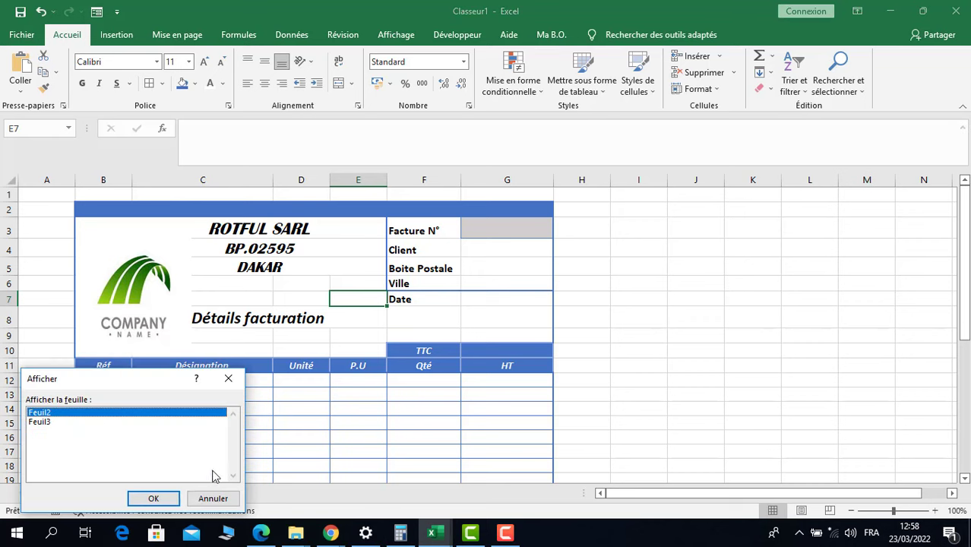
pyautogui.click(136, 498)
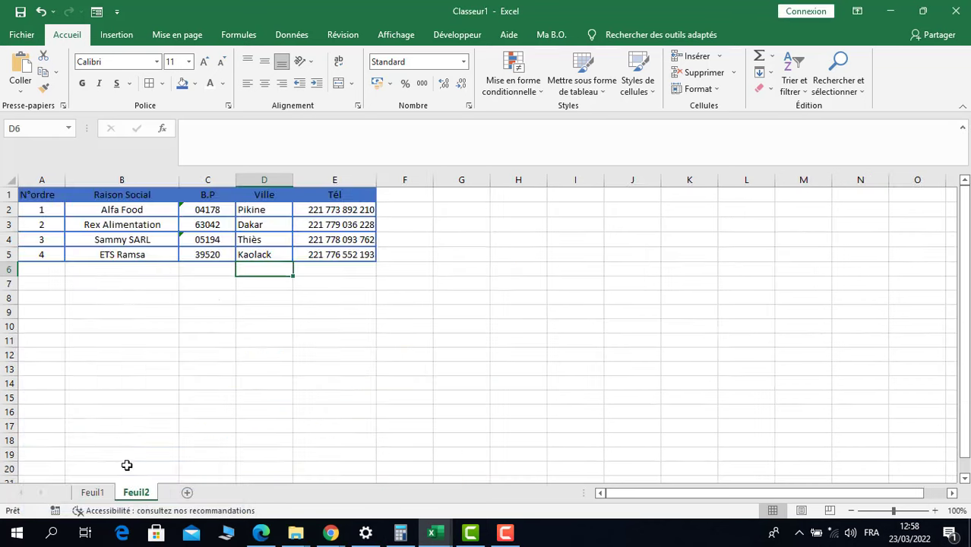
pyautogui.rightClick(135, 498)
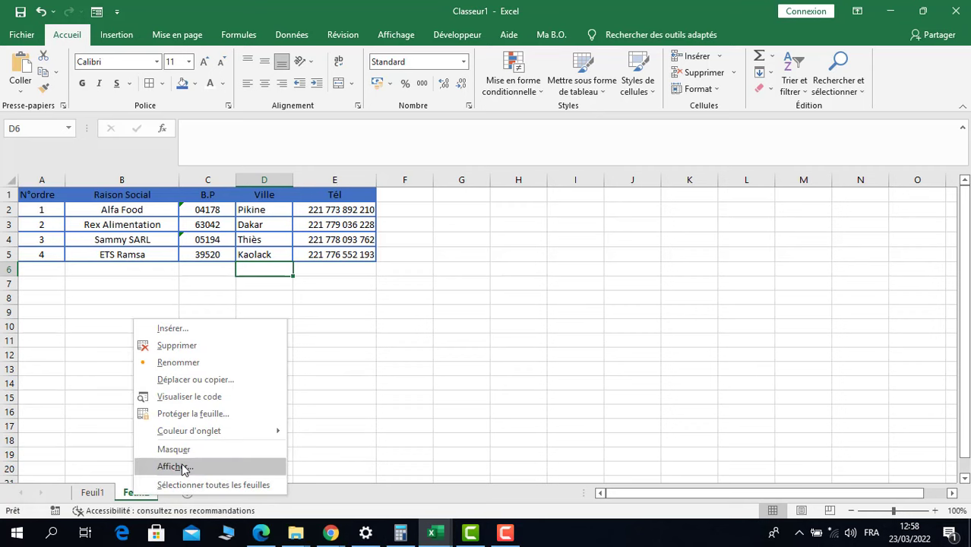
pyautogui.click(180, 469)
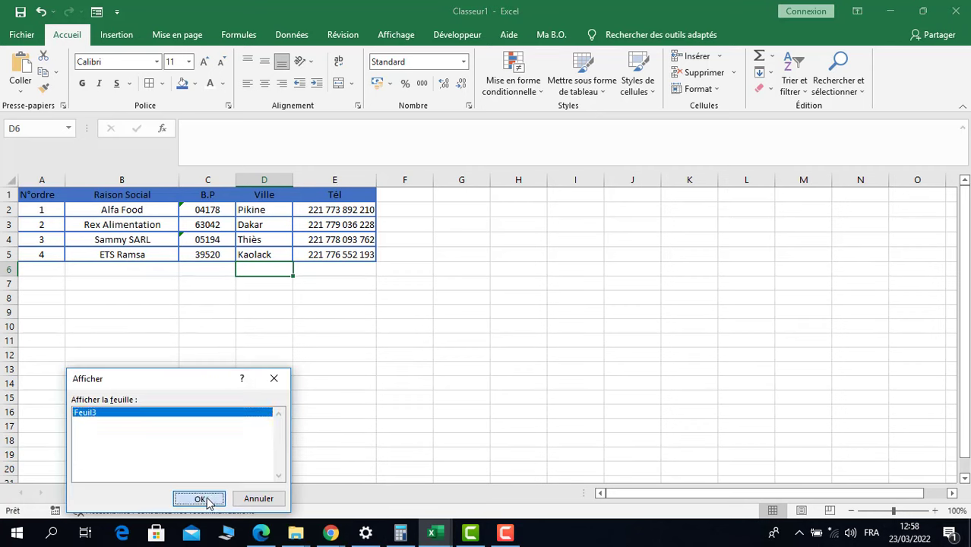
pyautogui.click(209, 499)
pyautogui.click(136, 495)
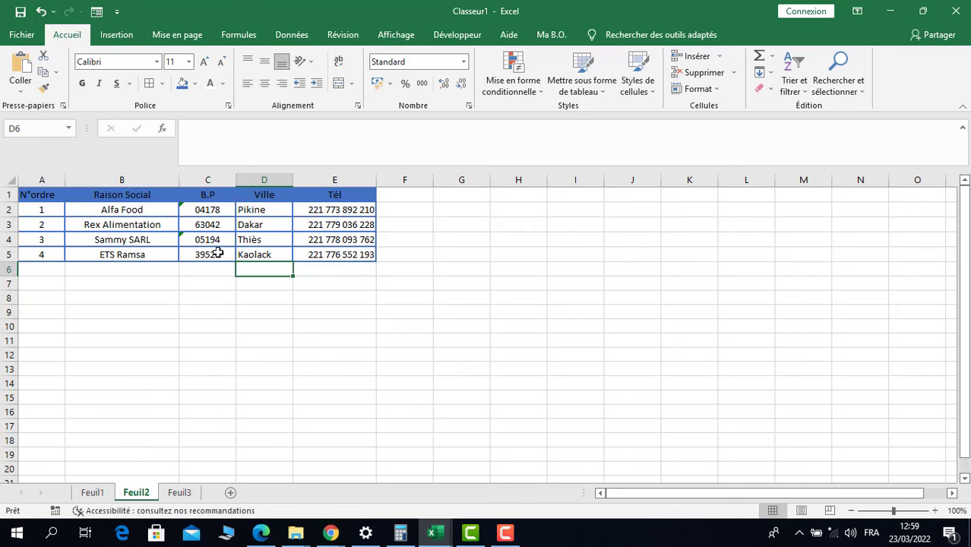
pyautogui.click(179, 493)
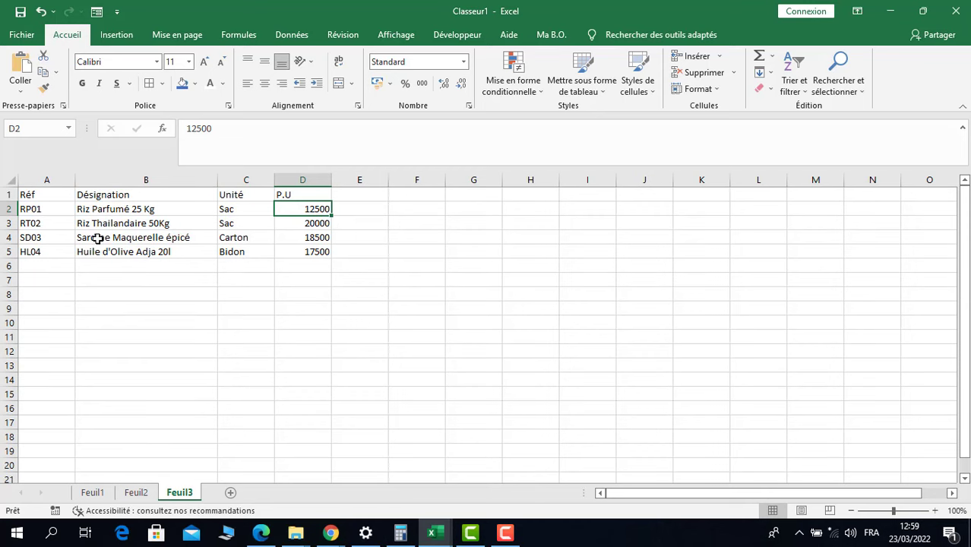
# Convert the client list A1:E5 on Feuil2 into a table with headers
pyautogui.click(137, 494)
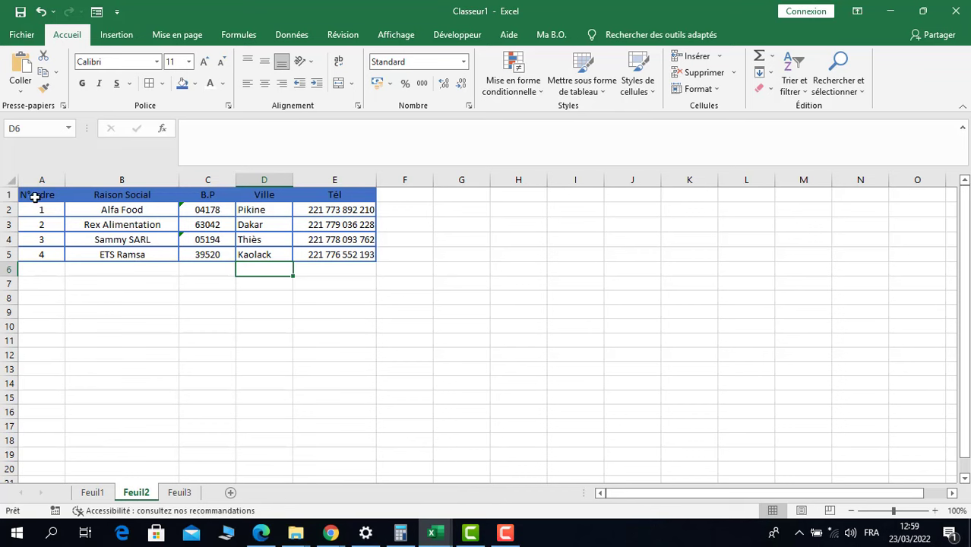
pyautogui.moveTo(35, 196); pyautogui.dragTo(355, 256)
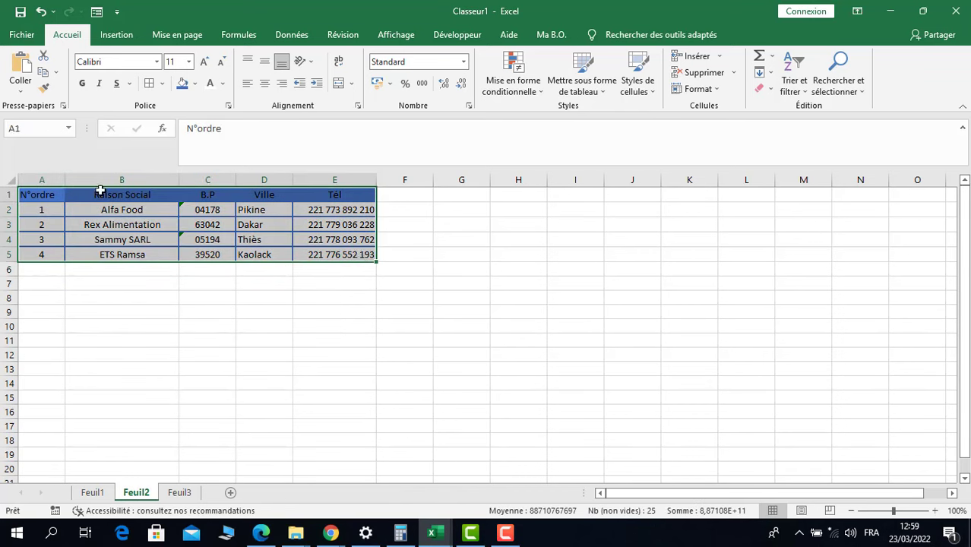
pyautogui.click(116, 35)
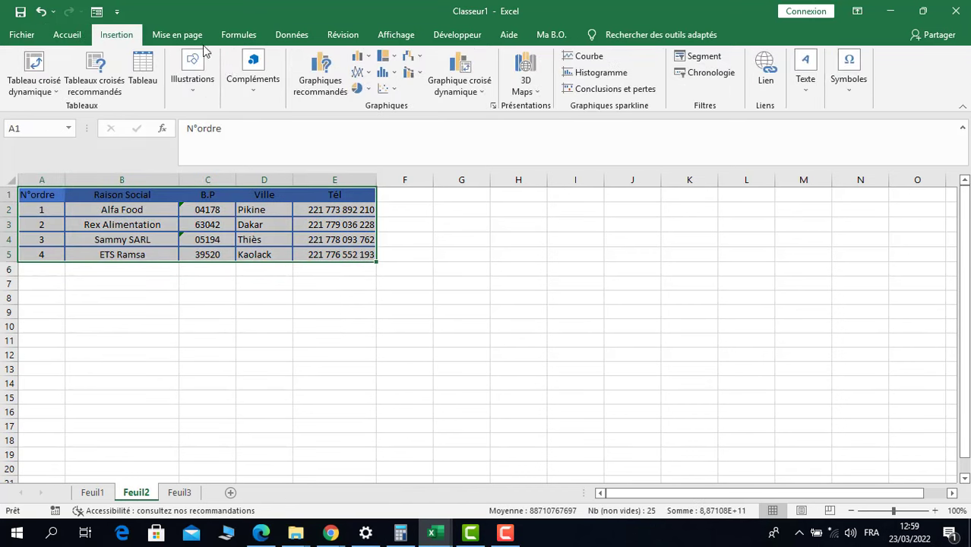
pyautogui.click(143, 72)
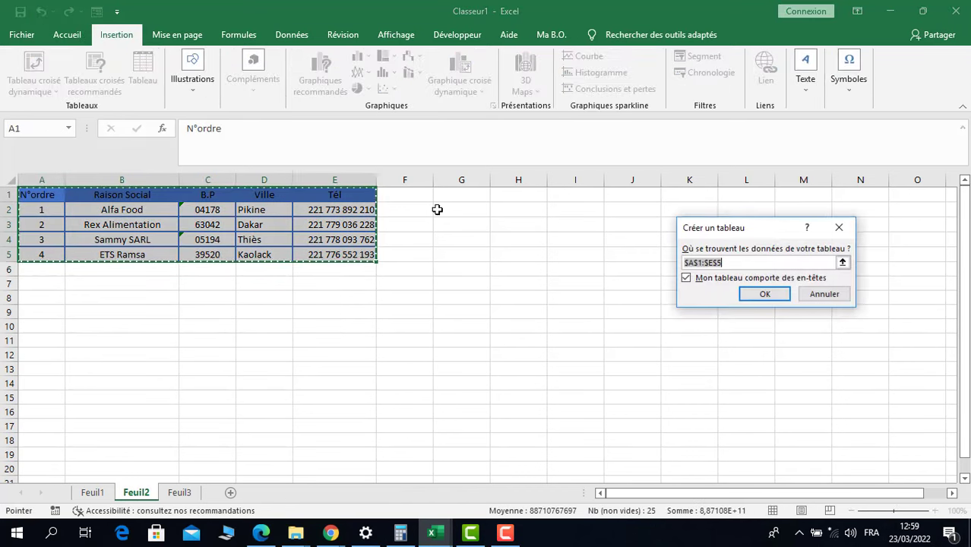
pyautogui.click(763, 295)
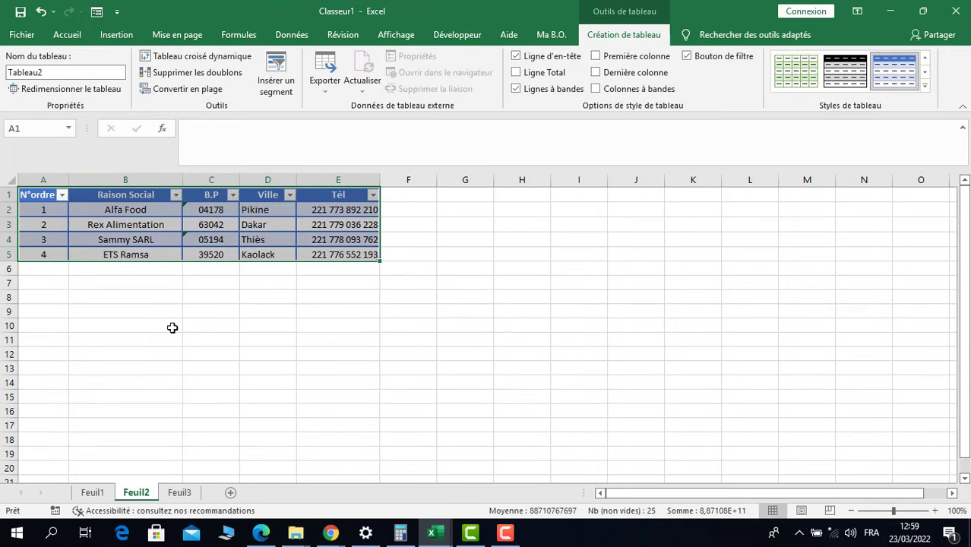
# Convert the product list A1:D5 on Feuil3 into a table with headers
pyautogui.click(176, 492)
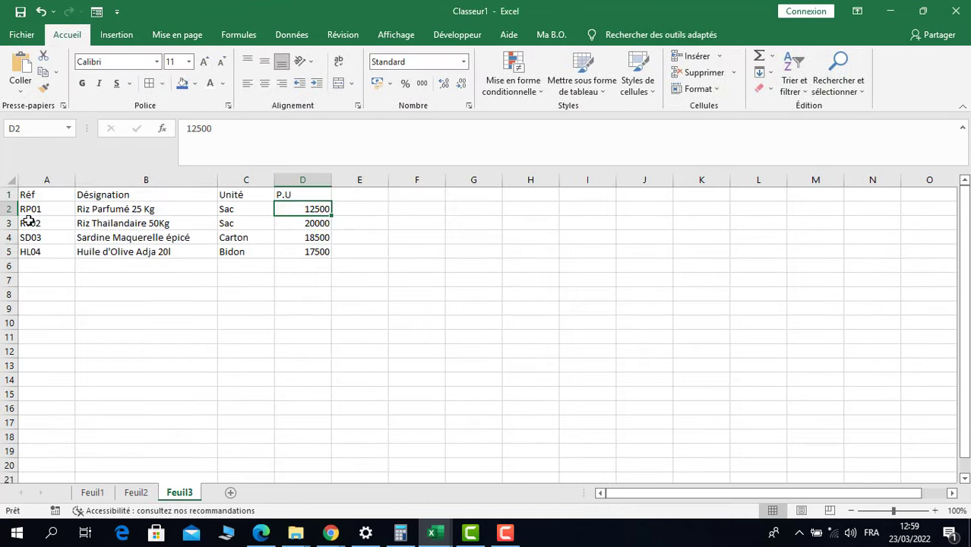
pyautogui.moveTo(32, 195); pyautogui.dragTo(307, 254)
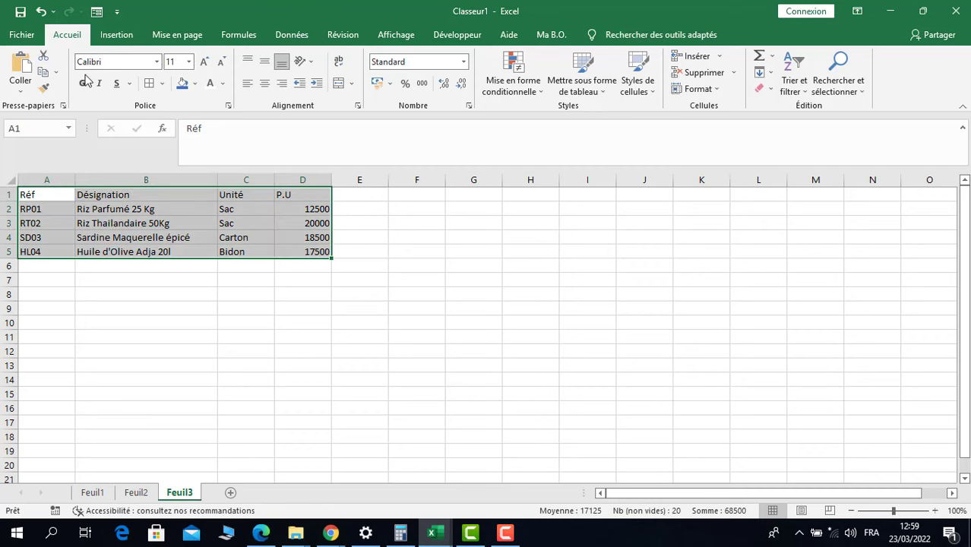
pyautogui.click(115, 35)
pyautogui.click(142, 72)
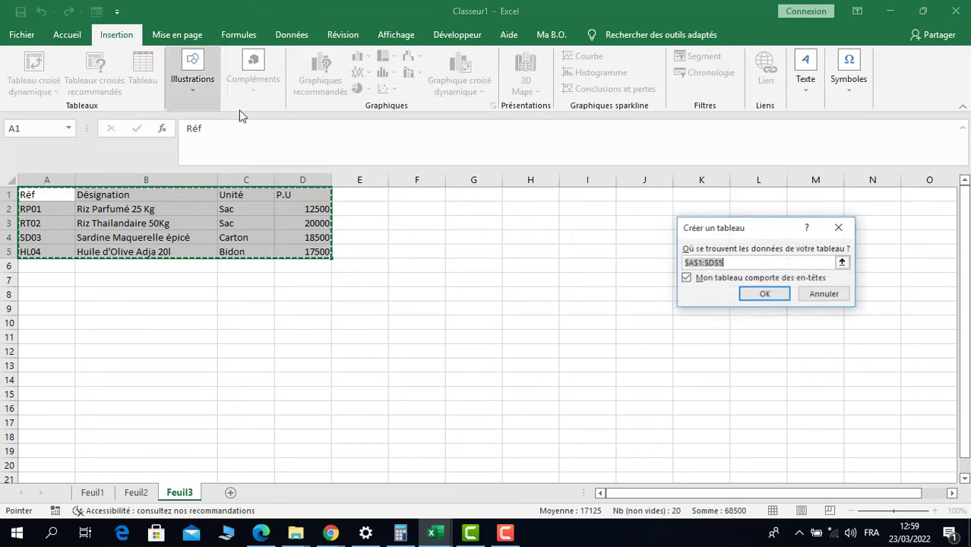
pyautogui.click(757, 298)
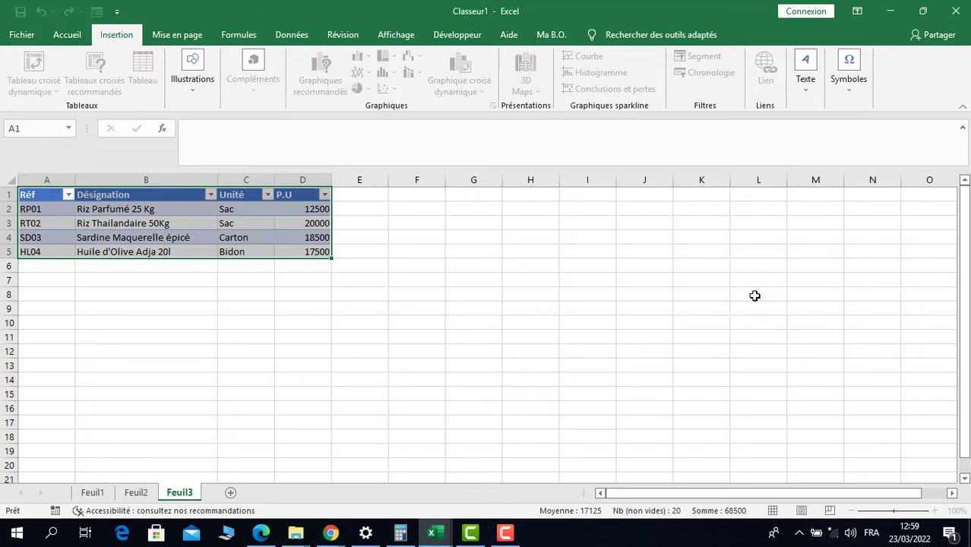
pyautogui.click(159, 303)
# Centre the product table's headers in A1:D1 on Feuil3 horizontally
pyautogui.moveTo(36, 199); pyautogui.dragTo(303, 196)
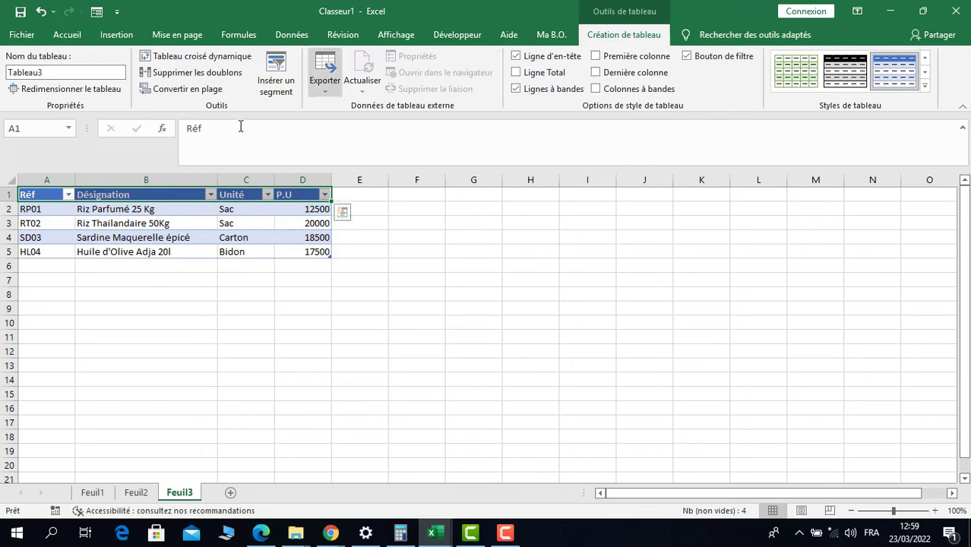
pyautogui.click(68, 35)
pyautogui.click(263, 83)
pyautogui.click(167, 325)
# Define a client named range for the Raison Social entries B2:B5 in the Feuil2 table
pyautogui.click(135, 493)
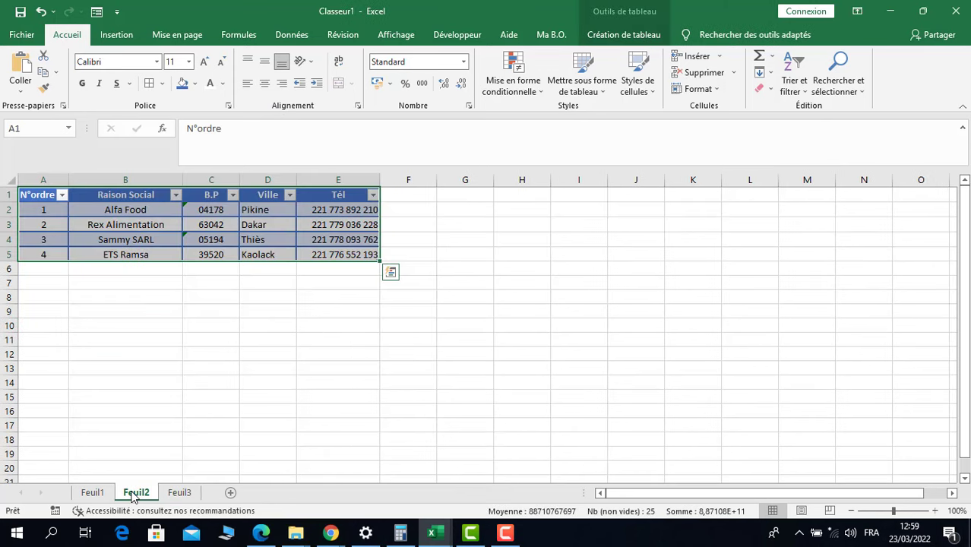
pyautogui.click(76, 242)
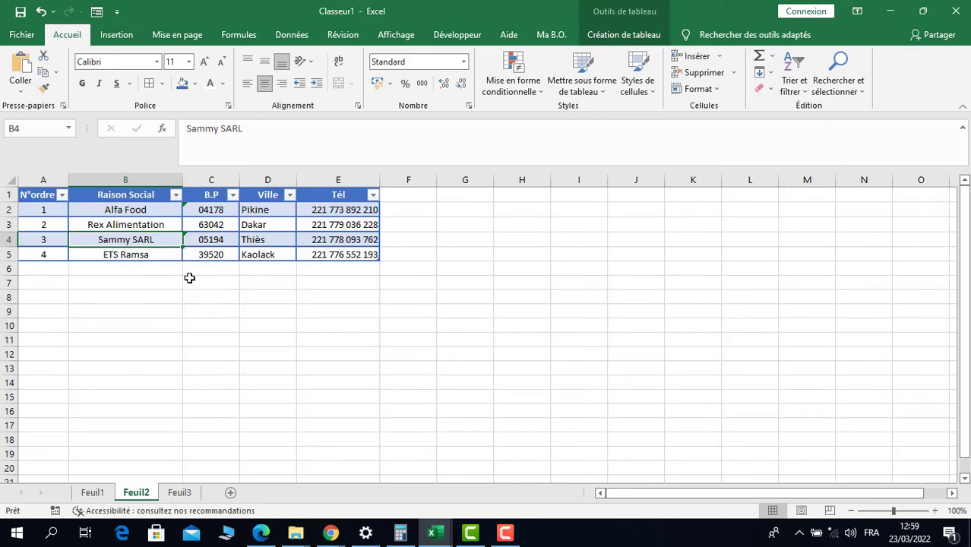
pyautogui.click(141, 186)
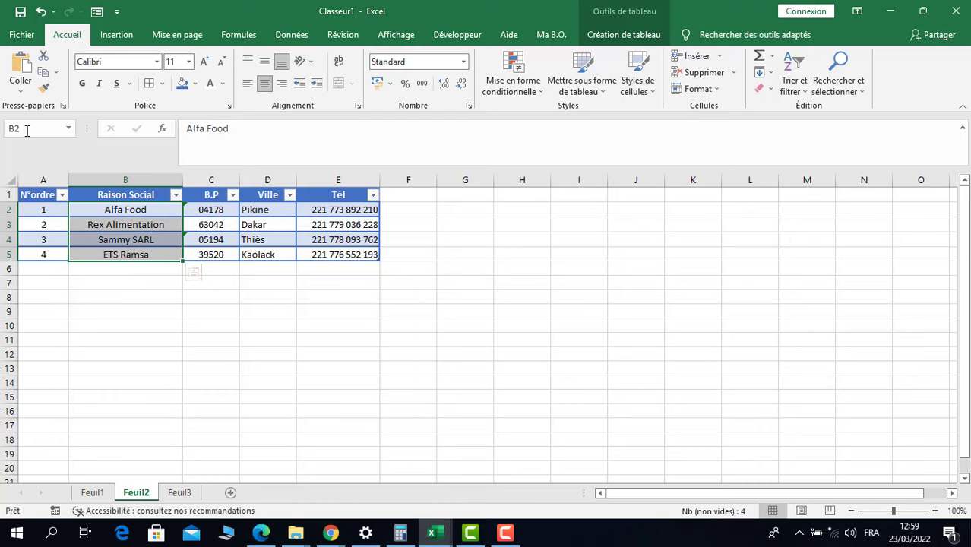
pyautogui.click(114, 239)
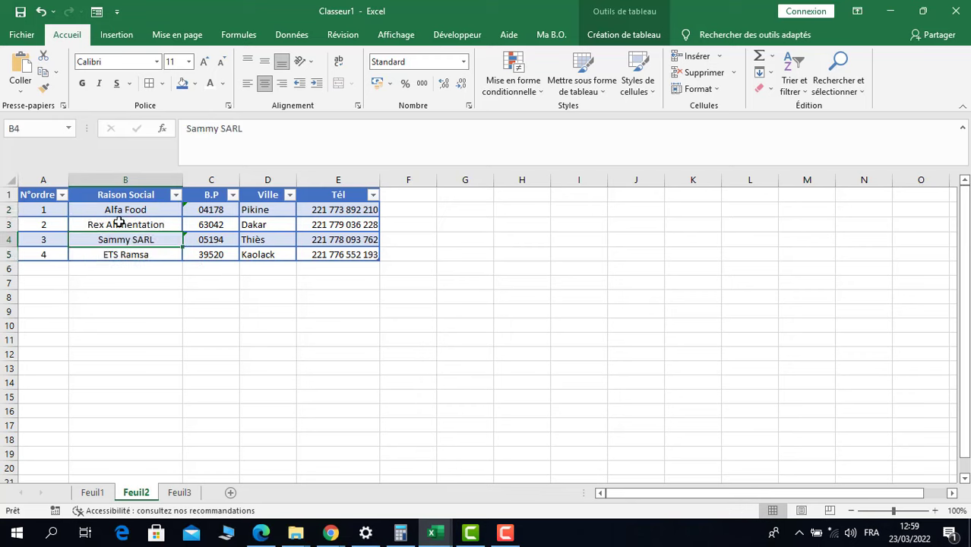
pyautogui.click(131, 184)
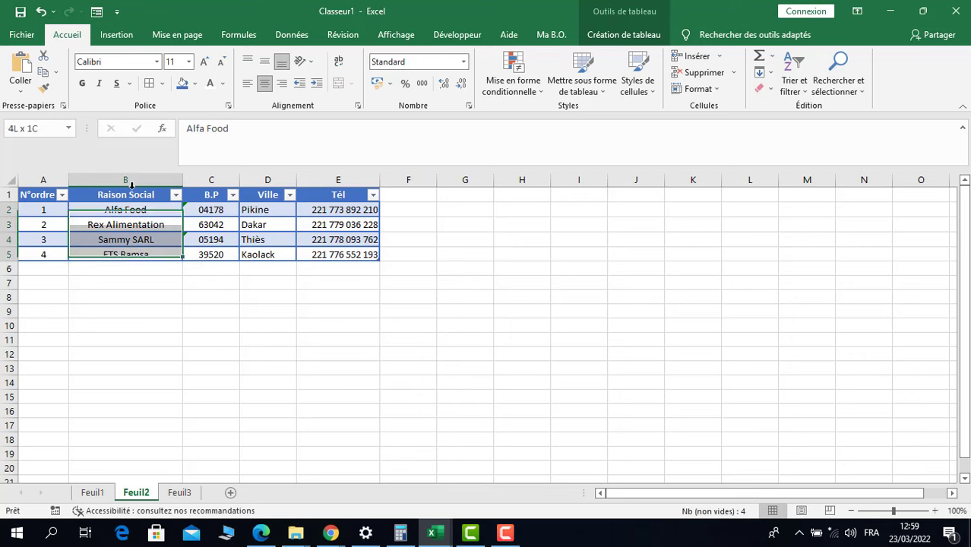
pyautogui.click(41, 128)
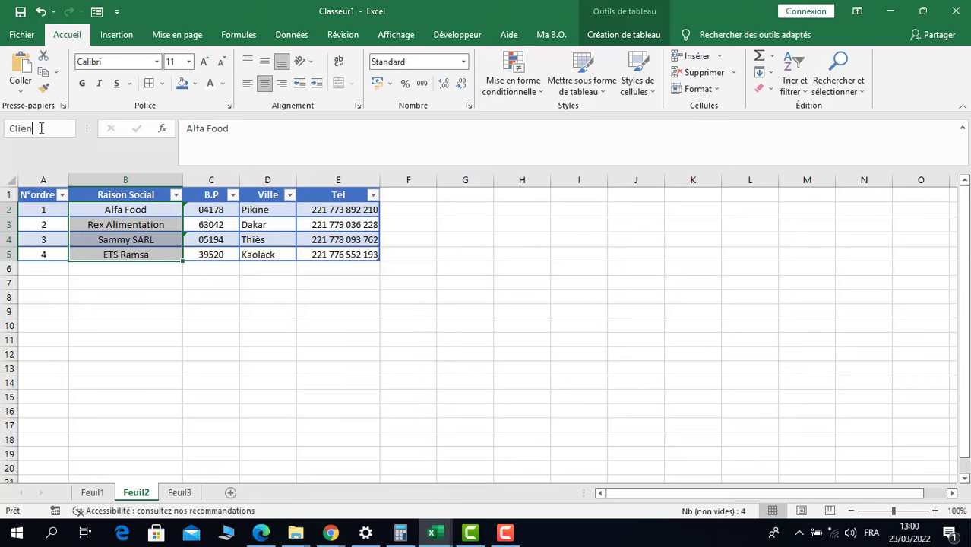
pyautogui.press('Return')
# Name the Réf entries A2:A5 in the Feuil3 product table "References"
pyautogui.click(184, 493)
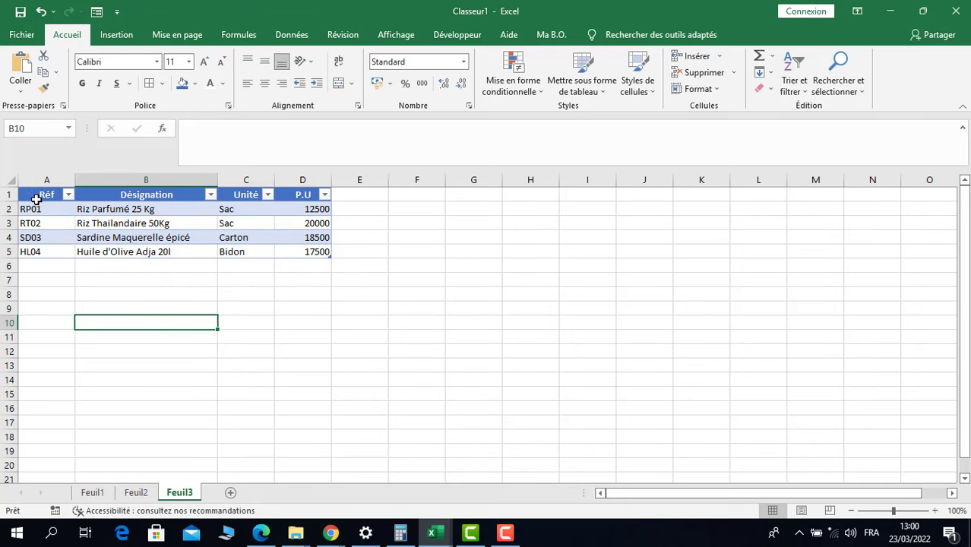
pyautogui.click(36, 187)
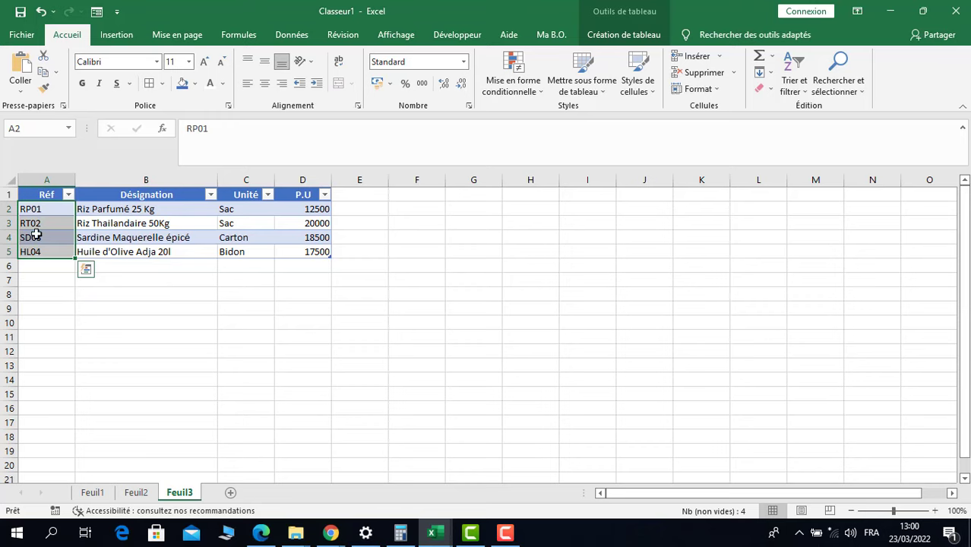
pyautogui.click(30, 131)
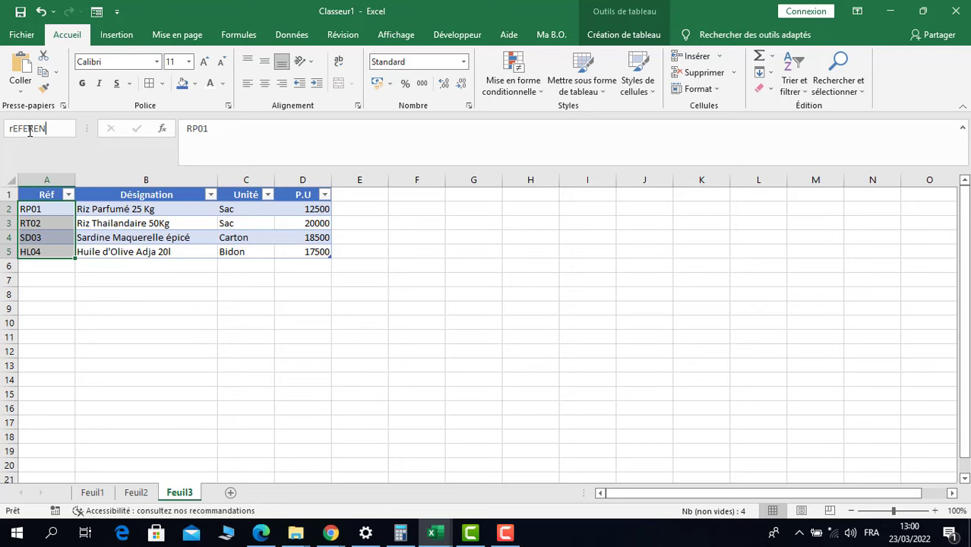
pyautogui.write('S')
pyautogui.press('BackSpace')
pyautogui.press('BackSpace')
pyautogui.press('BackSpace')
pyautogui.press('BackSpace')
pyautogui.press('BackSpace')
pyautogui.press('BackSpace')
pyautogui.press('BackSpace')
pyautogui.press('BackSpace')
pyautogui.press('BackSpace')
pyautogui.write('References')
pyautogui.press('Return')
pyautogui.press('Escape')
pyautogui.click(174, 325)
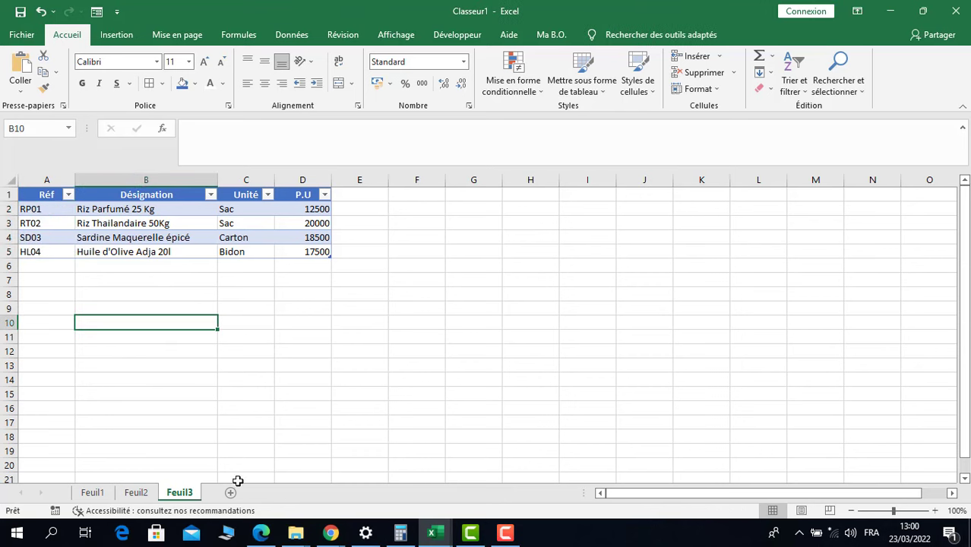
# Add list data validation to the Réf cells B12:B37 on Feuil1, using the named range References as the source
pyautogui.click(91, 494)
pyautogui.scroll(-2, 121, 393)
pyautogui.scroll(2, 137, 387)
pyautogui.scroll(-2, 148, 353)
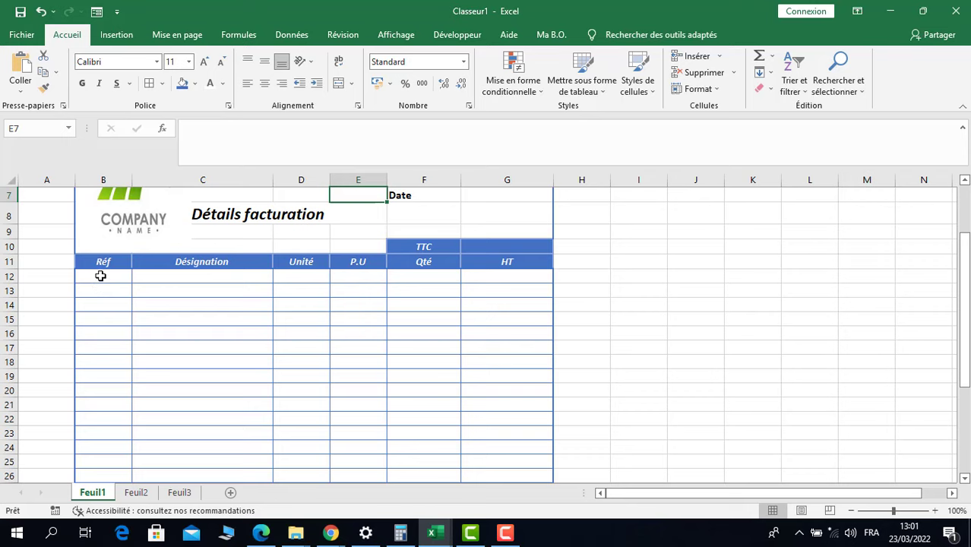
pyautogui.moveTo(104, 275); pyautogui.dragTo(97, 449)
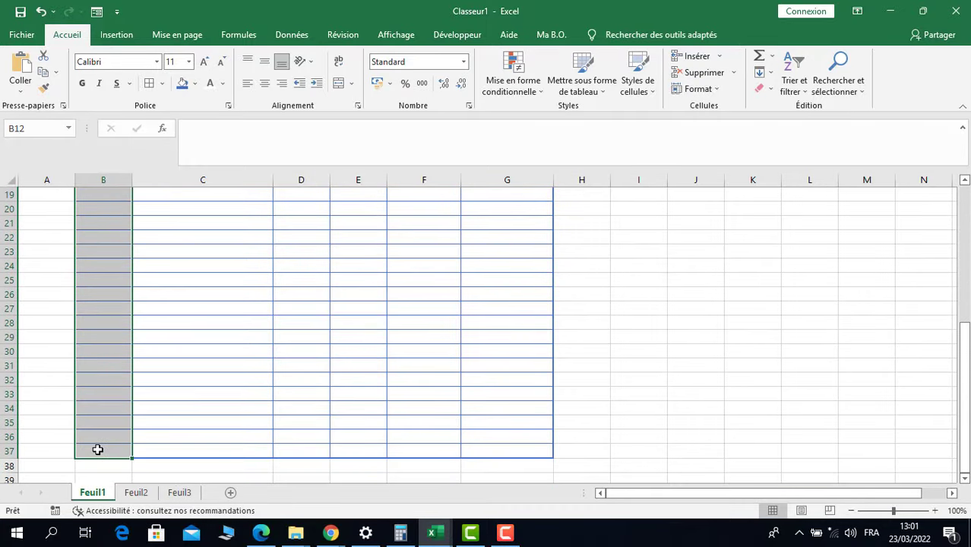
pyautogui.click(291, 38)
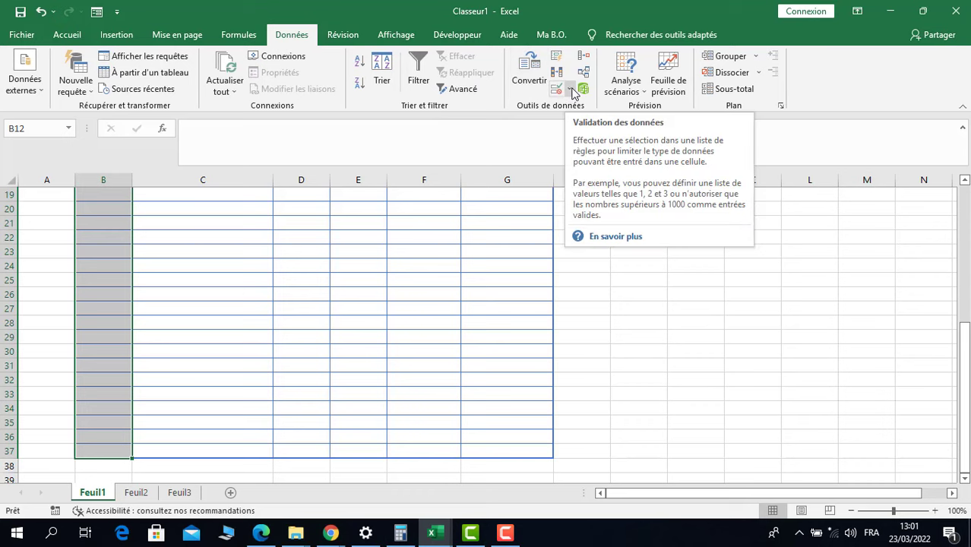
pyautogui.click(572, 92)
pyautogui.click(592, 108)
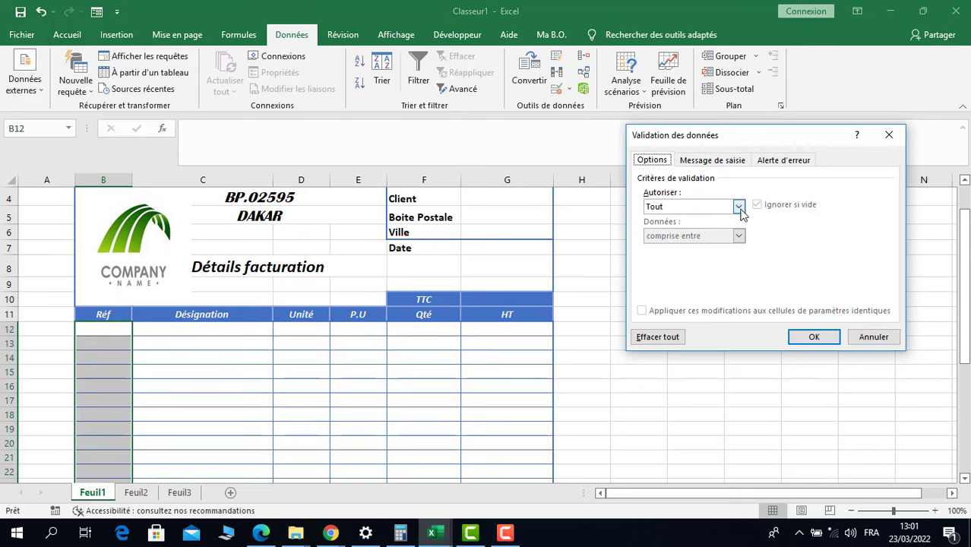
pyautogui.click(738, 206)
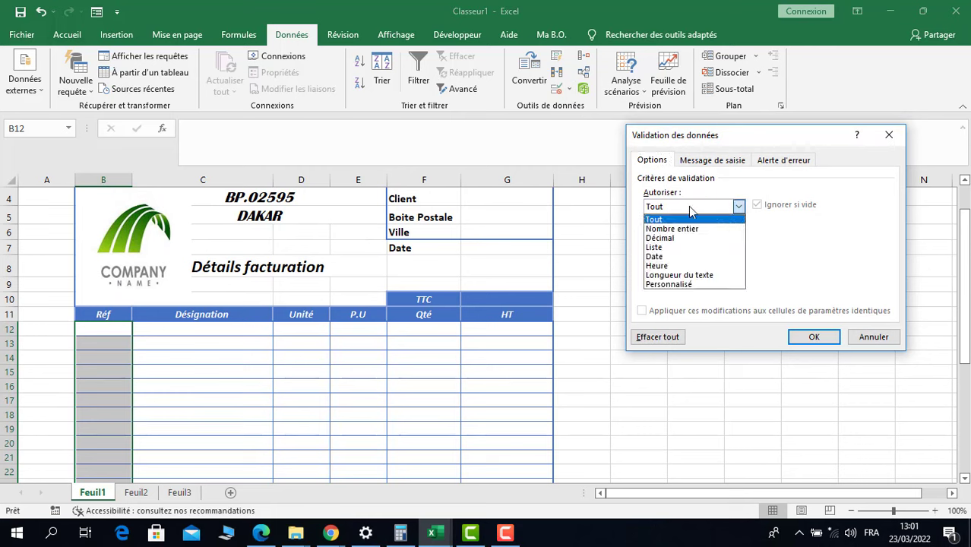
pyautogui.click(655, 247)
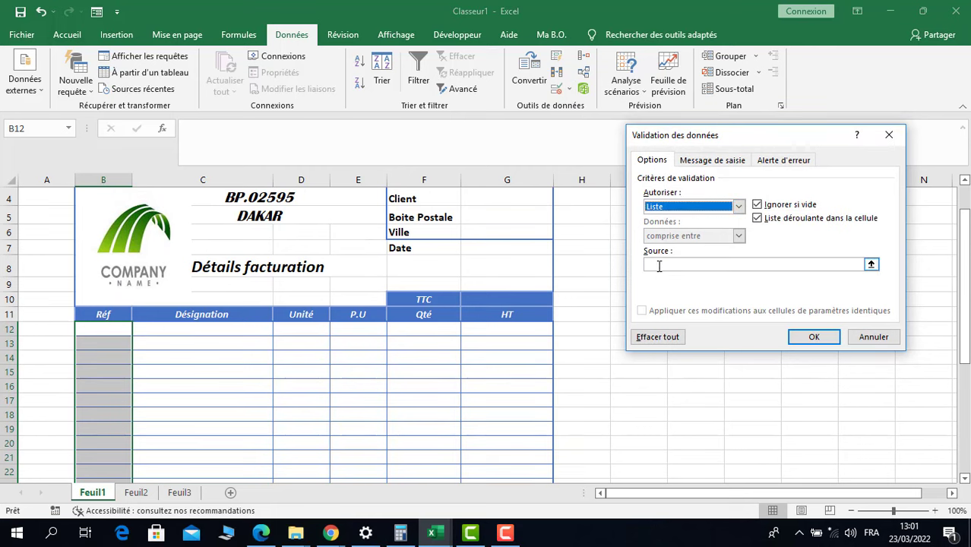
pyautogui.click(660, 266)
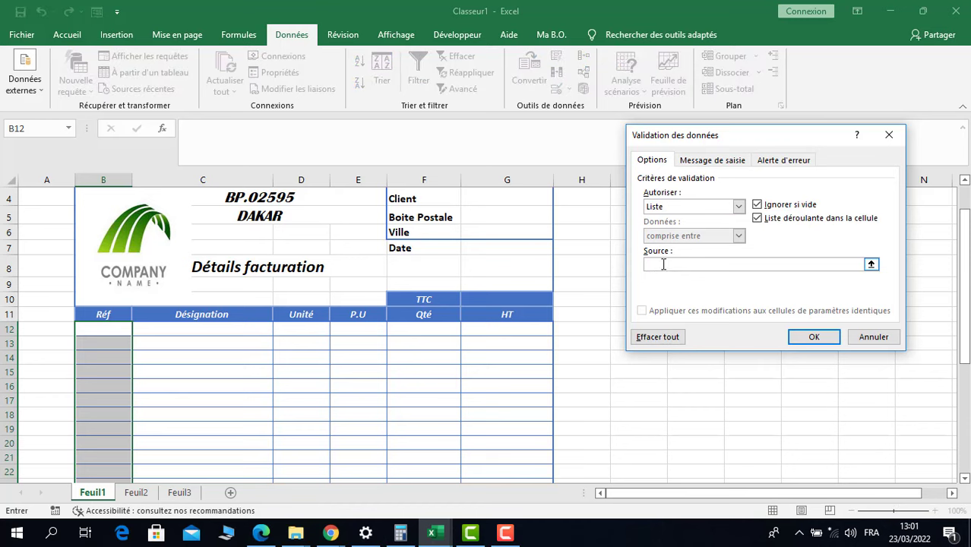
pyautogui.press('F3')
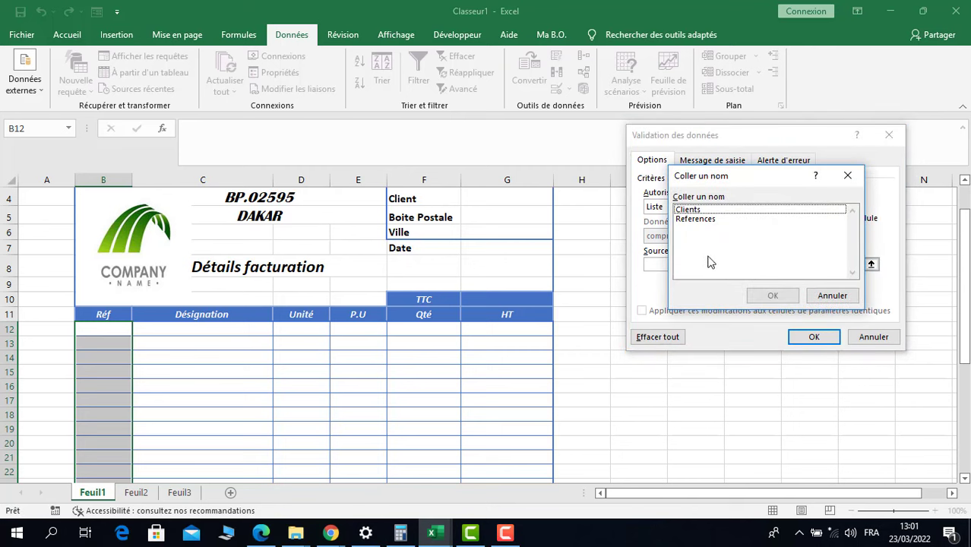
pyautogui.click(691, 220)
pyautogui.click(766, 296)
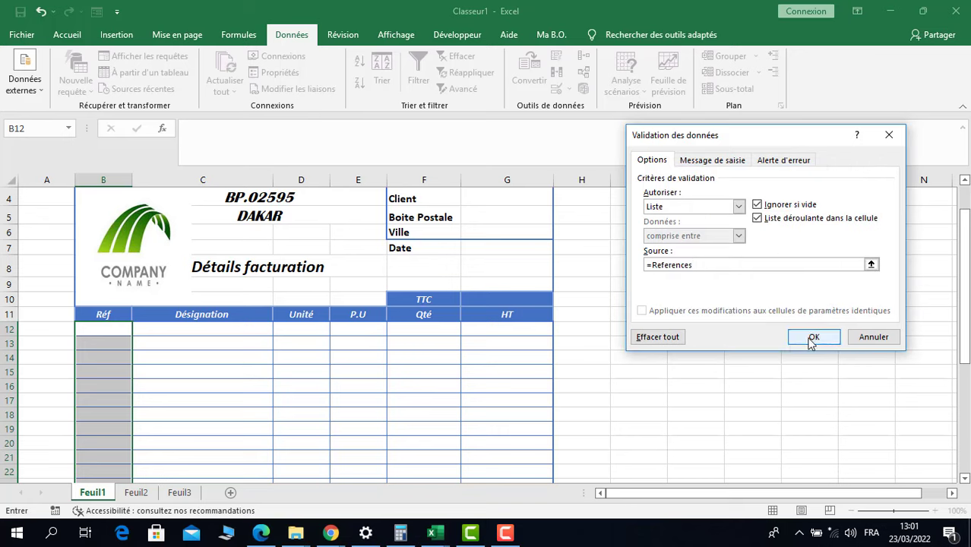
pyautogui.click(811, 339)
# Check the reference choices offered by the drop-downs in B12 and B13 without picking one
pyautogui.click(137, 374)
pyautogui.click(105, 329)
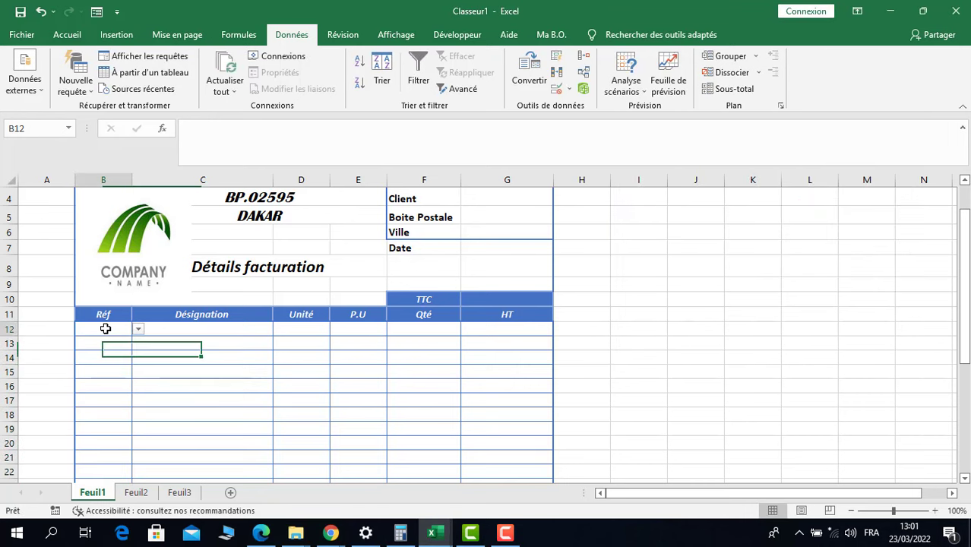
pyautogui.click(137, 328)
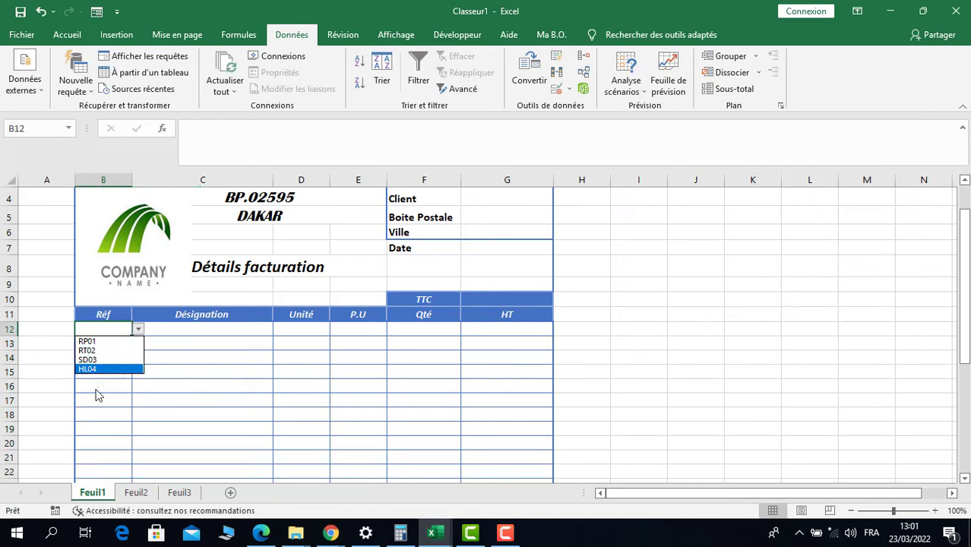
pyautogui.press('Escape')
pyautogui.click(114, 344)
pyautogui.click(138, 343)
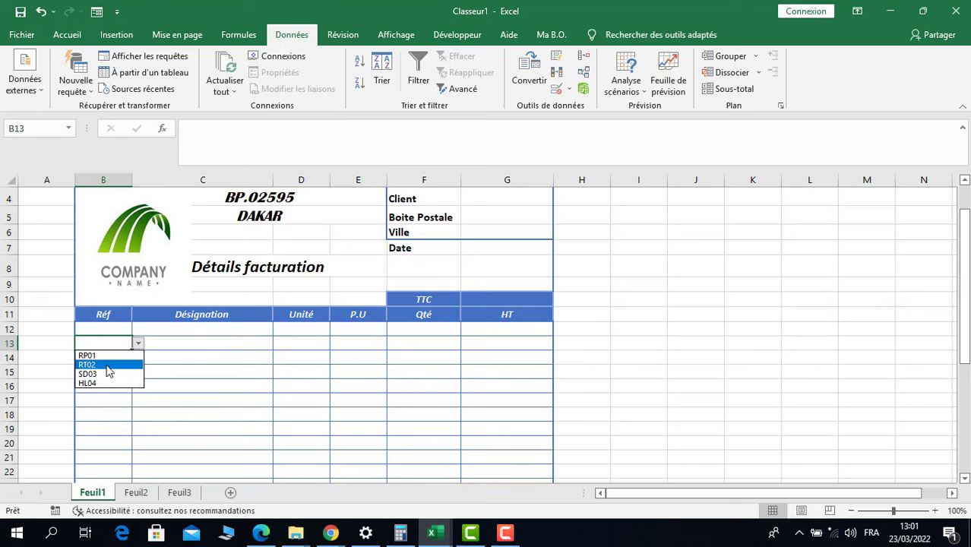
pyautogui.press('Escape')
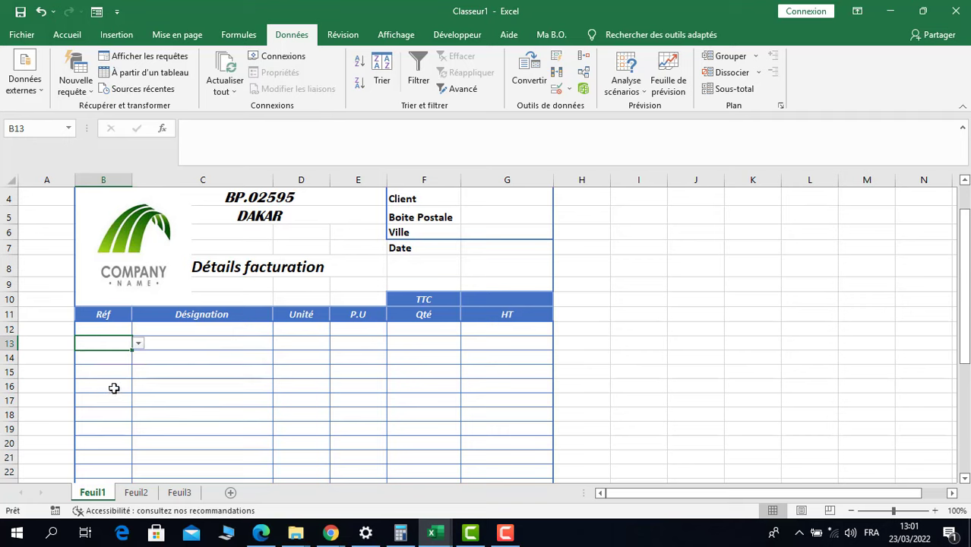
# Pick RP01 in B12 and RT02 in B13 from the reference drop-downs, and view the choices in B14
pyautogui.click(110, 333)
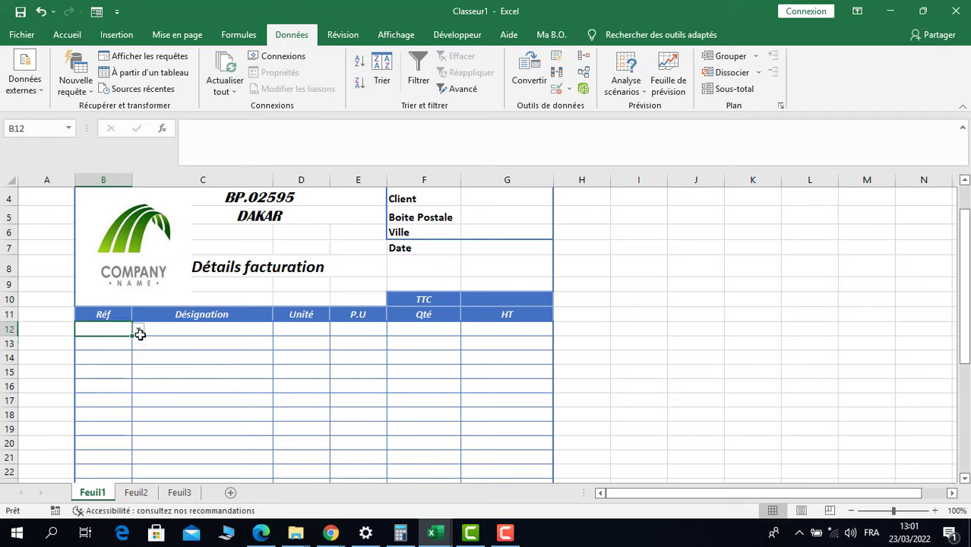
pyautogui.click(138, 331)
pyautogui.click(97, 341)
pyautogui.click(99, 343)
pyautogui.click(138, 343)
pyautogui.click(97, 366)
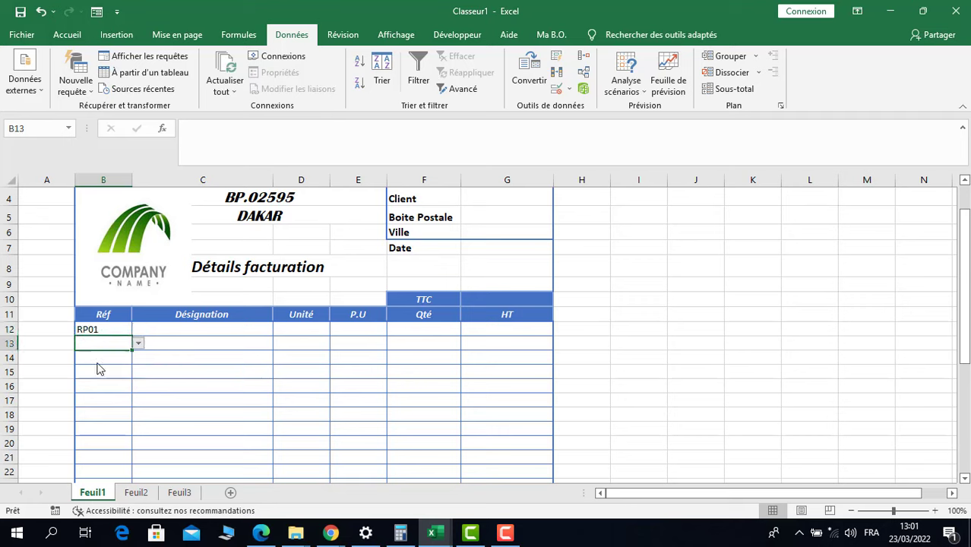
pyautogui.click(102, 358)
pyautogui.click(138, 358)
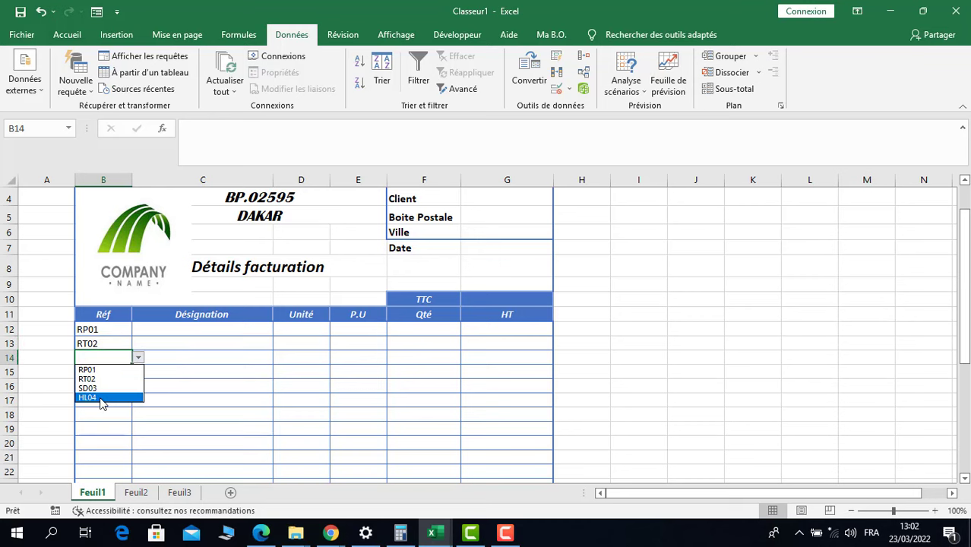
# Add a product in row 6 of the Feuil3 table with reference PS05 and designation "Spaghetti Saint Jean"
pyautogui.click(174, 492)
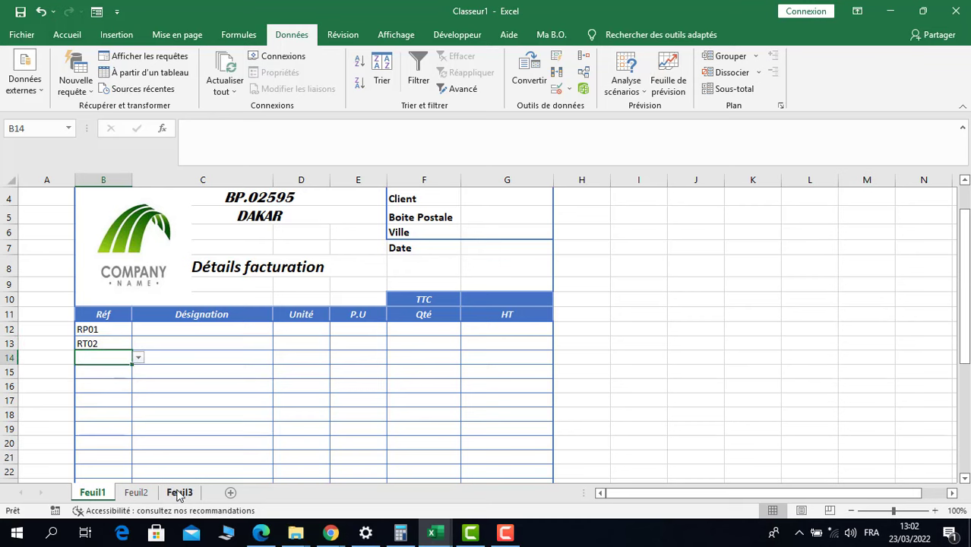
pyautogui.click(179, 494)
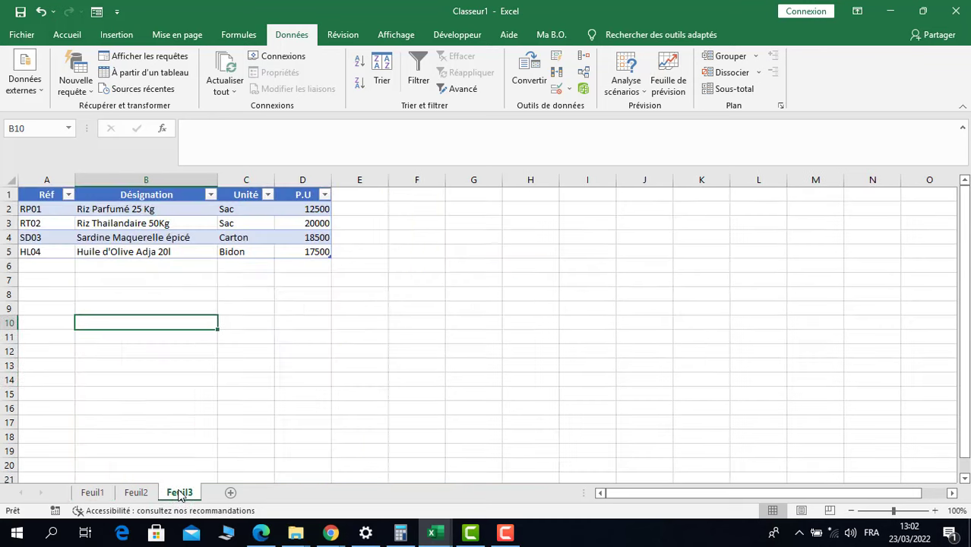
pyautogui.click(43, 265)
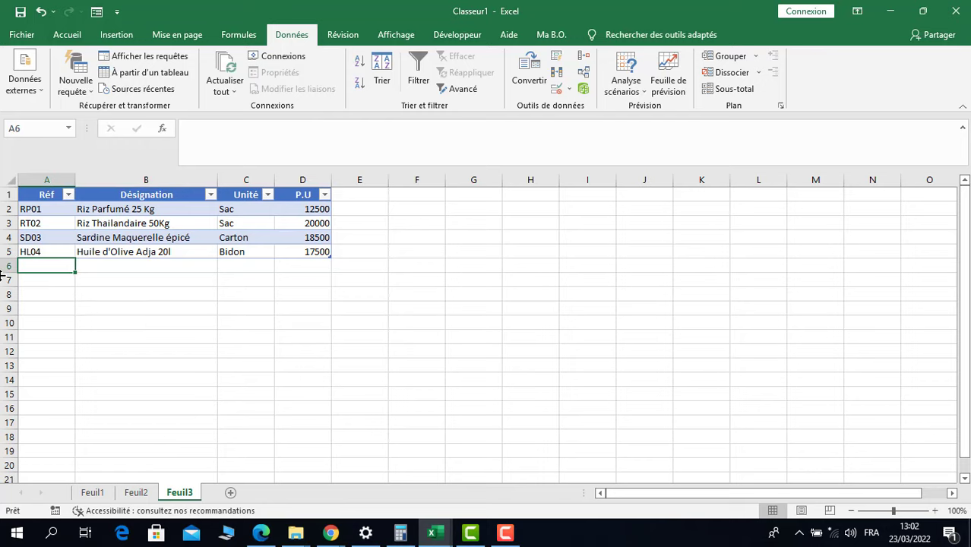
pyautogui.write('PS05')
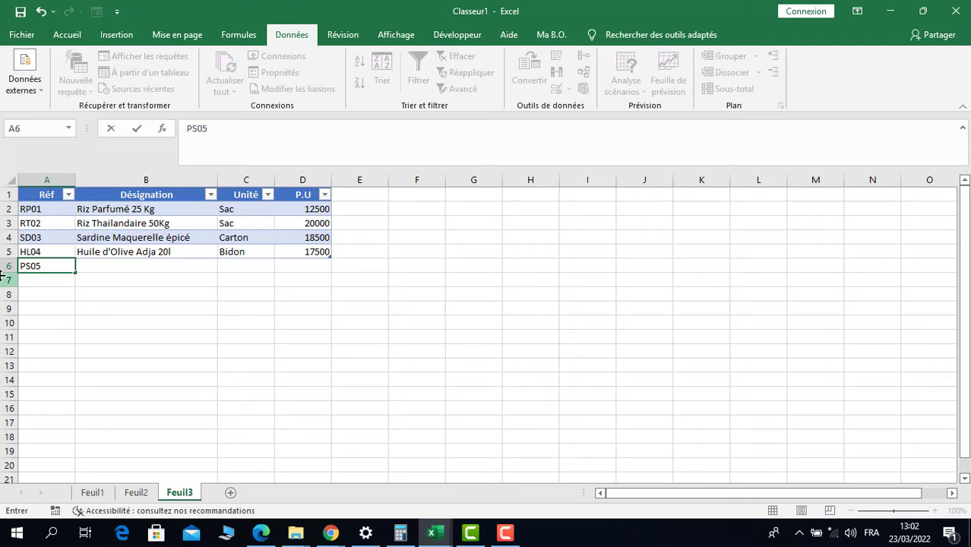
pyautogui.press('Tab')
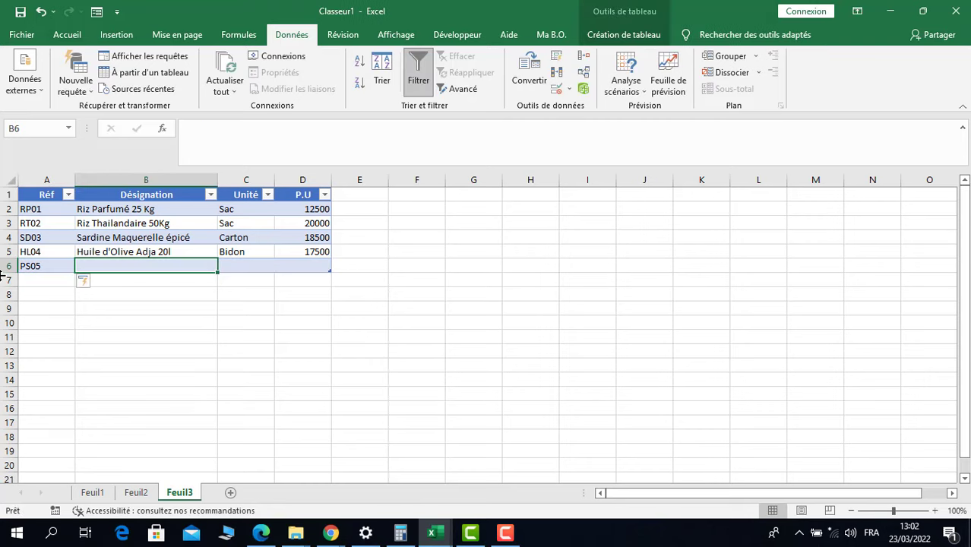
pyautogui.write('Spaghetti Saint Jean')
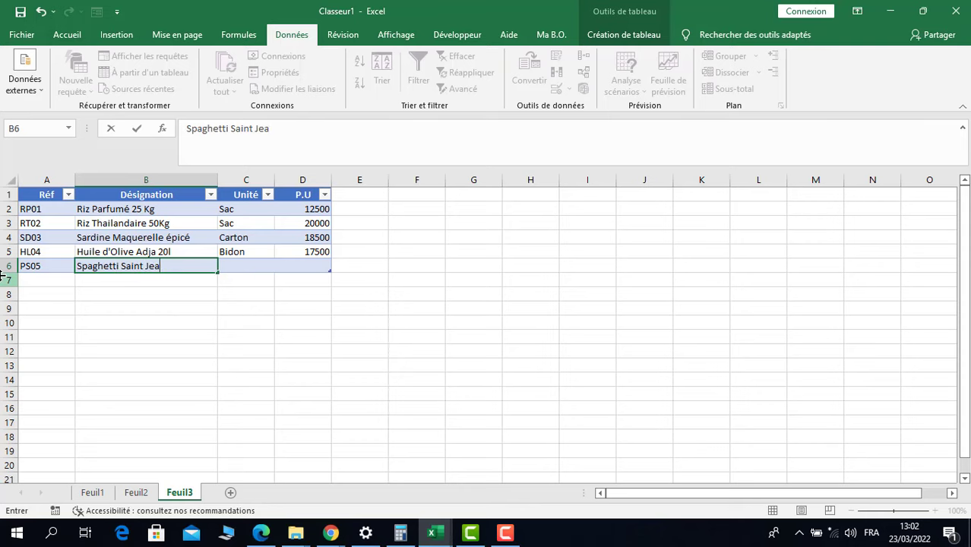
pyautogui.click(235, 267)
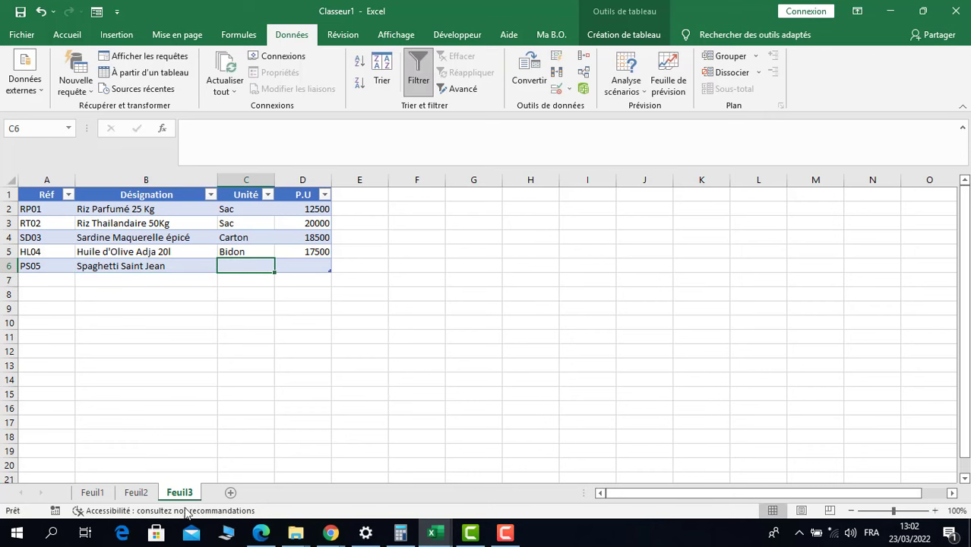
# Pick PS05 in B14 and B15 on Feuil1 as a test, and clear all the trial references in B12:B15
pyautogui.click(92, 493)
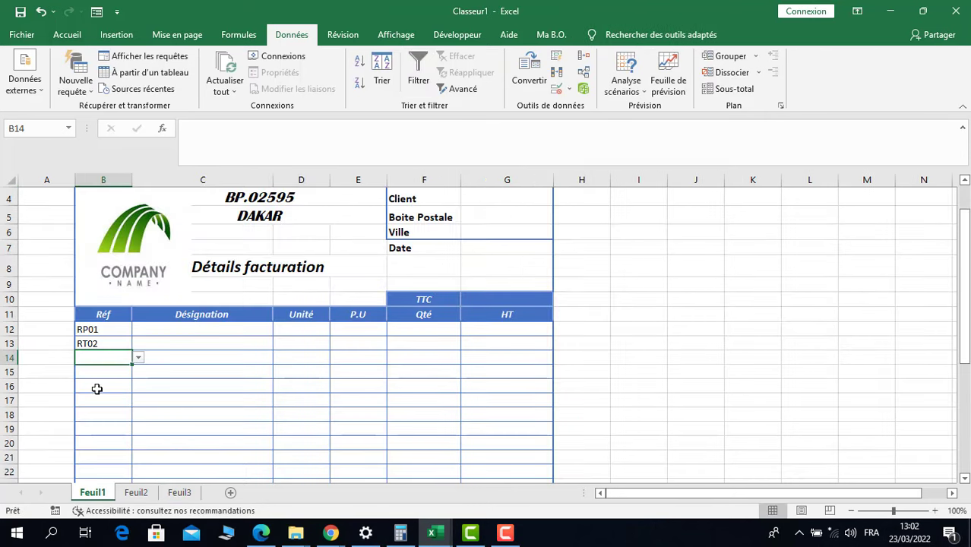
pyautogui.click(138, 359)
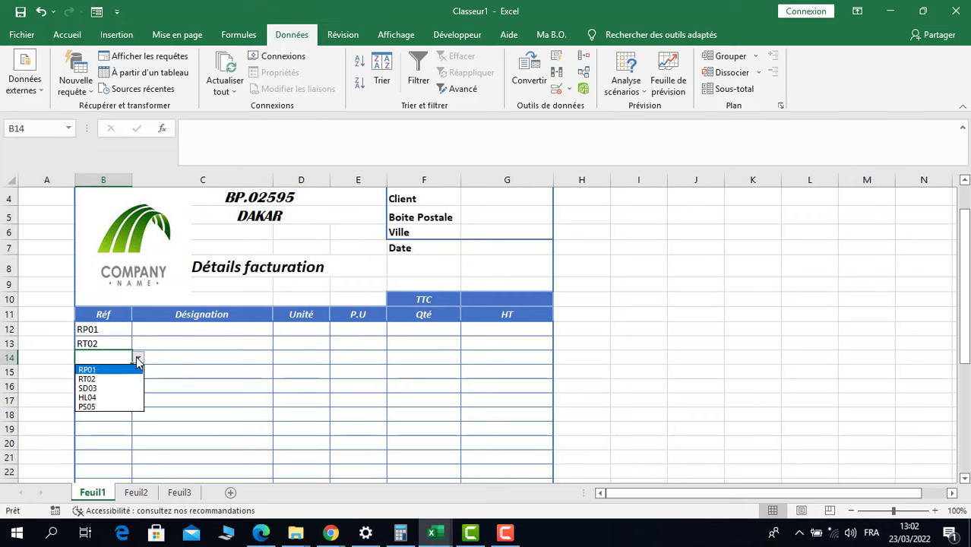
pyautogui.click(96, 410)
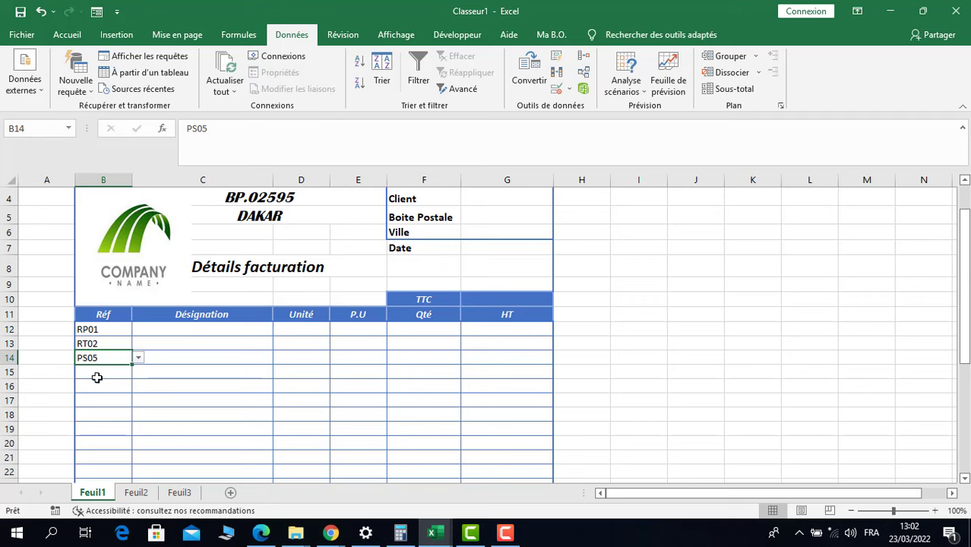
pyautogui.click(100, 372)
pyautogui.click(137, 372)
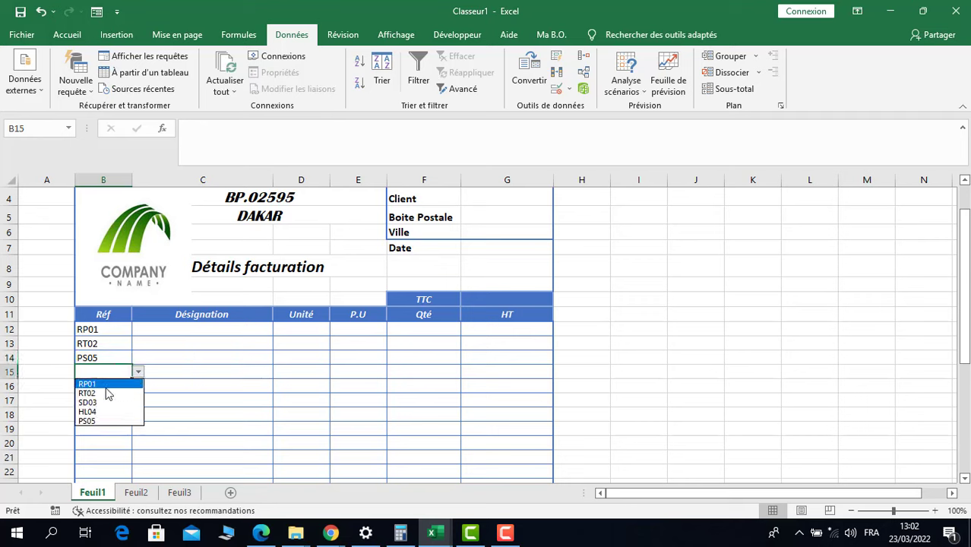
pyautogui.click(93, 422)
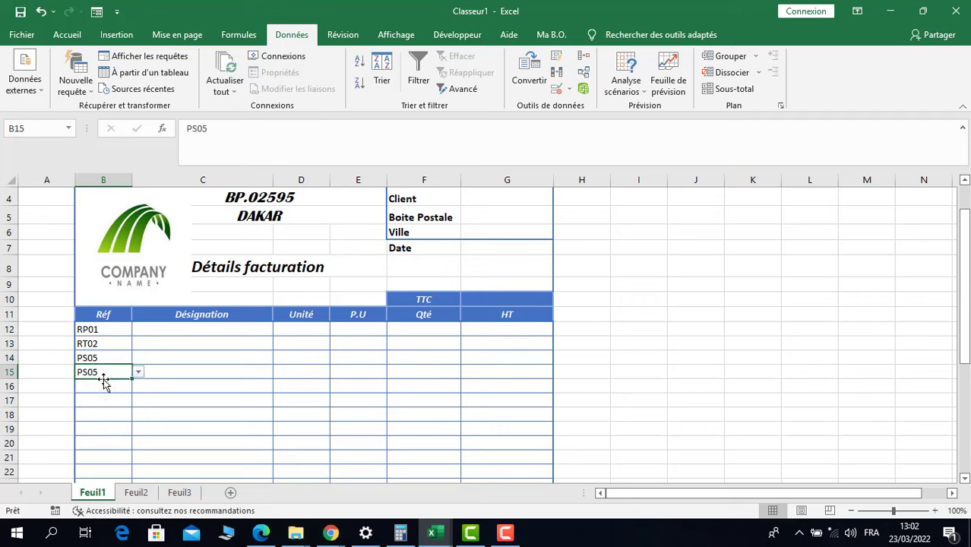
pyautogui.moveTo(112, 358)
pyautogui.mouseDown()
pyautogui.moveTo(112, 371)
pyautogui.moveTo(113, 335)
pyautogui.moveTo(112, 374)
pyautogui.mouseUp()
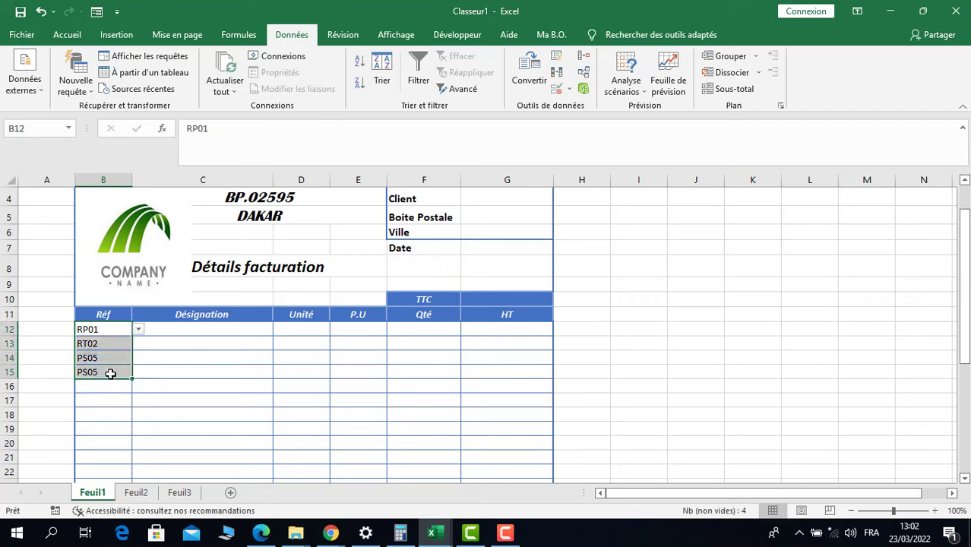
pyautogui.press('Delete')
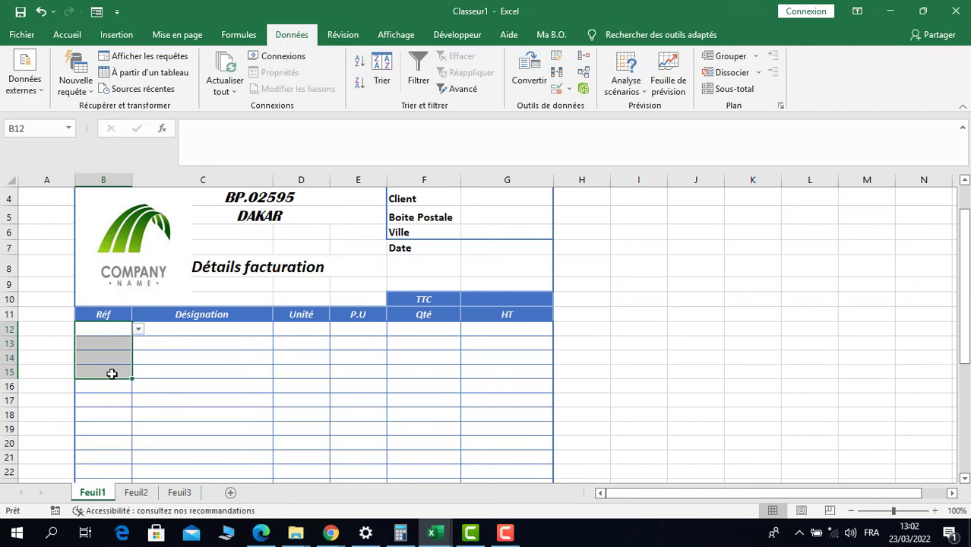
# Add list-type data validation to the client cell G4 with the named range =Clients as its source
pyautogui.scroll(1, 479, 236)
pyautogui.click(494, 249)
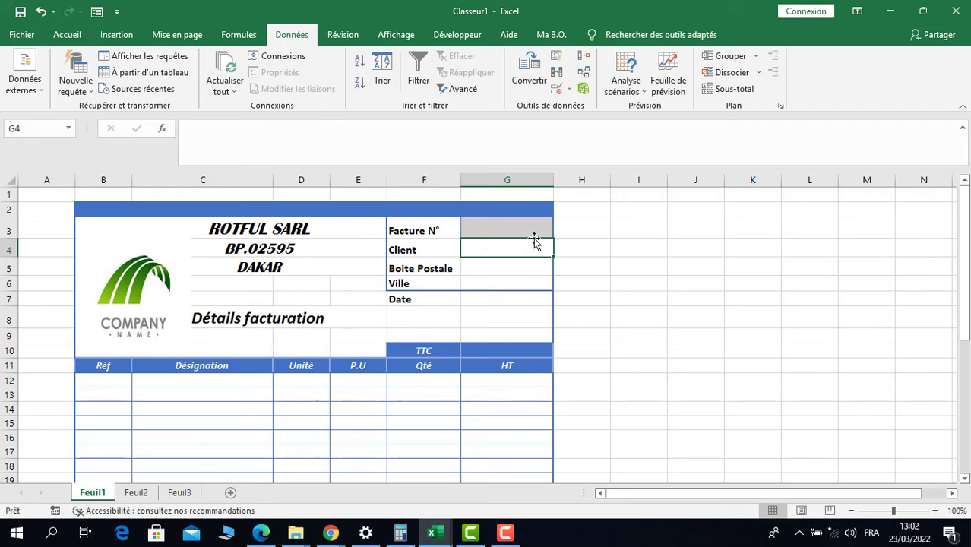
pyautogui.click(569, 90)
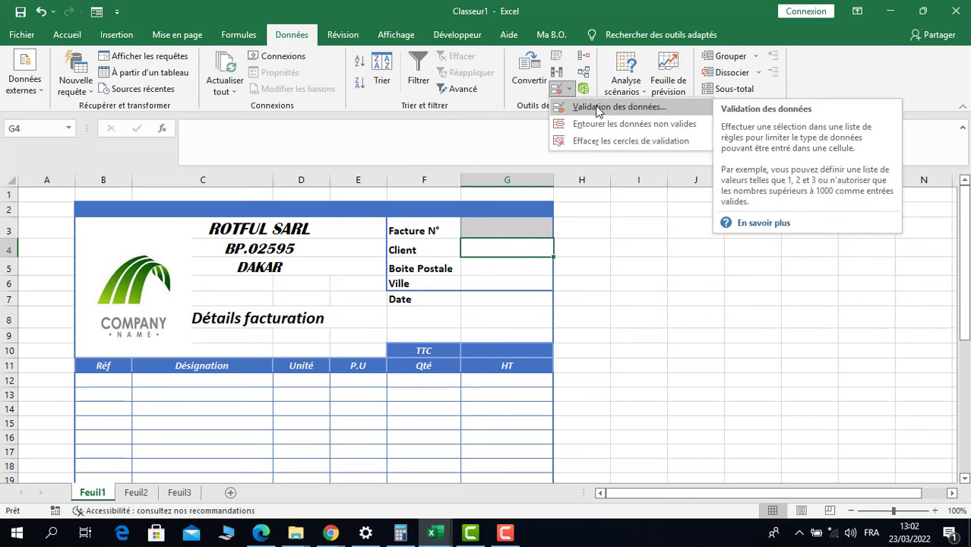
pyautogui.click(600, 108)
pyautogui.click(740, 207)
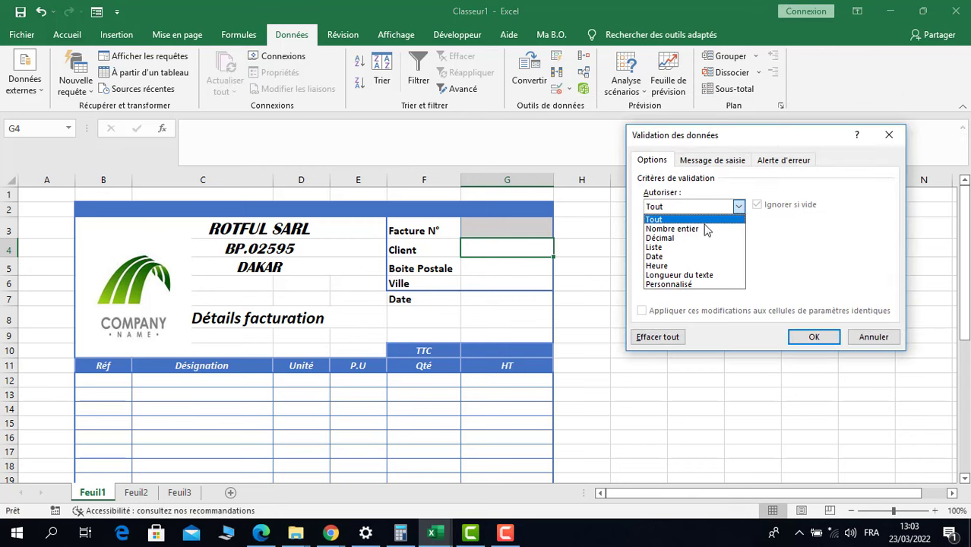
pyautogui.click(684, 246)
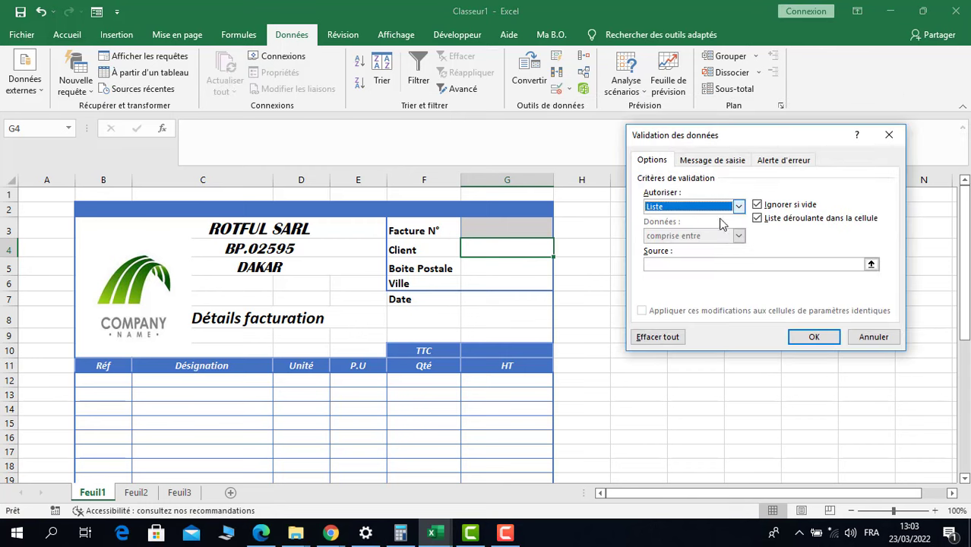
pyautogui.click(680, 265)
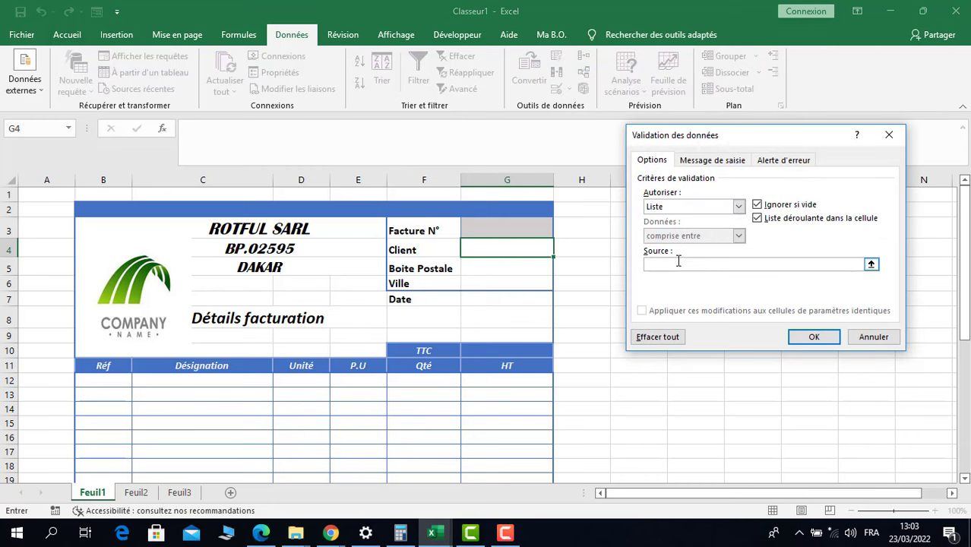
pyautogui.press('F3')
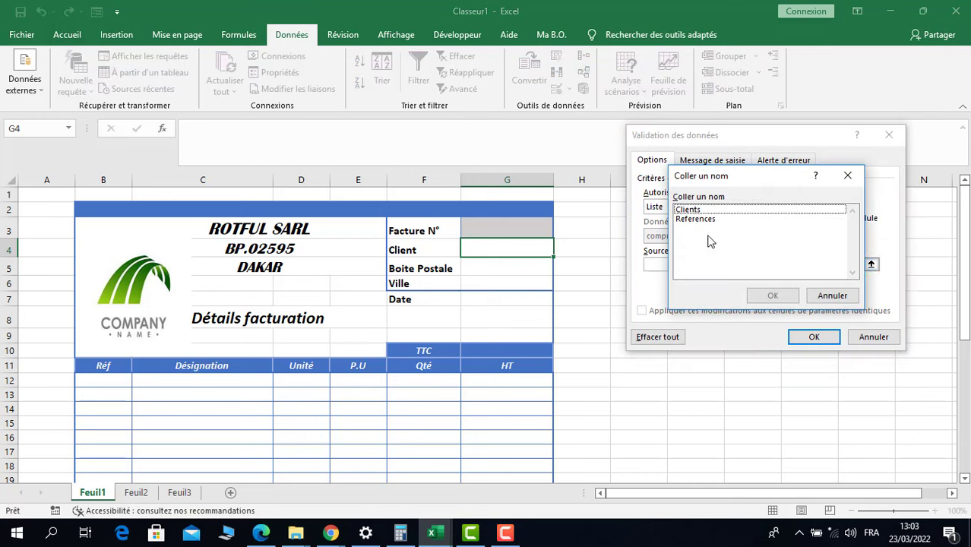
pyautogui.click(693, 210)
pyautogui.click(772, 296)
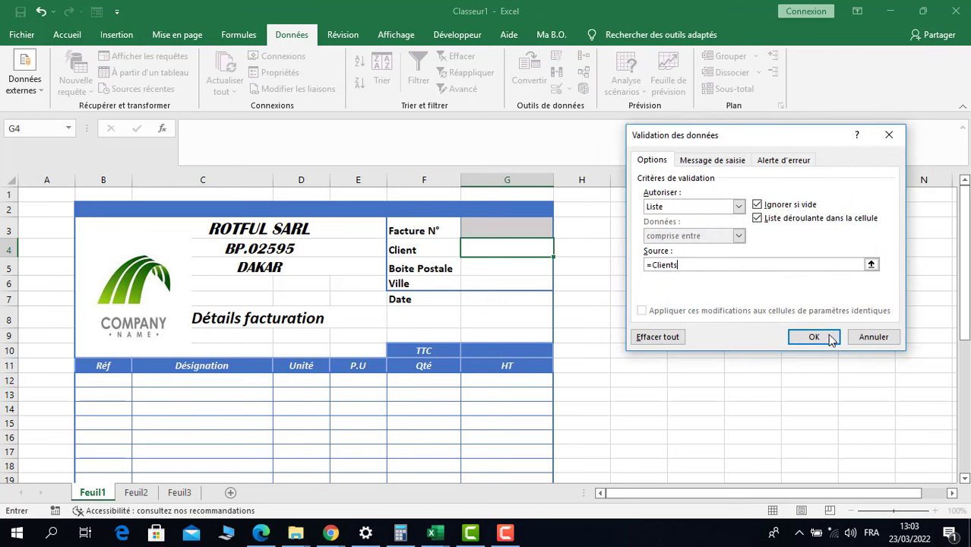
pyautogui.click(810, 337)
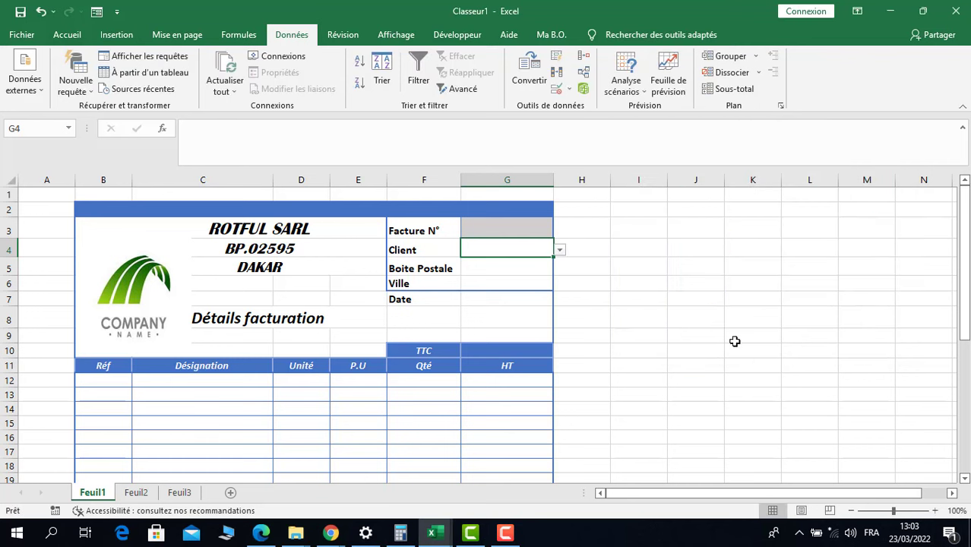
# Test the client drop-down in G4 by picking Alfa Food and Rex Alimentation
pyautogui.click(560, 251)
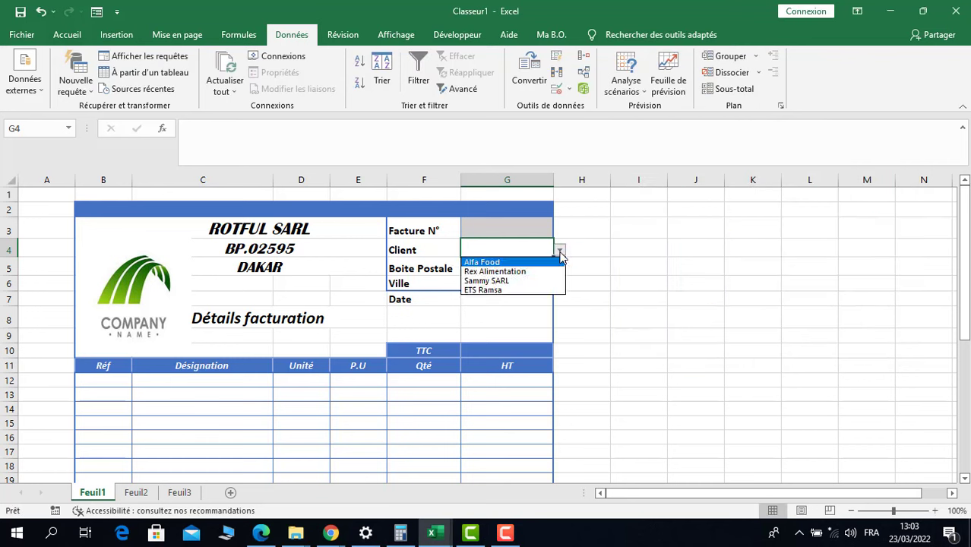
pyautogui.click(500, 263)
pyautogui.click(562, 253)
pyautogui.click(521, 272)
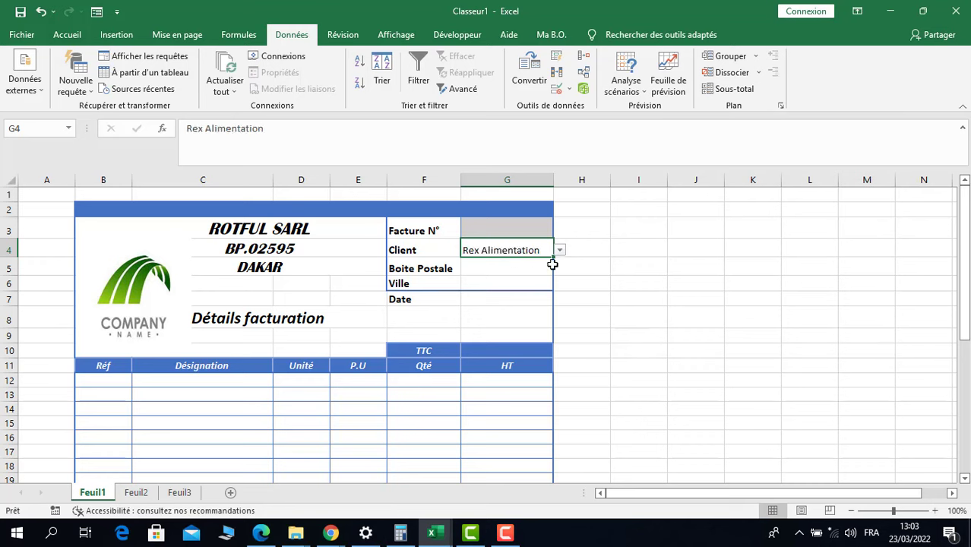
pyautogui.click(559, 252)
pyautogui.click(522, 275)
pyautogui.click(517, 281)
# Centre the contents of the invoice header cells G3:G6 both horizontally and vertically
pyautogui.moveTo(507, 231); pyautogui.dragTo(509, 284)
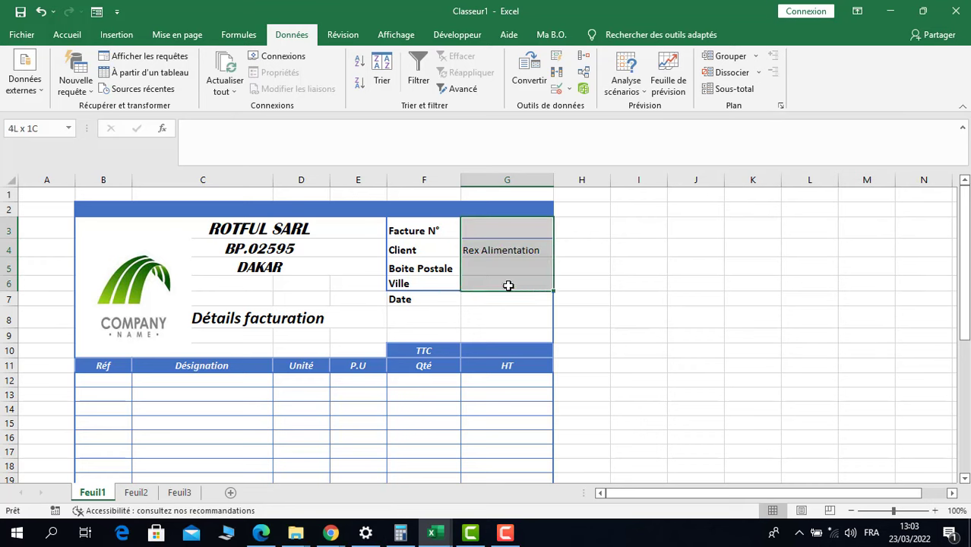
pyautogui.click(67, 35)
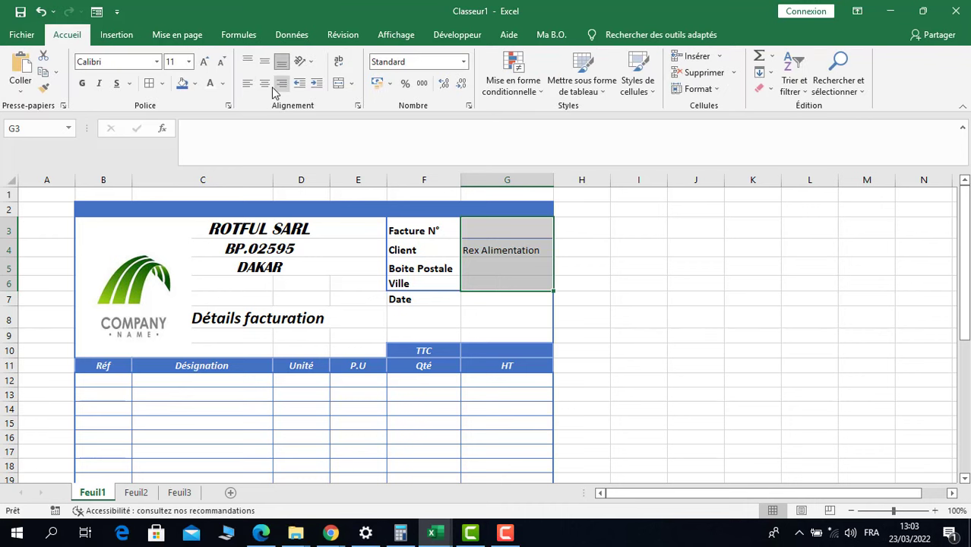
pyautogui.click(265, 83)
pyautogui.click(265, 61)
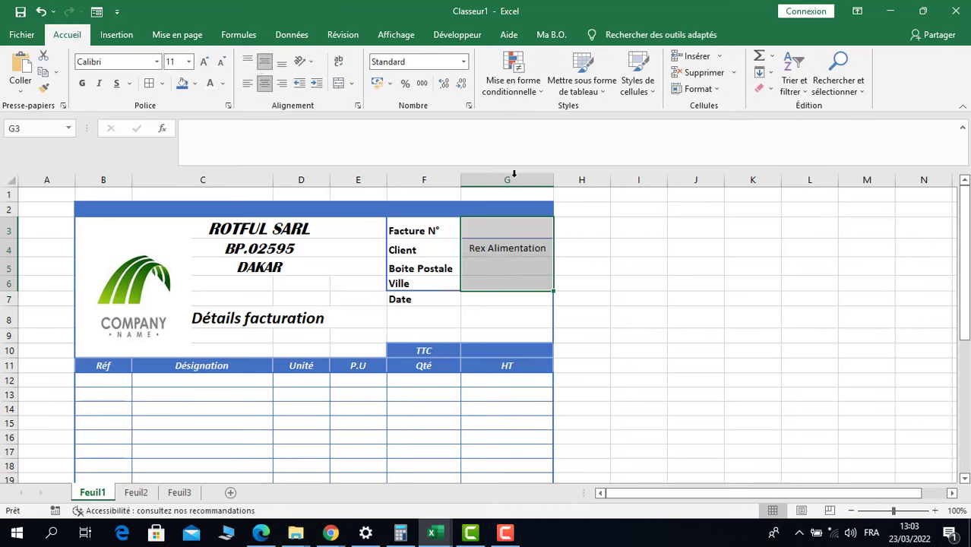
# Clear the trial client from G4, keeping its drop-down list
pyautogui.click(508, 262)
pyautogui.click(504, 246)
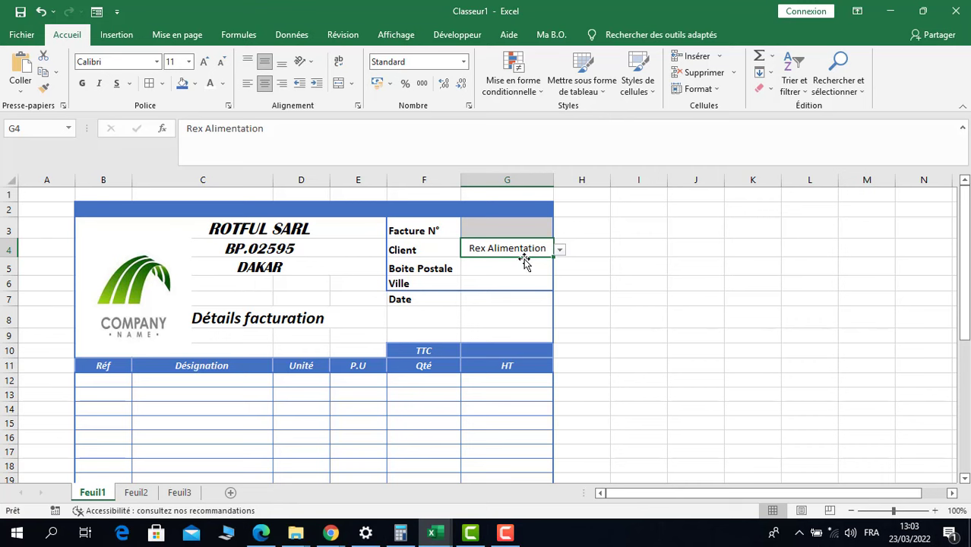
pyautogui.press('Delete')
pyautogui.click(489, 313)
# Select C12, the first cell under Désignation in the invoice lines
pyautogui.scroll(-2, 219, 404)
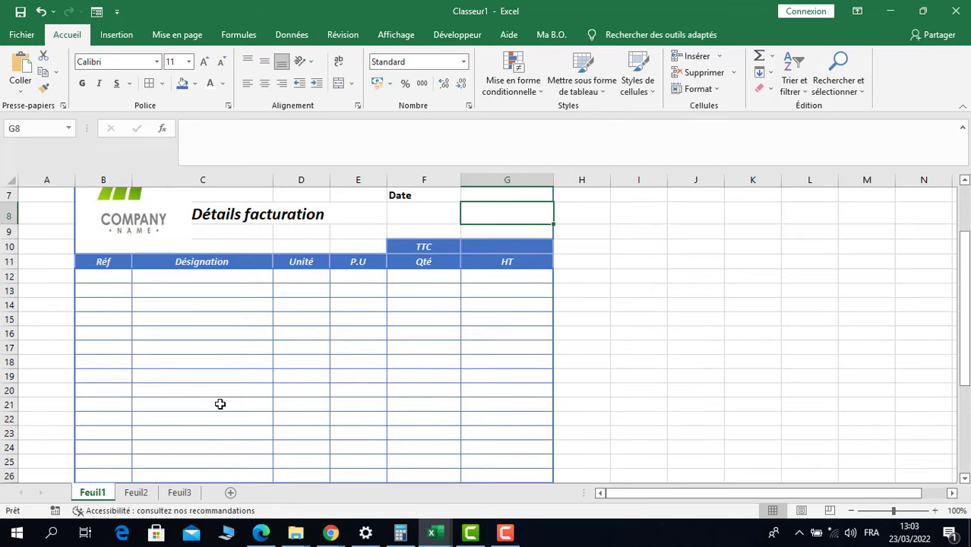
pyautogui.scroll(2, 234, 401)
pyautogui.scroll(-2, 234, 397)
pyautogui.click(213, 277)
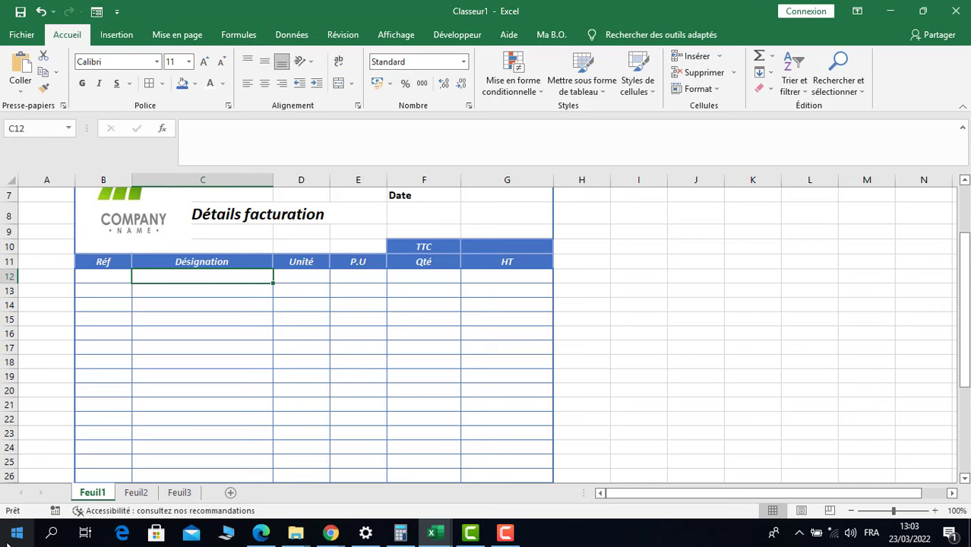
# Enter =RECHERCHEV(B12;Tableau3;2;FAUX) in C12 to look up the Désignation from the product table on Feuil3
pyautogui.write('=rech')
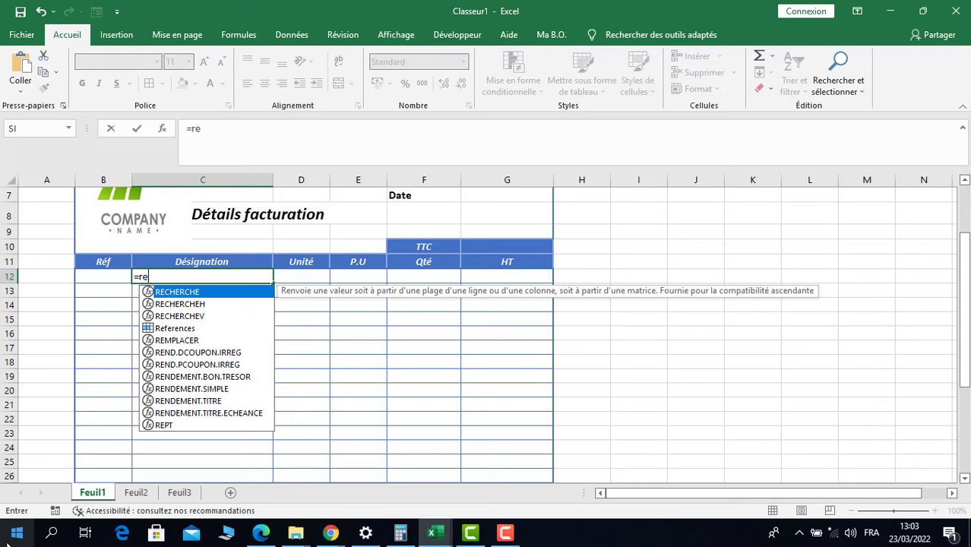
pyautogui.doubleClick(190, 316)
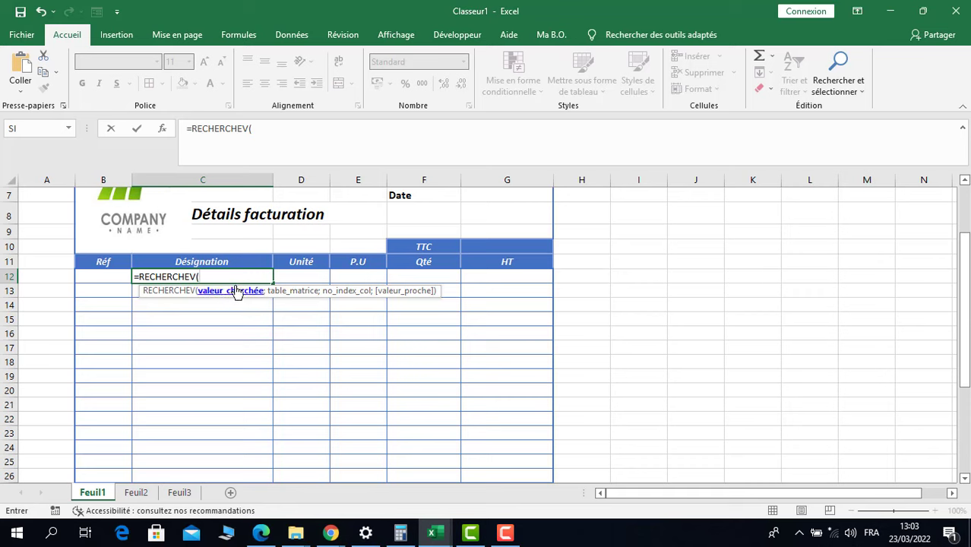
pyautogui.click(99, 276)
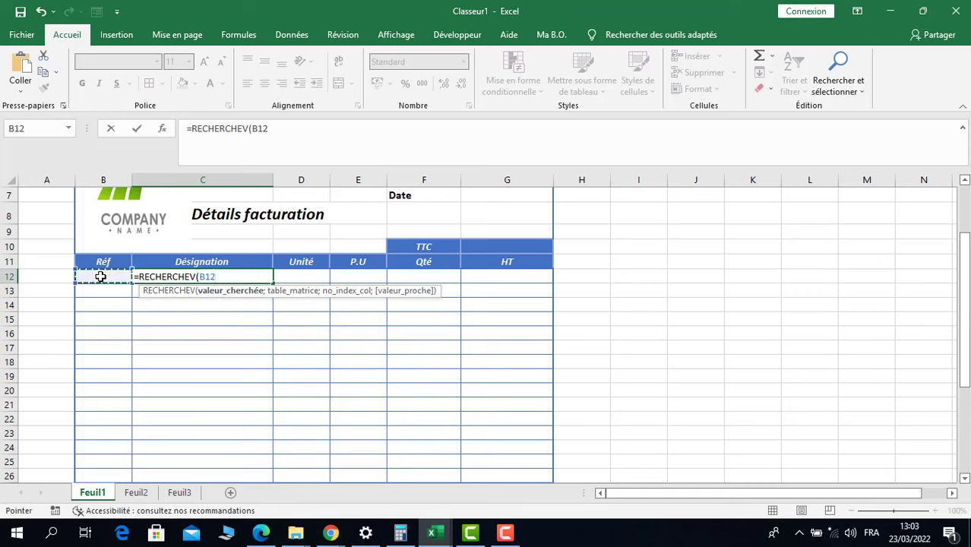
pyautogui.write(';')
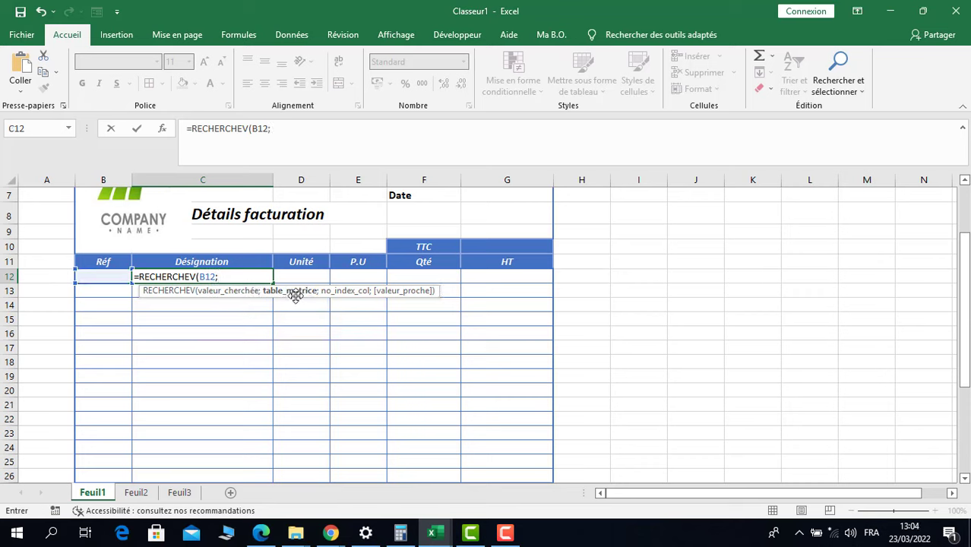
pyautogui.click(180, 492)
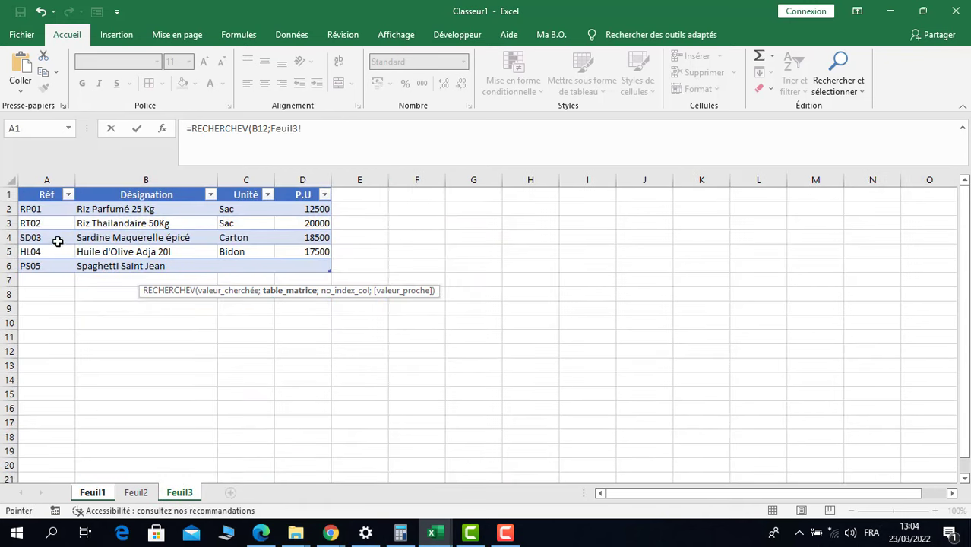
pyautogui.click(17, 184)
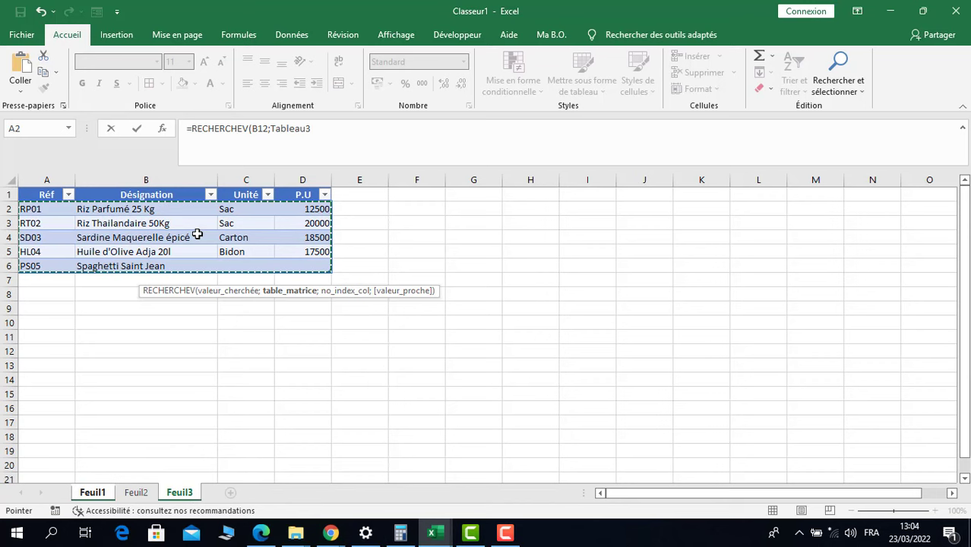
pyautogui.write(';2;')
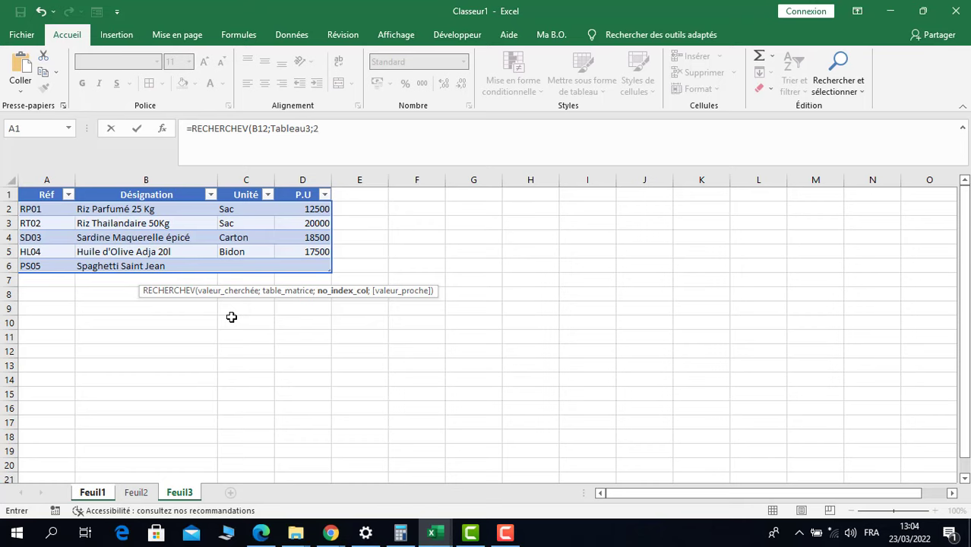
pyautogui.write(';')
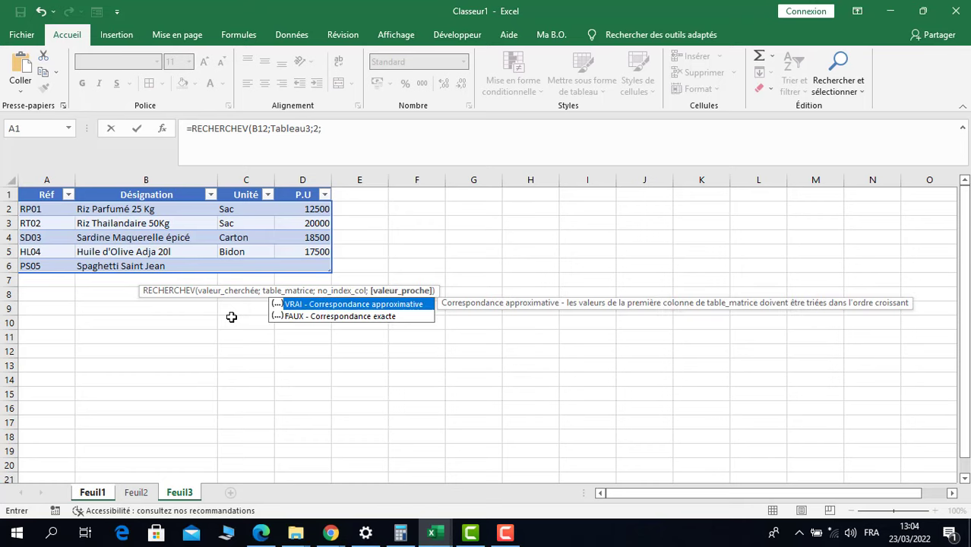
pyautogui.doubleClick(294, 318)
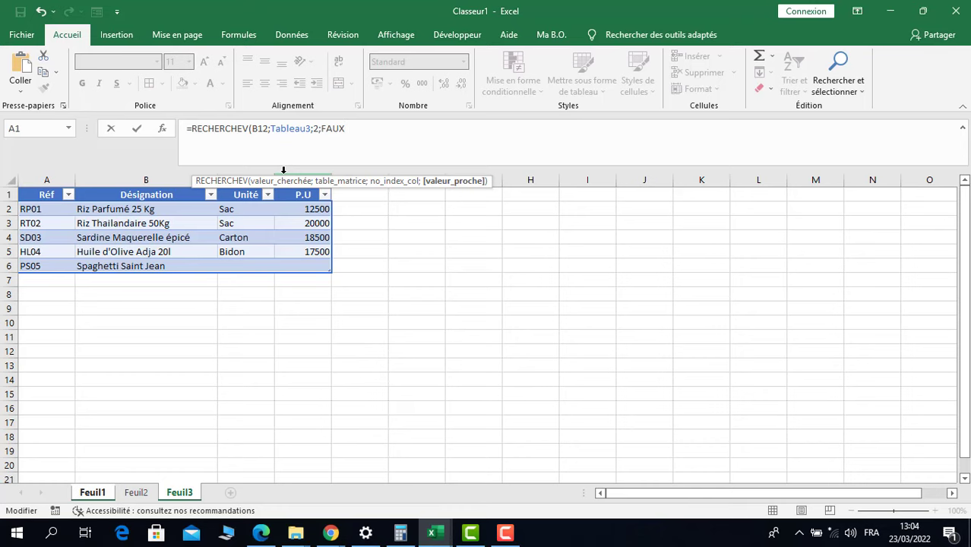
pyautogui.write(')')
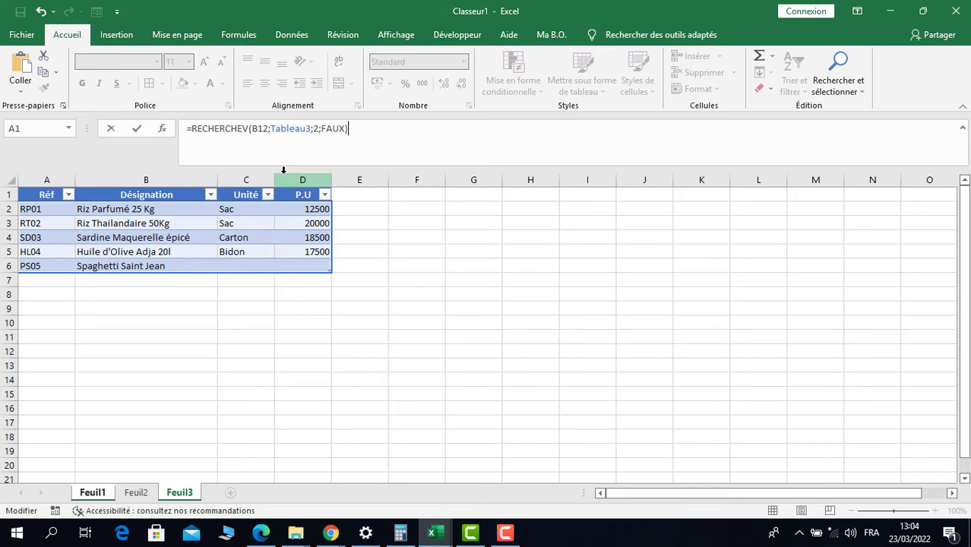
pyautogui.press('Return')
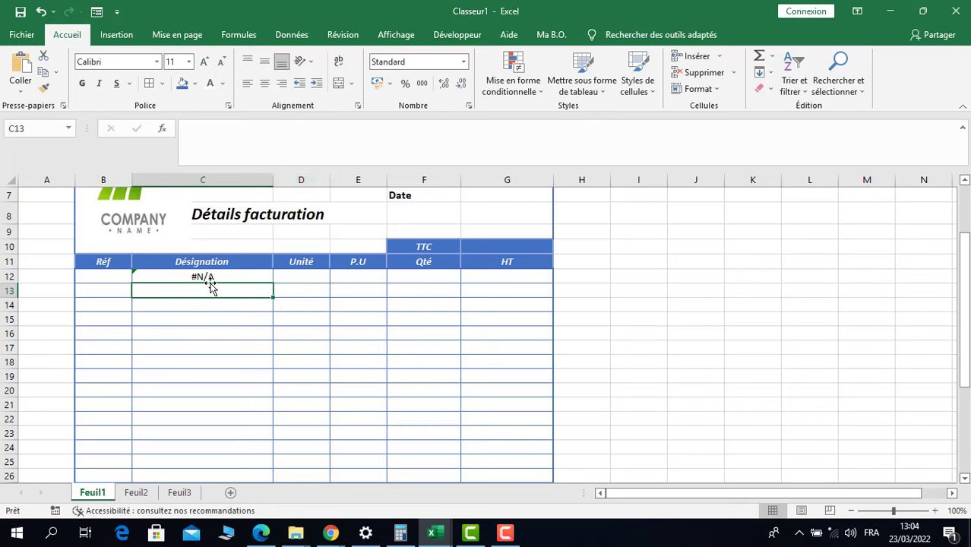
# Test the Désignation lookup by choosing RP01, RT02 and SD03 in B12, and clear the reference
pyautogui.click(109, 278)
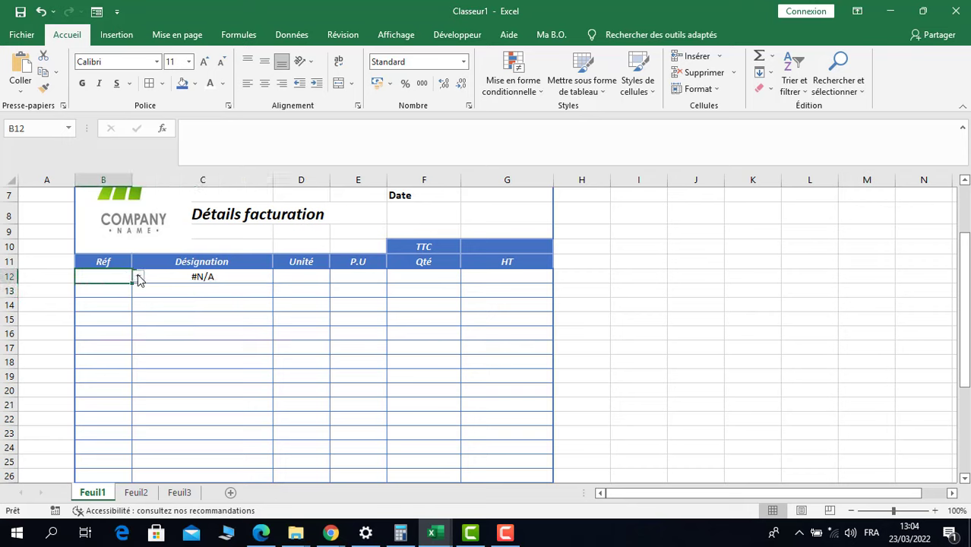
pyautogui.click(139, 278)
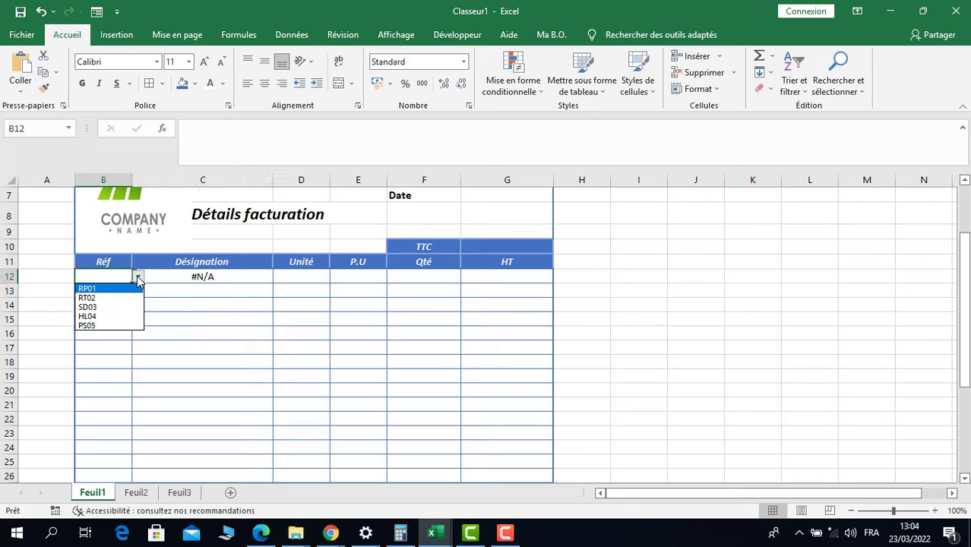
pyautogui.click(88, 288)
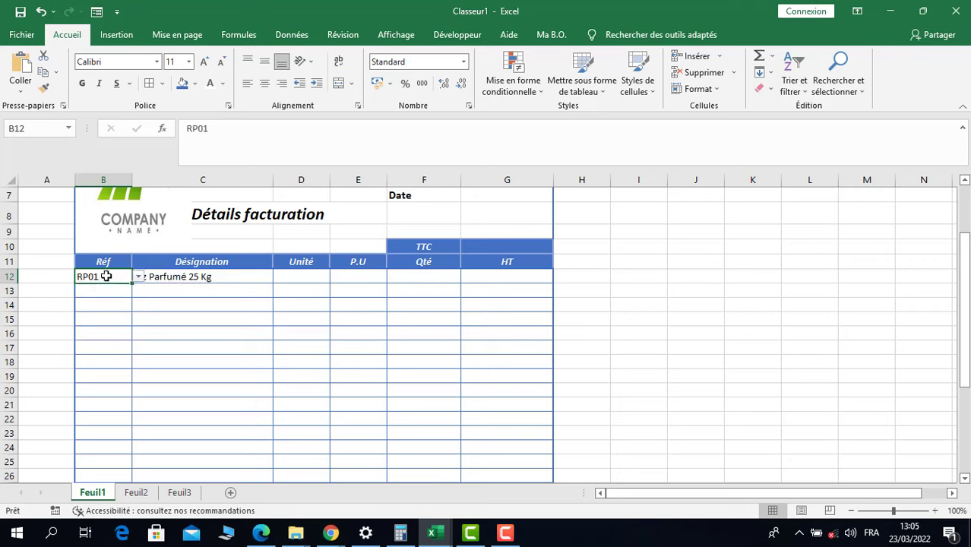
pyautogui.click(140, 278)
pyautogui.click(92, 298)
pyautogui.click(138, 278)
pyautogui.click(89, 307)
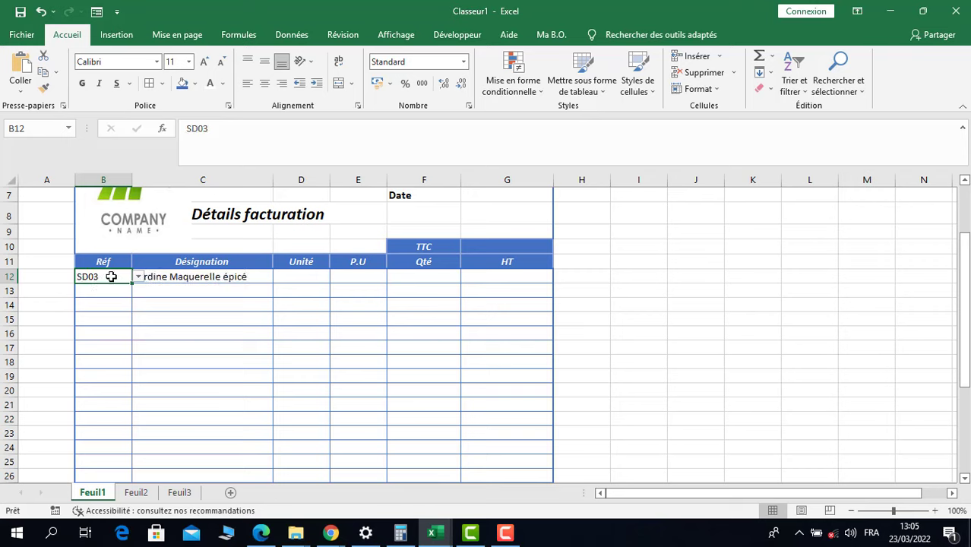
pyautogui.press('Delete')
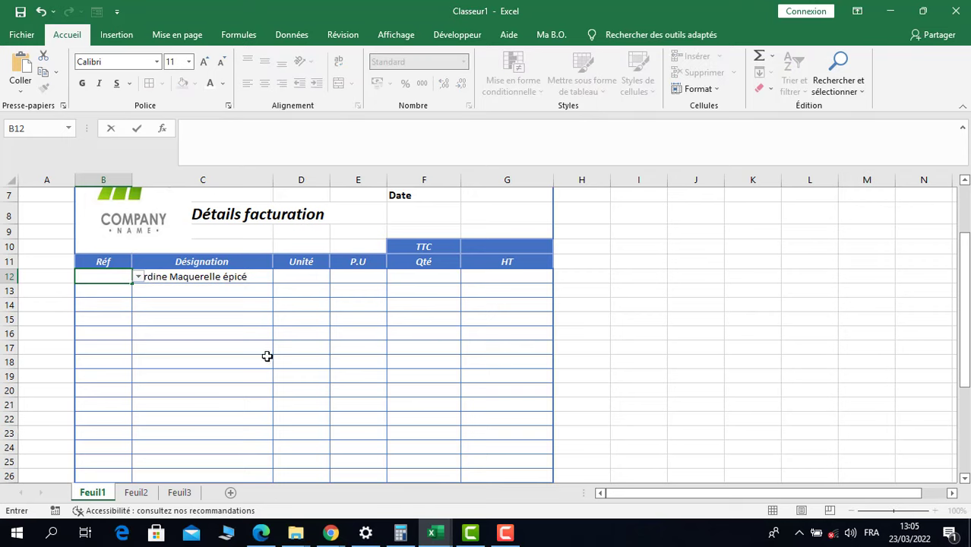
# Wrap the C12 lookup in SIERREUR with an empty text as error value: =SIERREUR(RECHERCHEV(B12;Tableau3;2;FAUX);"")
pyautogui.click(188, 283)
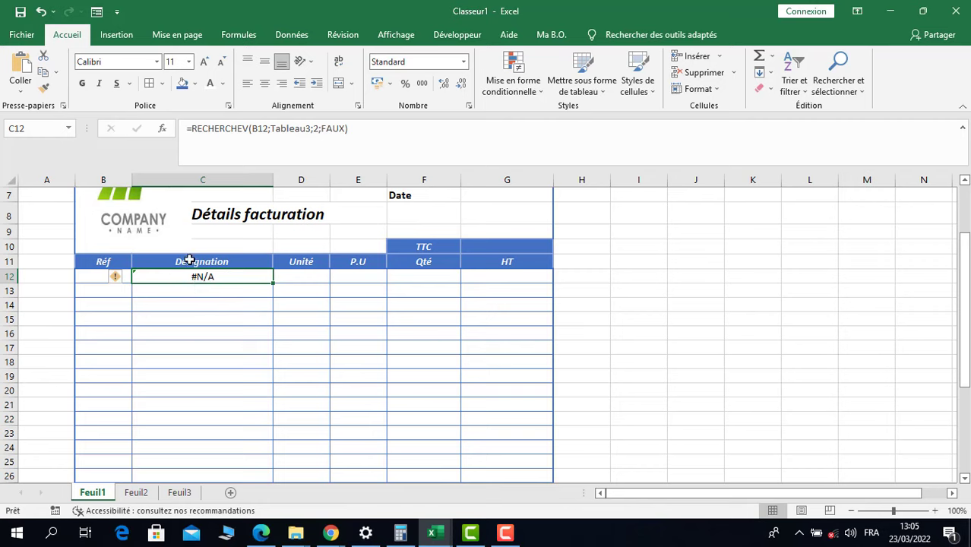
pyautogui.click(191, 129)
pyautogui.write('sie')
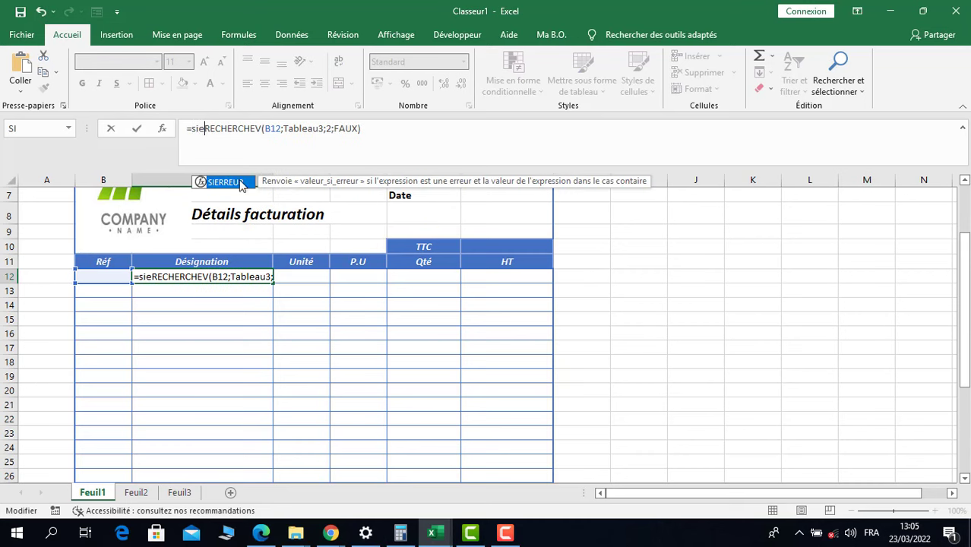
pyautogui.doubleClick(240, 185)
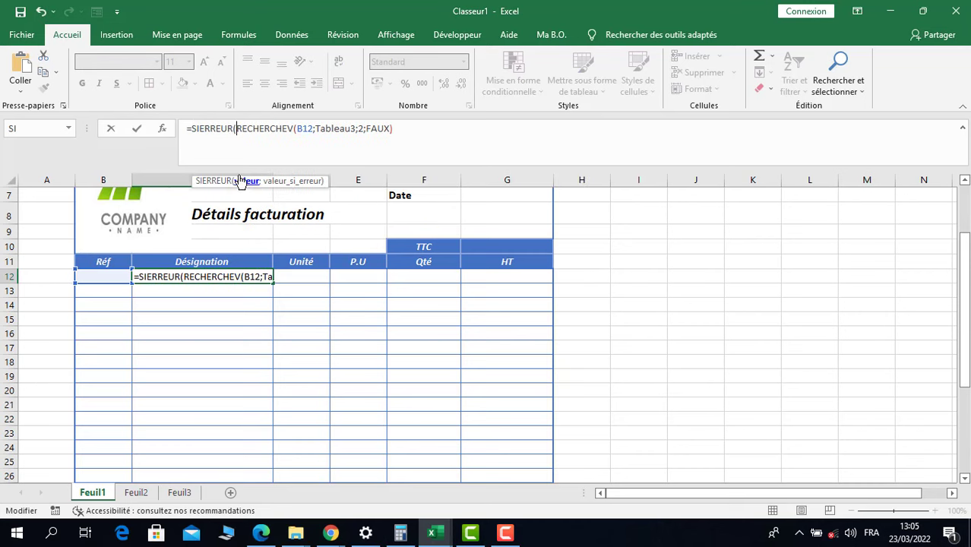
pyautogui.click(426, 132)
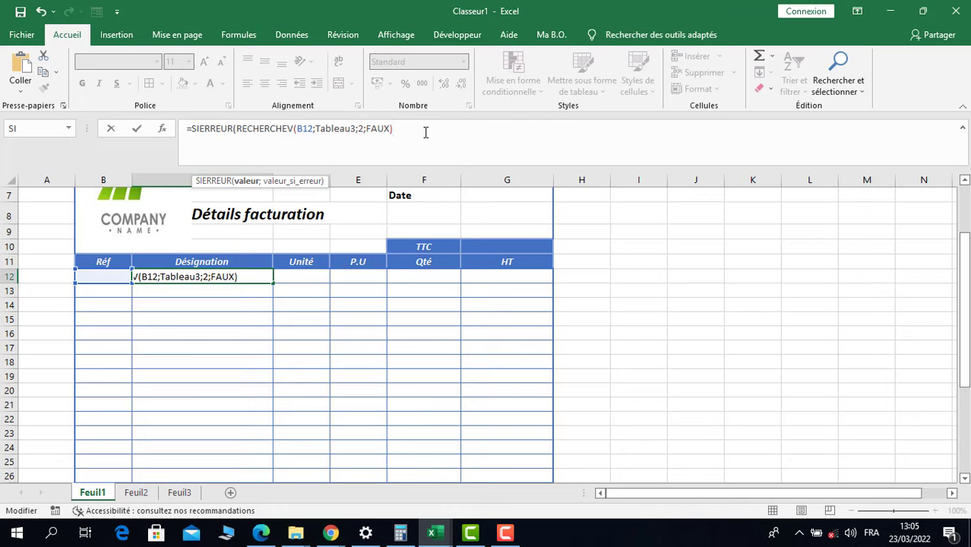
pyautogui.write(';')
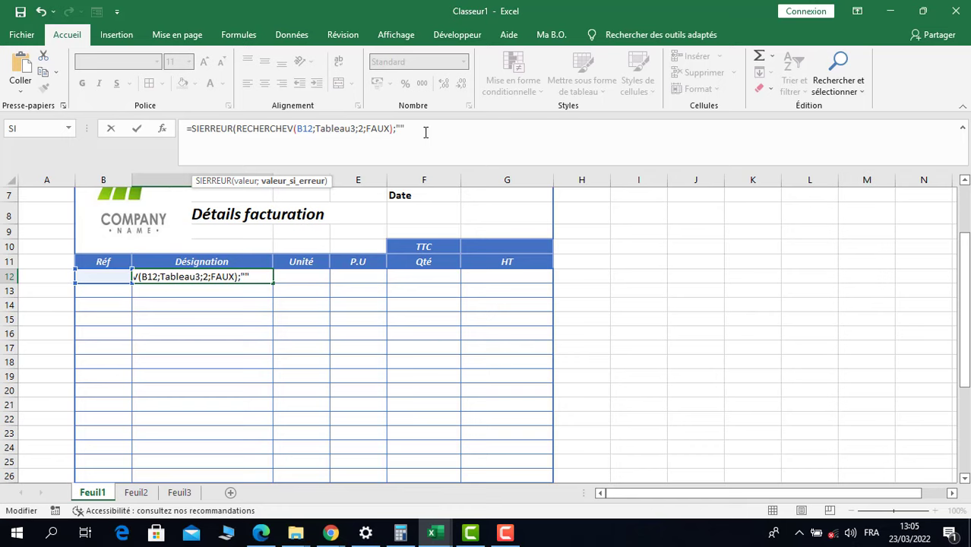
pyautogui.write('"")')
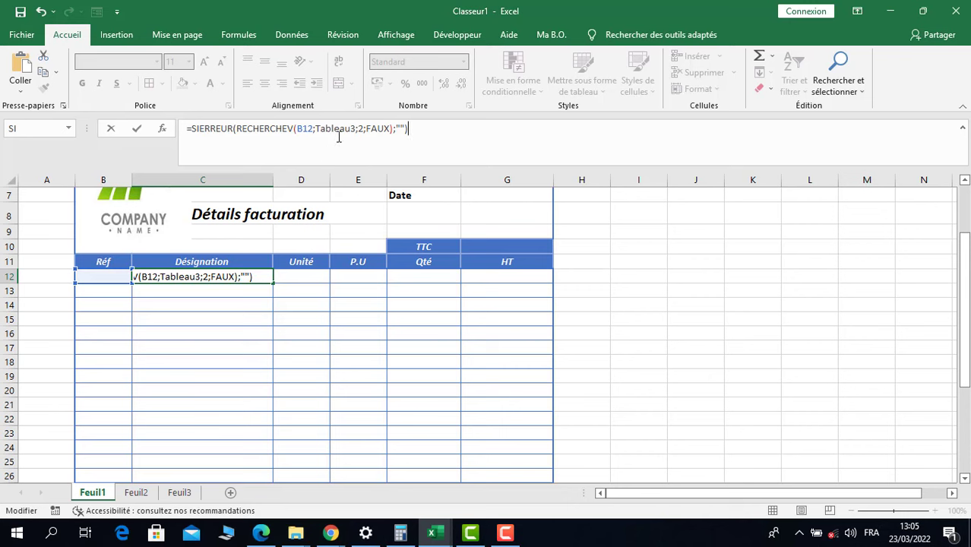
pyautogui.press('Return')
# Fill the C12 formula down the Désignation column to C37
pyautogui.click(219, 278)
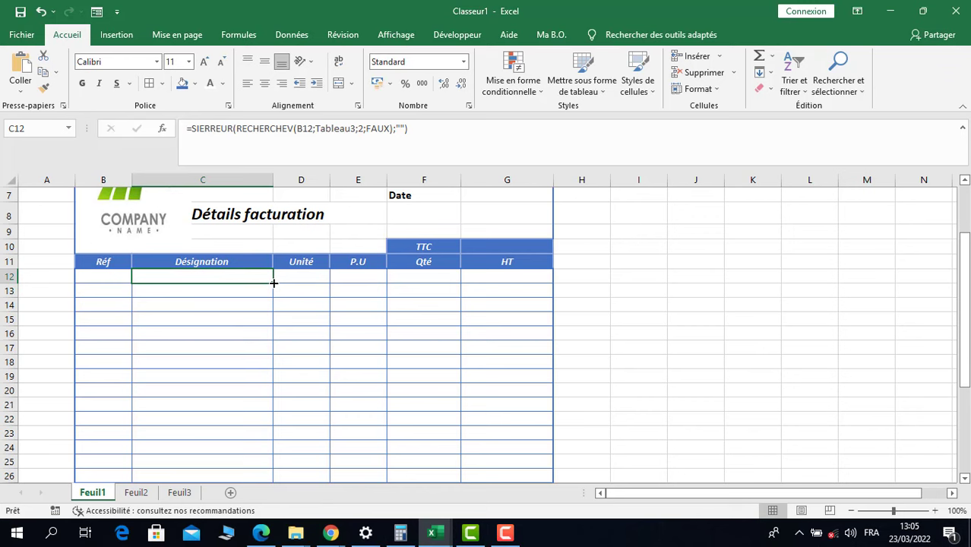
pyautogui.moveTo(274, 282)
pyautogui.mouseDown()
pyautogui.moveTo(262, 471)
pyautogui.moveTo(244, 459)
pyautogui.mouseUp()
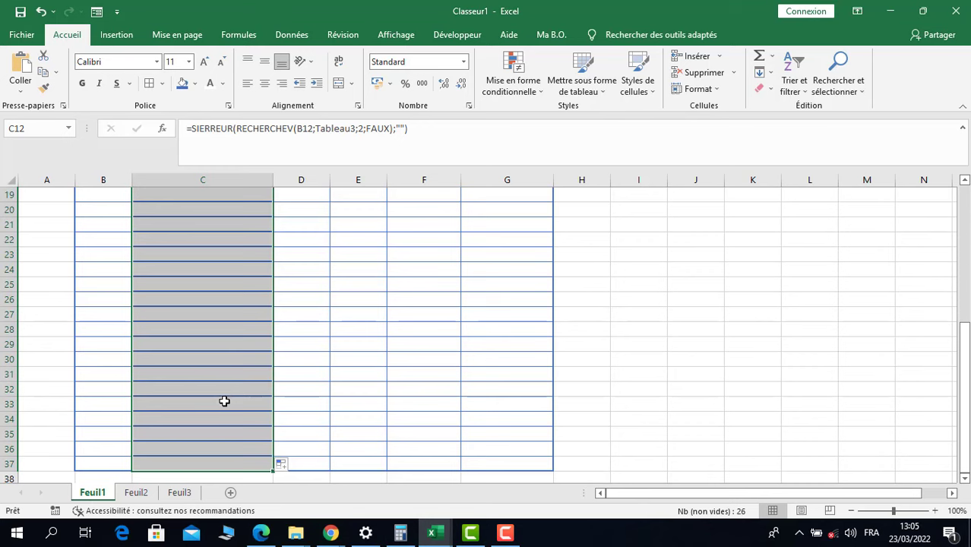
pyautogui.scroll(5, 224, 401)
pyautogui.scroll(-8, 222, 393)
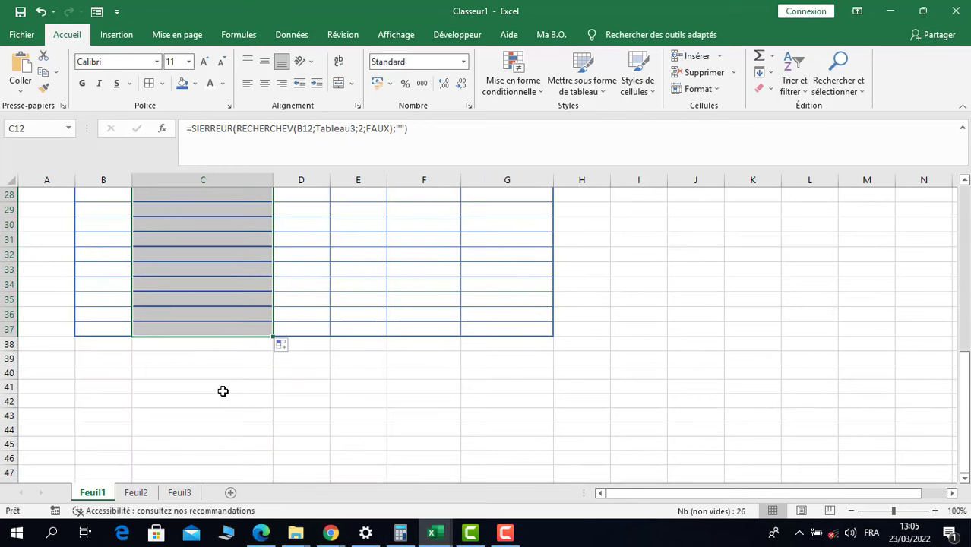
pyautogui.scroll(7, 223, 391)
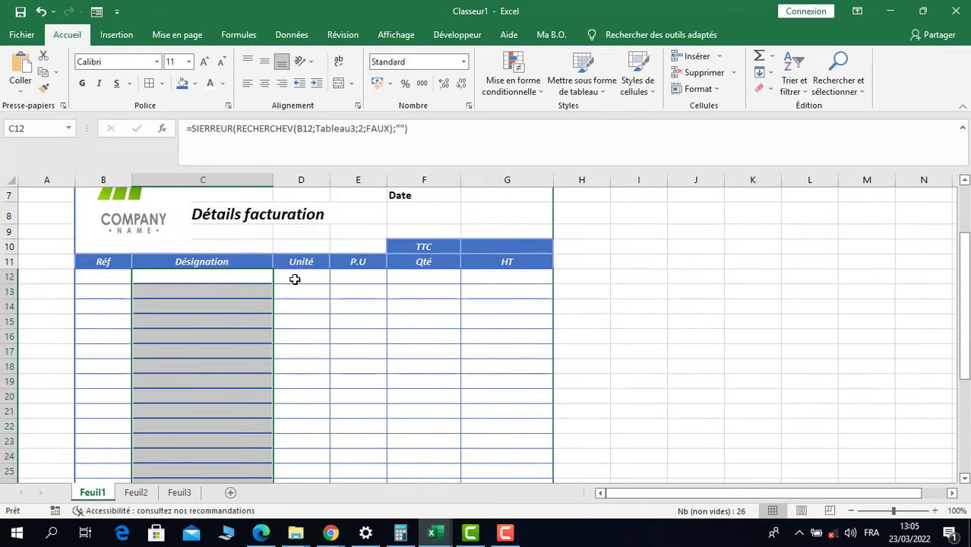
# Copy the formula text of C12 into D12 under Unité, keeping the B12 reference as it is
pyautogui.click(294, 280)
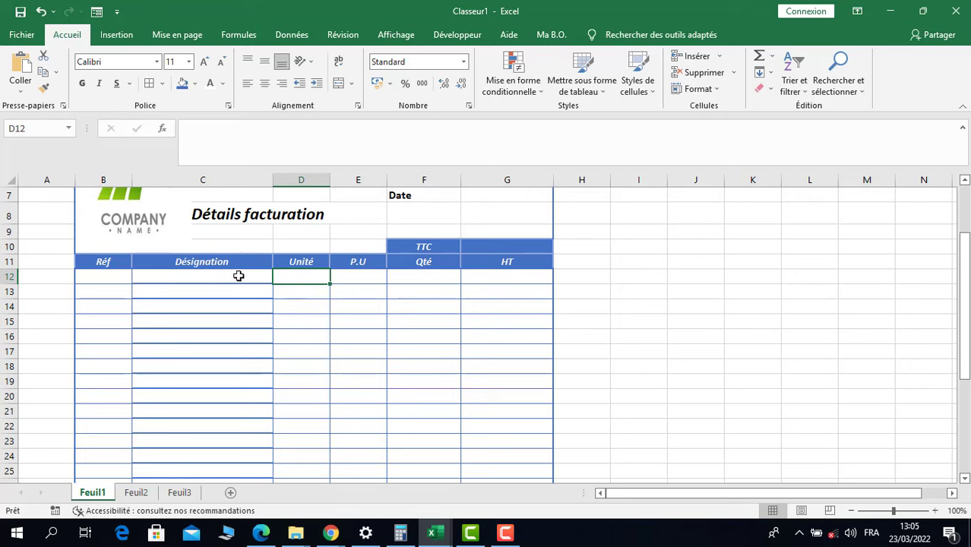
pyautogui.scroll(1, 227, 303)
pyautogui.scroll(2, 227, 303)
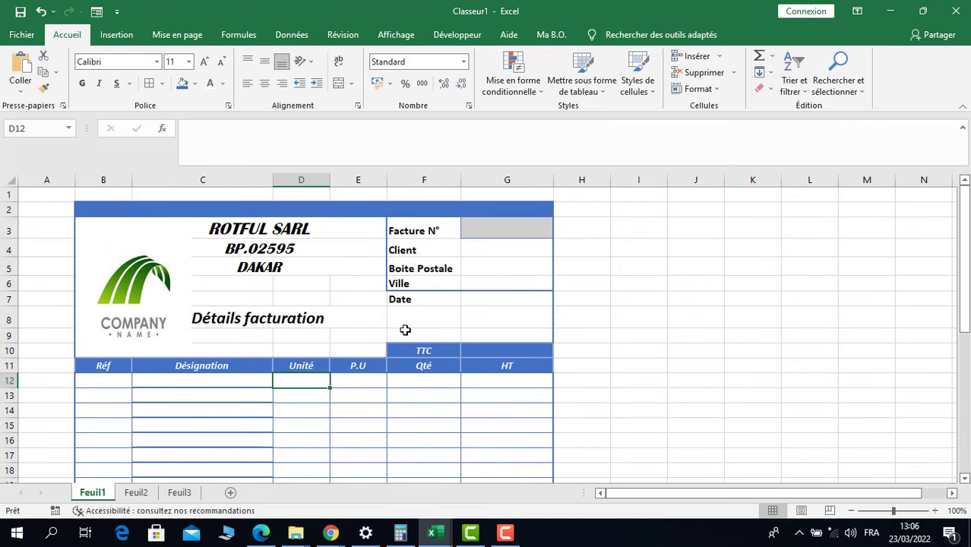
pyautogui.click(236, 379)
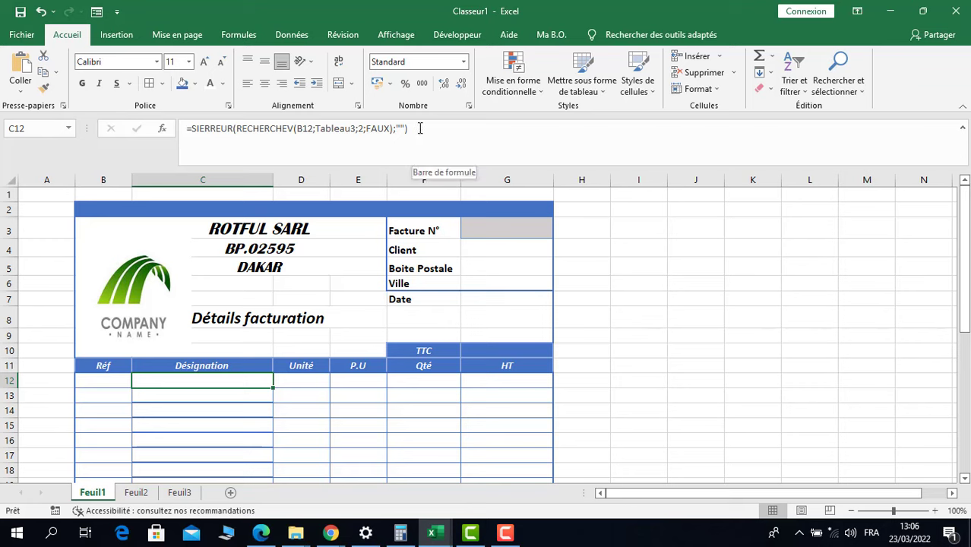
pyautogui.moveTo(409, 129); pyautogui.dragTo(177, 128)
pyautogui.hotkey('ctrl', 'c')
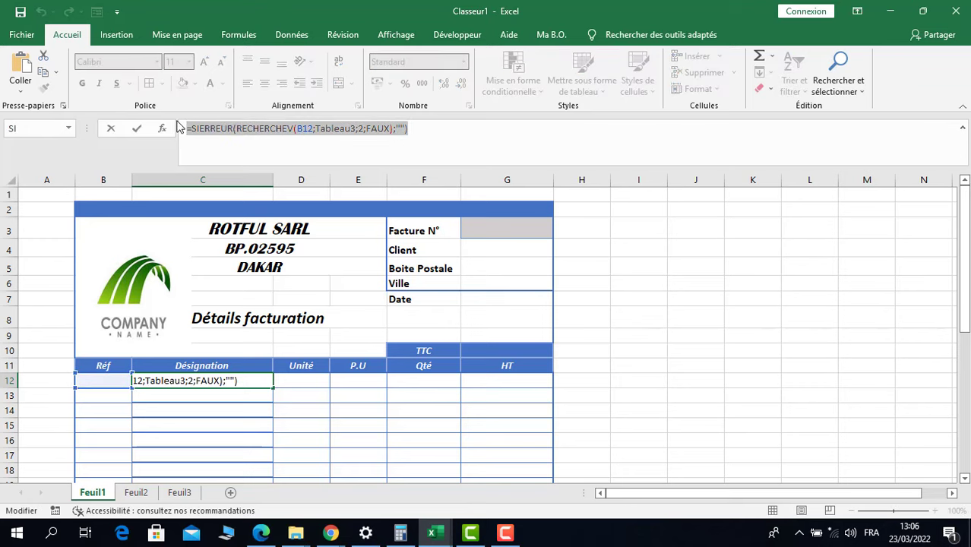
pyautogui.press('Escape')
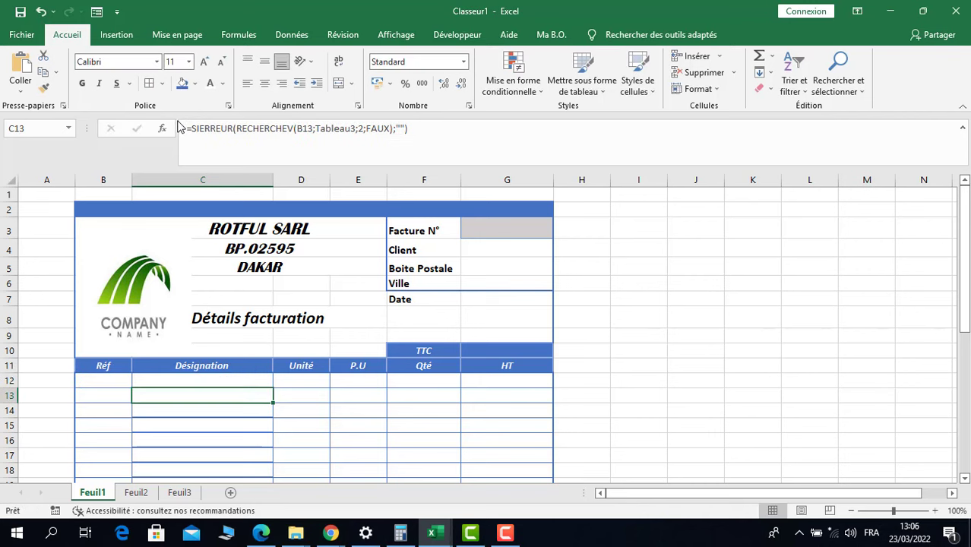
pyautogui.click(289, 380)
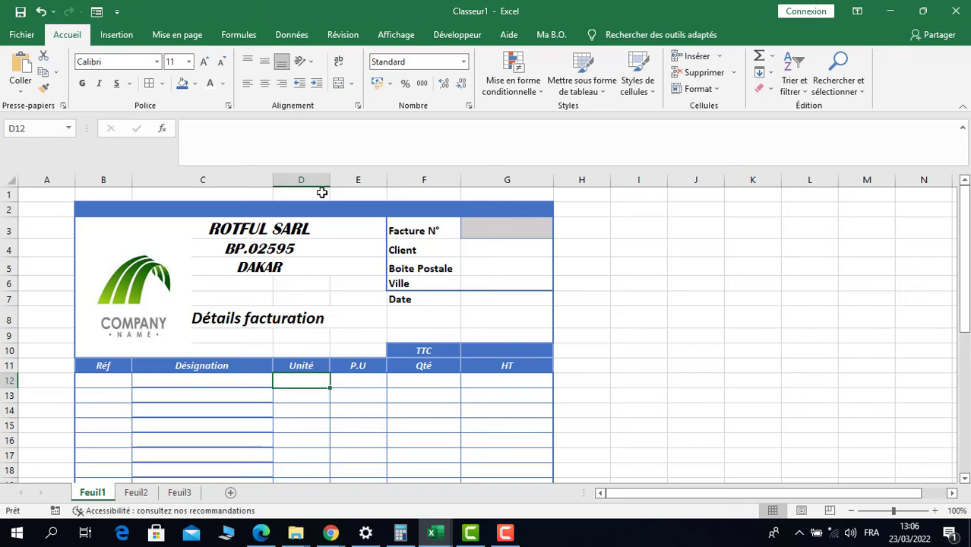
pyautogui.hotkey('ctrl', 'v')
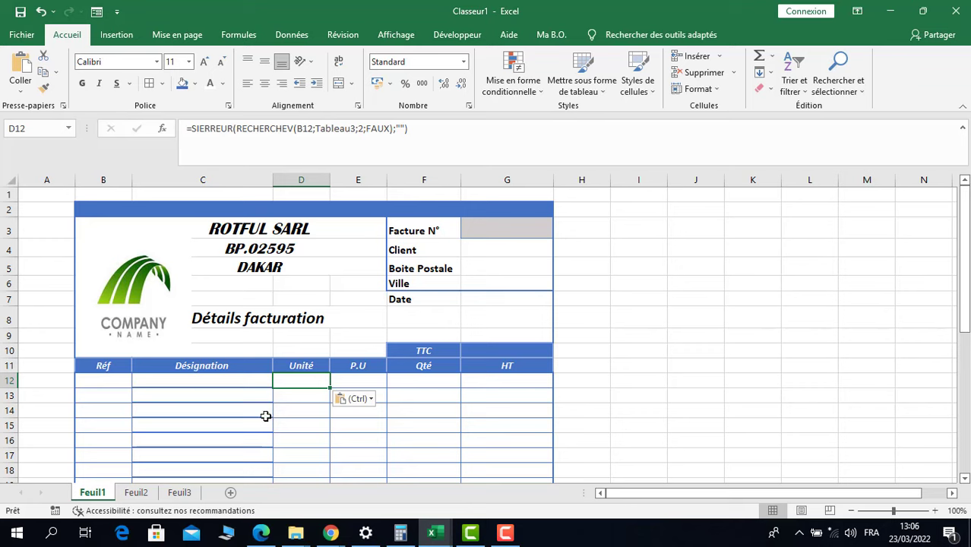
# Change the column index of the D12 lookup to 3 to return the unit: =SIERREUR(RECHERCHEV(B12;Tableau3;3;FAUX);"")
pyautogui.click(288, 395)
pyautogui.click(283, 383)
pyautogui.click(180, 493)
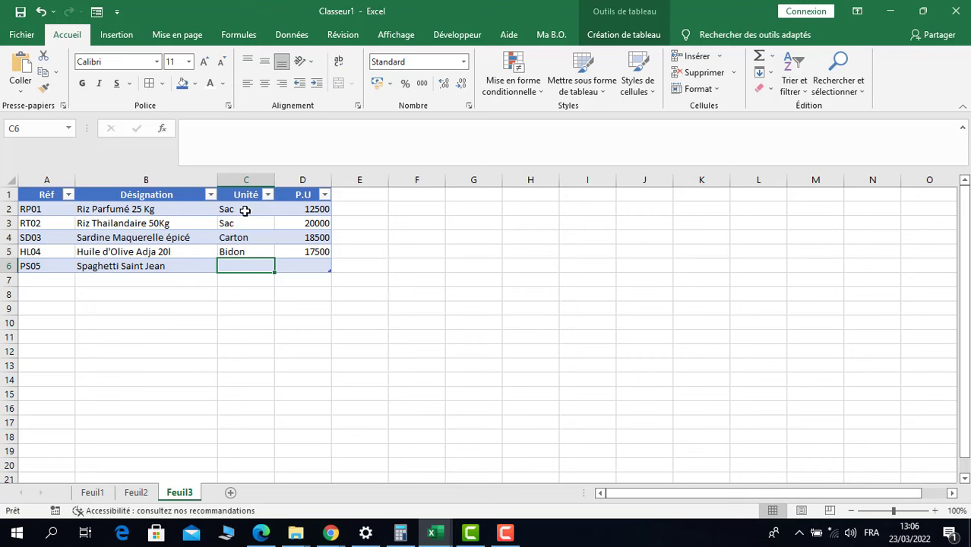
pyautogui.click(94, 494)
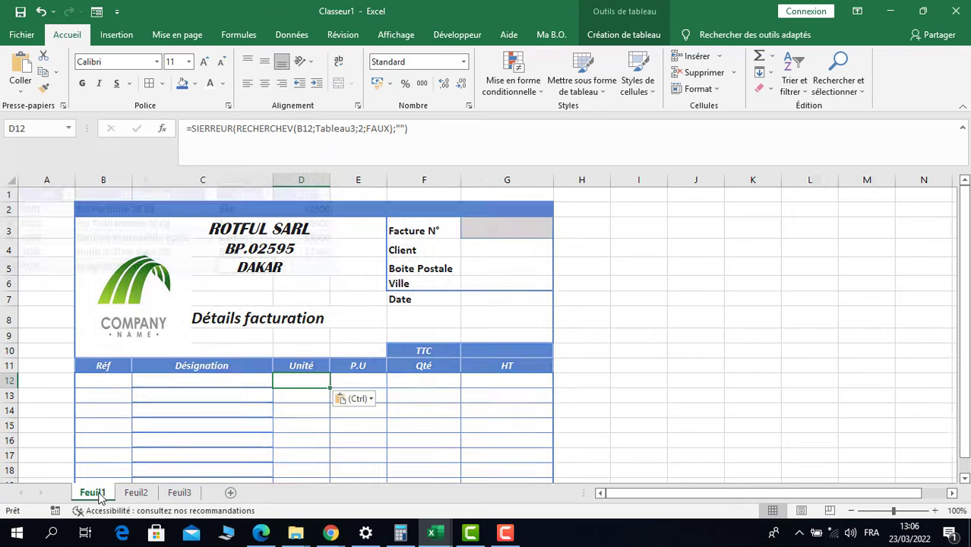
pyautogui.moveTo(297, 407); pyautogui.dragTo(306, 389)
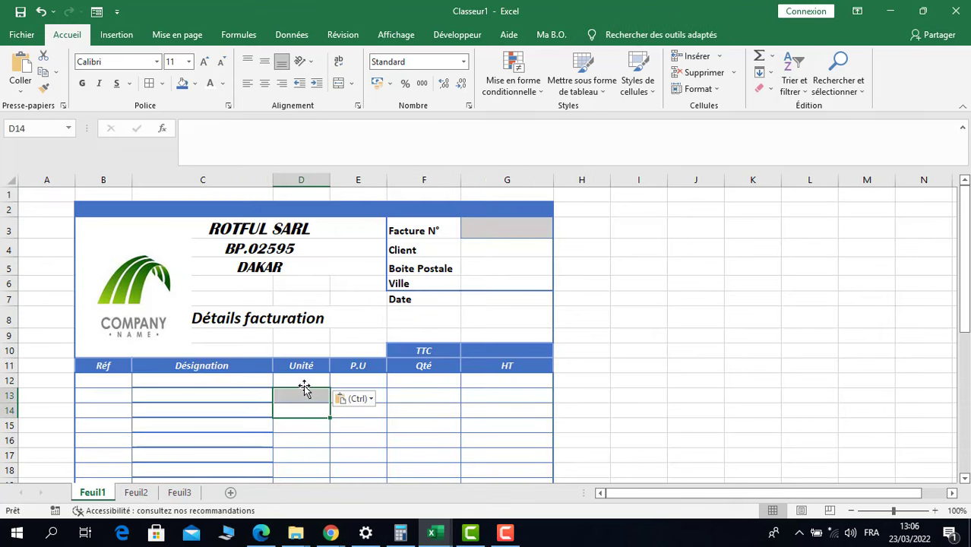
pyautogui.click(303, 380)
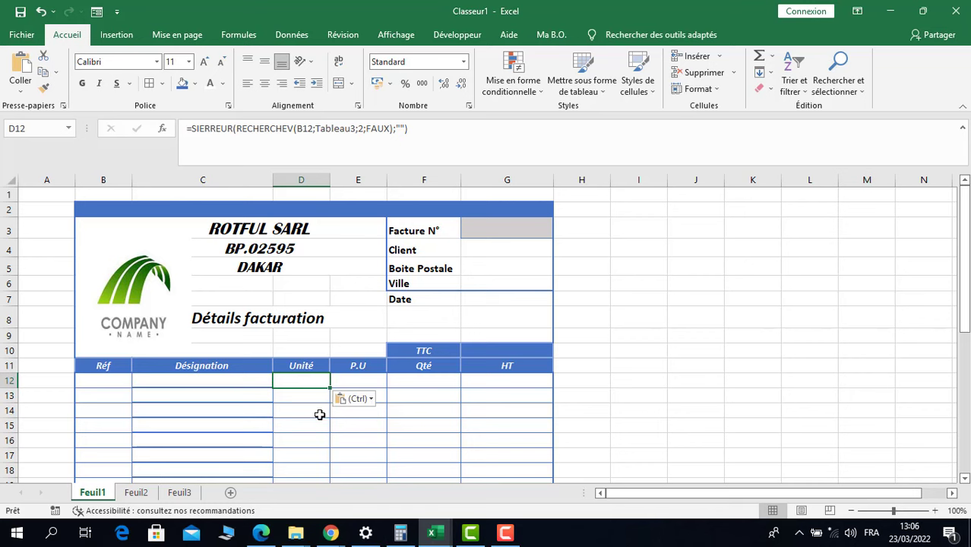
pyautogui.click(362, 128)
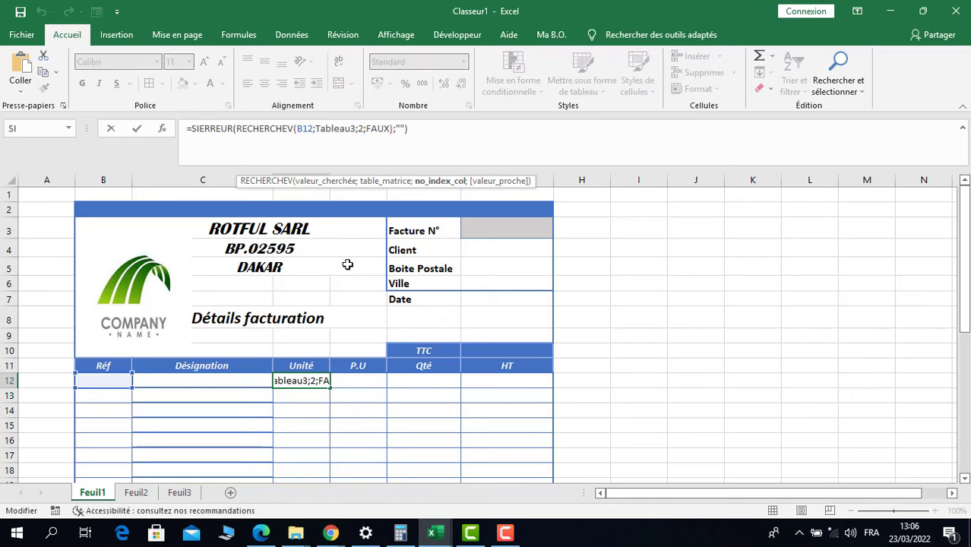
pyautogui.press('BackSpace')
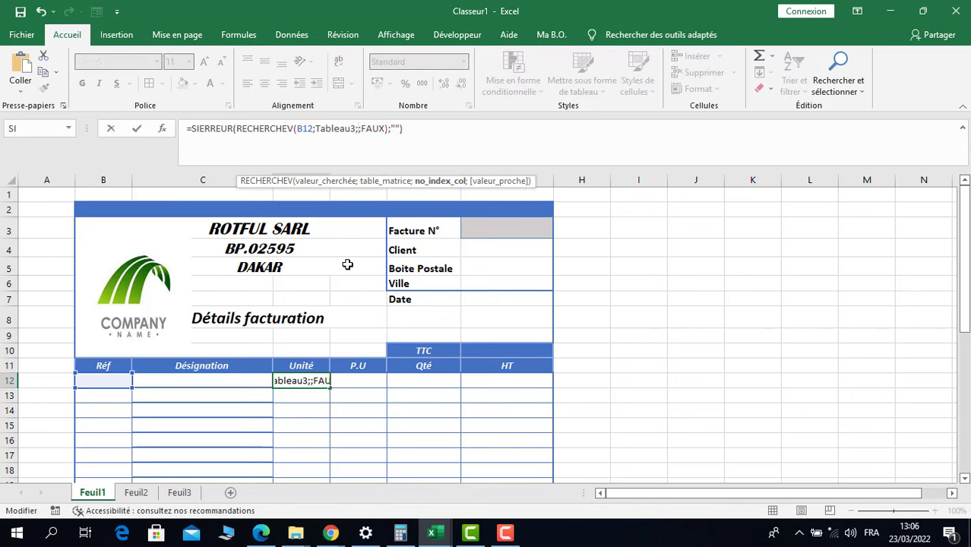
pyautogui.write('3')
pyautogui.press('Return')
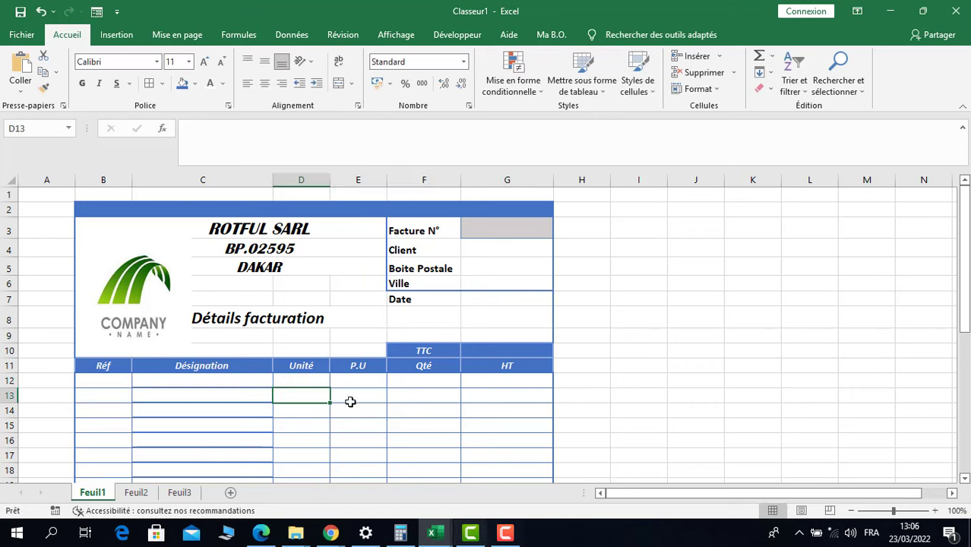
# Test the Unité lookup by choosing RT02 and SD03 in B12, and clear the reference
pyautogui.click(96, 377)
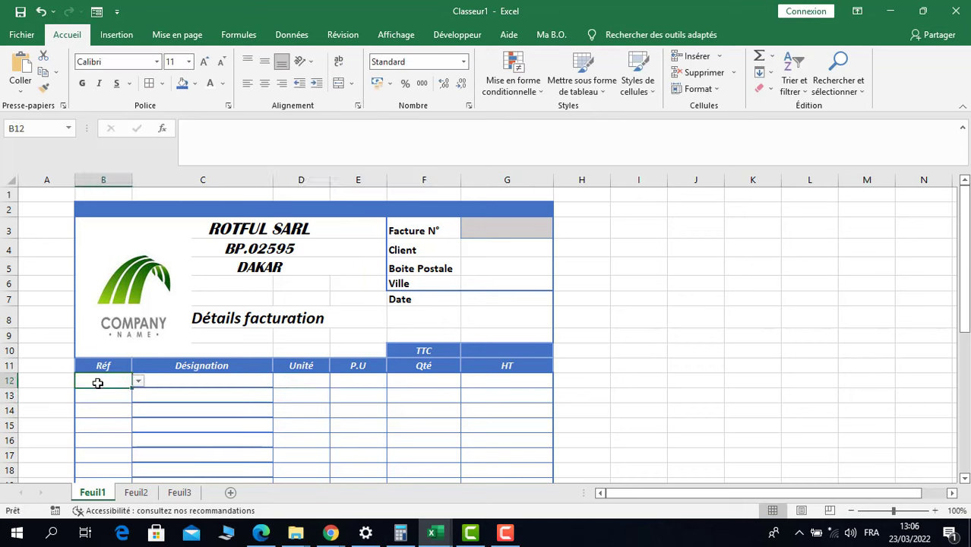
pyautogui.click(141, 385)
pyautogui.click(97, 401)
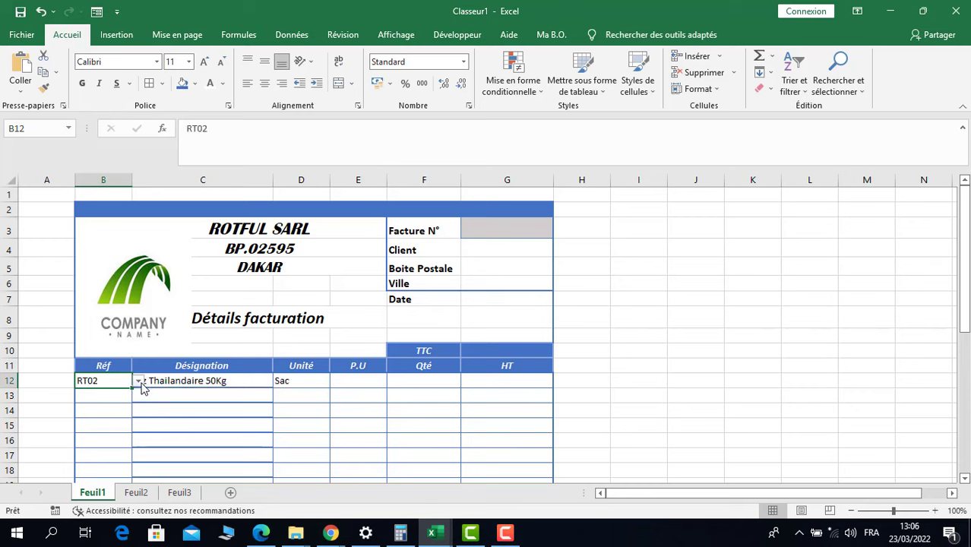
pyautogui.click(140, 385)
pyautogui.click(92, 407)
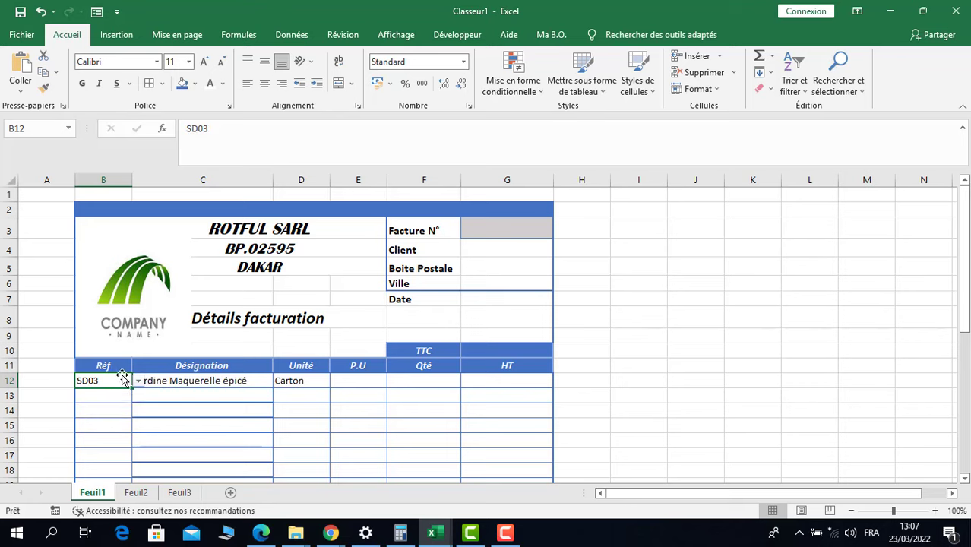
pyautogui.press('Delete')
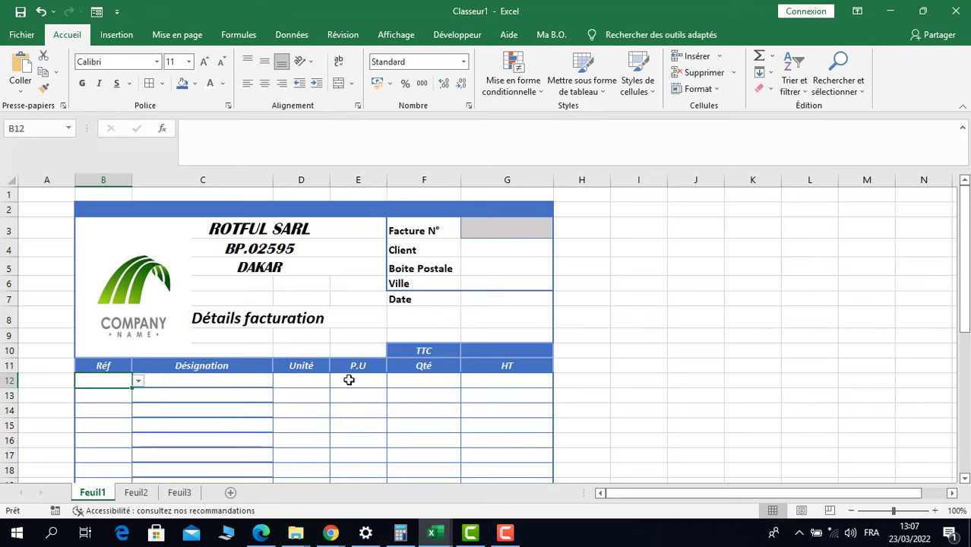
# Fill the D12 formula down the Unité column to D37
pyautogui.click(284, 380)
pyautogui.scroll(-3, 331, 403)
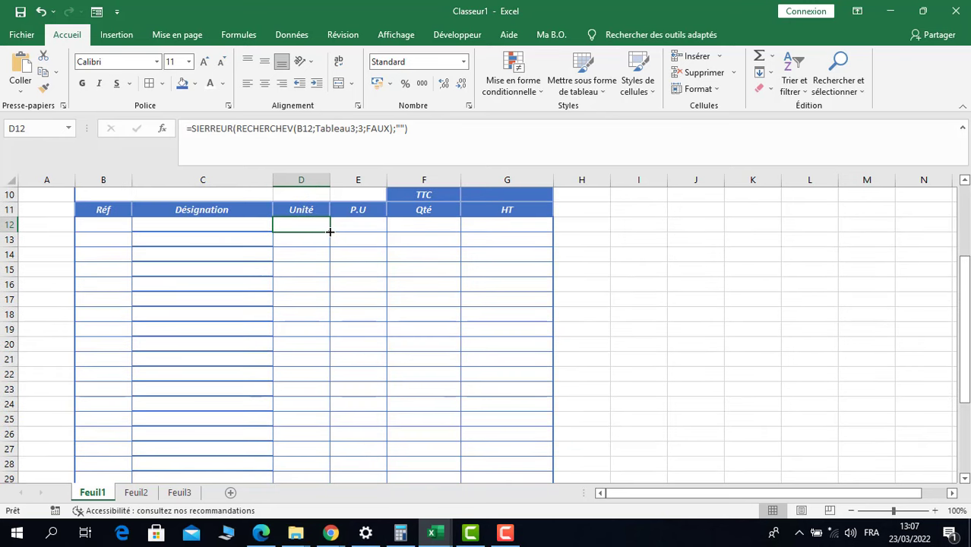
pyautogui.moveTo(329, 231); pyautogui.dragTo(318, 395)
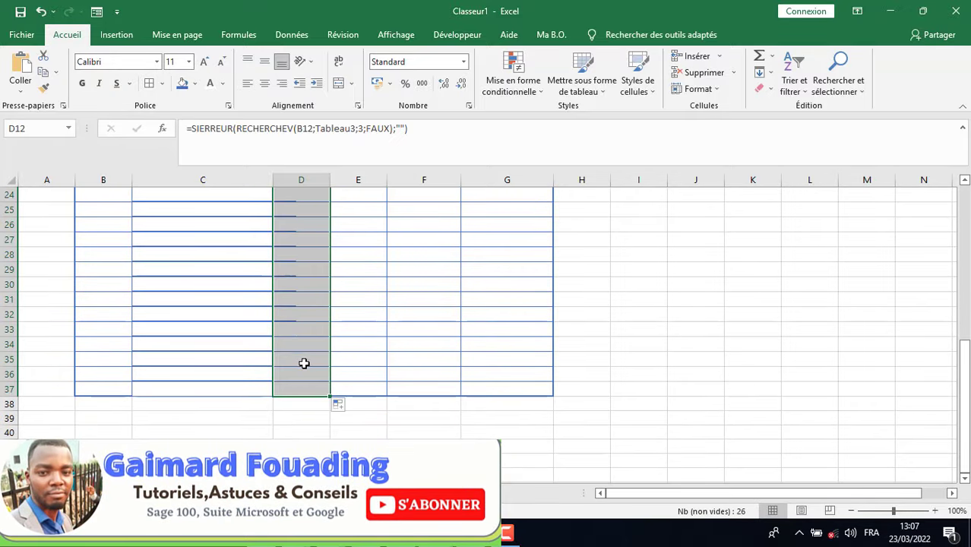
pyautogui.scroll(8, 302, 366)
pyautogui.scroll(-2, 336, 372)
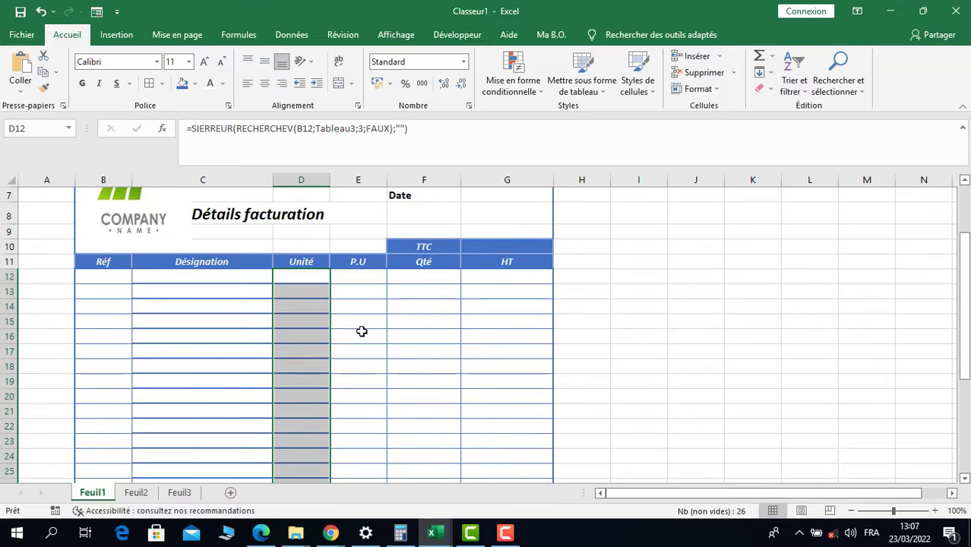
# Copy the formula text of D12 into E12 under P.U, keeping the B12 reference as it is
pyautogui.click(350, 277)
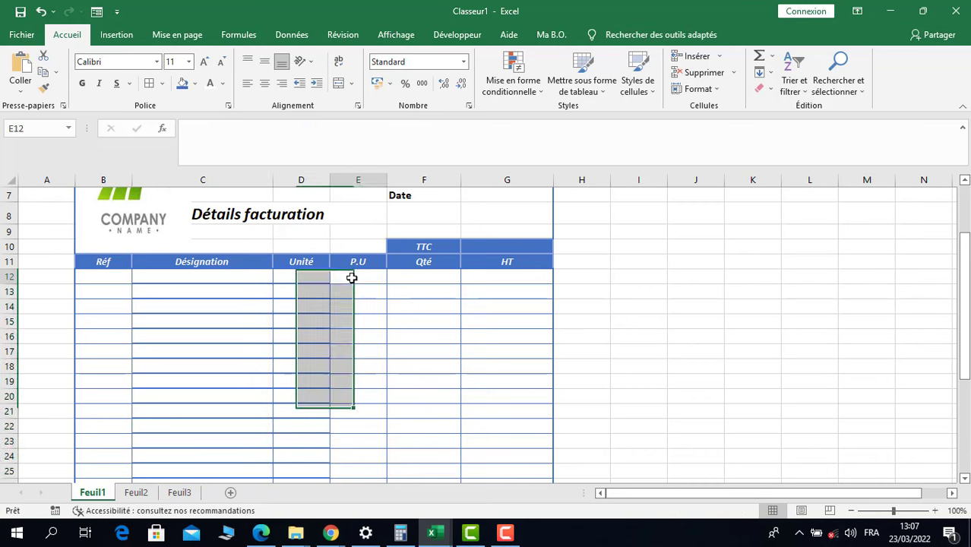
pyautogui.click(292, 278)
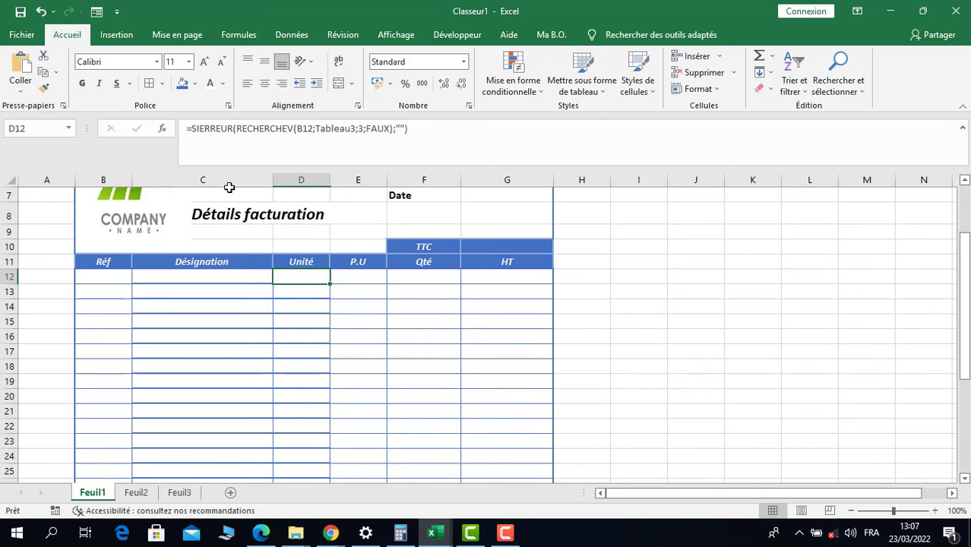
pyautogui.moveTo(417, 129); pyautogui.dragTo(171, 130)
pyautogui.hotkey('ctrl', 'c')
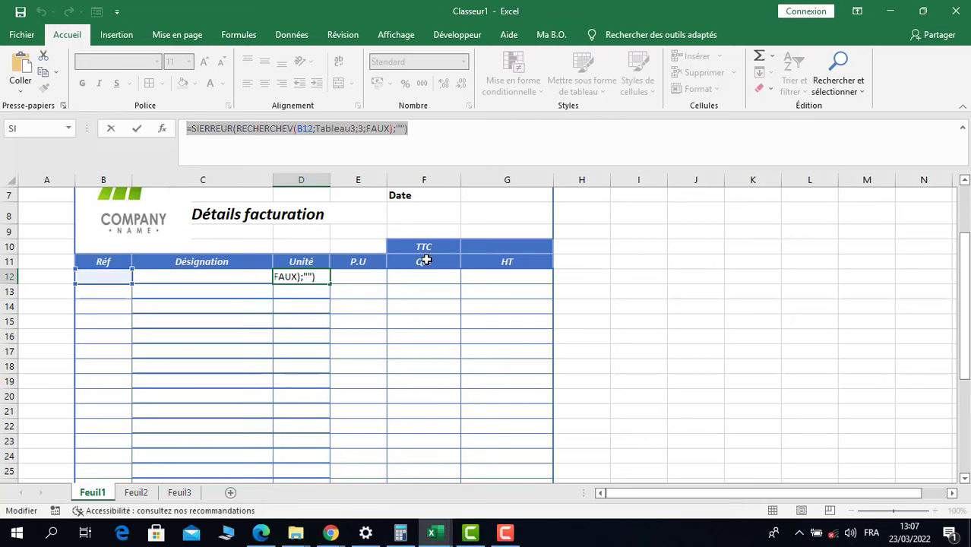
pyautogui.press('Return')
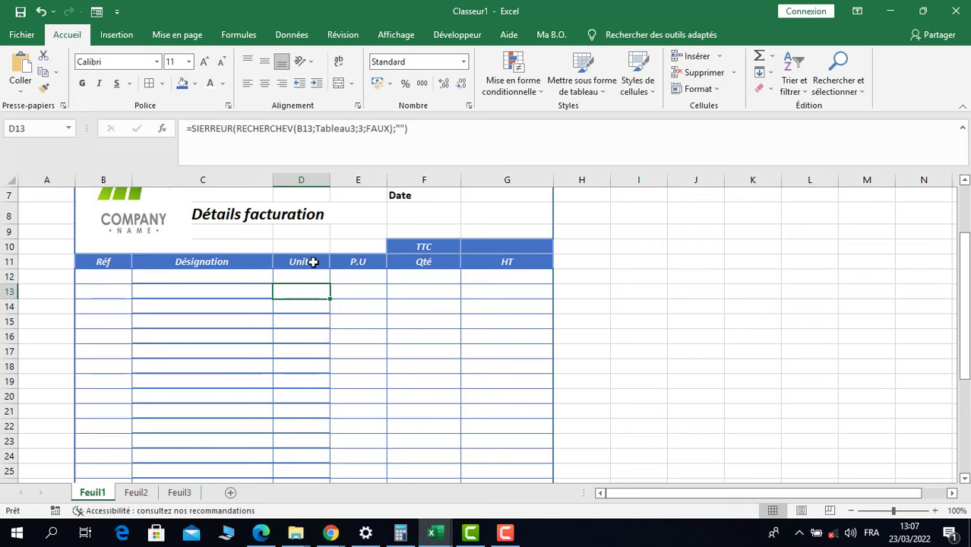
pyautogui.click(357, 279)
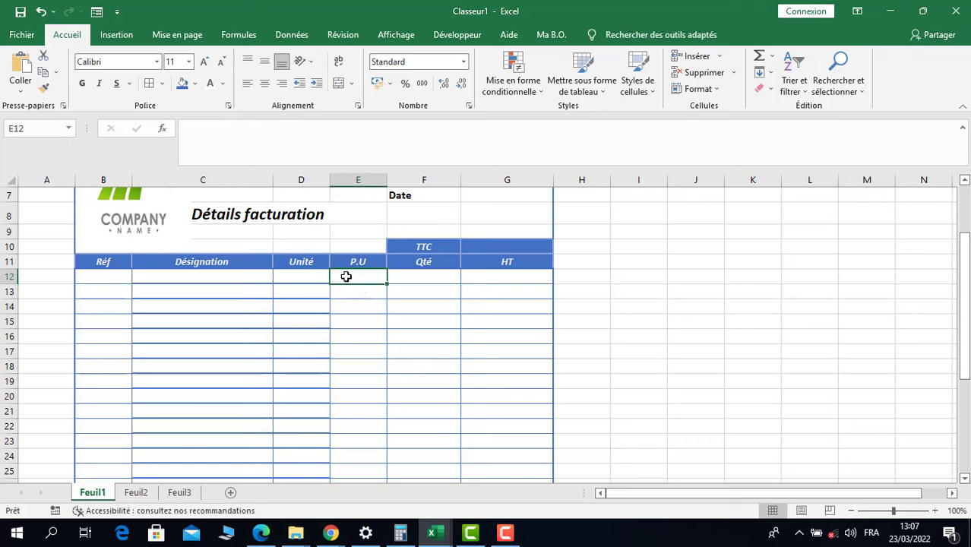
pyautogui.hotkey('ctrl', 'v')
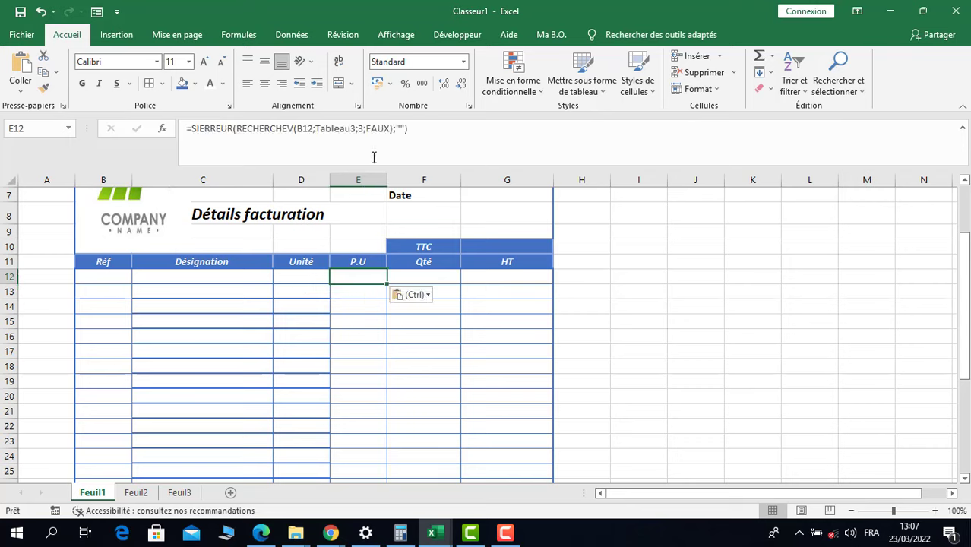
# Change the column index of the E12 lookup to 4 to return the unit price: =SIERREUR(RECHERCHEV(B12;Tableau3;4;FAUX);"")
pyautogui.click(363, 128)
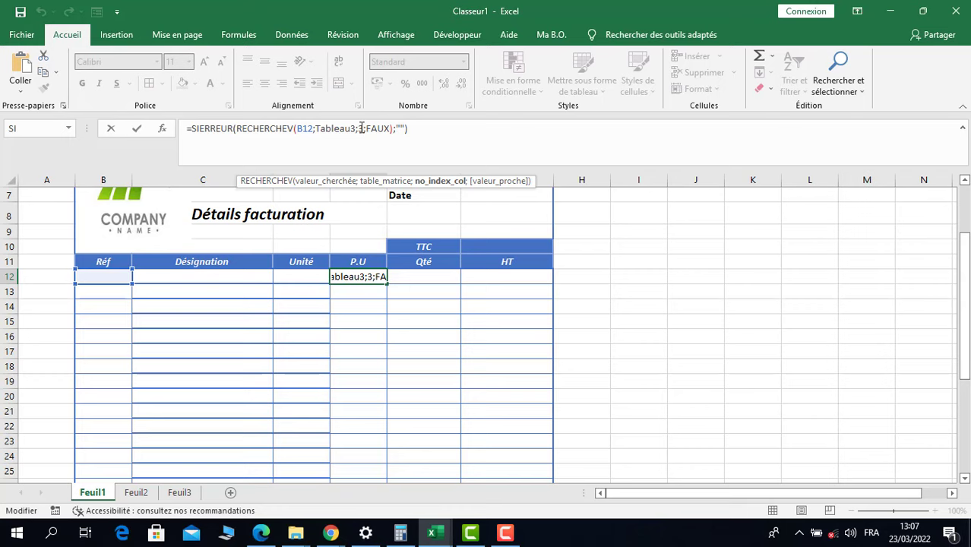
pyautogui.press('BackSpace')
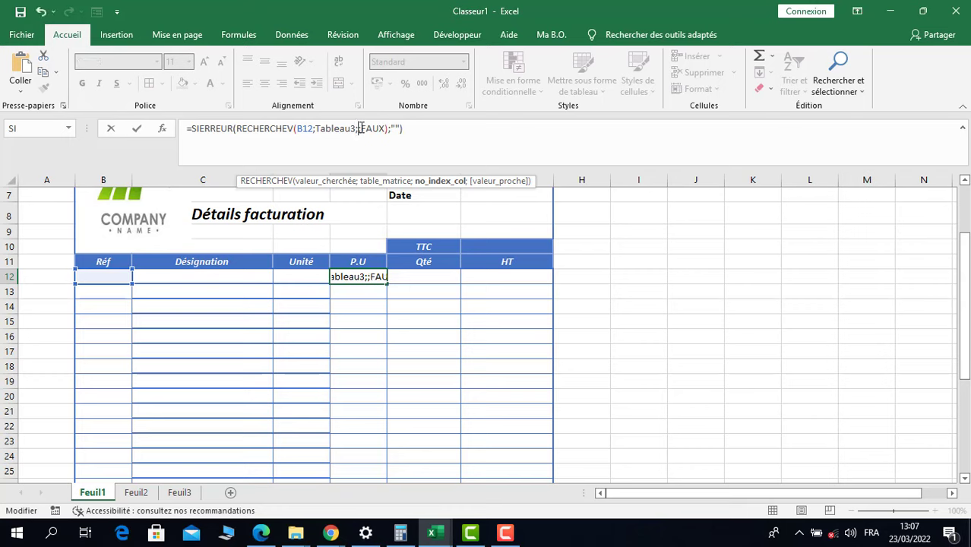
pyautogui.write('4')
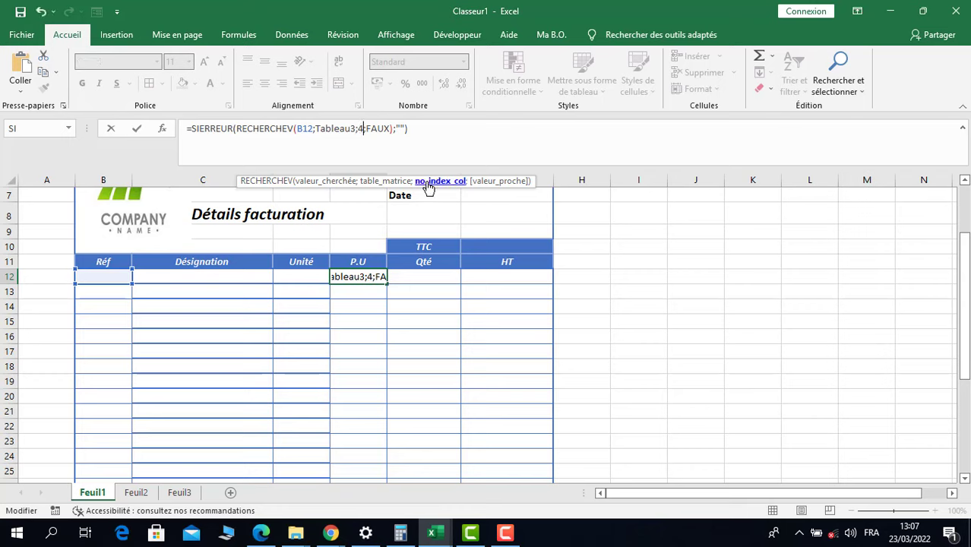
pyautogui.press('Return')
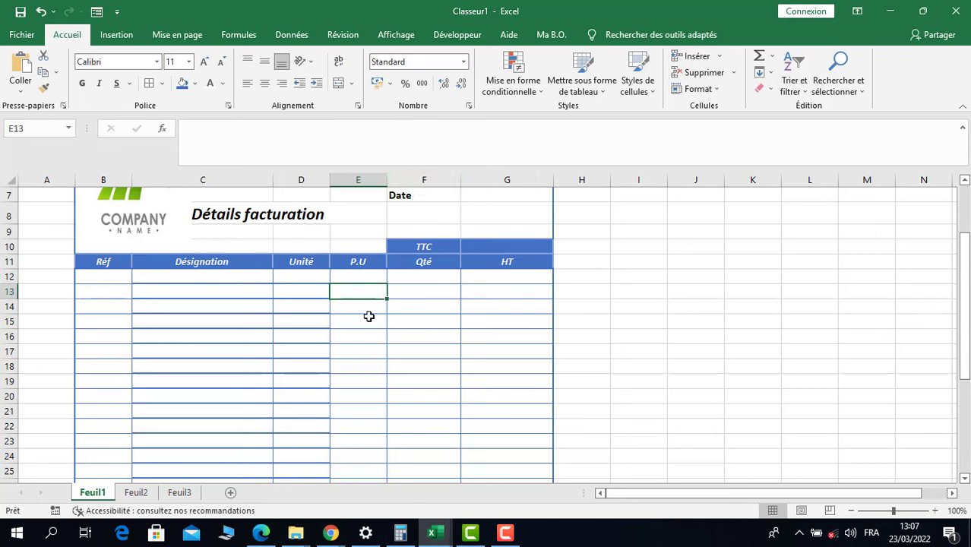
pyautogui.click(368, 278)
# Test the P.U lookup by choosing SD03 in B12, and switch the reference to HL04
pyautogui.click(91, 276)
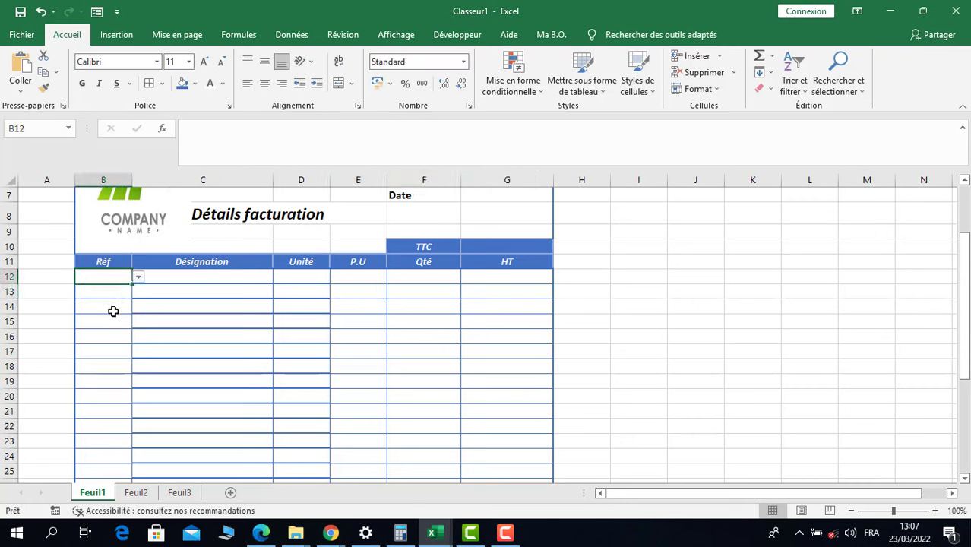
pyautogui.click(138, 278)
pyautogui.click(103, 309)
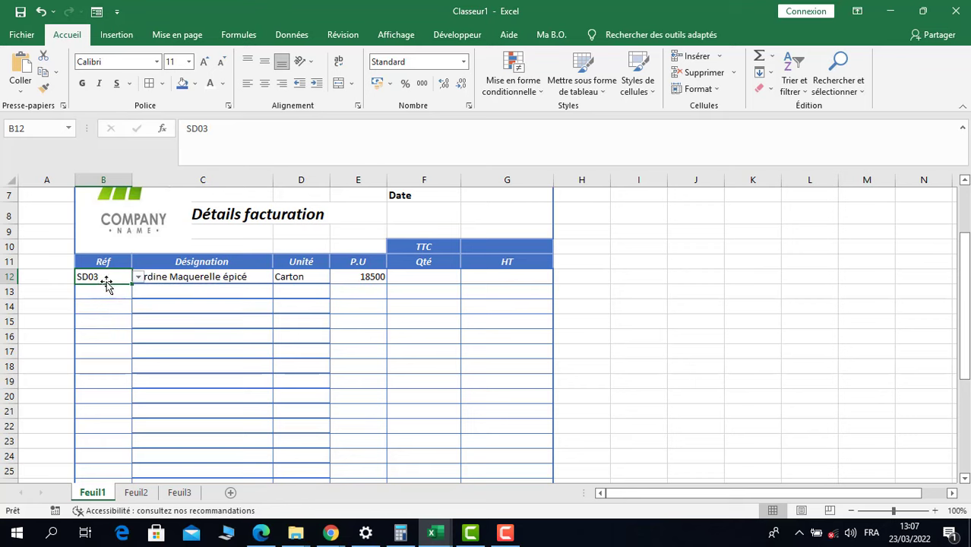
pyautogui.click(139, 277)
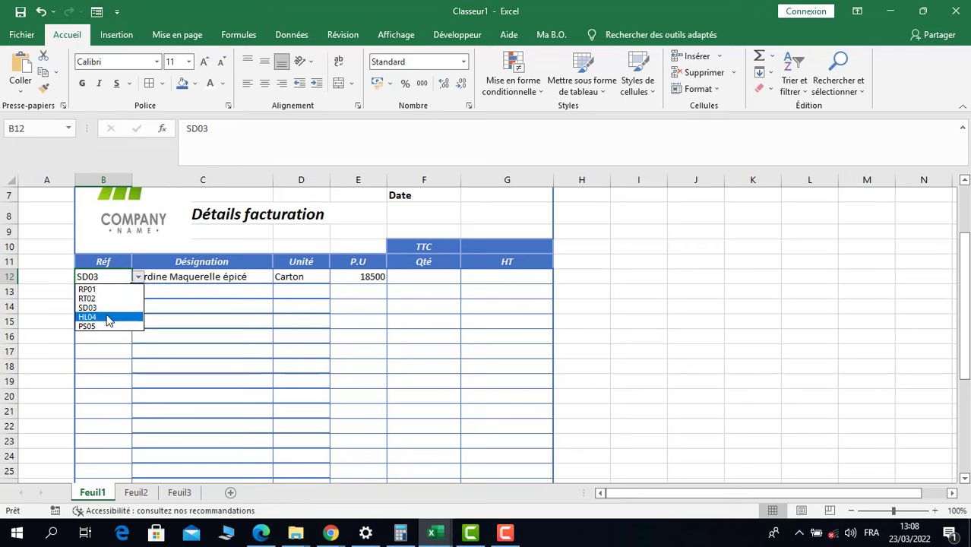
pyautogui.click(108, 318)
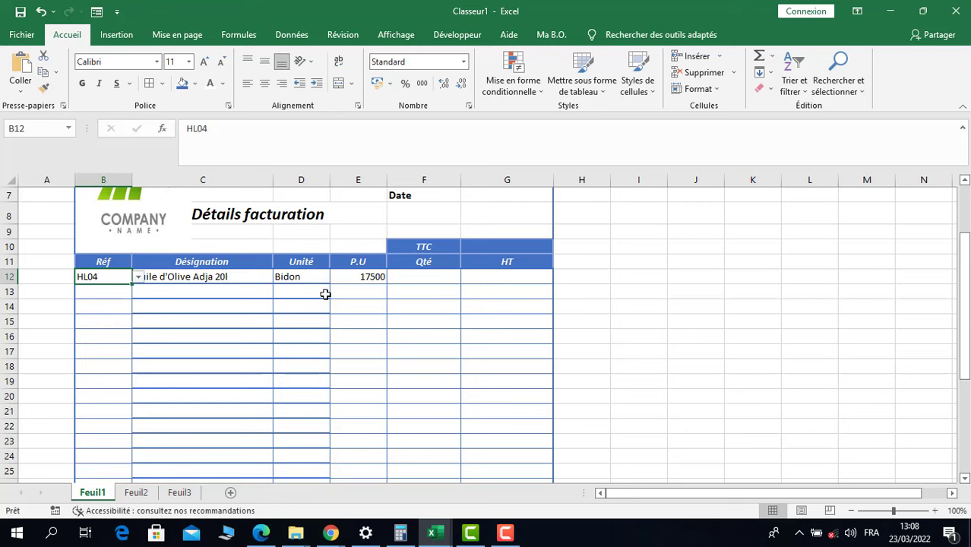
# Fill the E12 formula down the P.U column to E37
pyautogui.click(348, 277)
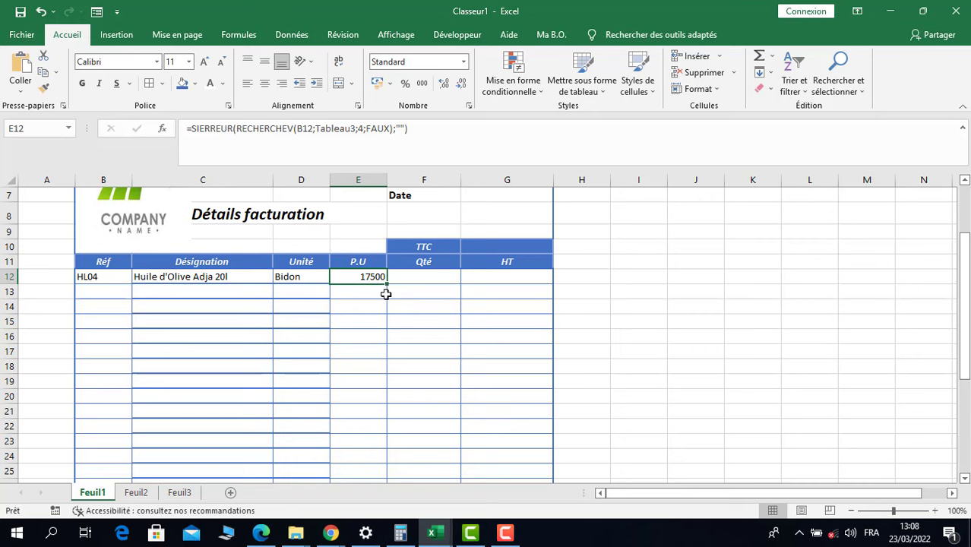
pyautogui.moveTo(388, 284); pyautogui.dragTo(353, 442)
pyautogui.scroll(6, 353, 414)
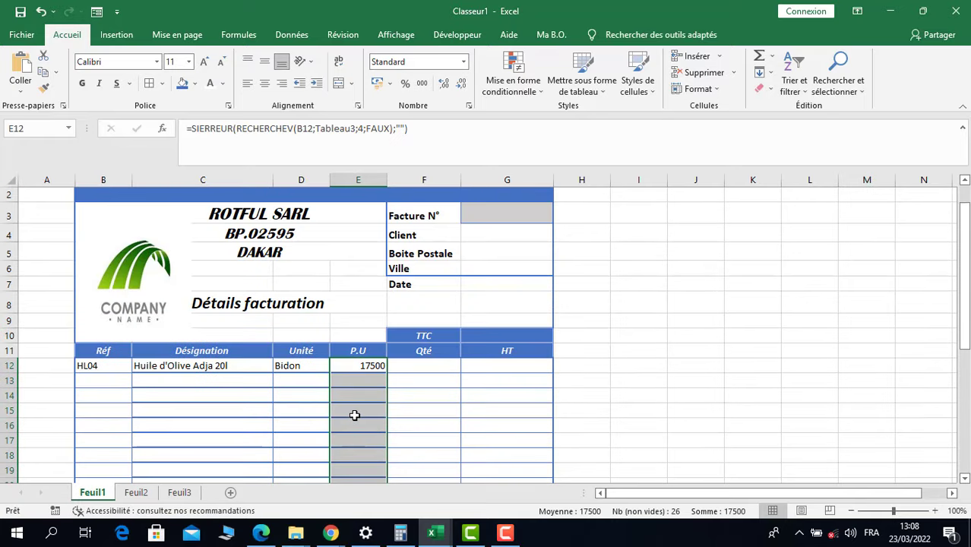
pyautogui.click(351, 427)
pyautogui.click(367, 365)
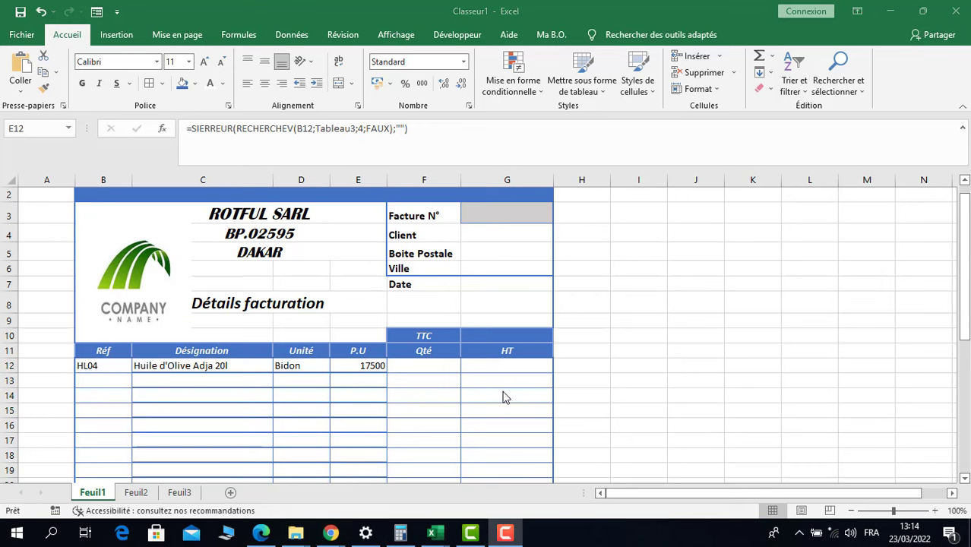
# Enter the formula =E12*F12 in G12 under HT to multiply the unit price by the quantity
pyautogui.scroll(1, 554, 413)
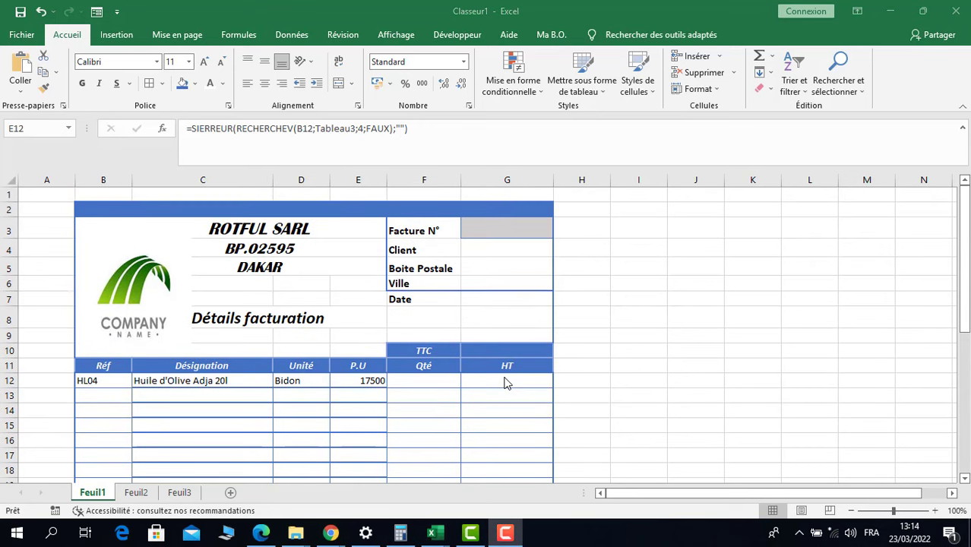
pyautogui.click(504, 382)
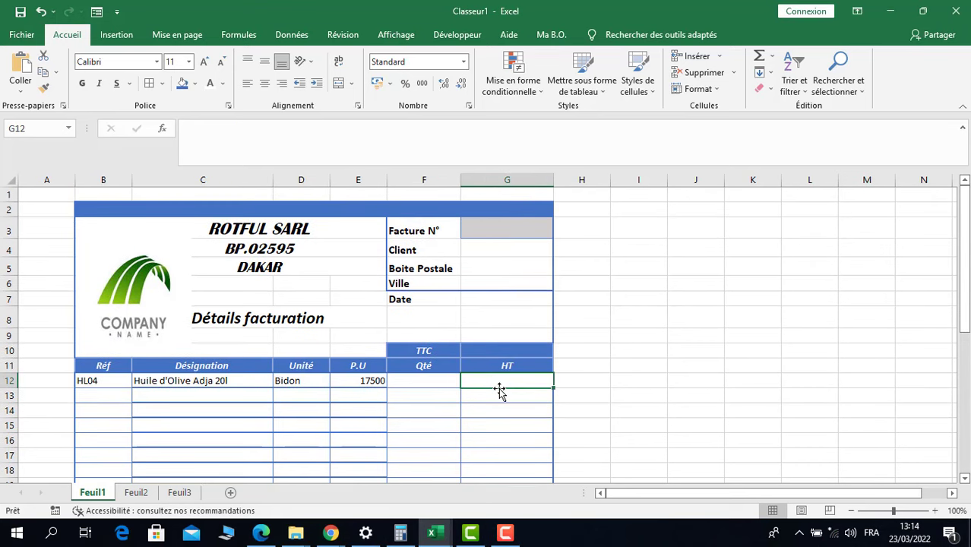
pyautogui.write('=')
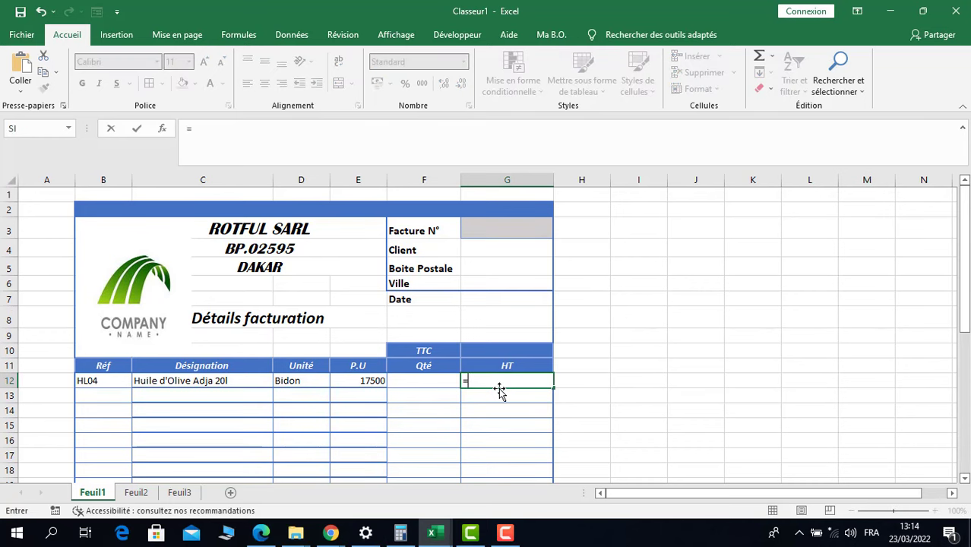
pyautogui.click(354, 382)
pyautogui.write('*')
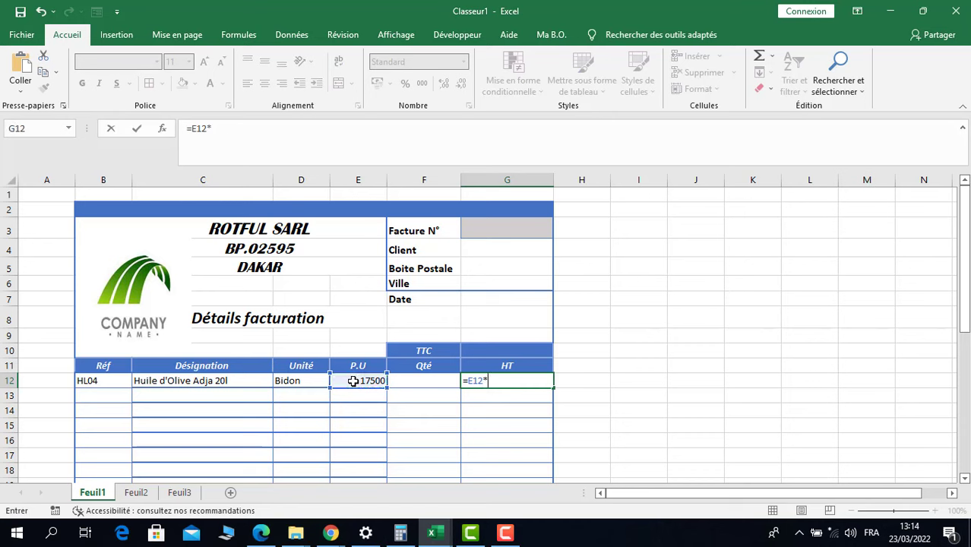
pyautogui.click(434, 376)
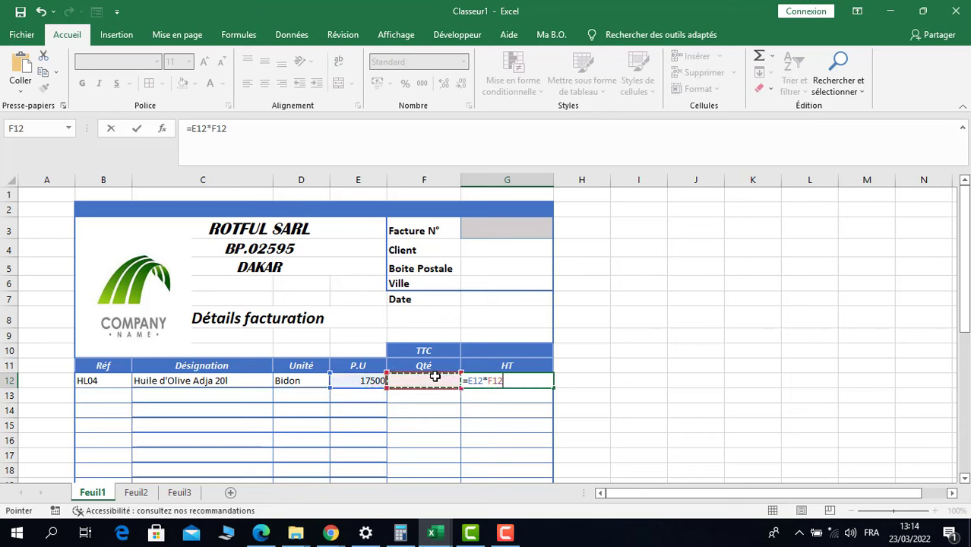
pyautogui.press('Return')
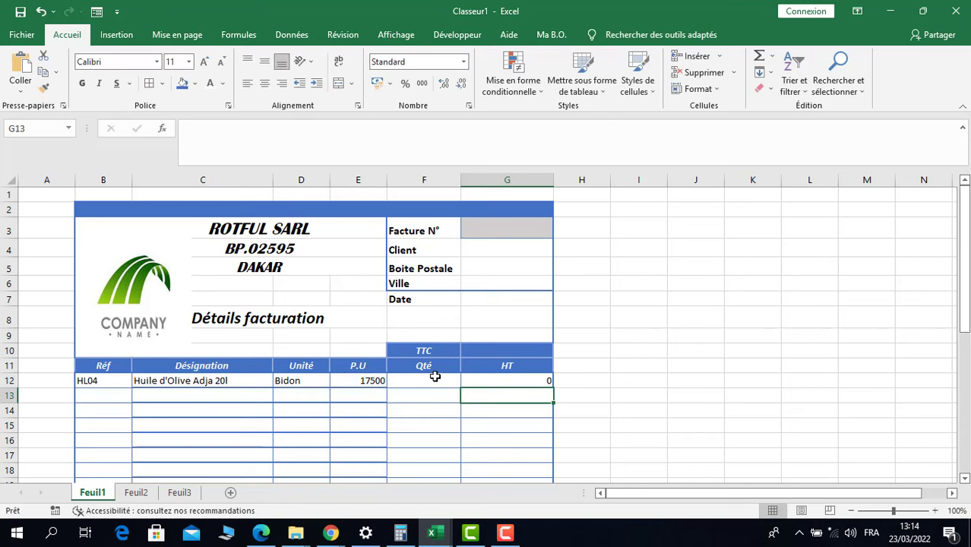
# Fill the plain multiplication formula from G12 down the HT column to G37
pyautogui.click(518, 381)
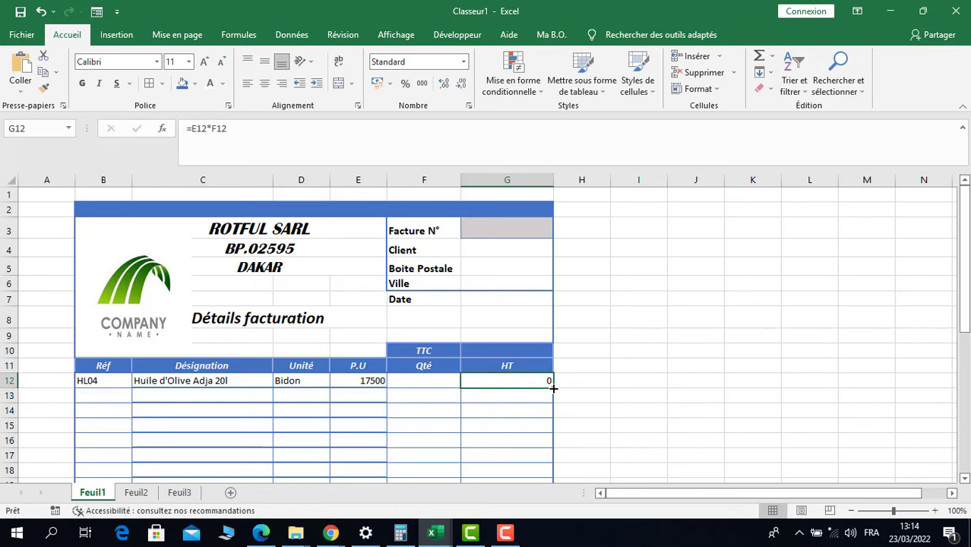
pyautogui.moveTo(553, 388); pyautogui.dragTo(531, 457)
pyautogui.scroll(5, 513, 376)
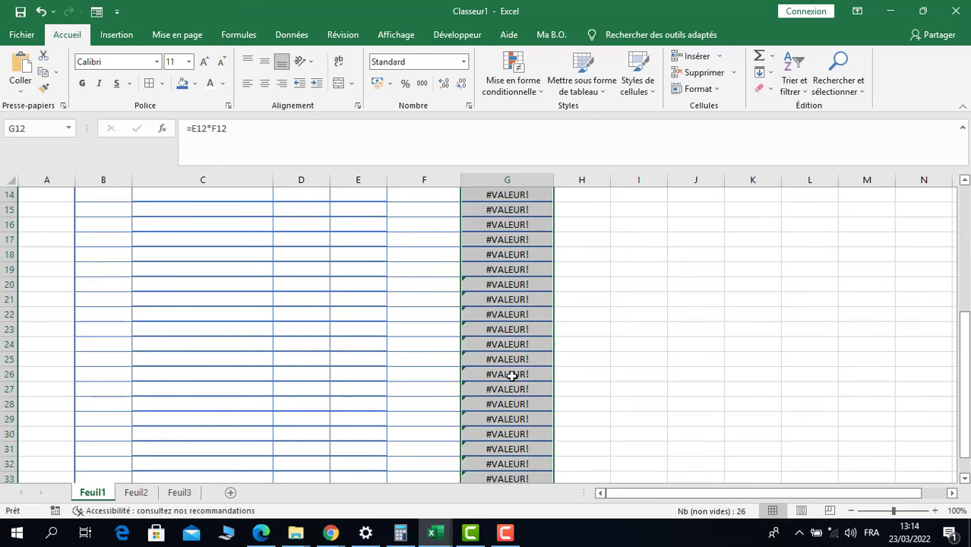
pyautogui.scroll(2, 513, 376)
pyautogui.click(509, 411)
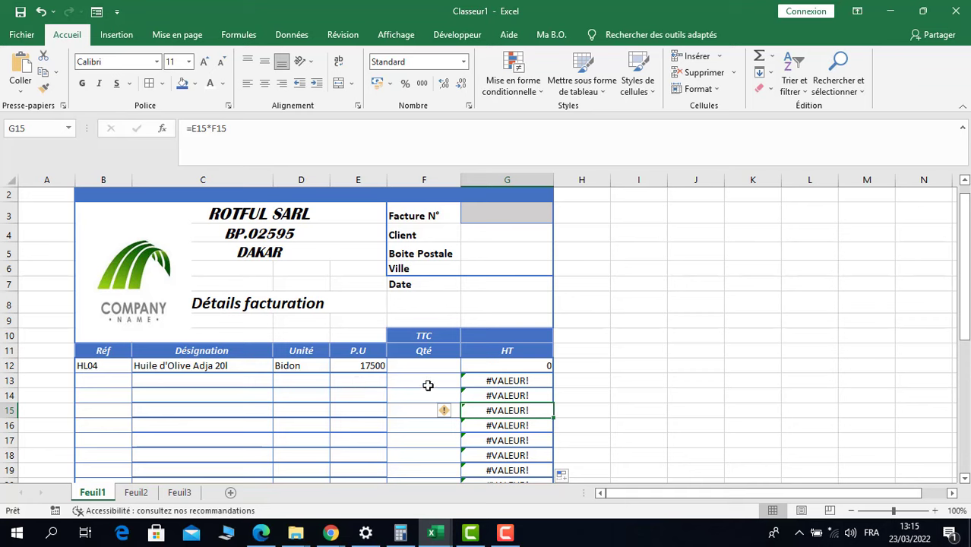
# Wrap the G12 formula in SIERREUR with an empty text fallback: =SIERREUR(E12*F12;"")
pyautogui.click(511, 368)
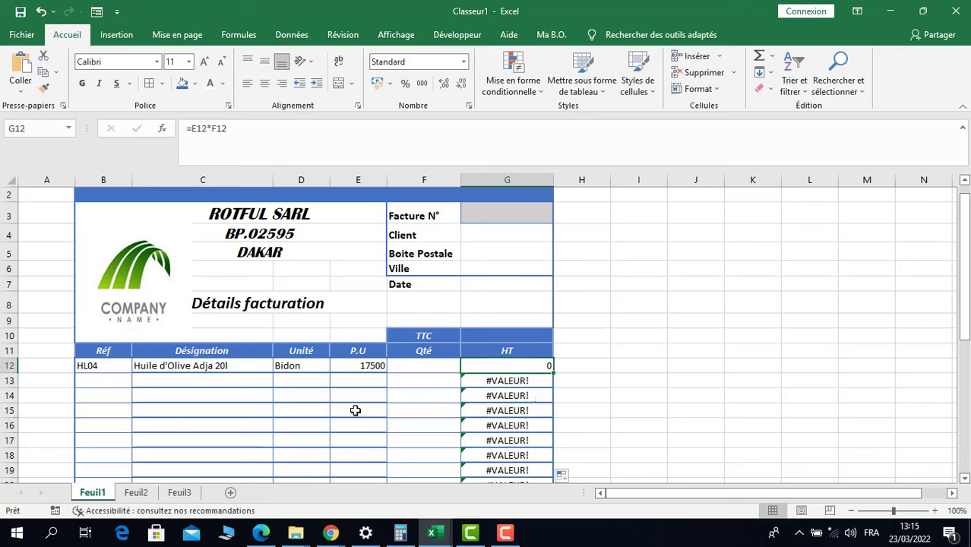
pyautogui.click(193, 128)
pyautogui.write('sie')
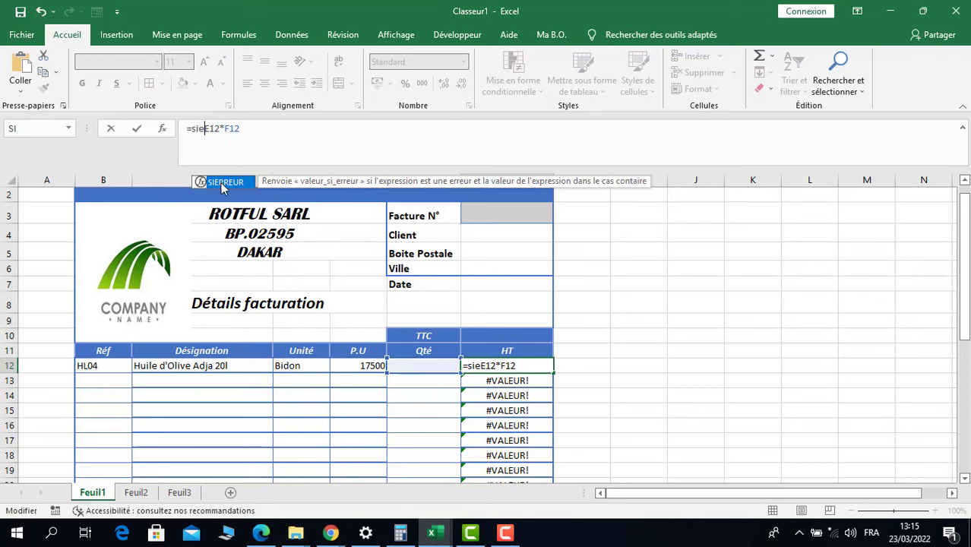
pyautogui.doubleClick(222, 183)
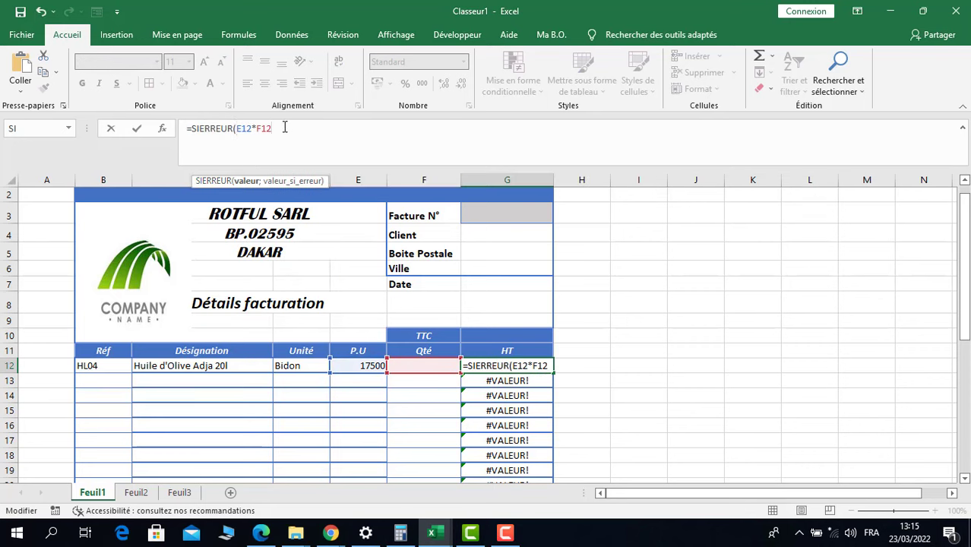
pyautogui.write(';')
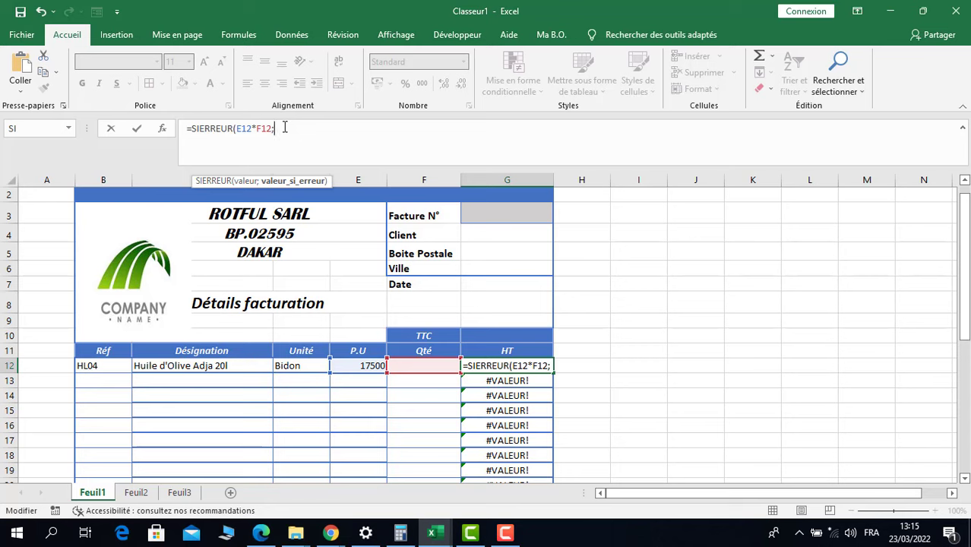
pyautogui.write('""')
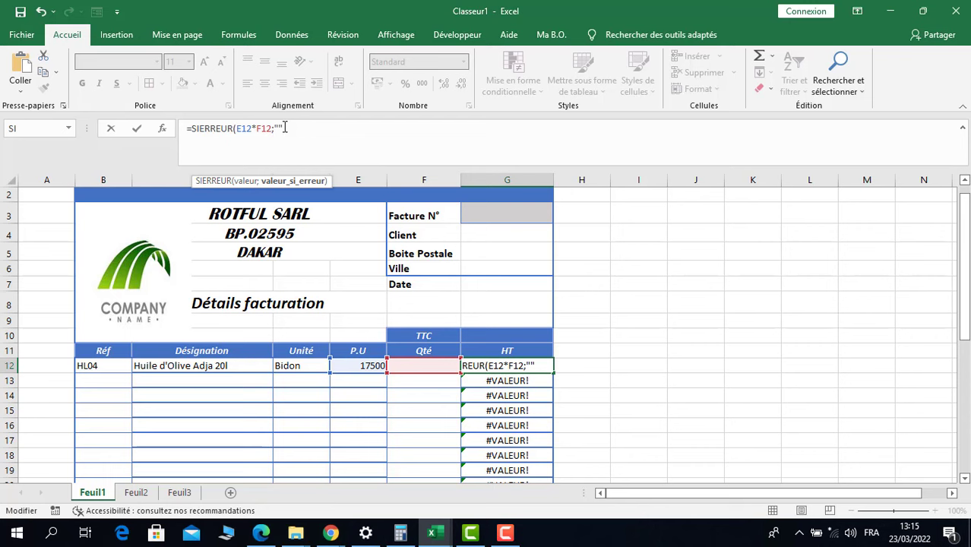
pyautogui.write(')')
pyautogui.press('Return')
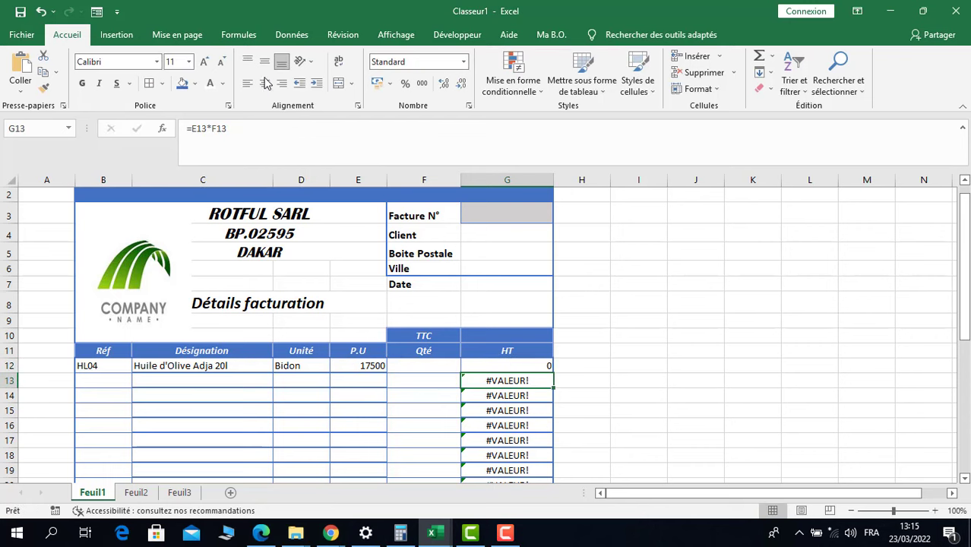
# Fill the SIERREUR formula from G12 down the HT column to G37 and check the copied formula
pyautogui.click(521, 363)
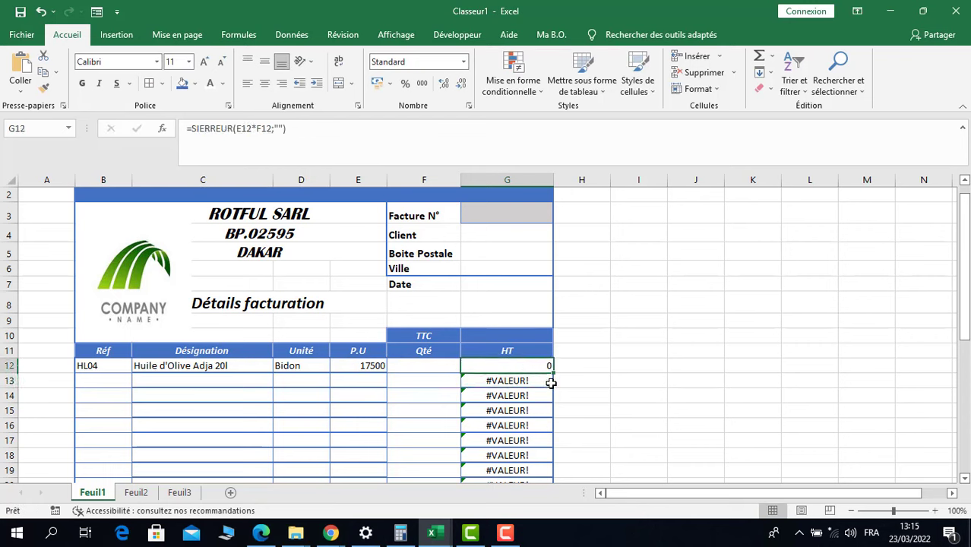
pyautogui.moveTo(553, 373); pyautogui.dragTo(532, 448)
pyautogui.scroll(4, 488, 421)
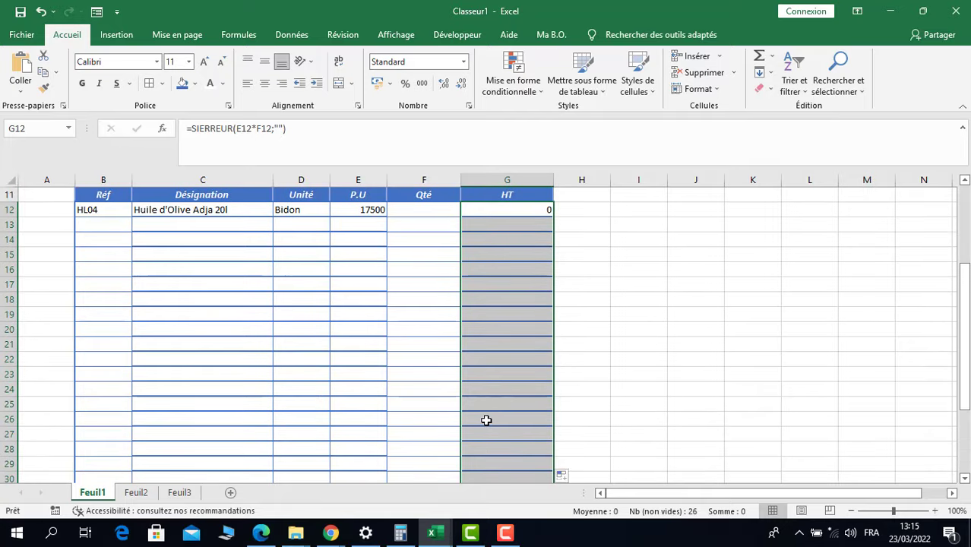
pyautogui.click(502, 318)
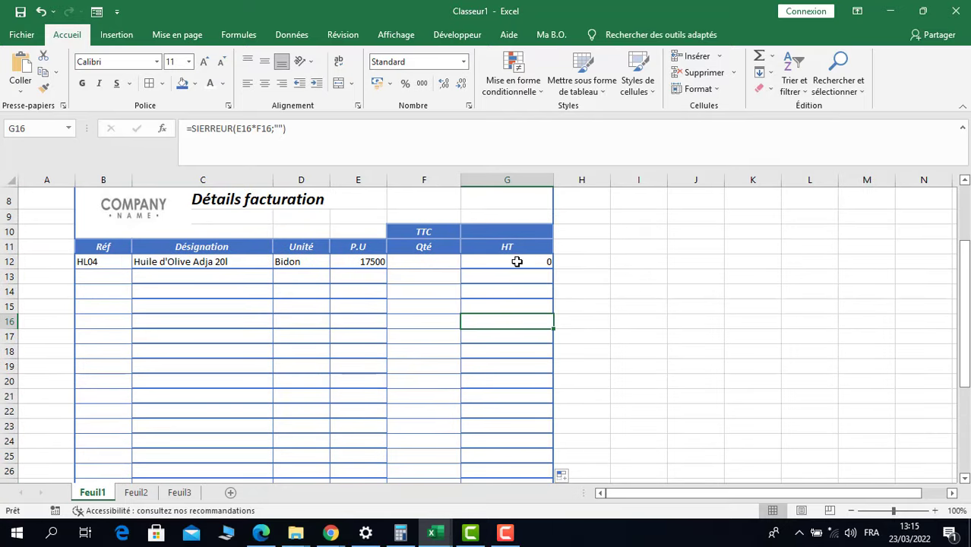
pyautogui.click(517, 261)
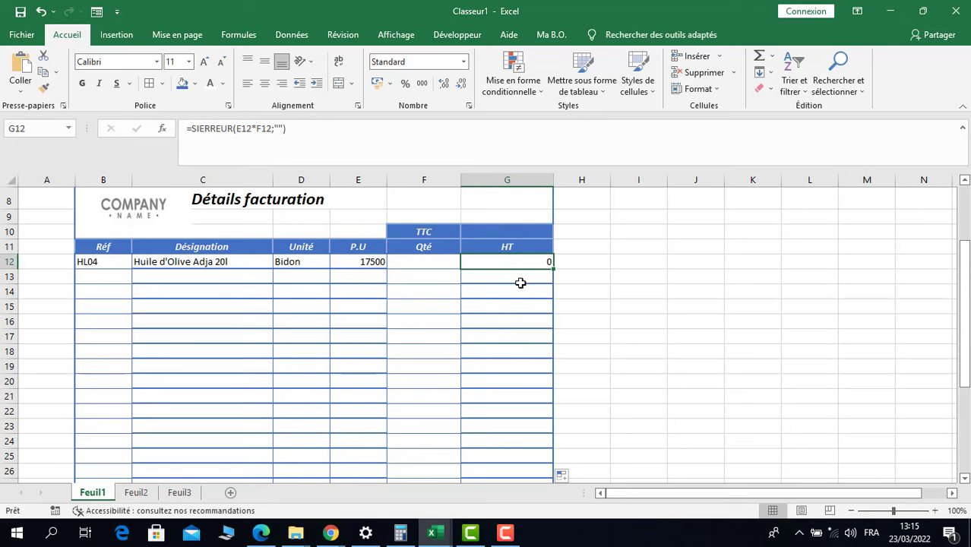
# Choose the reference RT02 in B13 and SD03 in B14
pyautogui.click(124, 280)
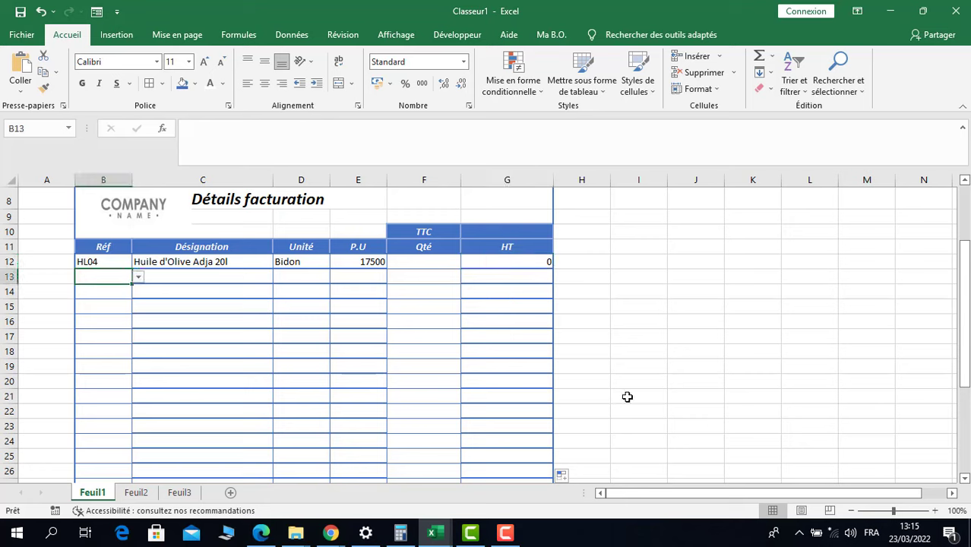
pyautogui.click(139, 278)
pyautogui.click(103, 298)
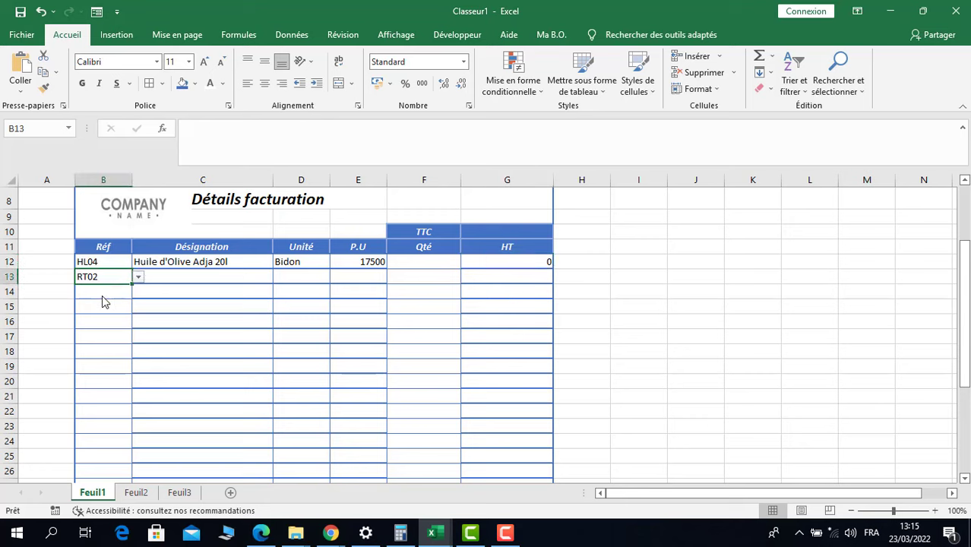
pyautogui.click(102, 292)
pyautogui.click(139, 293)
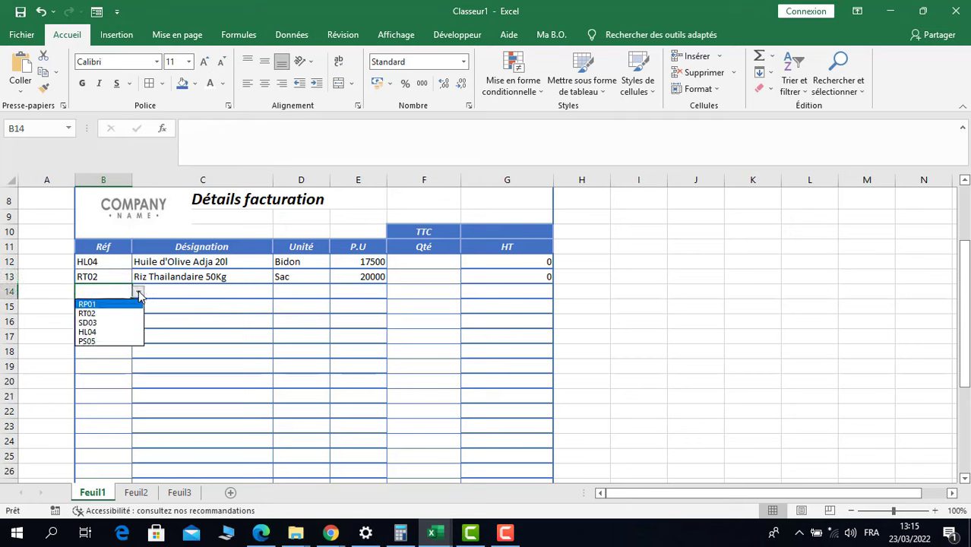
pyautogui.click(103, 323)
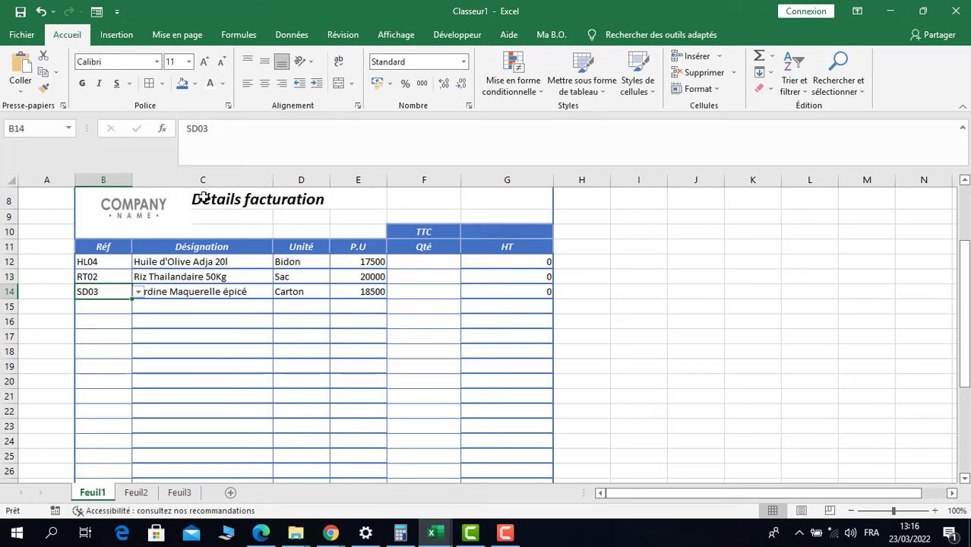
# Disable the advanced display option "Afficher un zéro dans les cellules qui ont une valeur nulle" for the Feuil1 worksheet
pyautogui.click(20, 36)
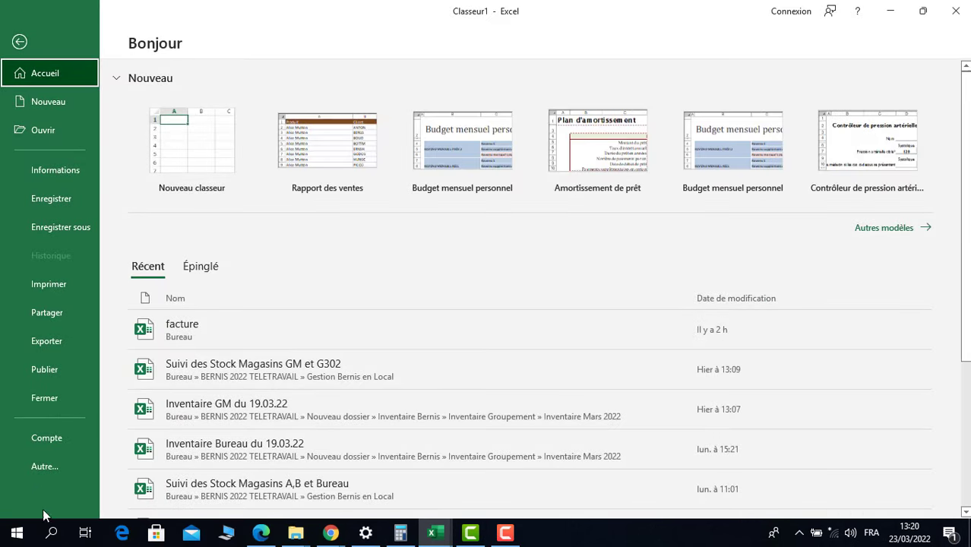
pyautogui.click(35, 468)
pyautogui.click(135, 498)
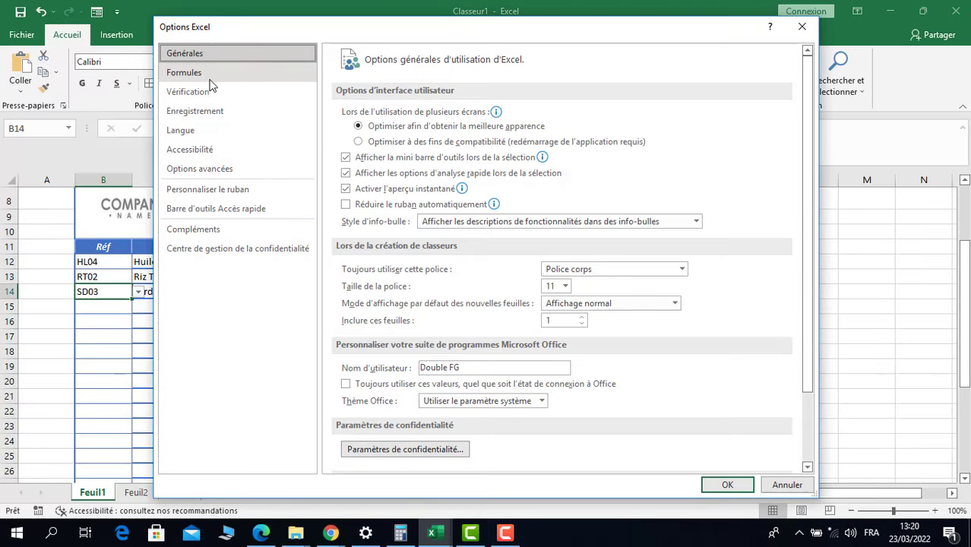
pyautogui.click(188, 175)
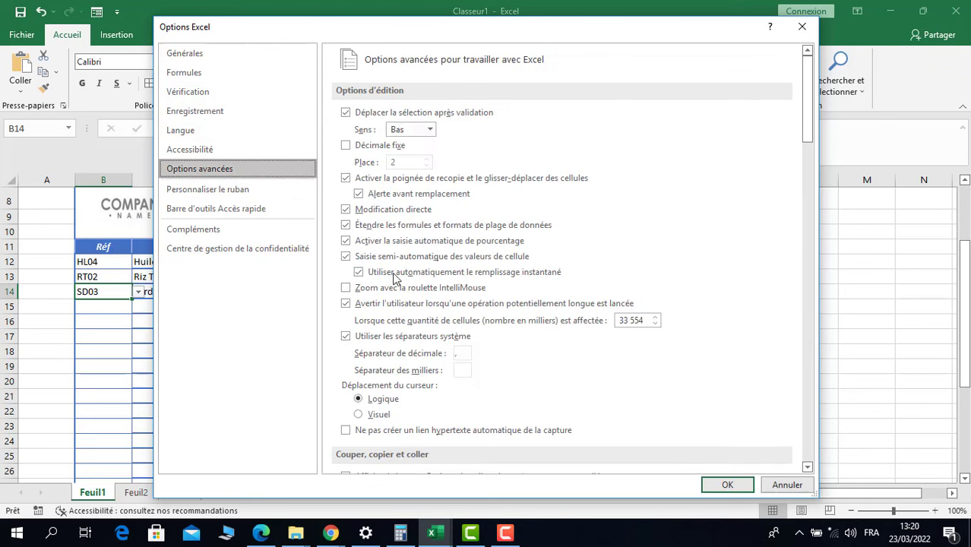
pyautogui.scroll(-6, 417, 276)
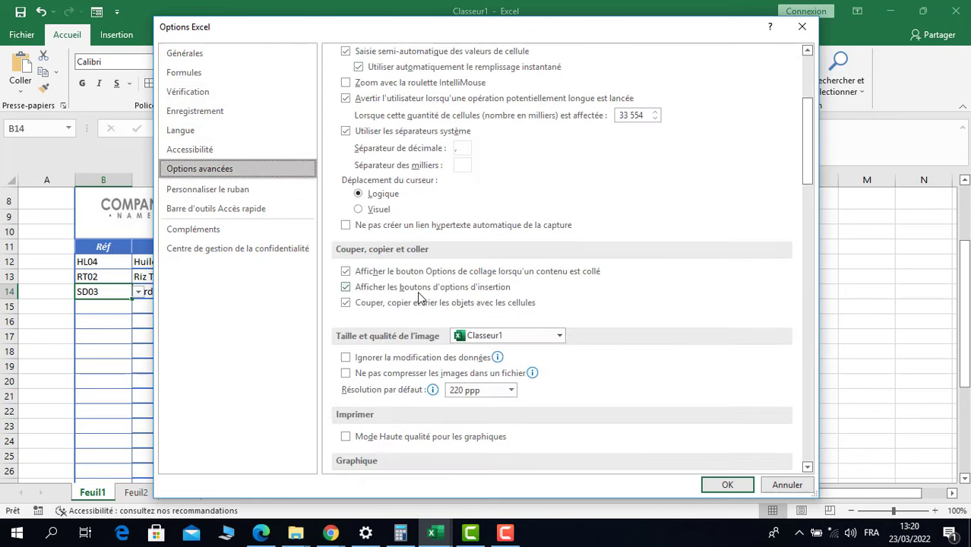
pyautogui.scroll(-5, 466, 296)
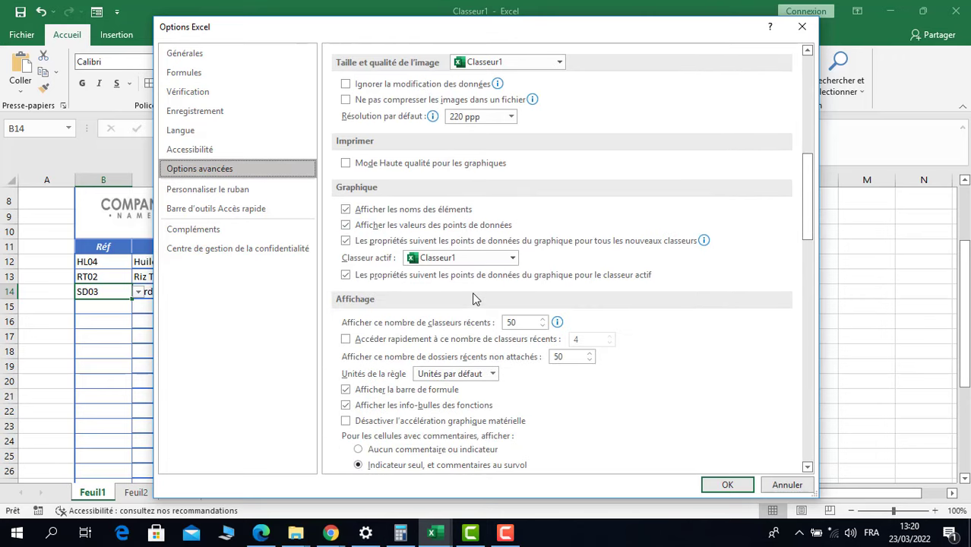
pyautogui.scroll(-4, 459, 297)
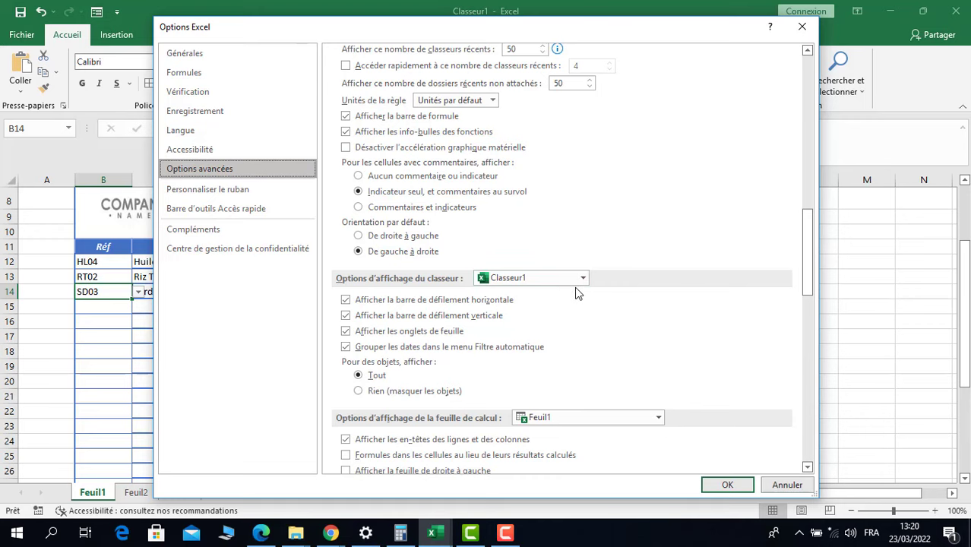
pyautogui.scroll(-3, 585, 293)
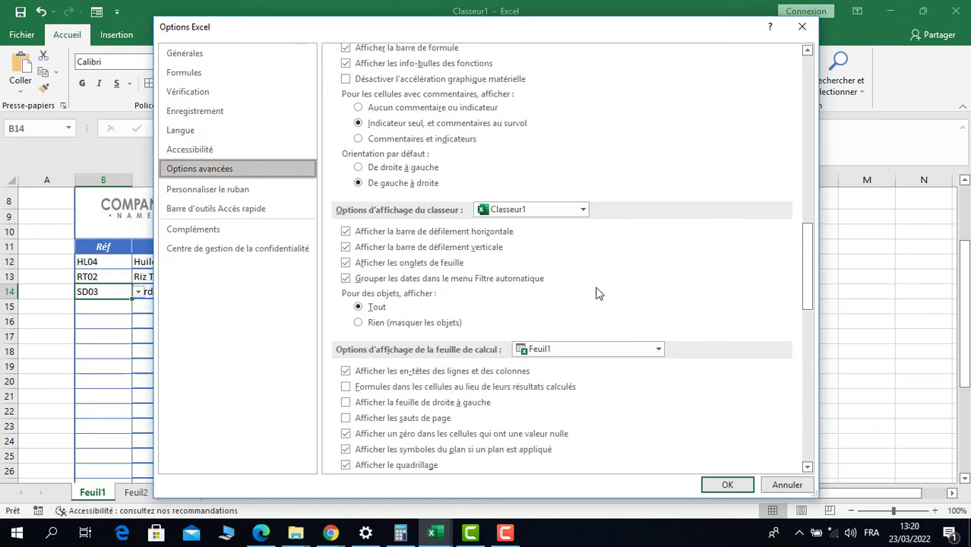
pyautogui.scroll(-1, 599, 292)
pyautogui.scroll(-1, 600, 287)
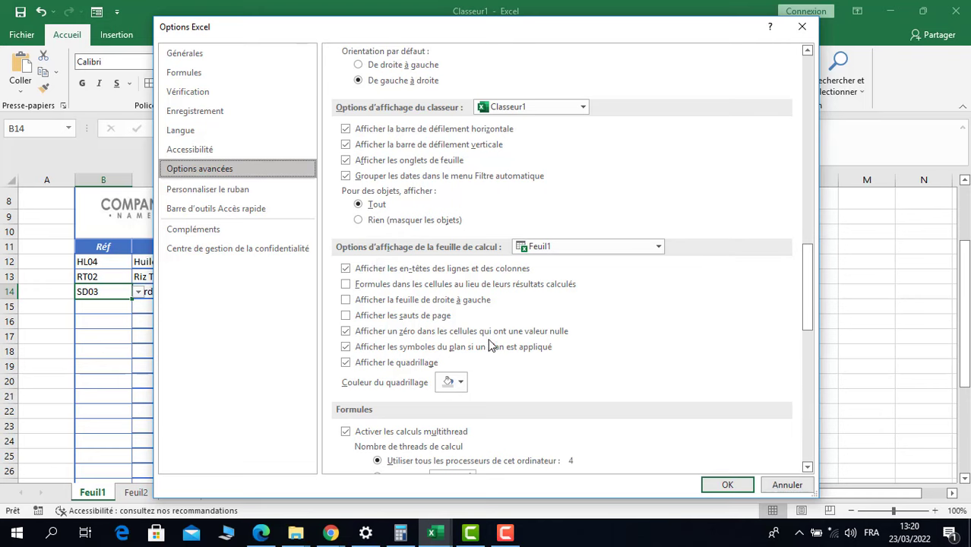
pyautogui.click(346, 331)
pyautogui.scroll(-3, 487, 328)
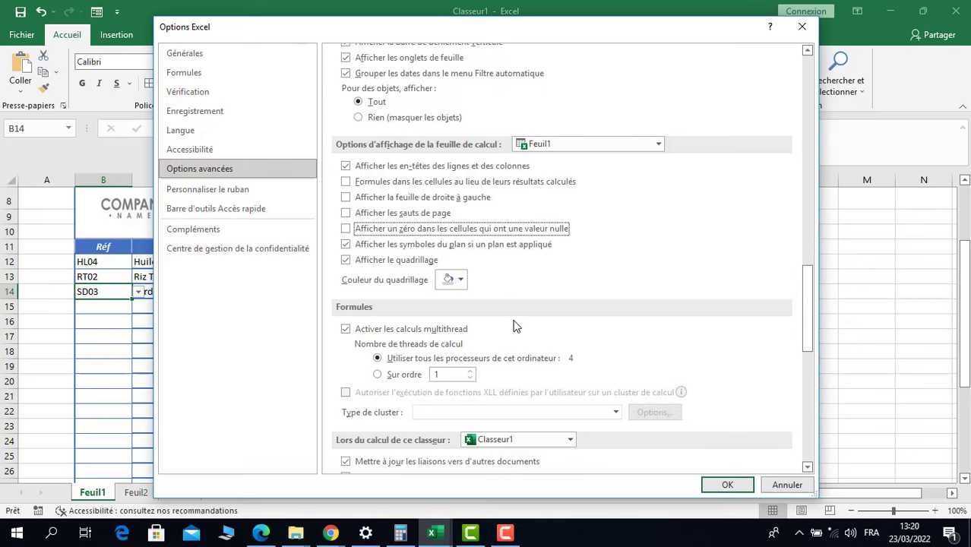
pyautogui.click(727, 483)
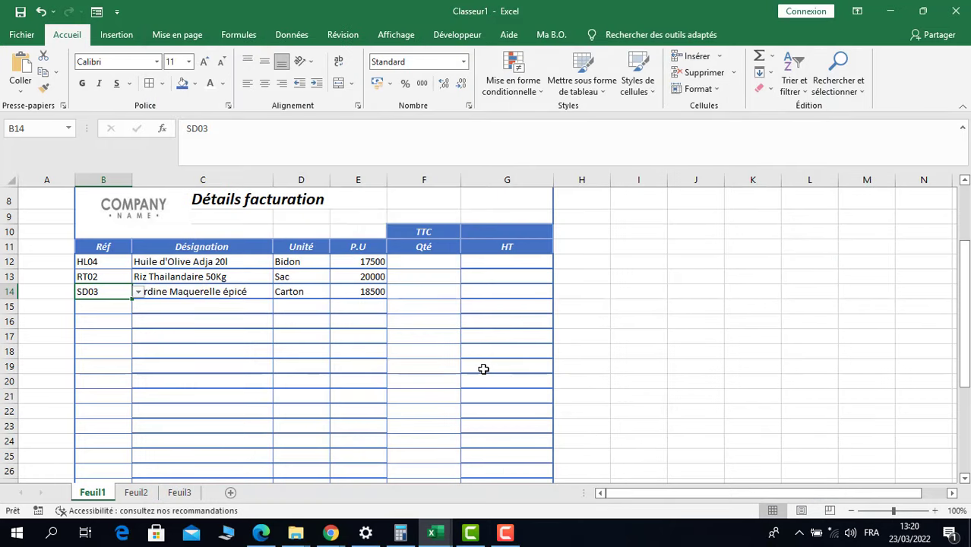
# Enter the TTC total formula =SOMME(G12:G37)*1,18 in G10 and check it against the HT formula in G12
pyautogui.scroll(3, 483, 369)
pyautogui.click(606, 340)
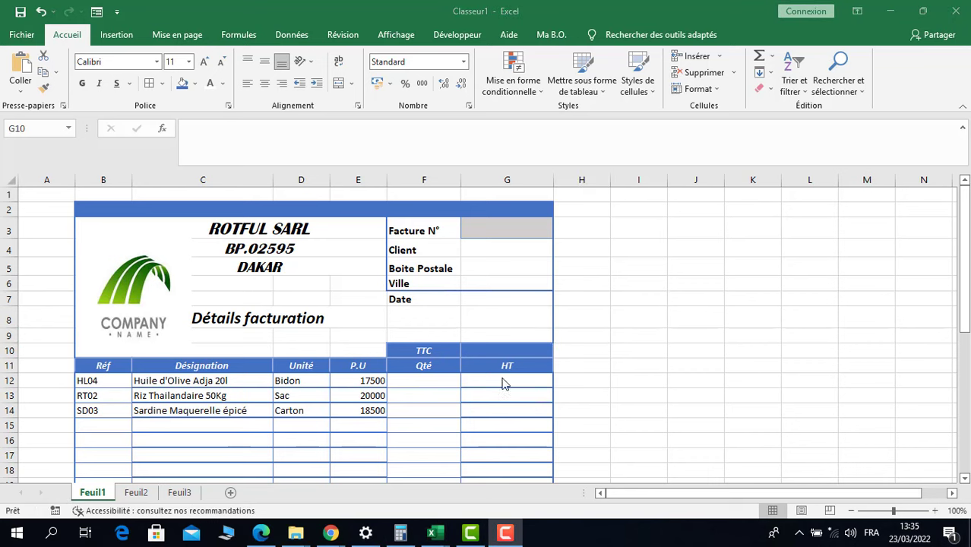
pyautogui.click(497, 352)
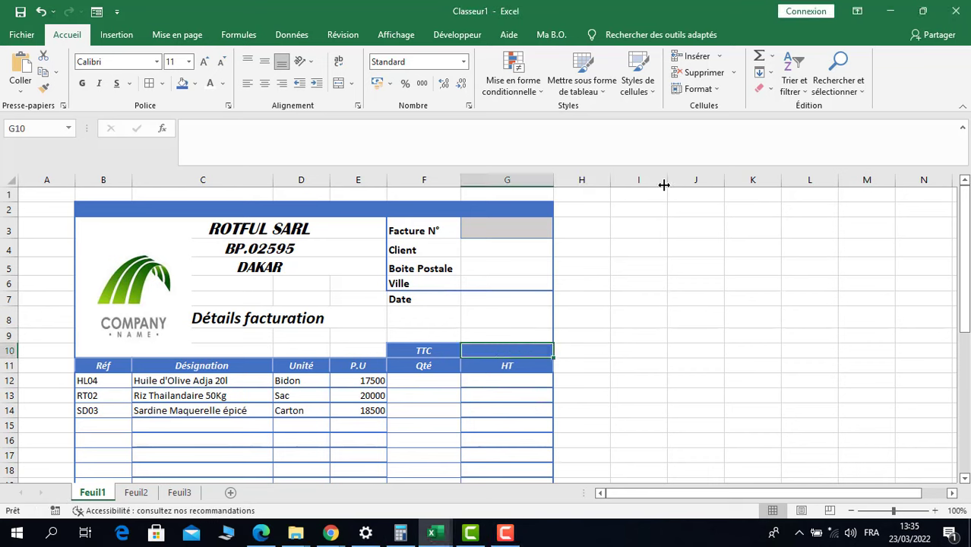
pyautogui.click(759, 56)
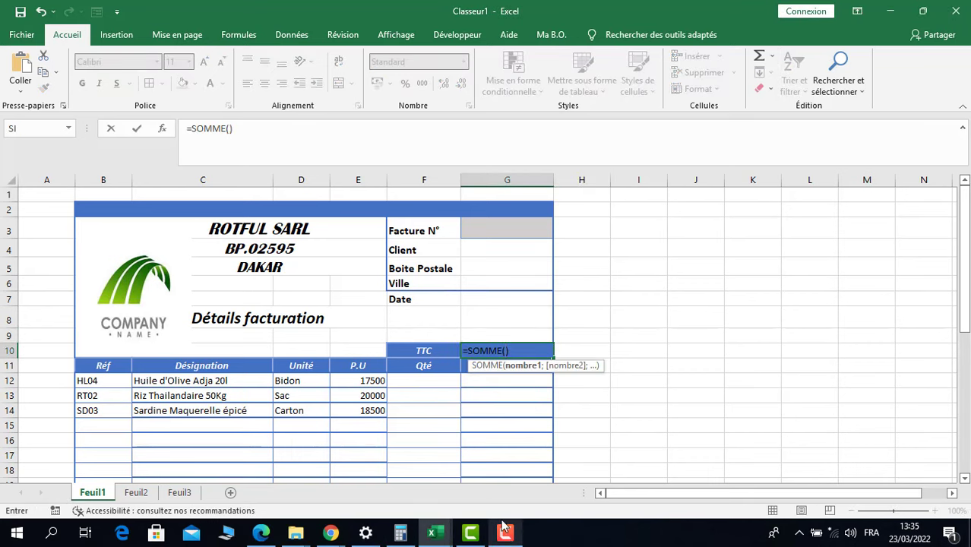
pyautogui.moveTo(492, 383); pyautogui.dragTo(519, 460)
pyautogui.scroll(4, 442, 402)
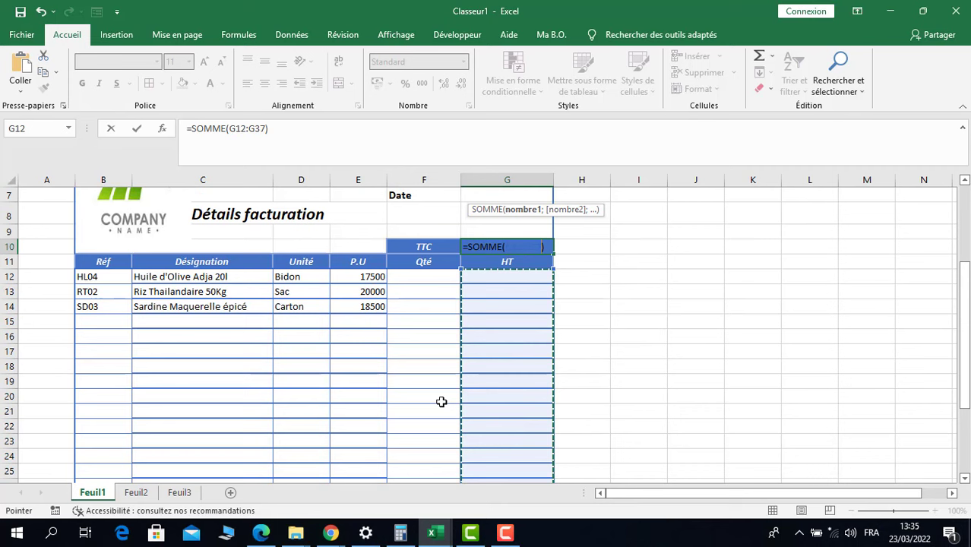
pyautogui.click(327, 130)
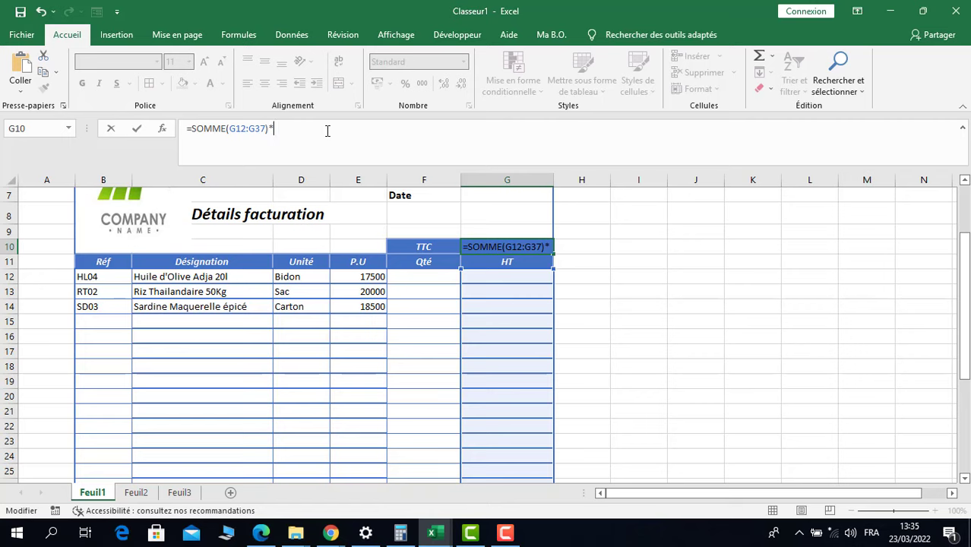
pyautogui.write('&')
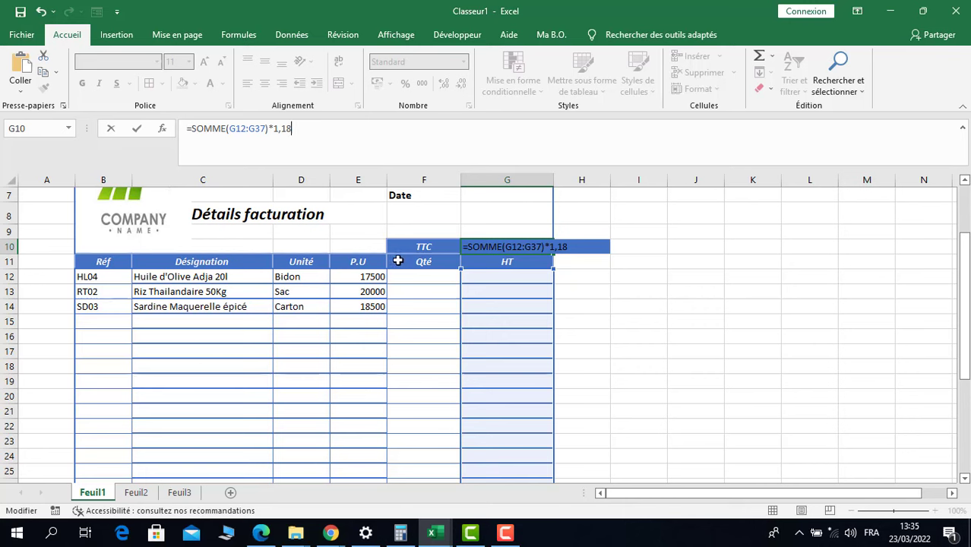
pyautogui.press('Return')
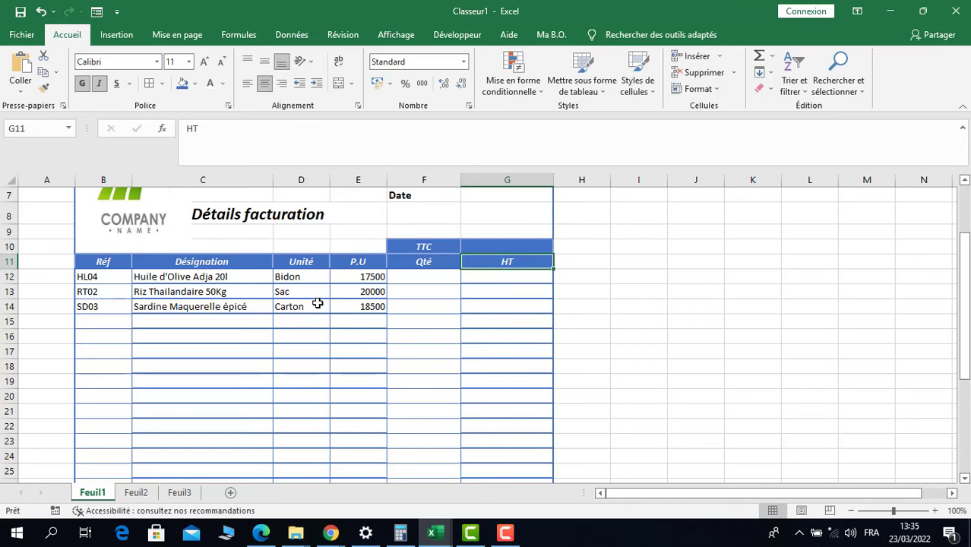
pyautogui.click(501, 245)
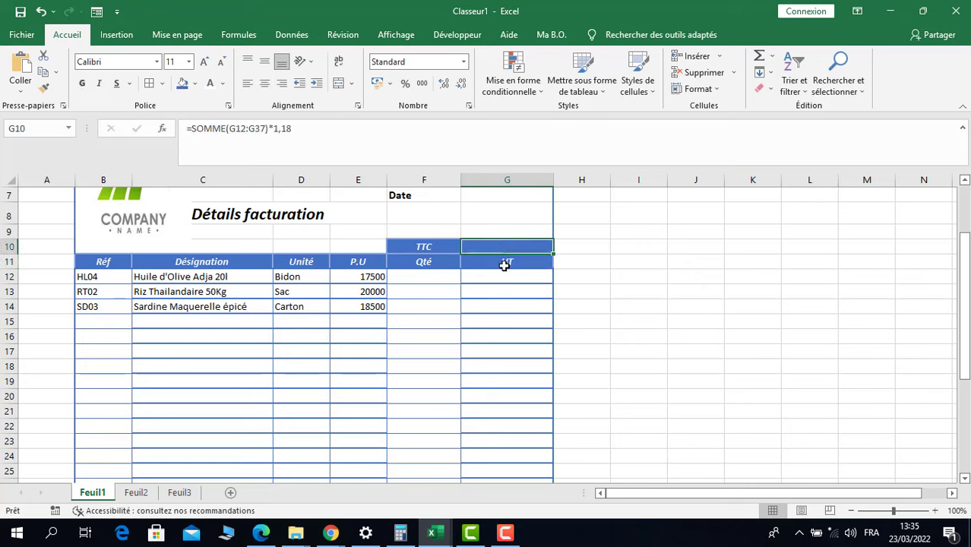
pyautogui.click(505, 278)
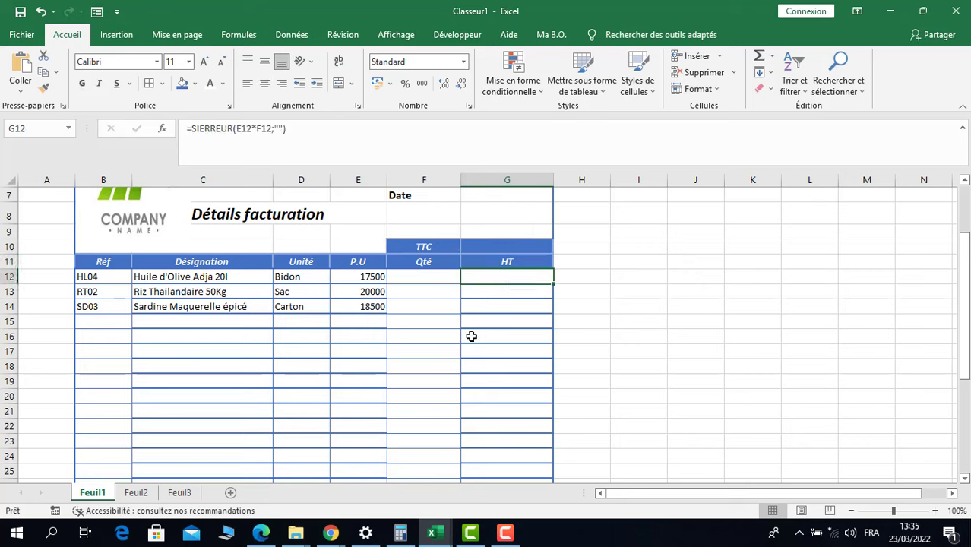
# Enter the quantities 10, 30 and 56 in F12, F13 and F14
pyautogui.click(410, 276)
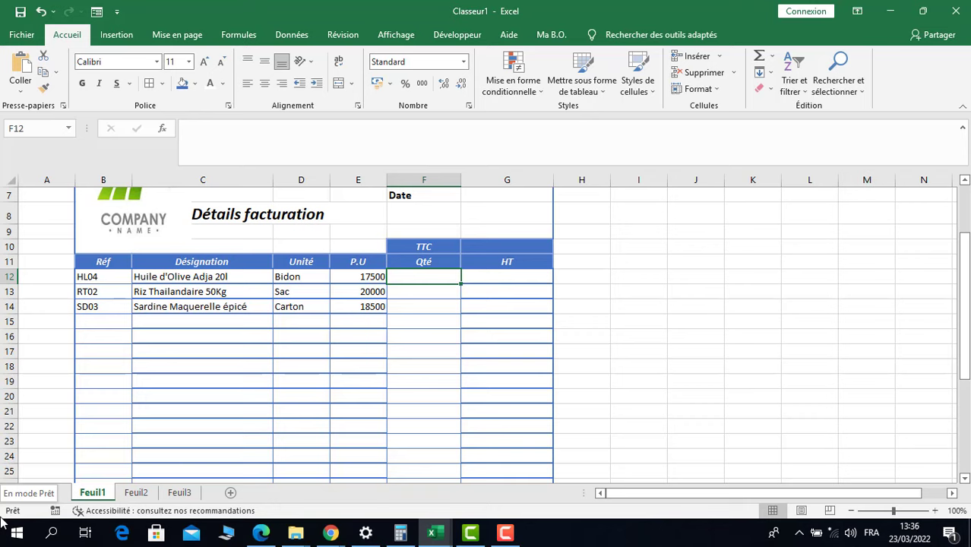
pyautogui.write('10')
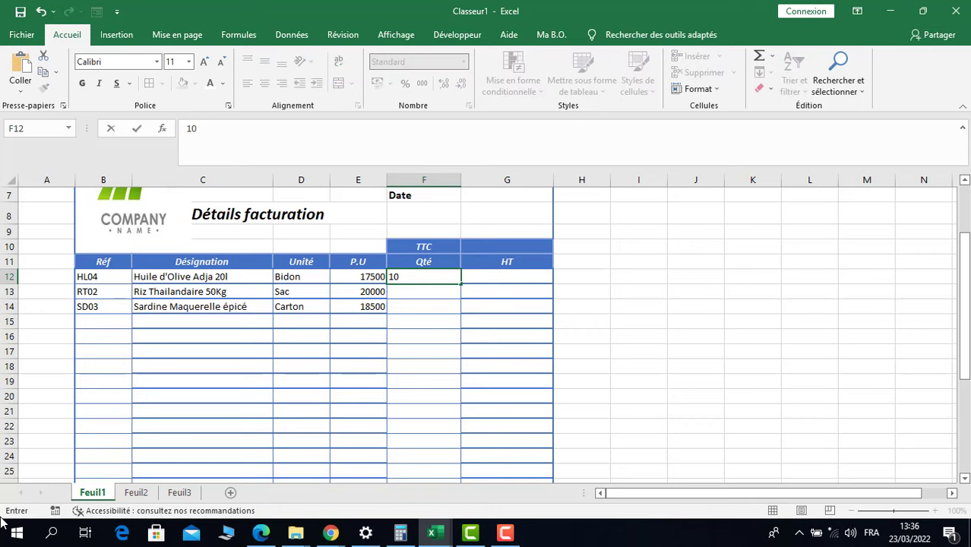
pyautogui.press('Return')
pyautogui.write('30')
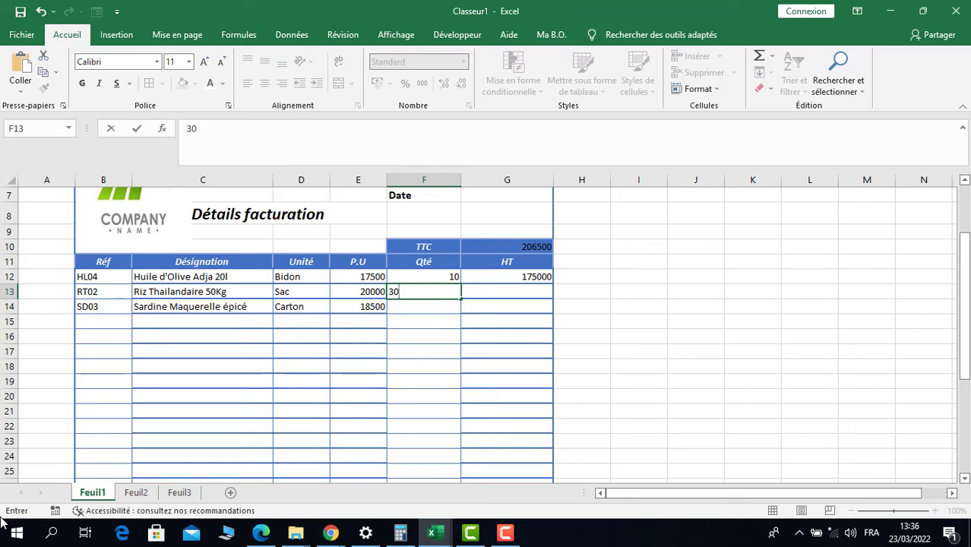
pyautogui.press('Return')
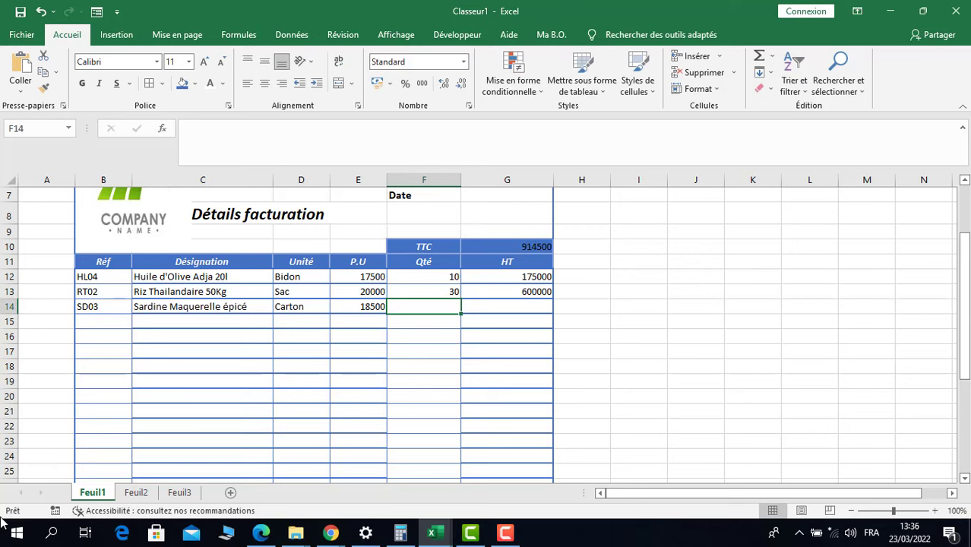
pyautogui.write('1')
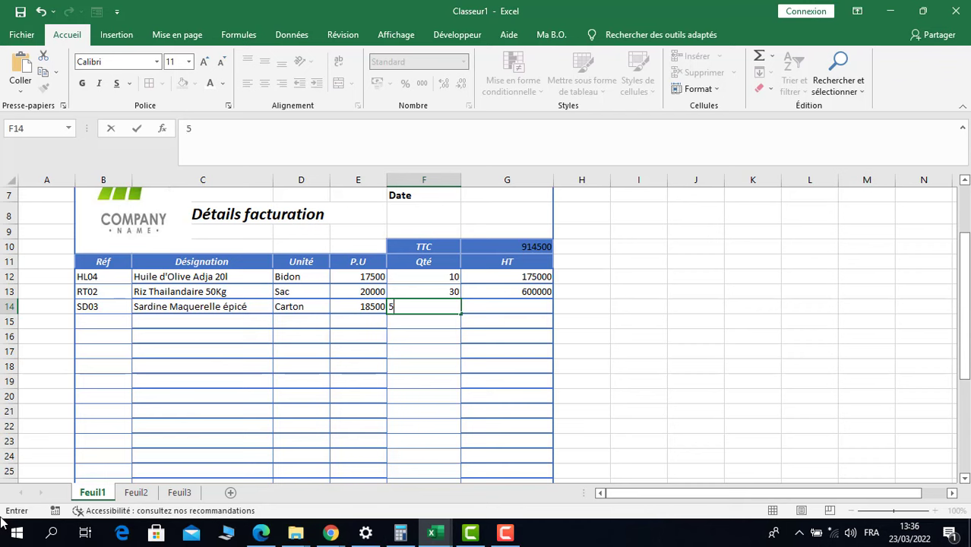
pyautogui.press('Return')
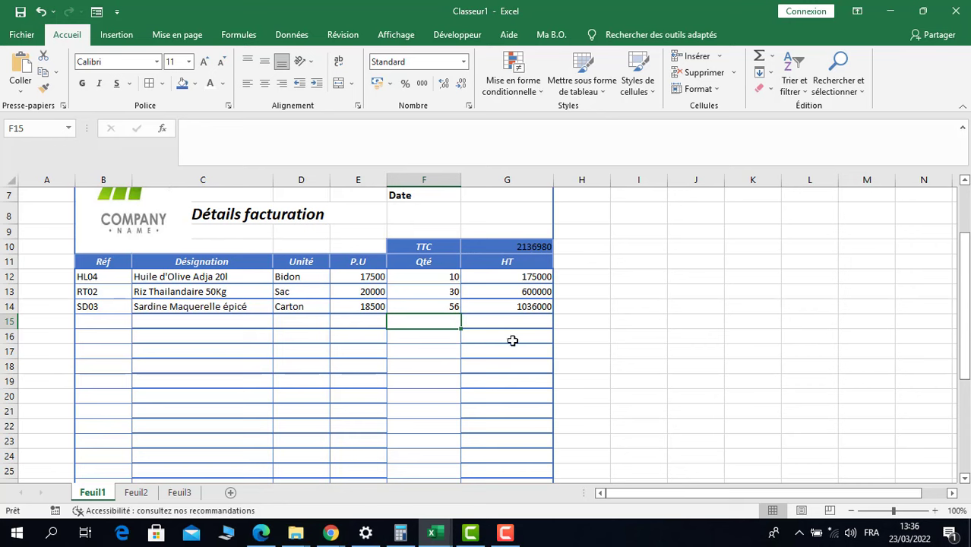
# Apply the thousands separator format without decimals to the HT amounts in G12:G37 and the TTC total in G10
pyautogui.moveTo(495, 276); pyautogui.dragTo(503, 449)
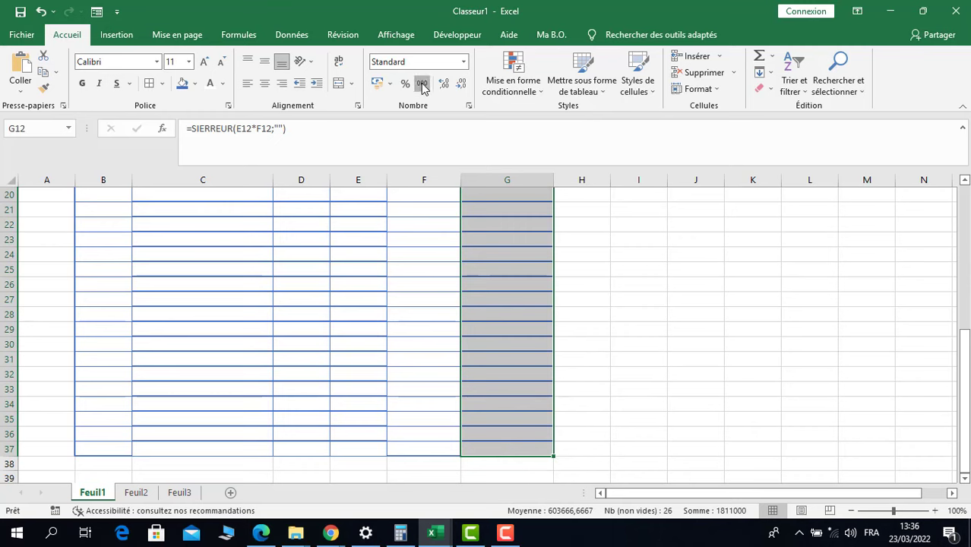
pyautogui.click(421, 83)
pyautogui.click(513, 300)
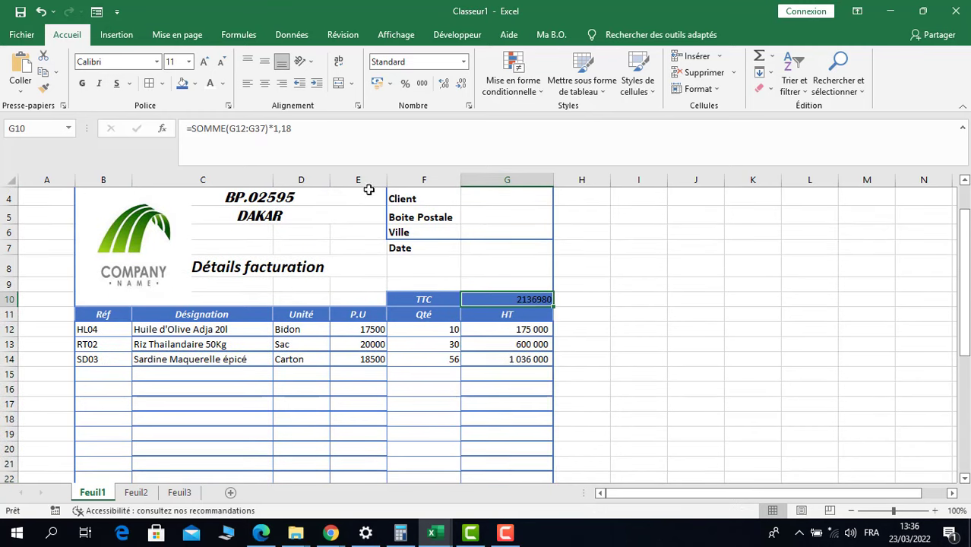
pyautogui.click(423, 83)
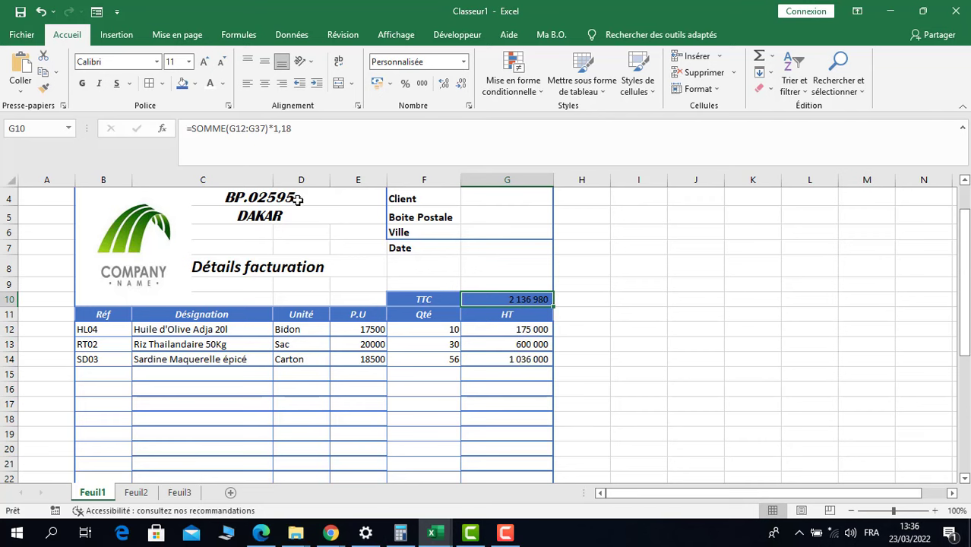
# Format the TTC total in G10 as bold, 14 pt, with white text
pyautogui.click(83, 88)
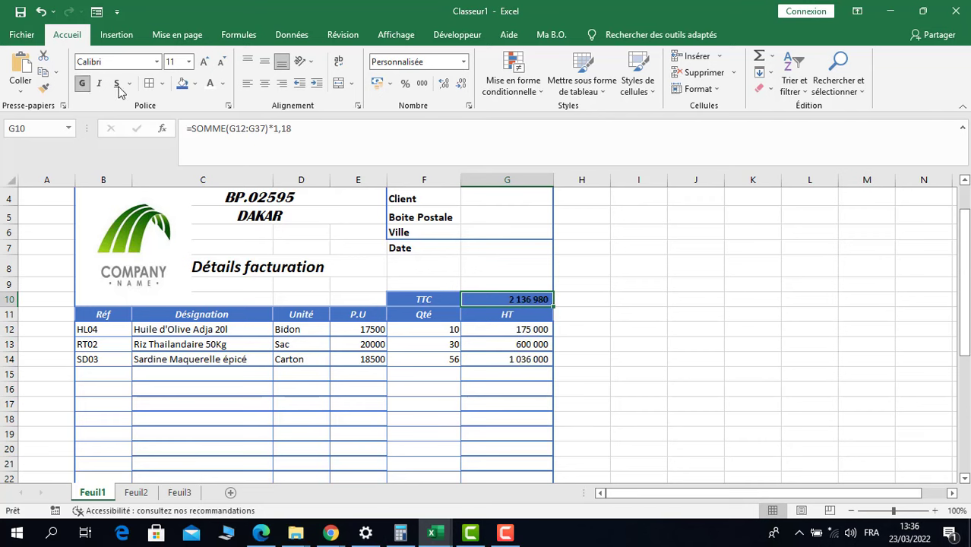
pyautogui.click(203, 62)
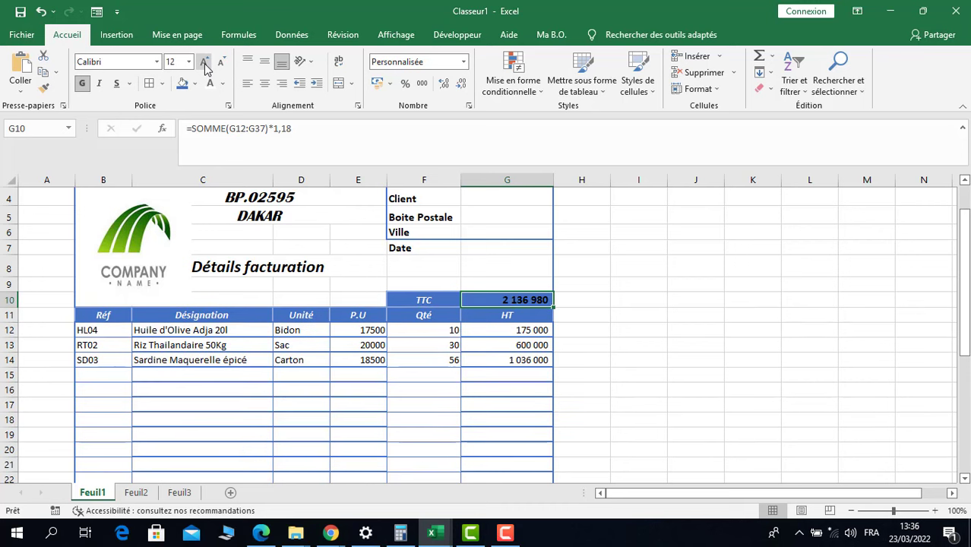
pyautogui.click(204, 62)
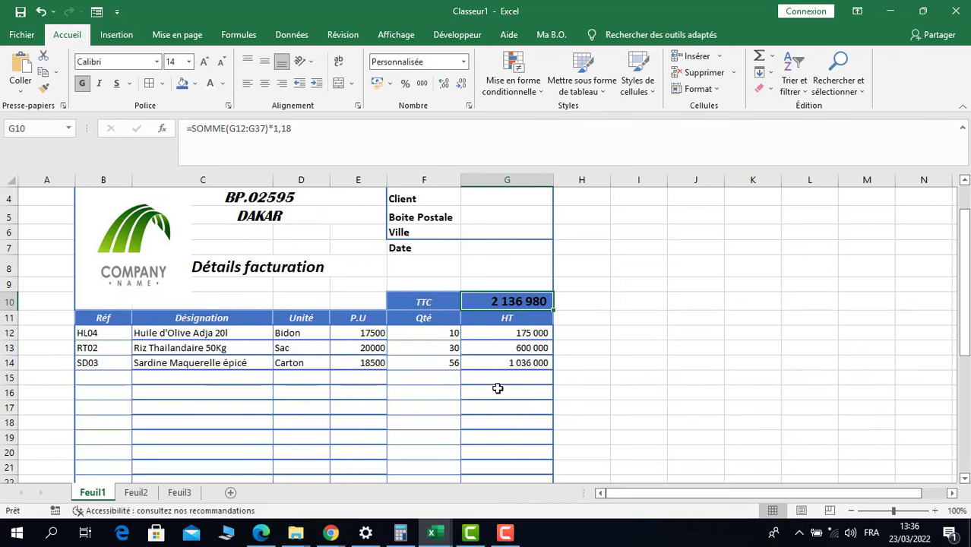
pyautogui.click(210, 84)
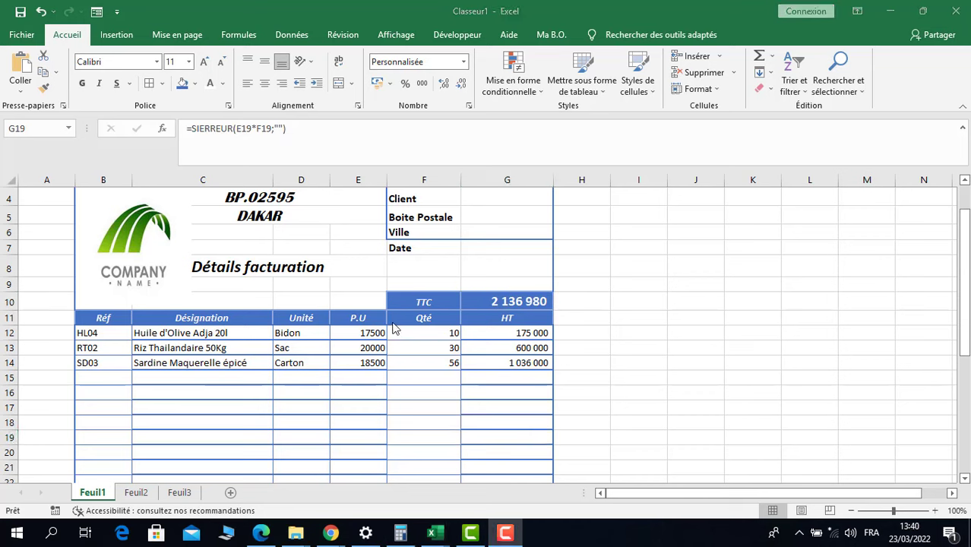
# Centre the Qté and HT cells in F12:G37 horizontally
pyautogui.moveTo(402, 332); pyautogui.dragTo(473, 453)
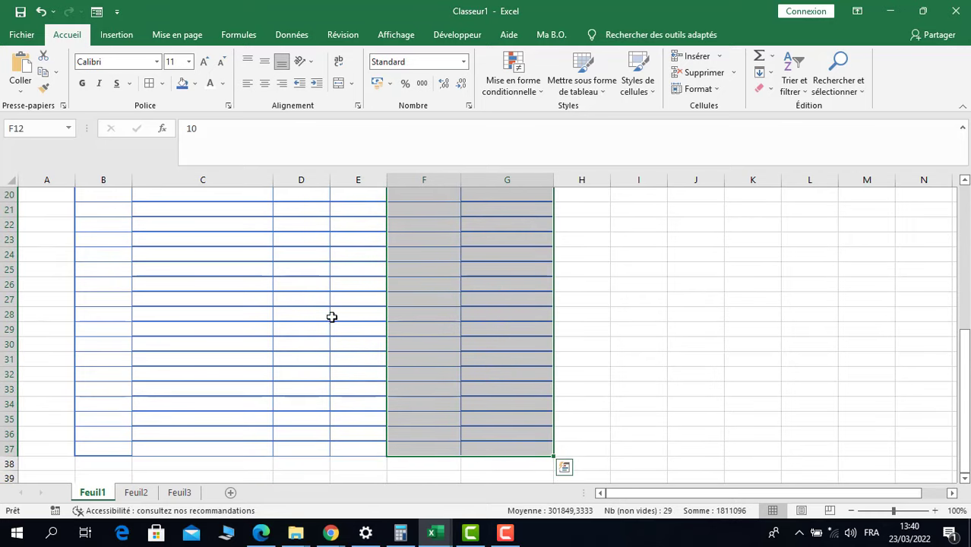
pyautogui.click(263, 90)
pyautogui.scroll(2, 466, 320)
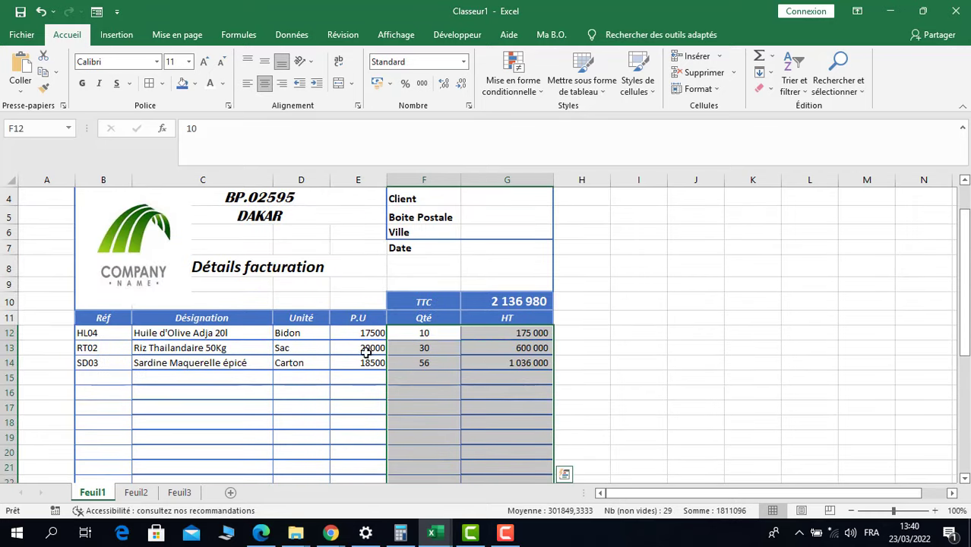
# Centre the P.U unit prices in E12:E37 and apply the thousands separator format without decimals to them
pyautogui.moveTo(359, 328); pyautogui.dragTo(343, 452)
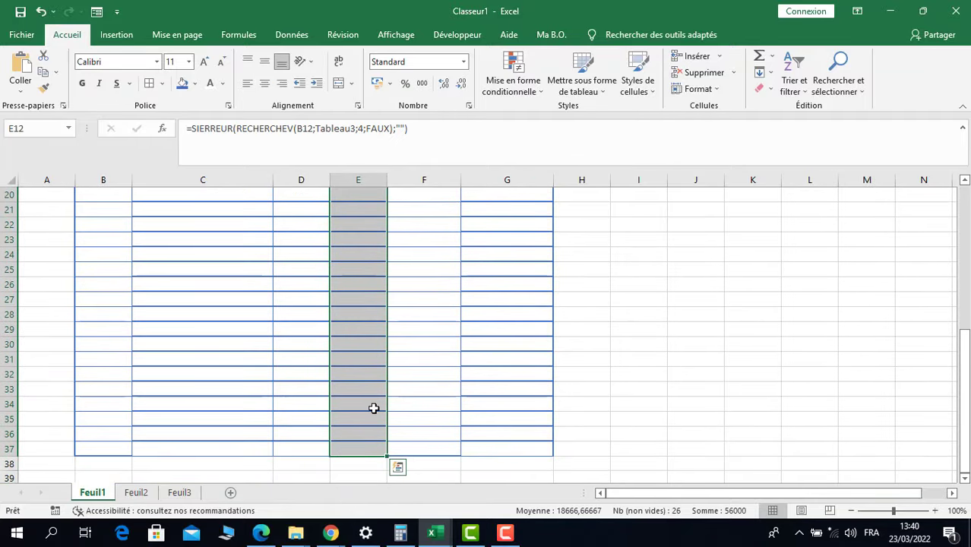
pyautogui.scroll(3, 374, 406)
pyautogui.scroll(2, 310, 258)
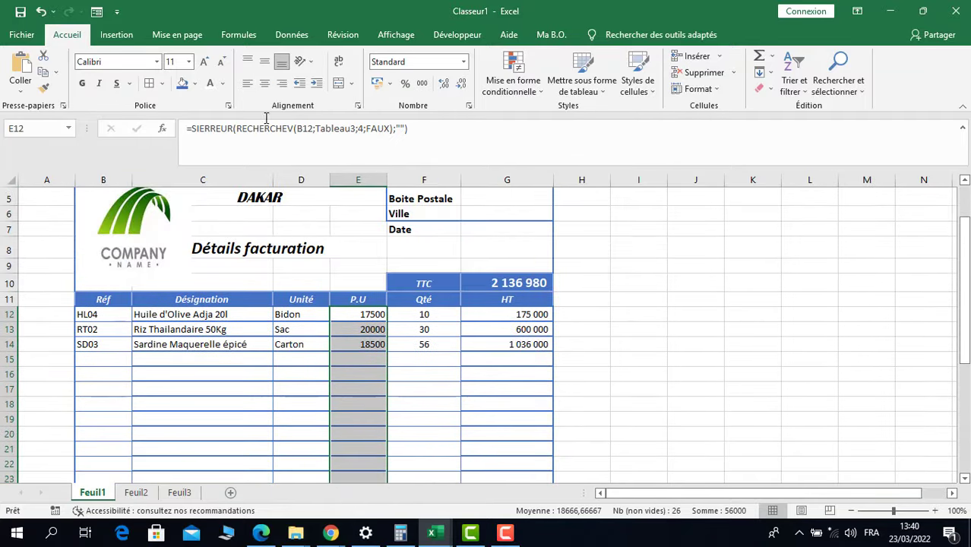
pyautogui.click(265, 83)
pyautogui.scroll(1, 391, 398)
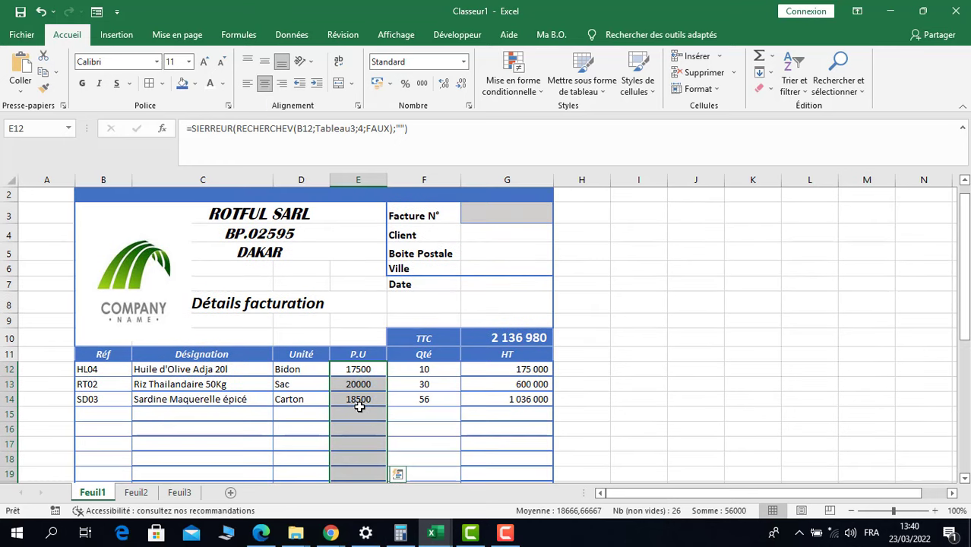
pyautogui.click(422, 84)
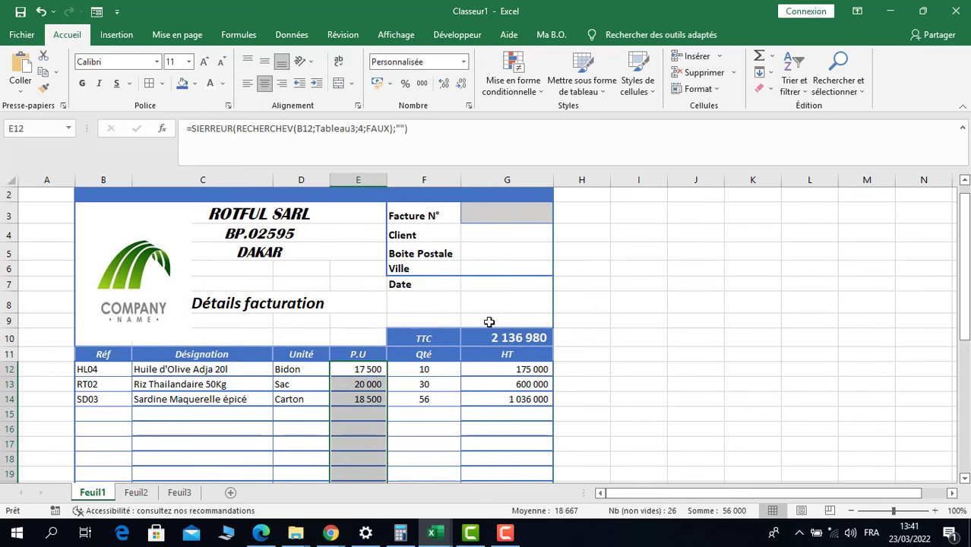
pyautogui.click(447, 430)
pyautogui.scroll(1, 442, 430)
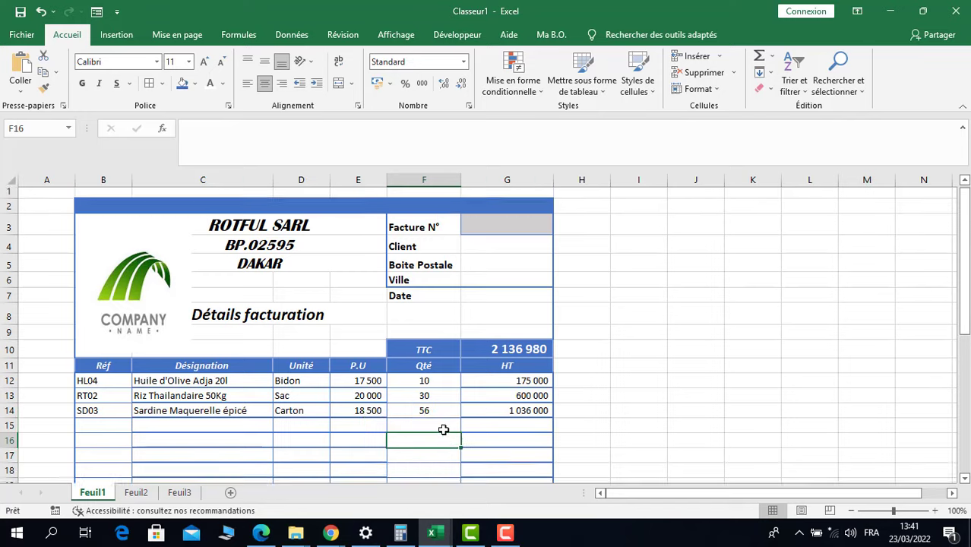
# Review the client choices offered for G4 on the invoice
pyautogui.click(480, 252)
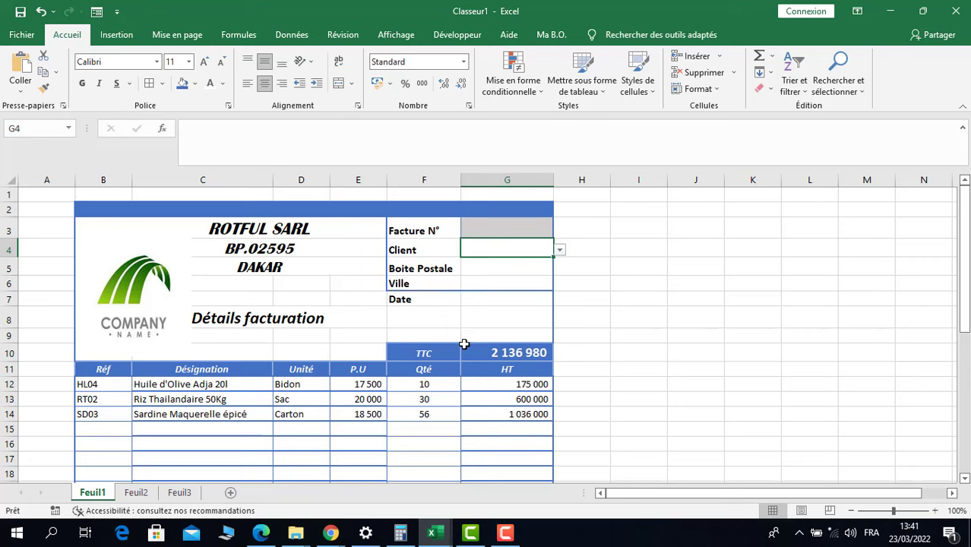
pyautogui.click(473, 268)
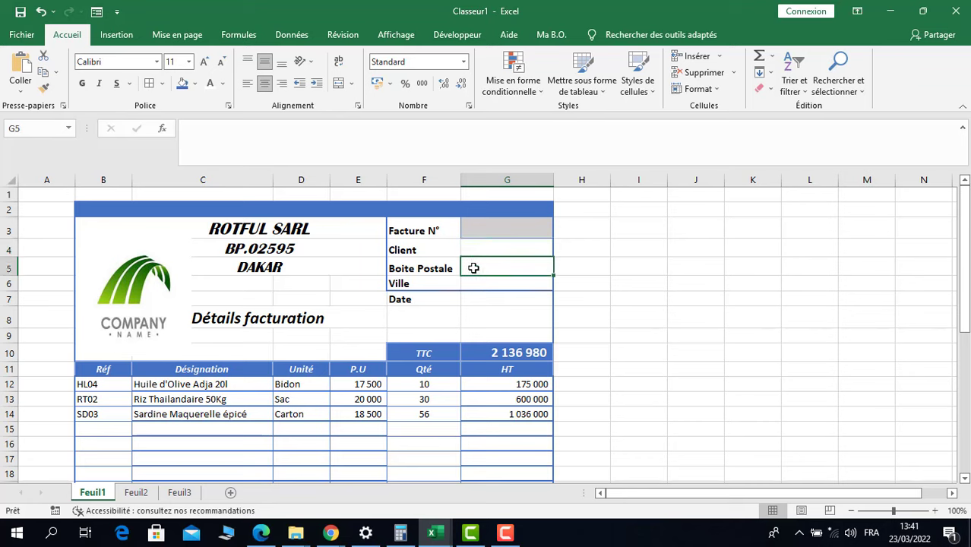
pyautogui.click(481, 249)
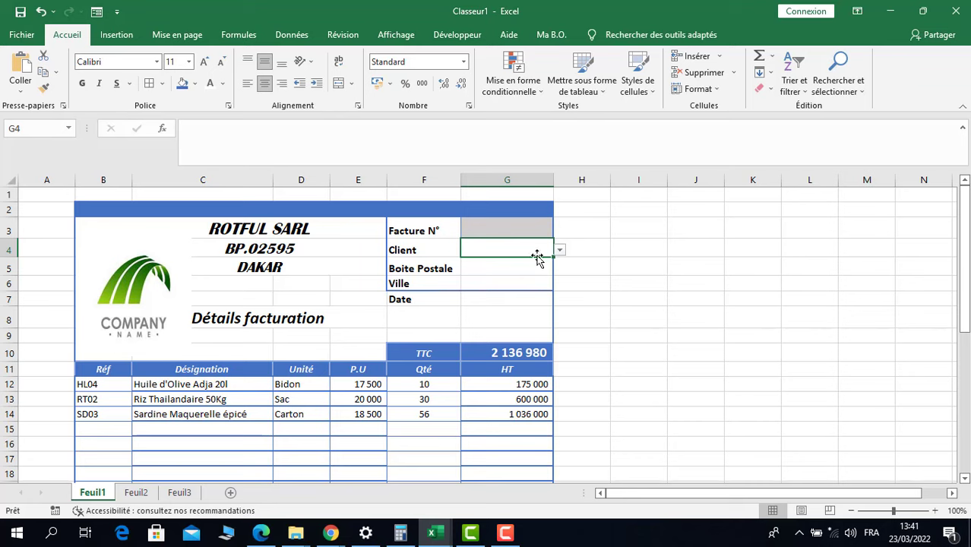
pyautogui.click(561, 250)
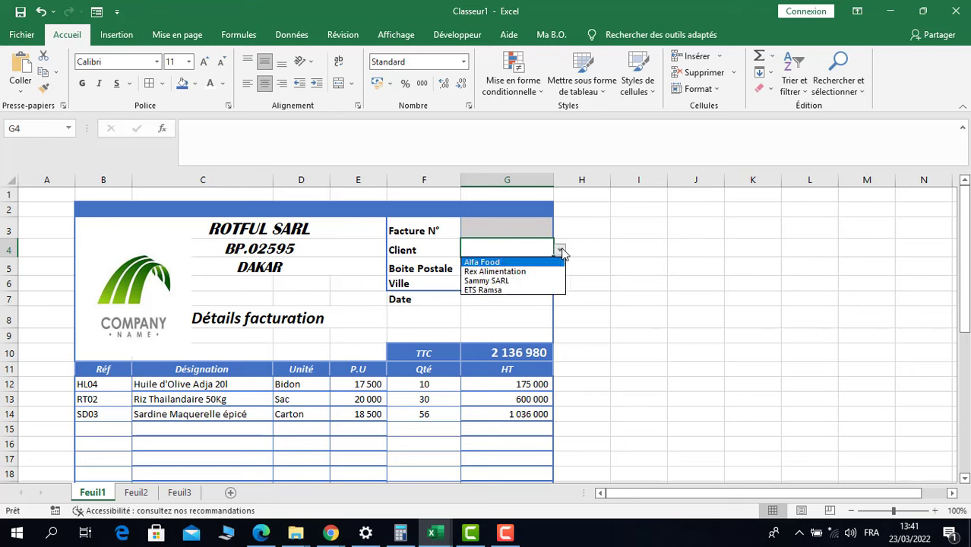
pyautogui.click(562, 252)
# Write a RECHERCHEV formula for Boite Postale in G5 that looks up G4 in Tableau2 on Feuil2, column 2, exact match 0
pyautogui.click(480, 272)
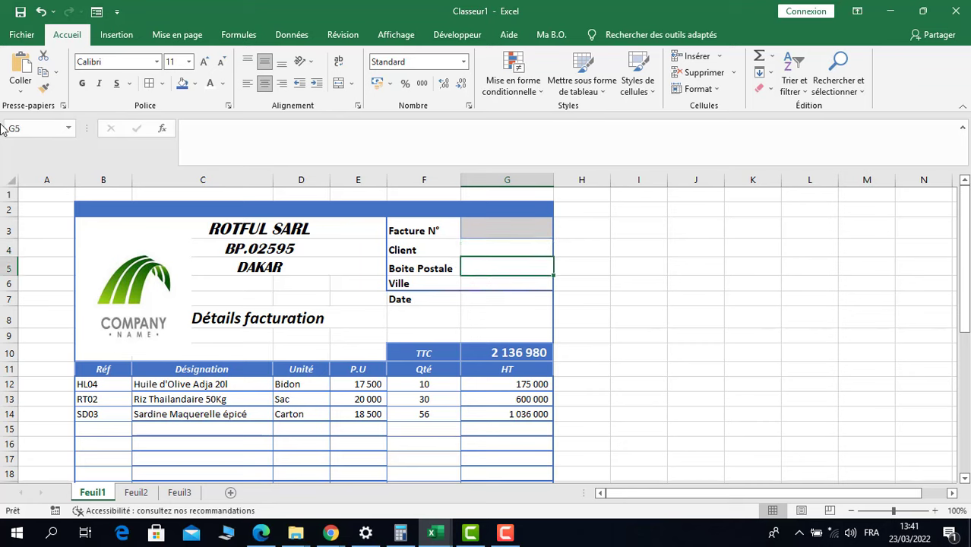
pyautogui.write('R')
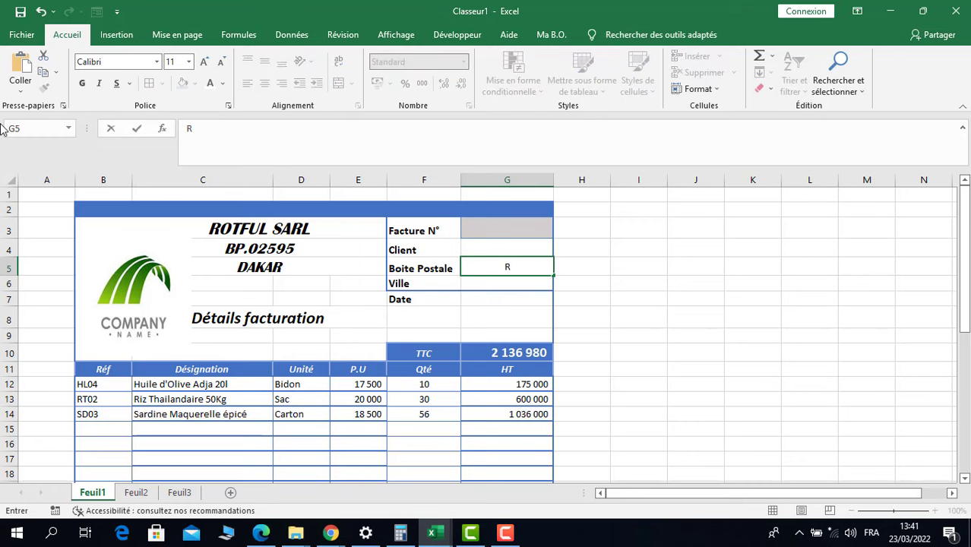
pyautogui.write('+')
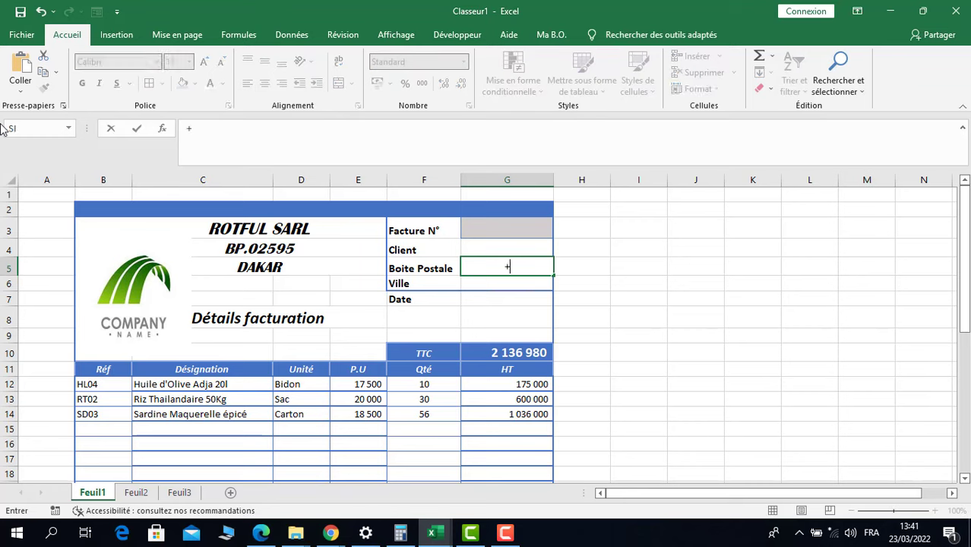
pyautogui.press('BackSpace')
pyautogui.write('=rech')
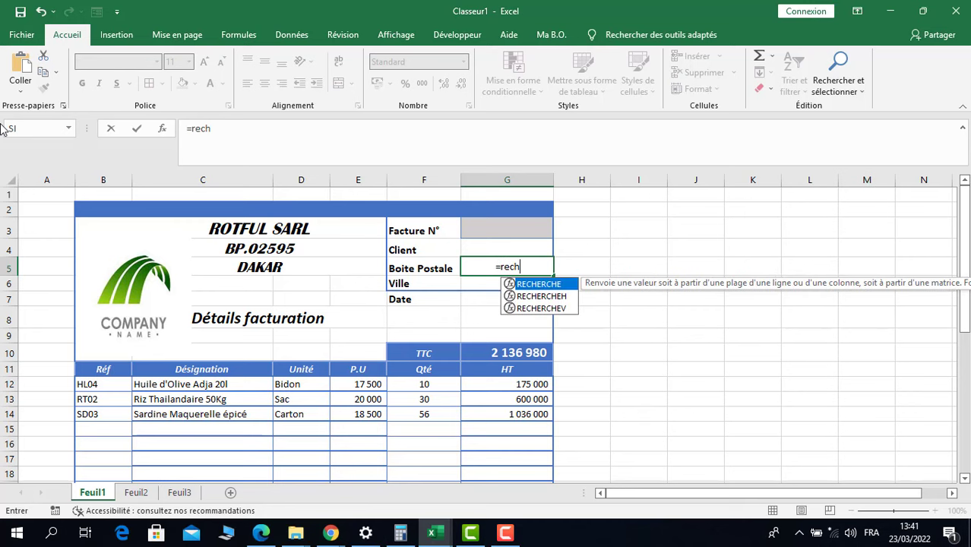
pyautogui.doubleClick(541, 309)
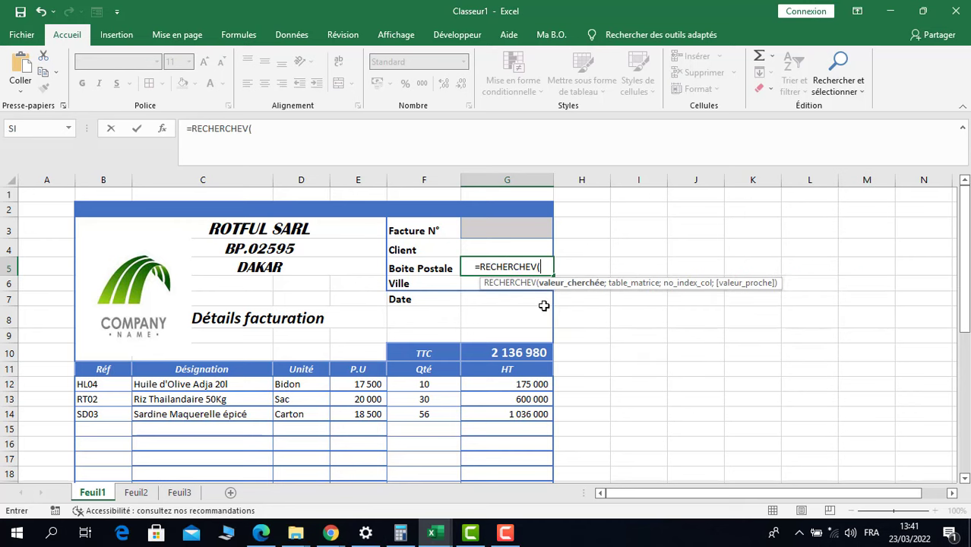
pyautogui.click(503, 250)
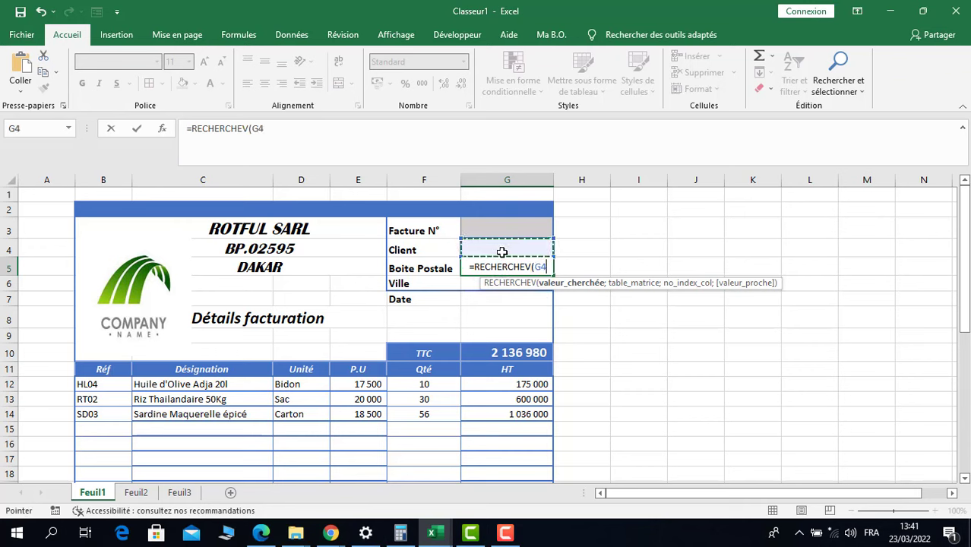
pyautogui.write(';')
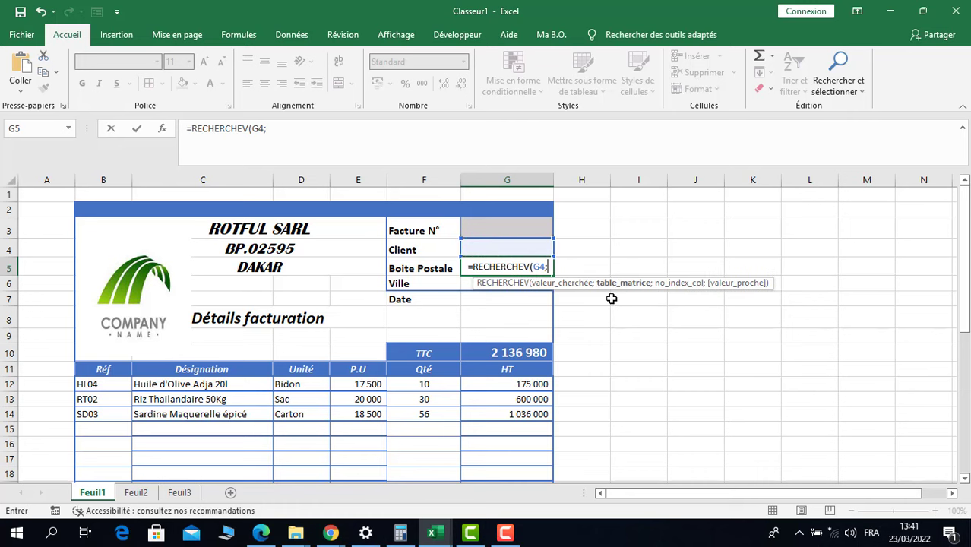
pyautogui.click(138, 494)
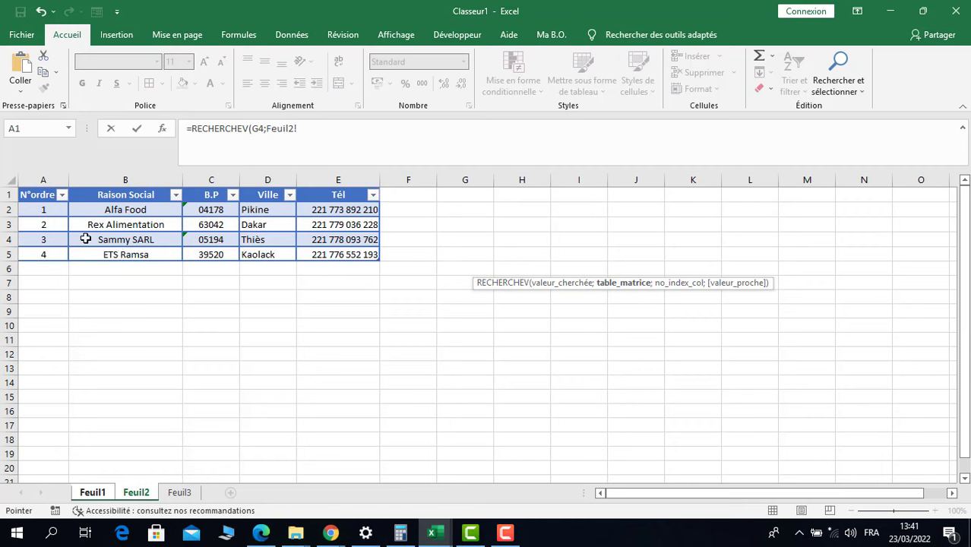
pyautogui.click(18, 185)
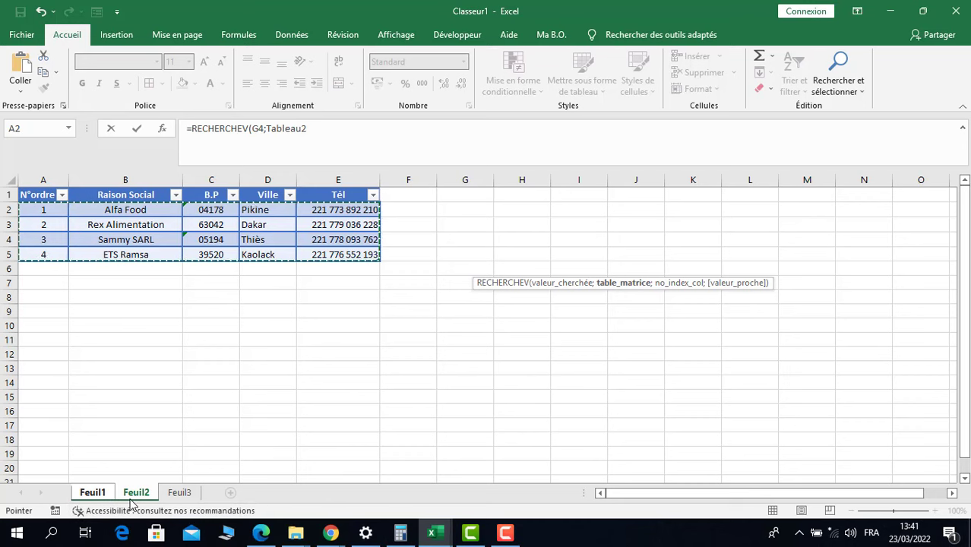
pyautogui.write(';2')
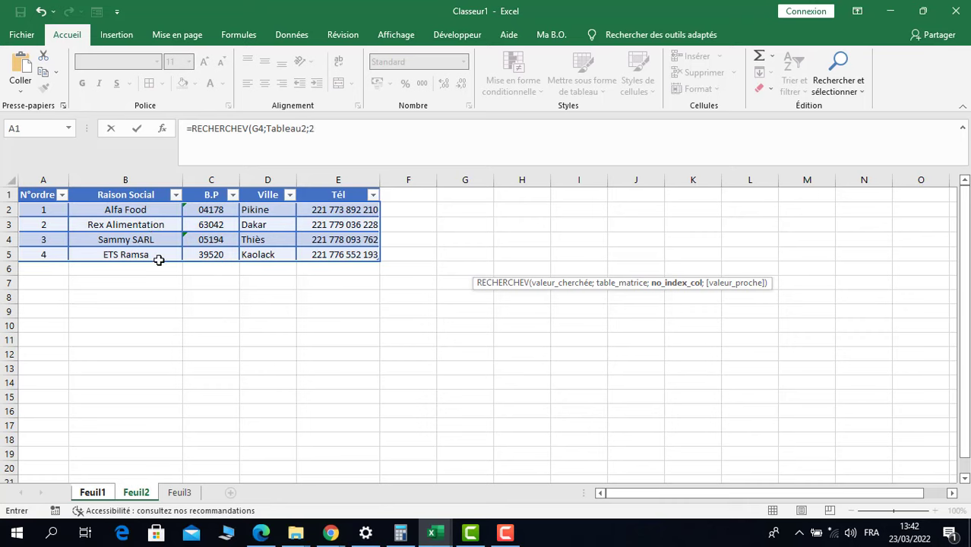
pyautogui.write(';')
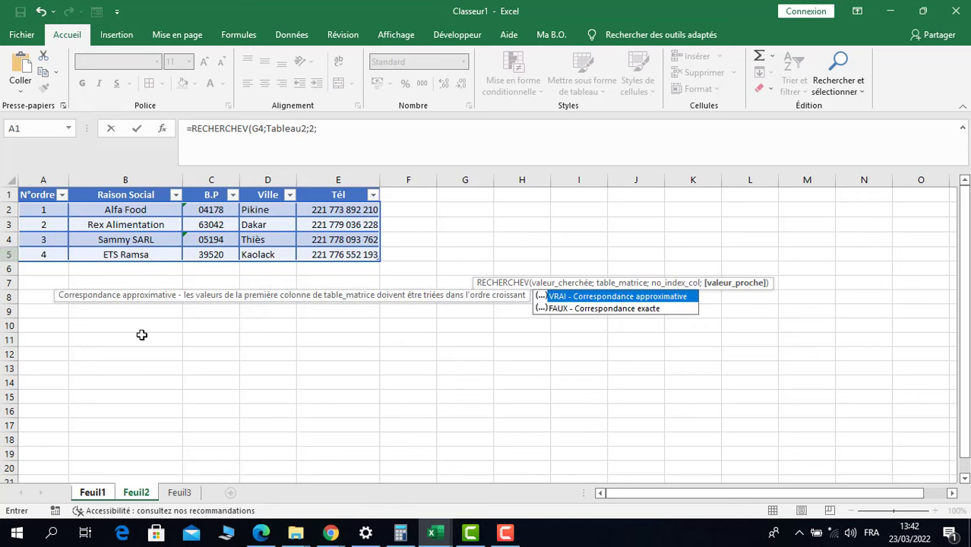
pyautogui.write('0')
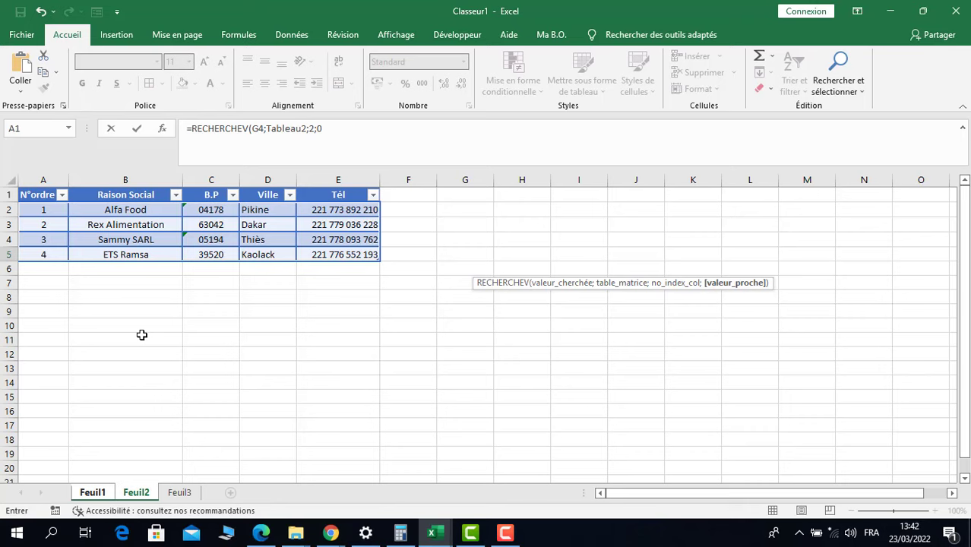
pyautogui.write(')')
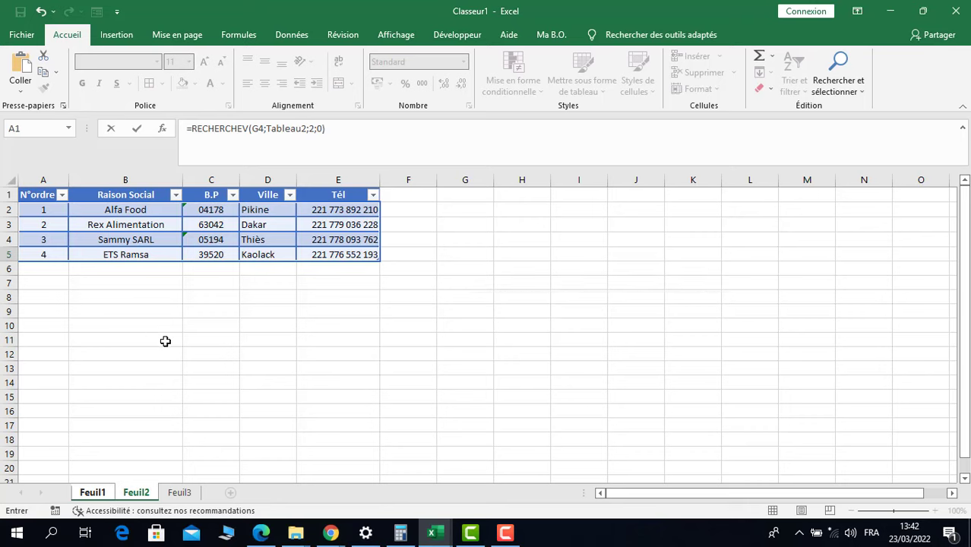
# Wrap the G5 lookup in SIERREUR with "" as the error value and validate the formula
pyautogui.click(192, 128)
pyautogui.write('sier')
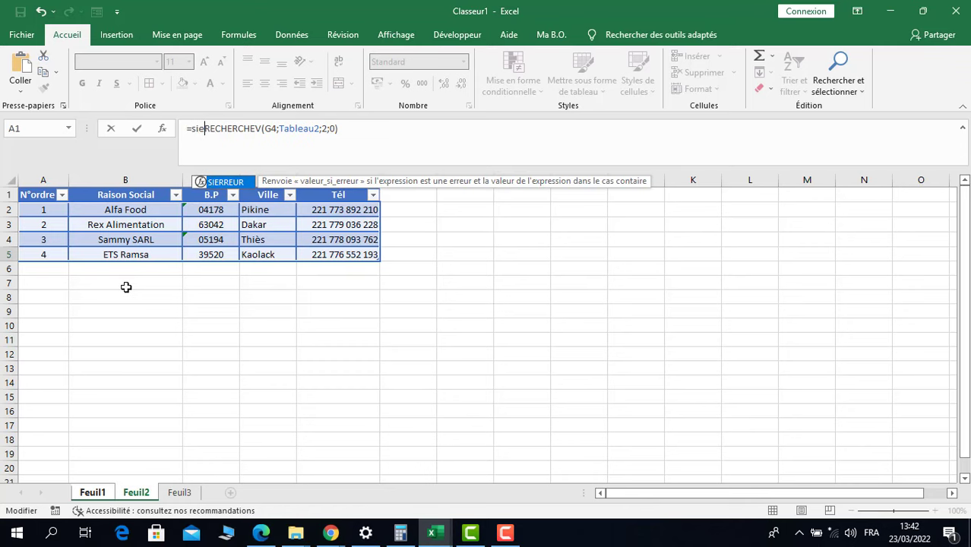
pyautogui.doubleClick(224, 183)
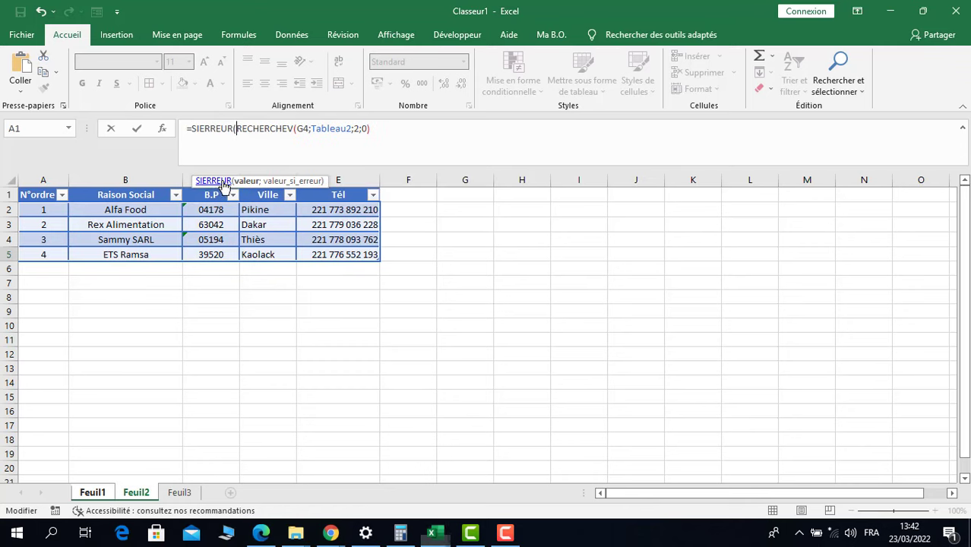
pyautogui.click(400, 132)
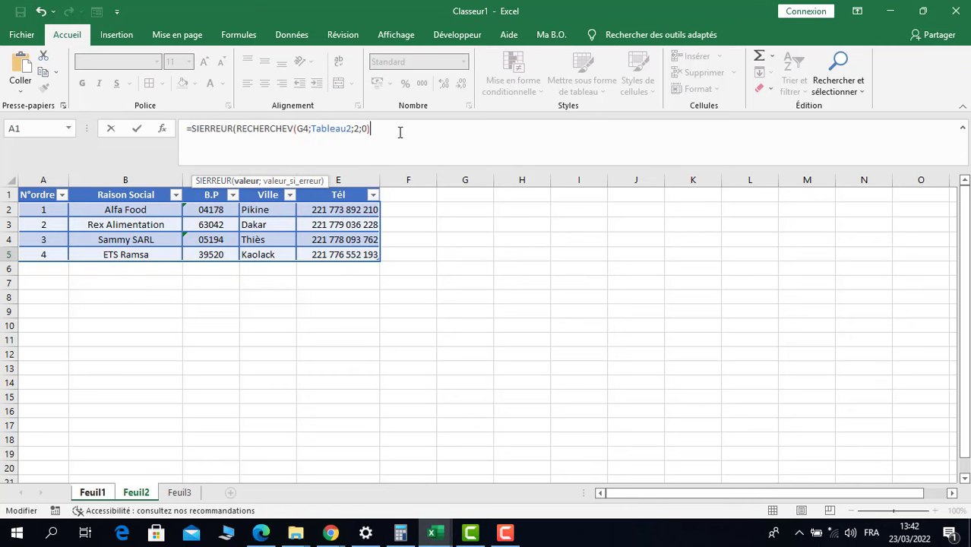
pyautogui.write(';')
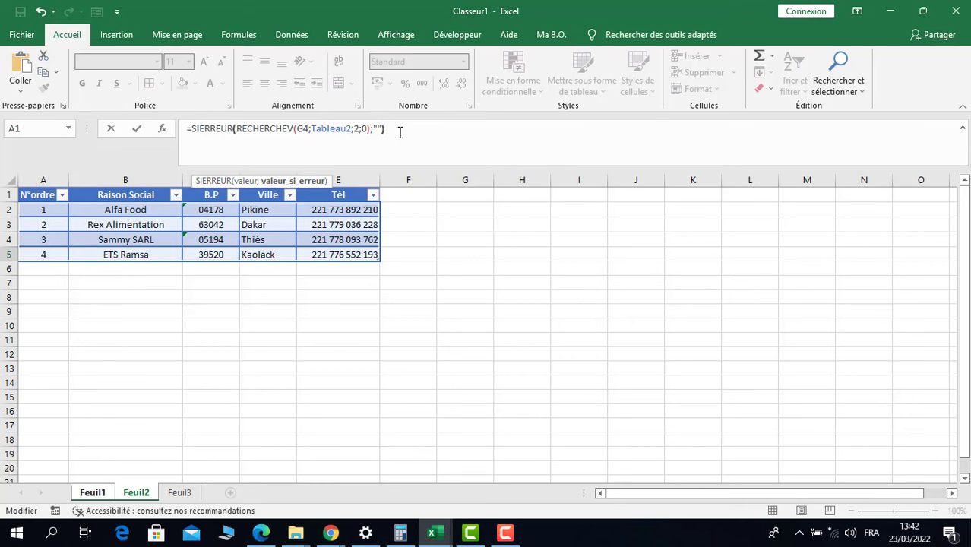
pyautogui.press('Return')
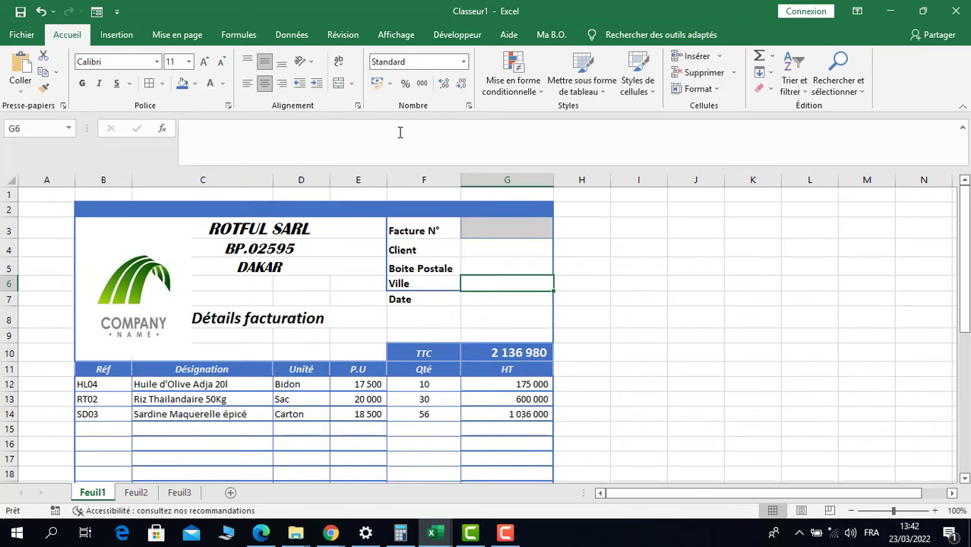
# Copy the complete formula text from G5 and paste it into the Ville cell G6
pyautogui.click(489, 266)
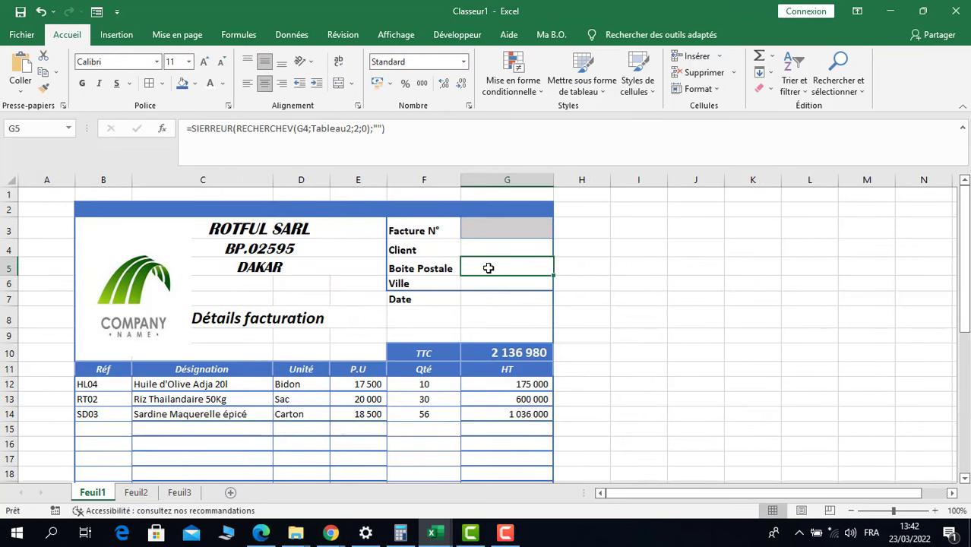
pyautogui.moveTo(386, 129); pyautogui.dragTo(173, 130)
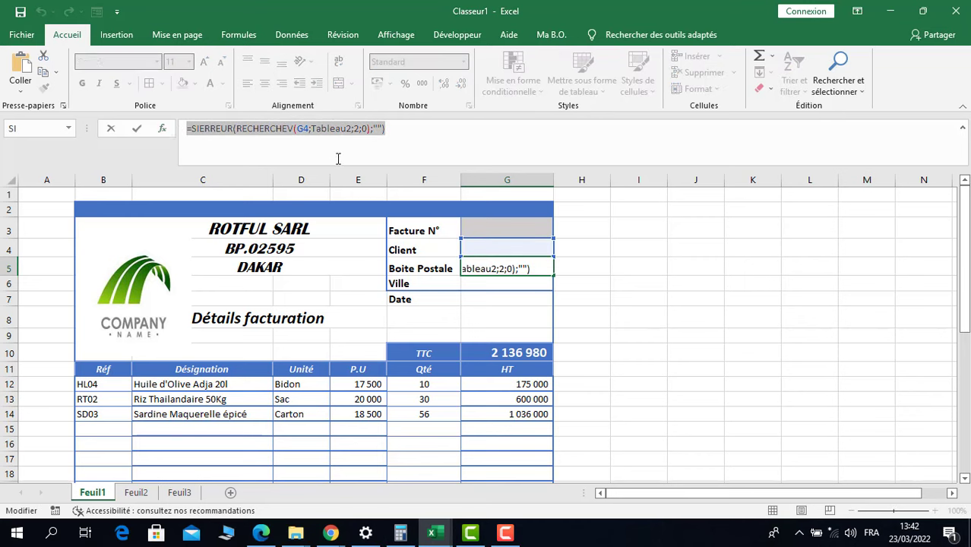
pyautogui.press('Return')
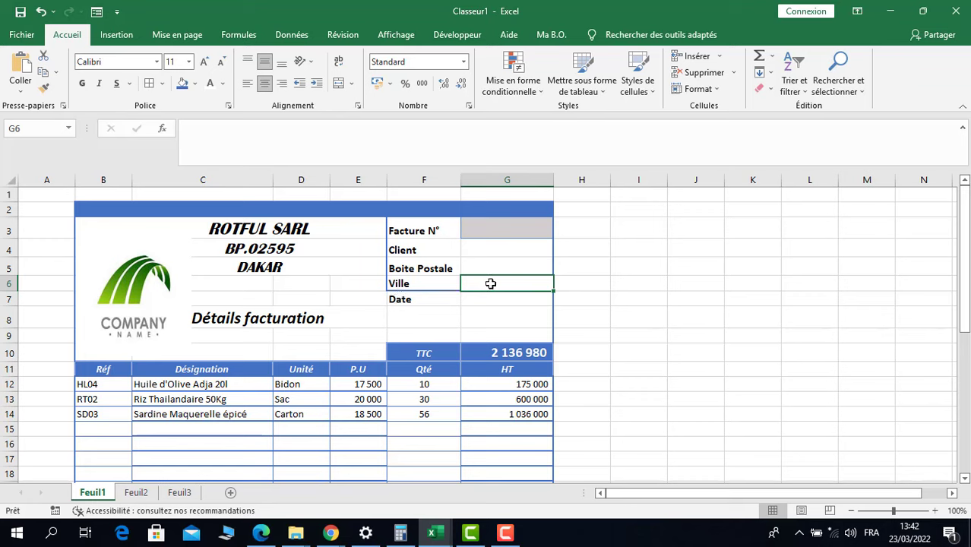
pyautogui.rightClick(493, 284)
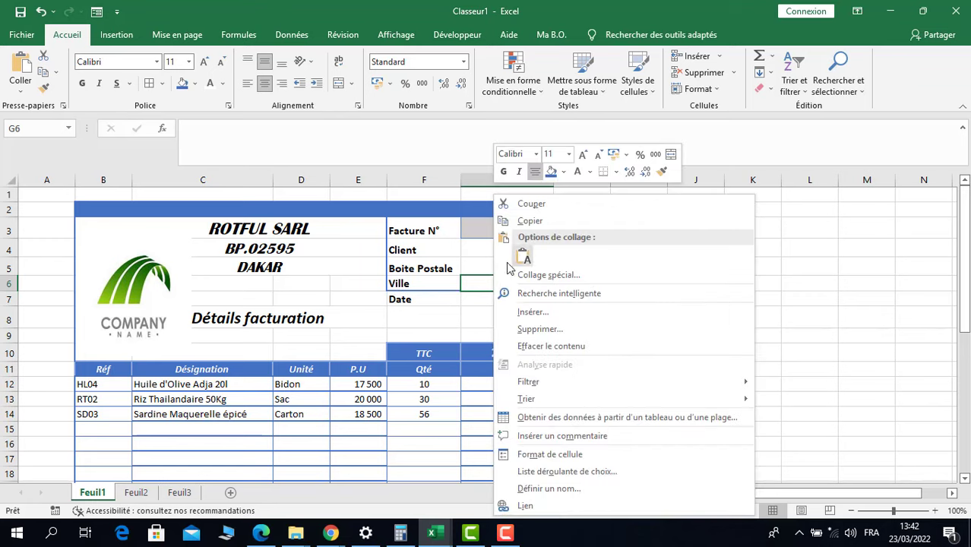
pyautogui.click(524, 263)
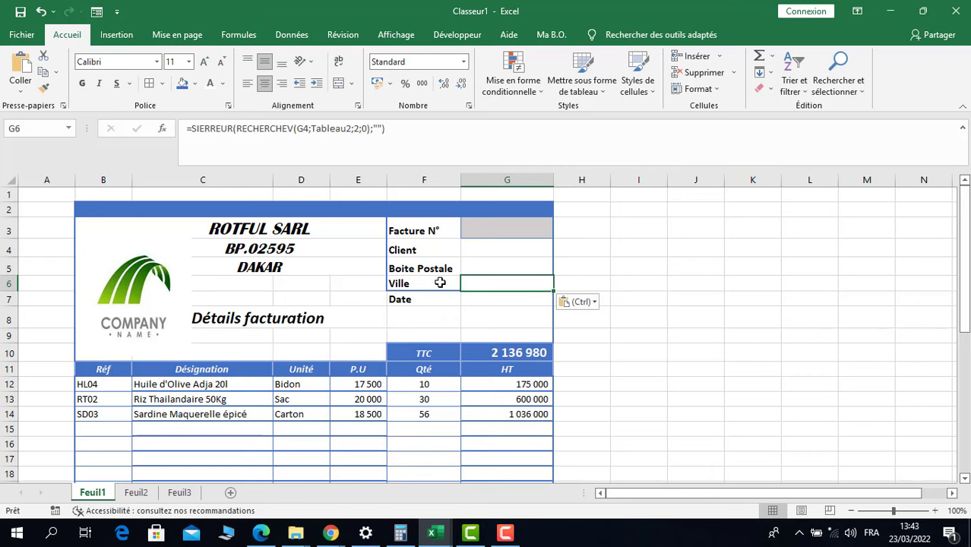
# Set the column index of the Ville lookup in G6 to 3
pyautogui.click(358, 129)
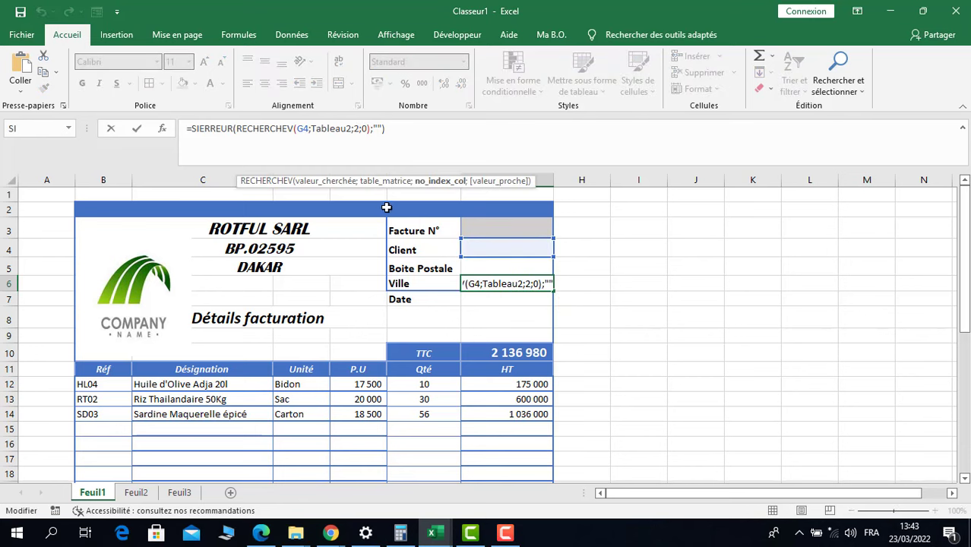
pyautogui.press('BackSpace')
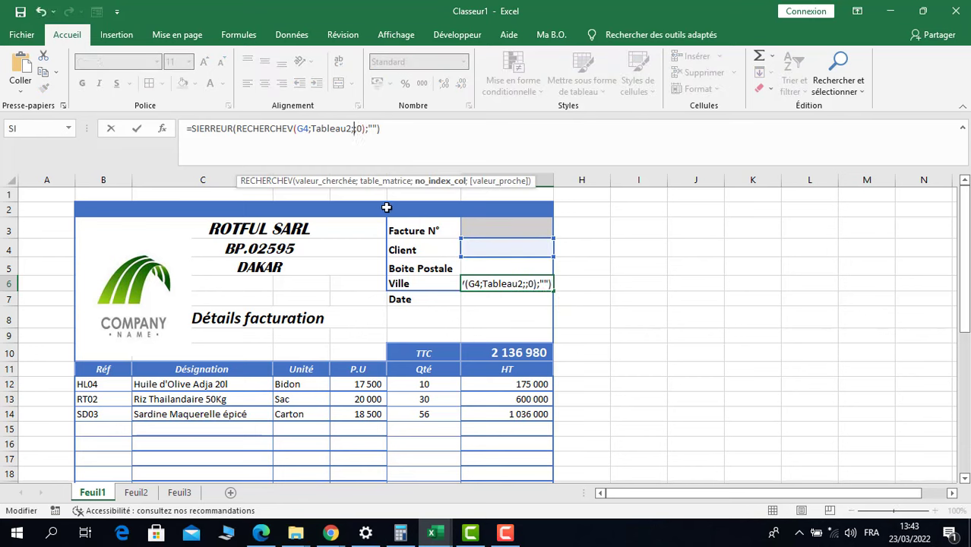
pyautogui.write('3')
pyautogui.press('Return')
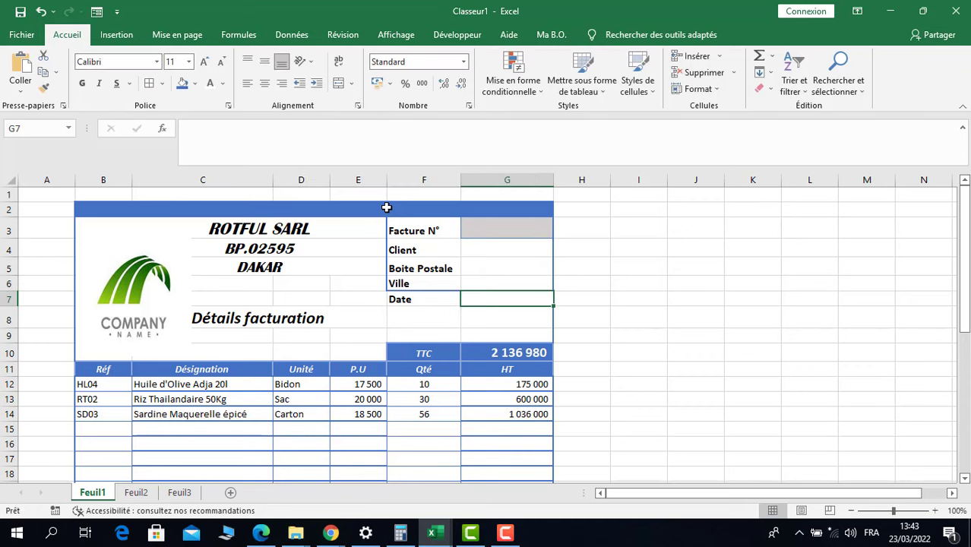
# Check the client table columns on Feuil2, choose Alfa Food as the client in G4, and inspect the Boite Postale formula in G5
pyautogui.click(136, 492)
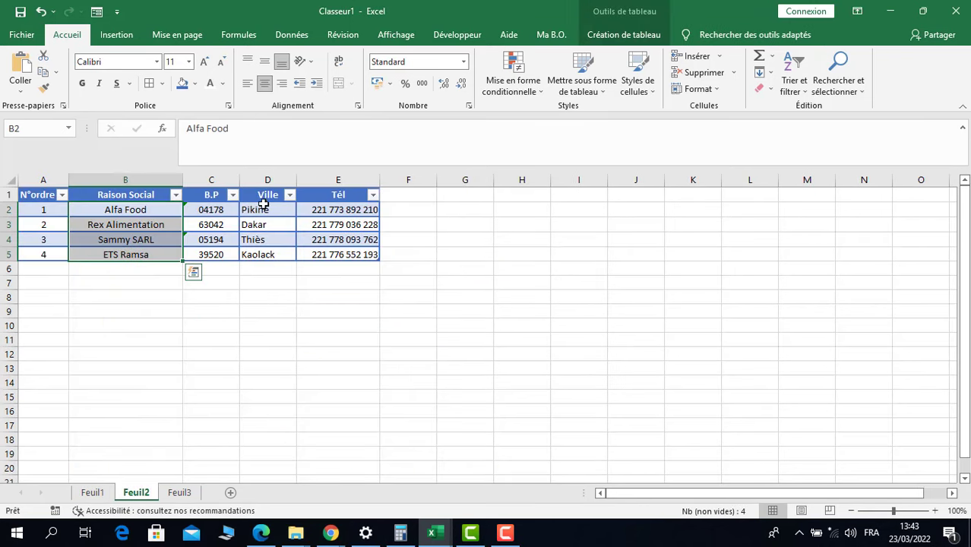
pyautogui.click(92, 492)
pyautogui.click(492, 241)
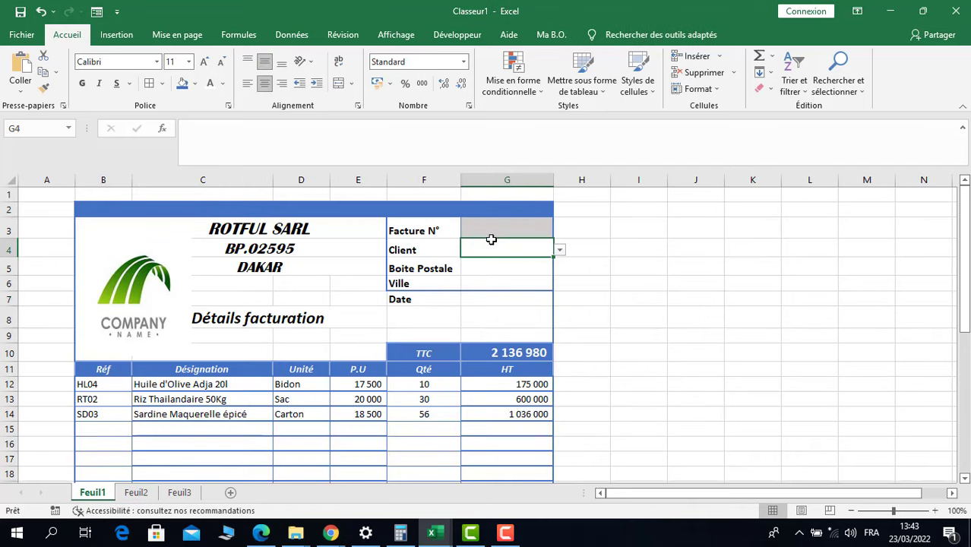
pyautogui.click(559, 250)
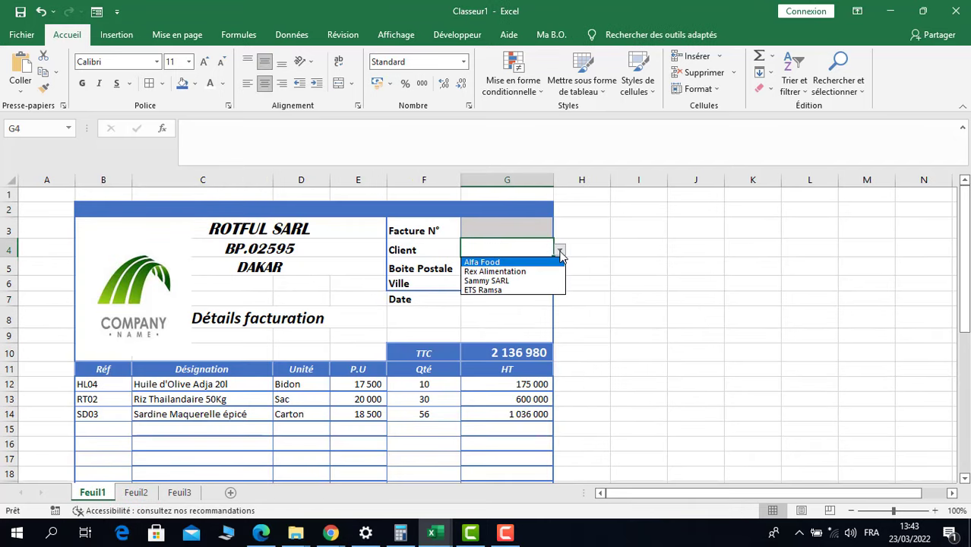
pyautogui.click(517, 262)
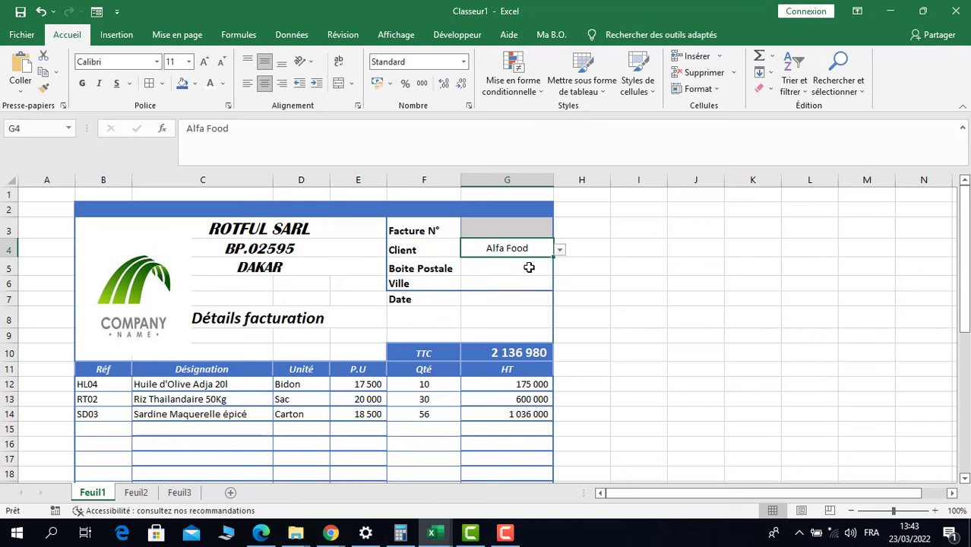
pyautogui.click(506, 271)
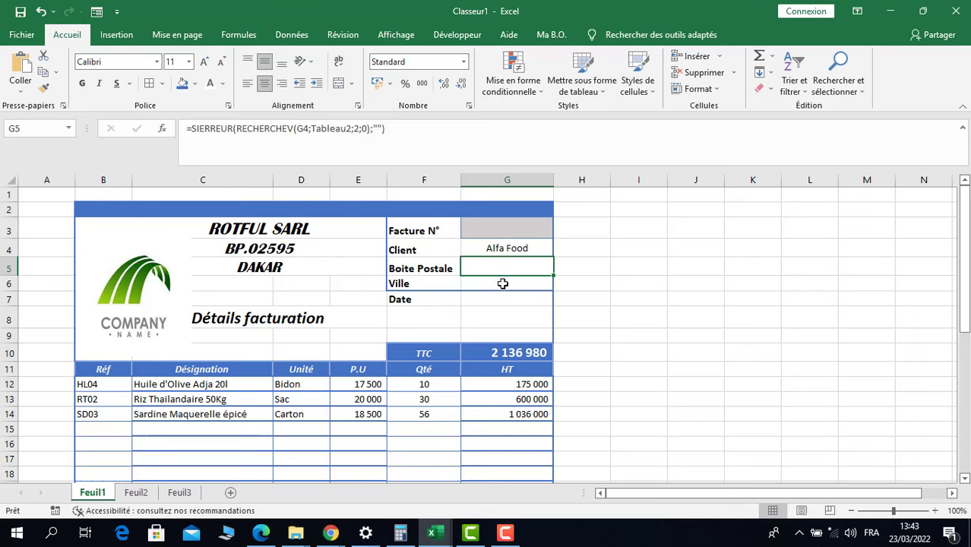
# Check the client table columns on Feuil2 and set the column index of the Boite Postale lookup in G5 to 3
pyautogui.click(502, 284)
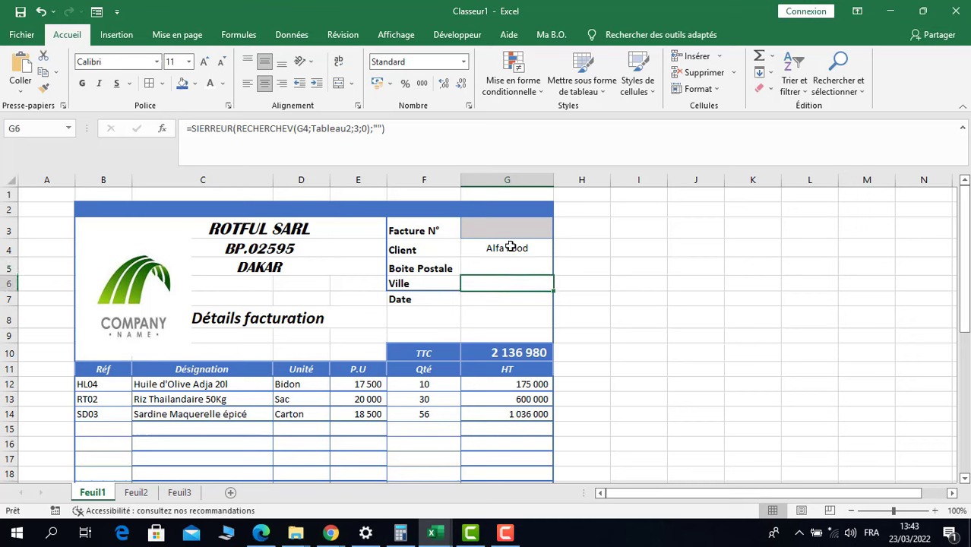
pyautogui.click(508, 249)
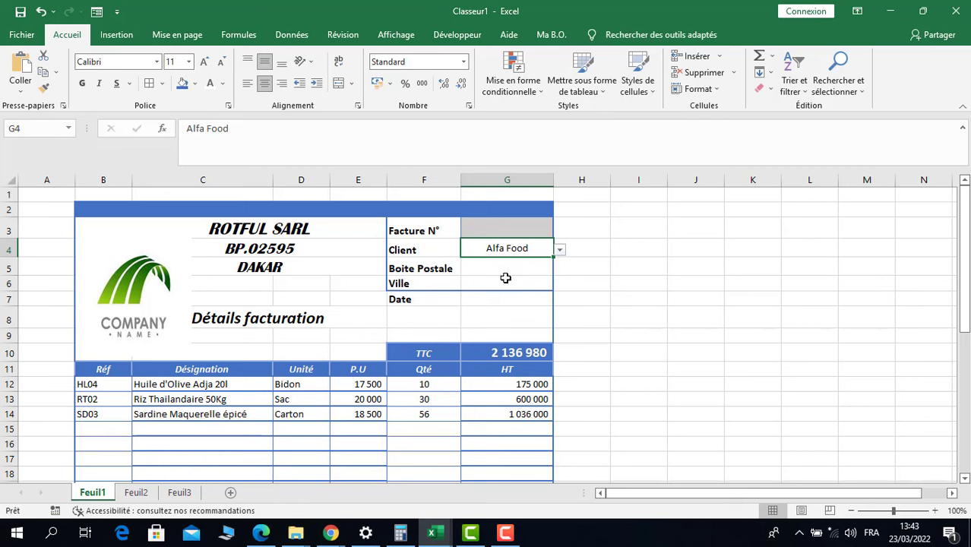
pyautogui.click(136, 493)
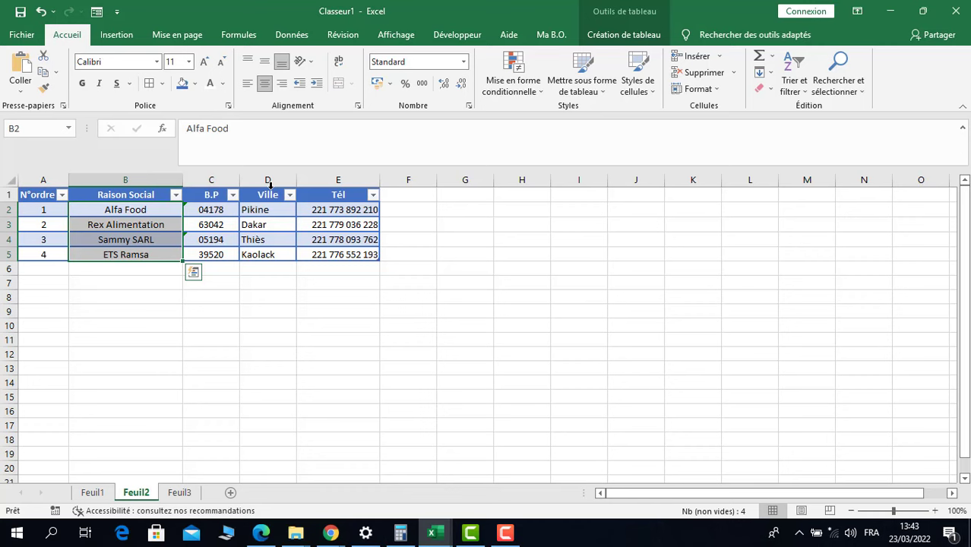
pyautogui.click(93, 492)
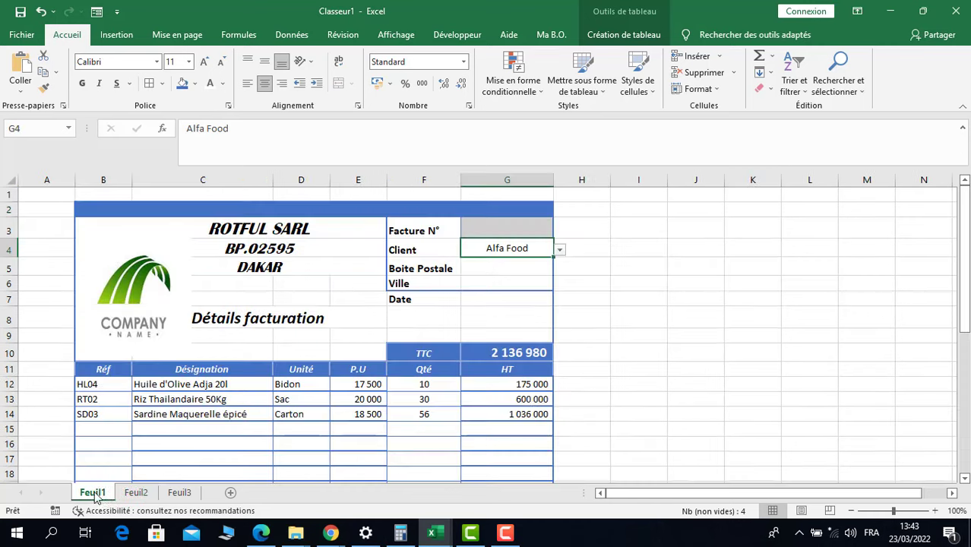
pyautogui.click(512, 267)
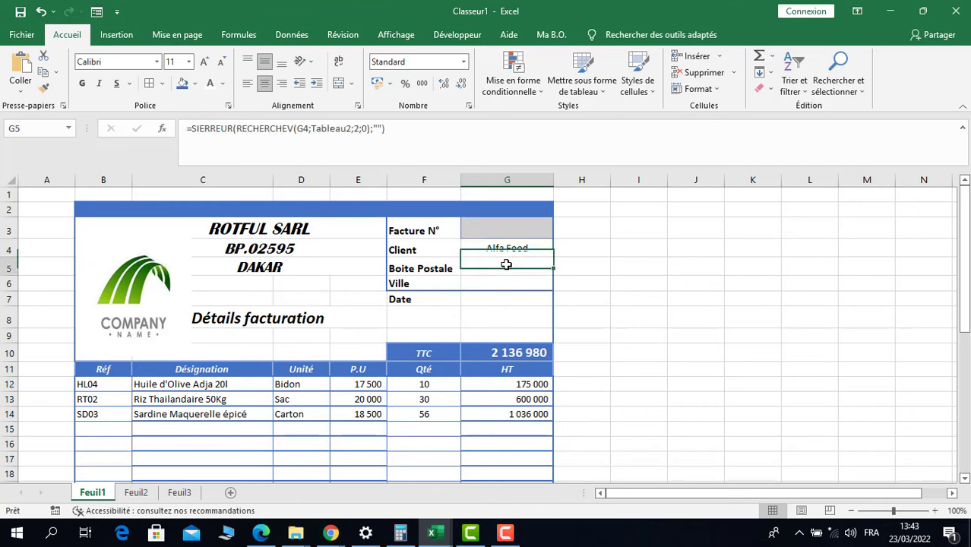
pyautogui.click(358, 129)
pyautogui.press('BackSpace')
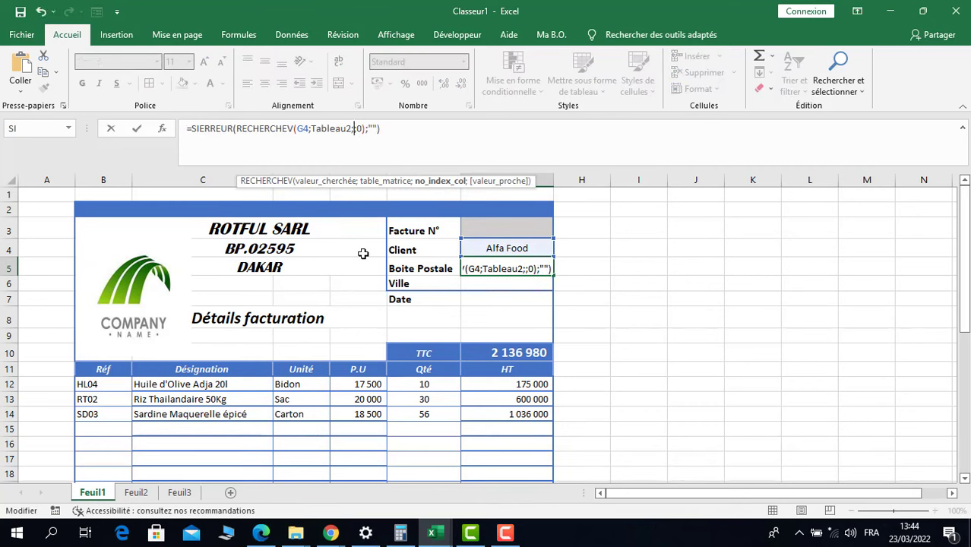
pyautogui.write('3')
pyautogui.press('Return')
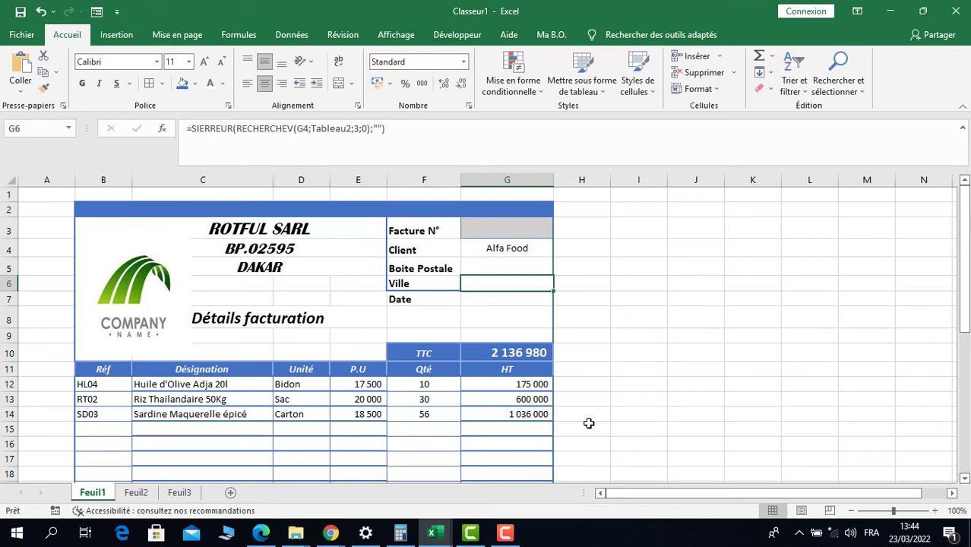
# Set the column index of the Ville lookup in G6 to 4
pyautogui.click(360, 128)
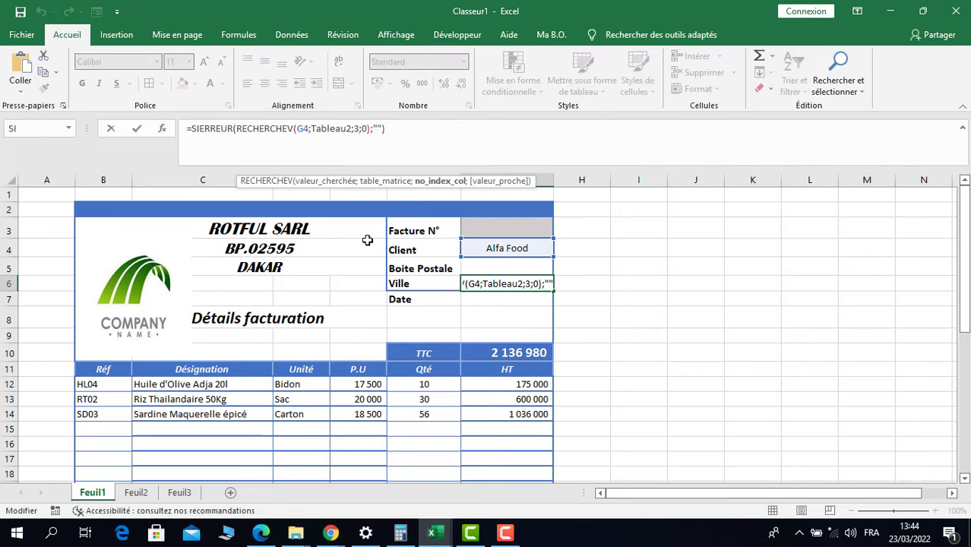
pyautogui.press('BackSpace')
pyautogui.write('4')
pyautogui.press('Return')
# Replace the table range of the G5 lookup with the Raison Social to Tél columns of the Feuil2 client table
pyautogui.click(501, 270)
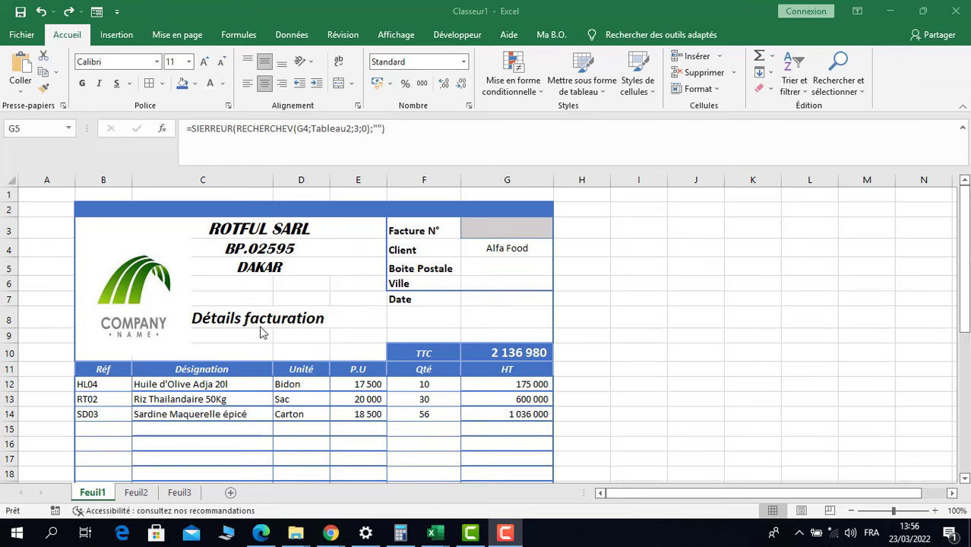
pyautogui.click(136, 494)
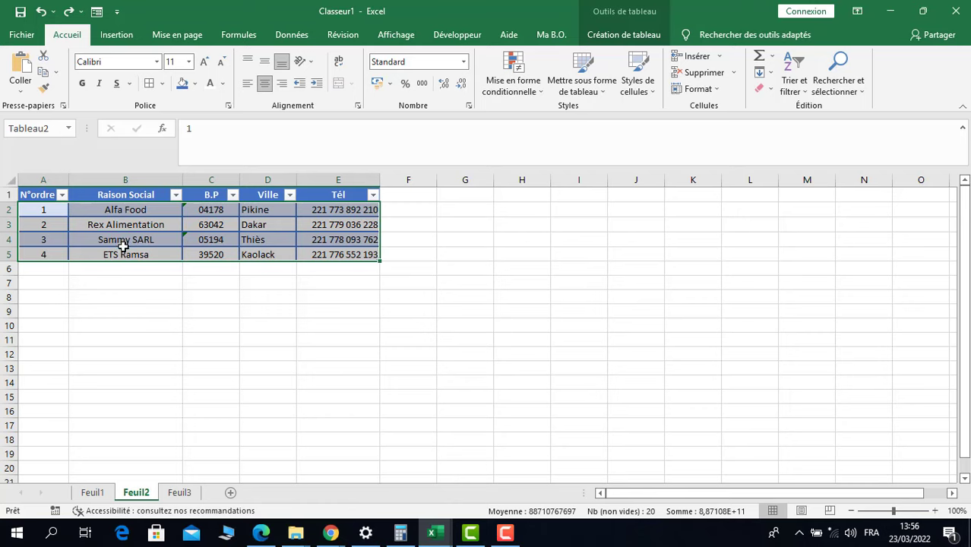
pyautogui.click(93, 492)
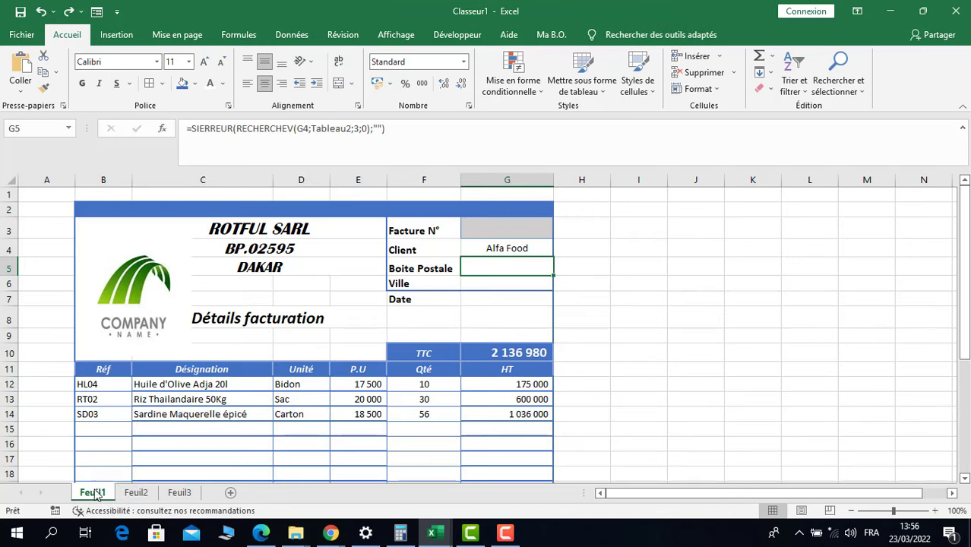
pyautogui.click(339, 131)
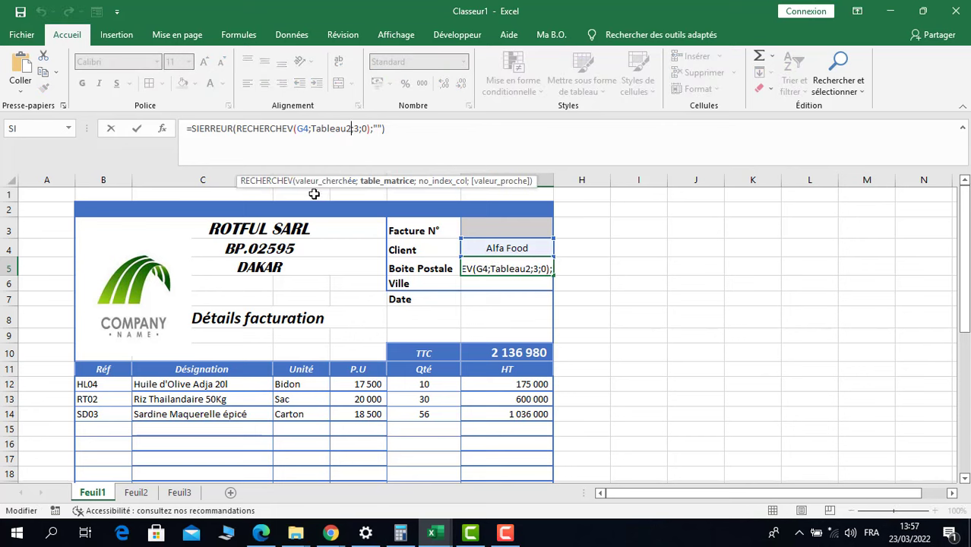
pyautogui.press('BackSpace')
pyautogui.press('BackSpace')
pyautogui.press('BackSpace')
pyautogui.press('BackSpace')
pyautogui.press('BackSpace')
pyautogui.press('BackSpace')
pyautogui.press('BackSpace')
pyautogui.press('BackSpace')
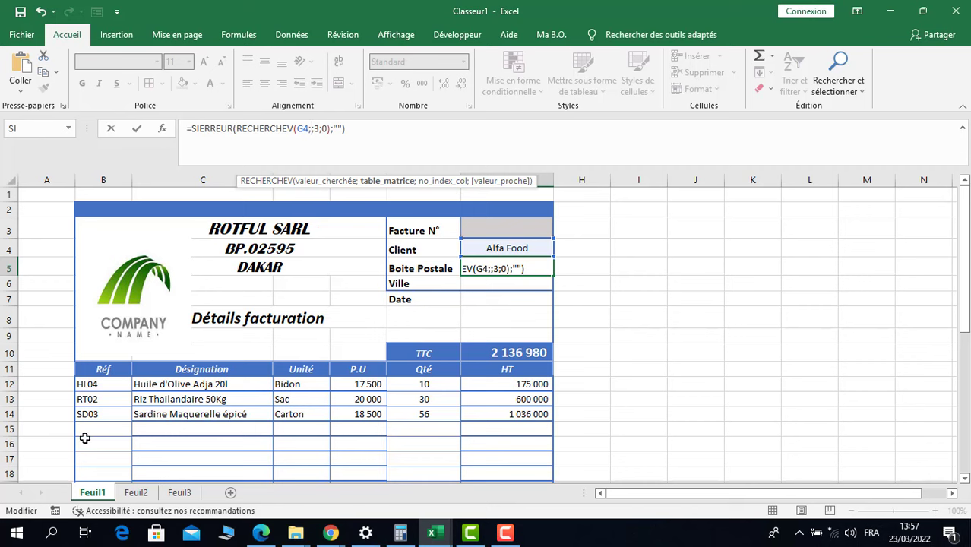
pyautogui.click(136, 492)
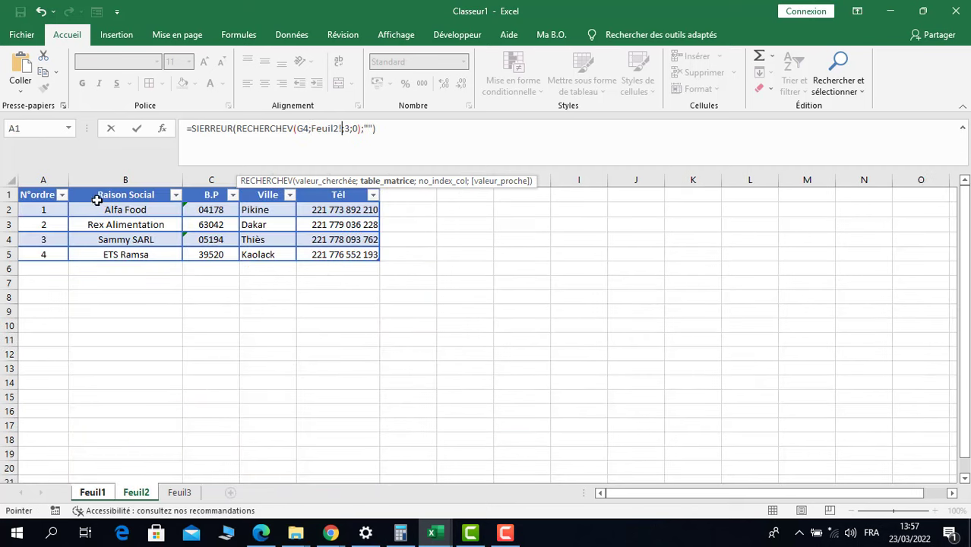
pyautogui.moveTo(96, 186); pyautogui.dragTo(315, 198)
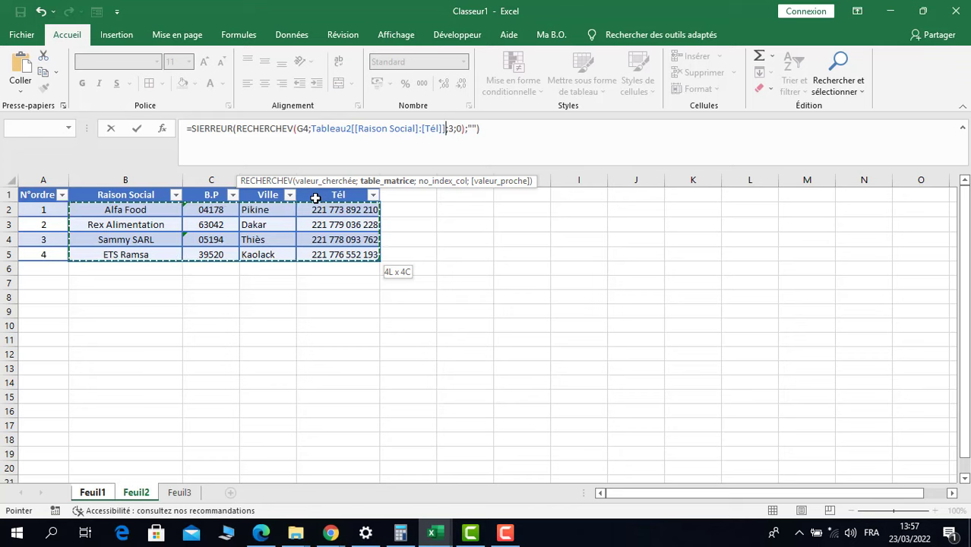
pyautogui.moveTo(315, 199); pyautogui.dragTo(331, 203)
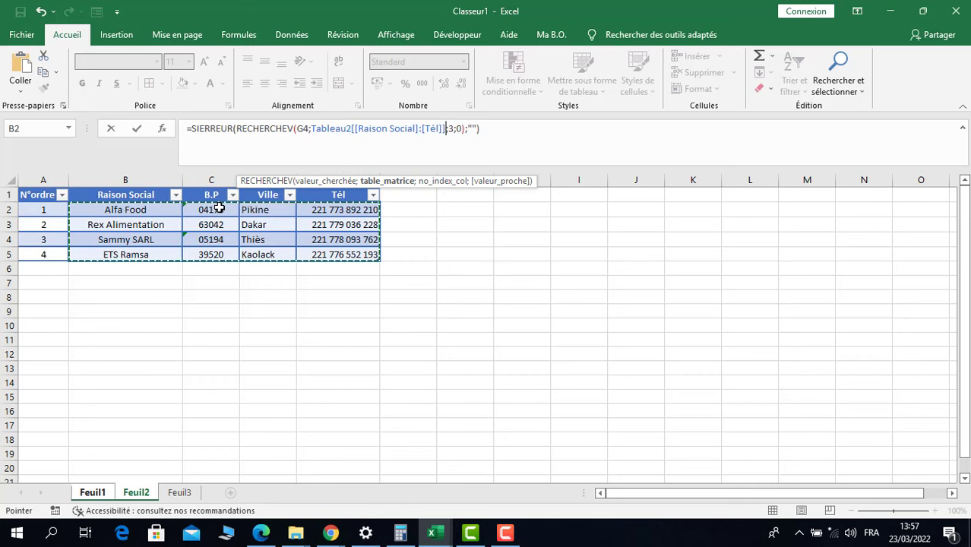
# Set the column index of the Boite Postale lookup in G5 to 2 and validate the formula
pyautogui.click(453, 130)
pyautogui.press('BackSpace')
pyautogui.write('2')
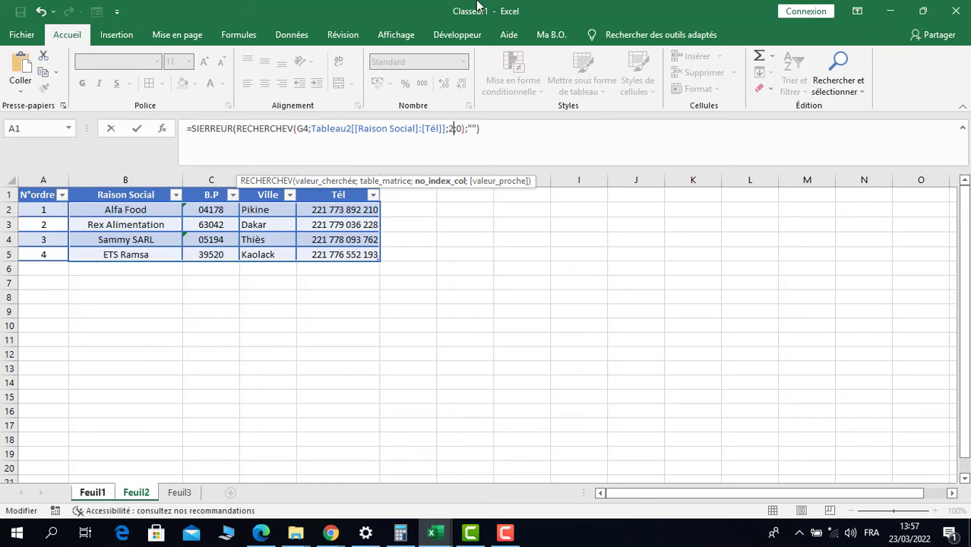
pyautogui.press('Return')
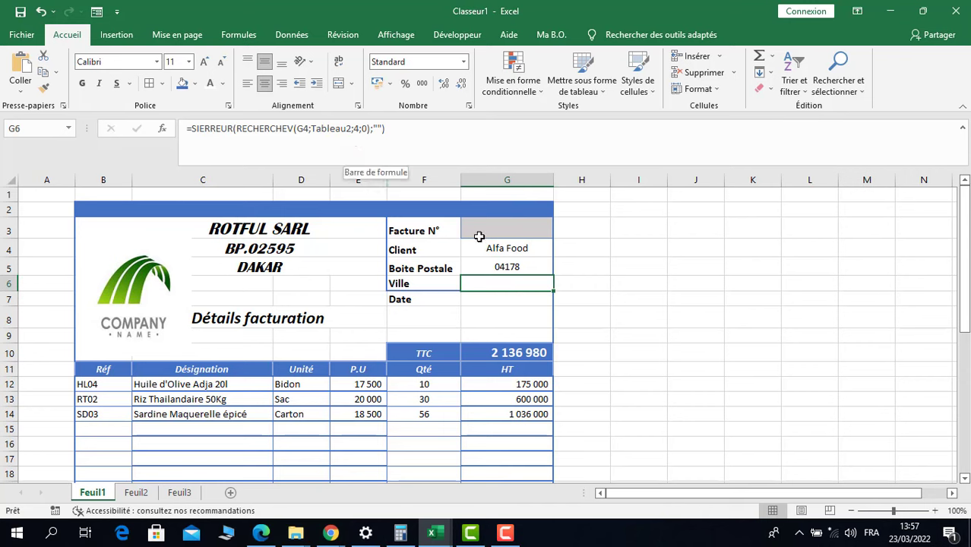
# Copy the corrected formula text from G5 and paste it over the Ville formula in G6
pyautogui.click(495, 268)
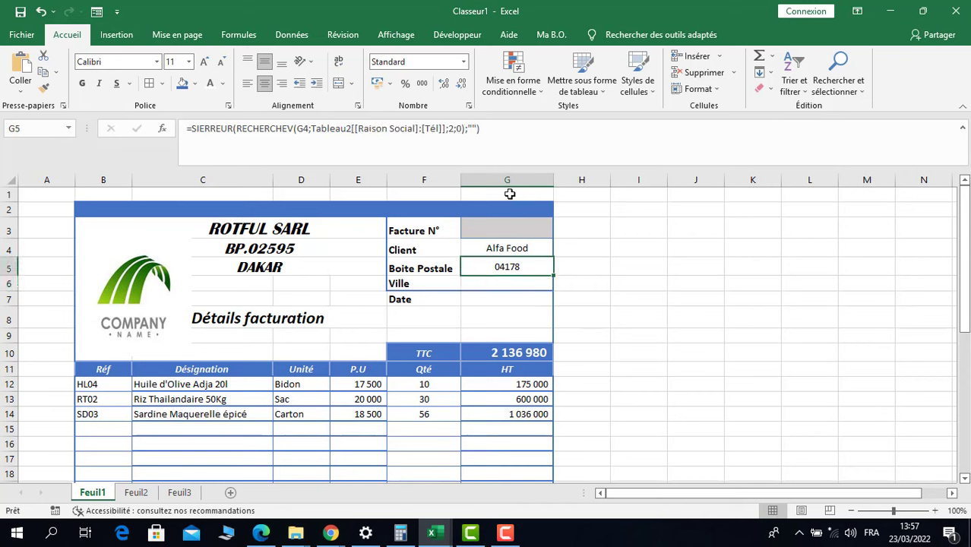
pyautogui.tripleClick(384, 120)
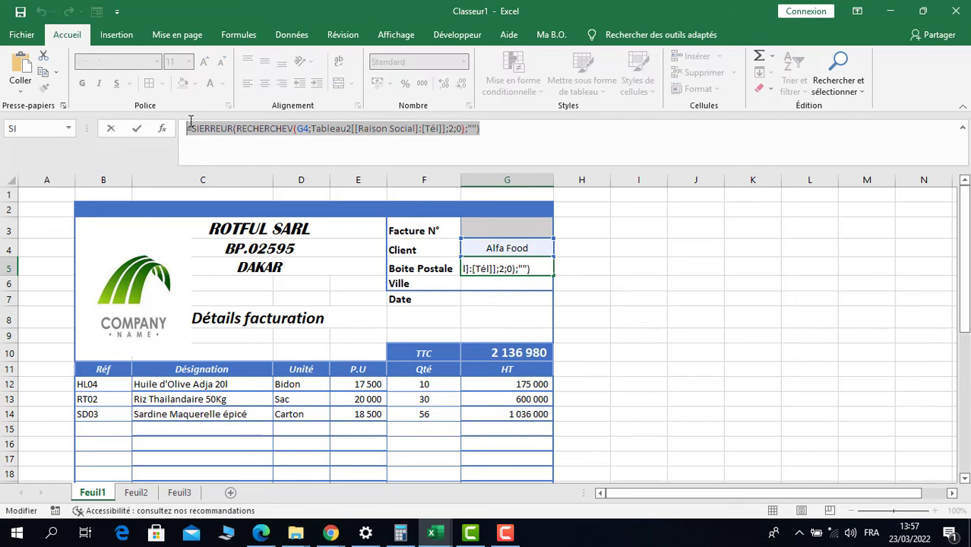
pyautogui.press('Return')
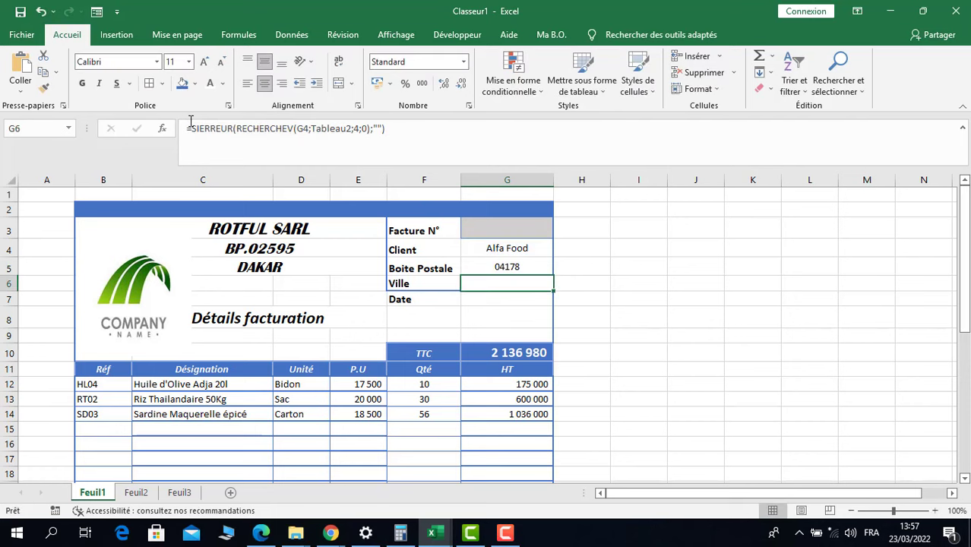
pyautogui.rightClick(493, 281)
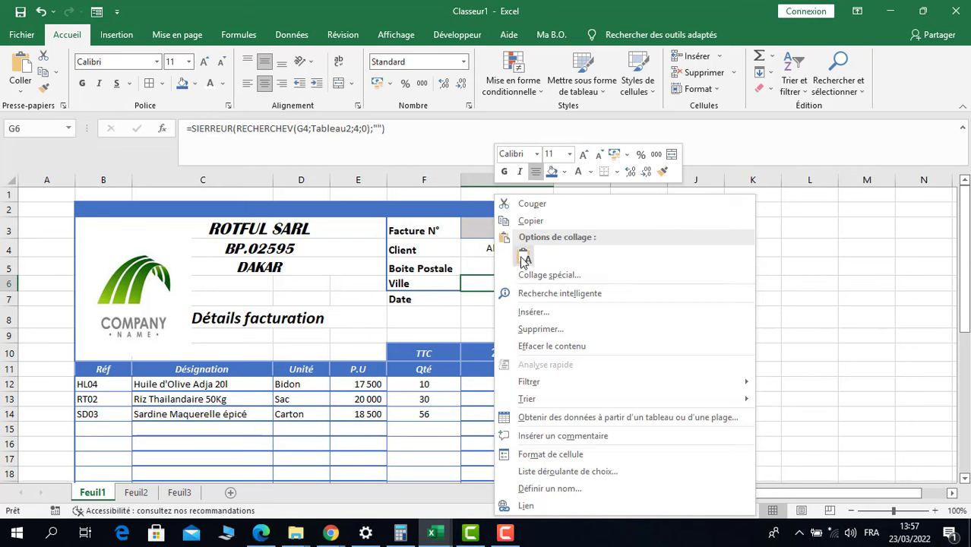
pyautogui.click(523, 263)
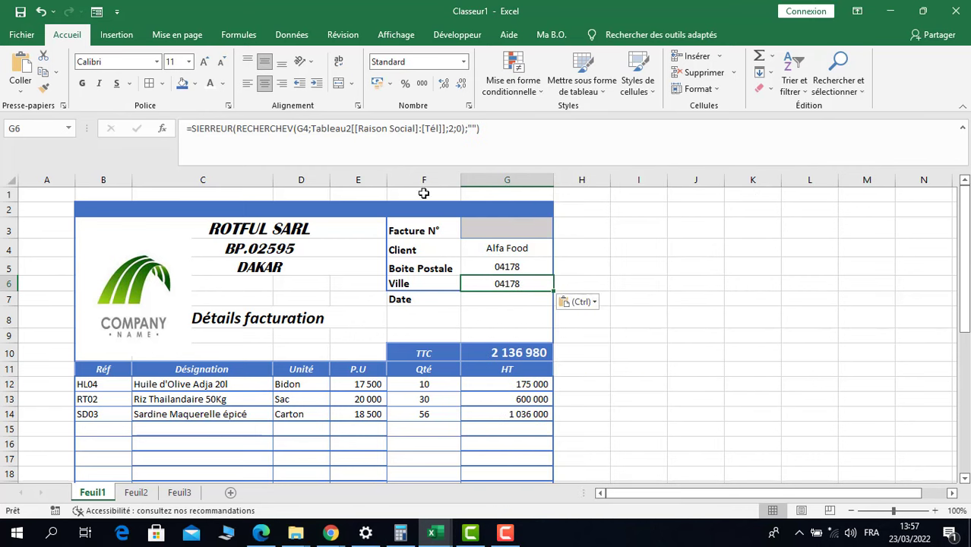
# Set the column index of the pasted Ville lookup in G6 to 3 and validate it
pyautogui.click(456, 128)
pyautogui.press('BackSpace')
pyautogui.write('03')
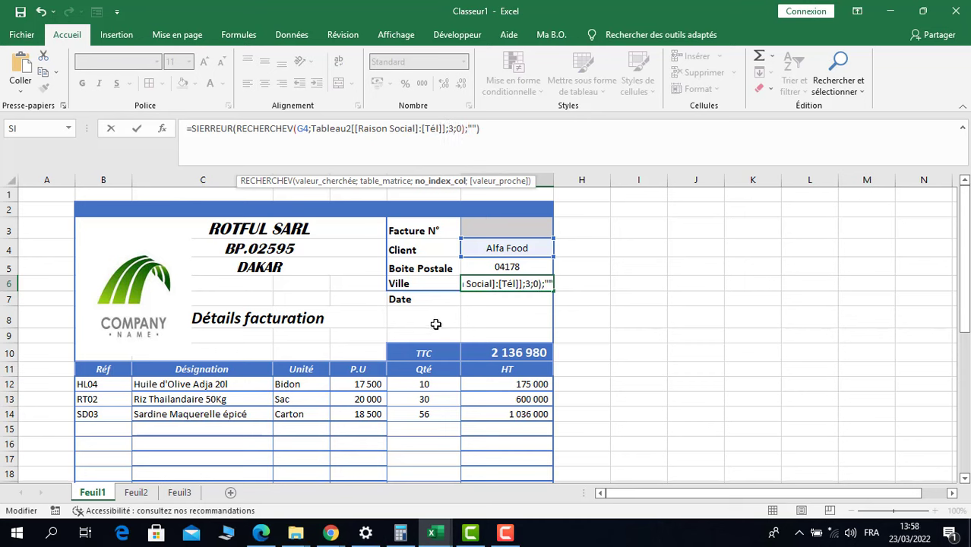
pyautogui.press('Return')
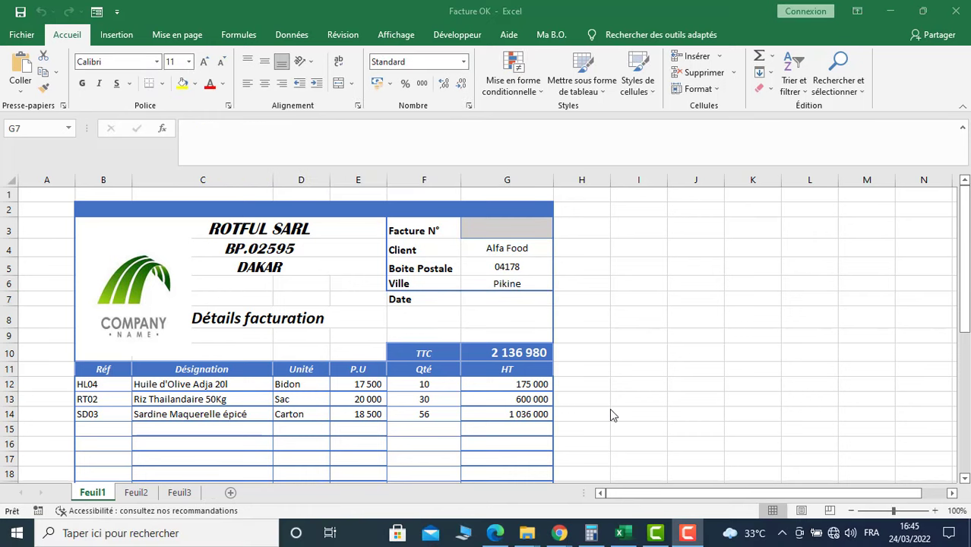
# Enter =AUJOURDHUI() in the Date cell G7 and center the date horizontally
pyautogui.click(480, 300)
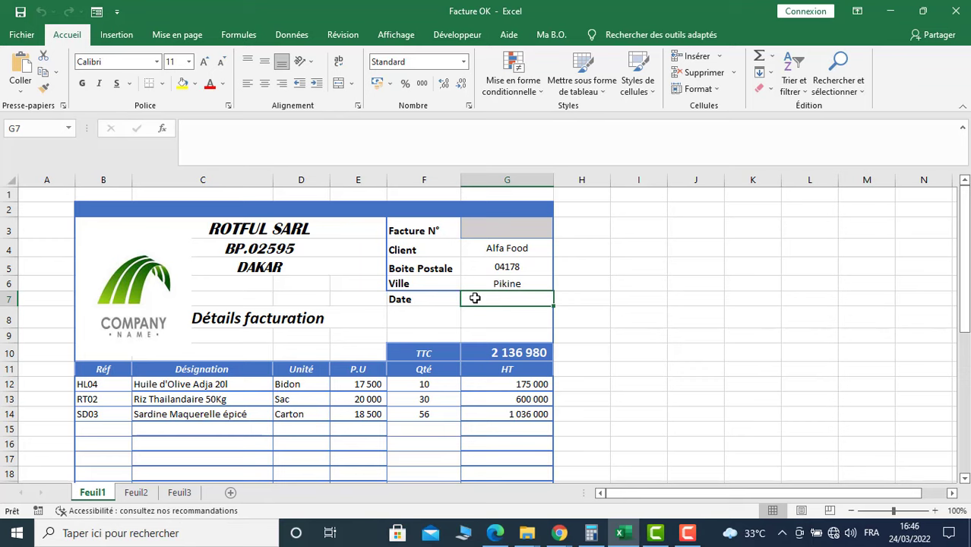
pyautogui.write('=')
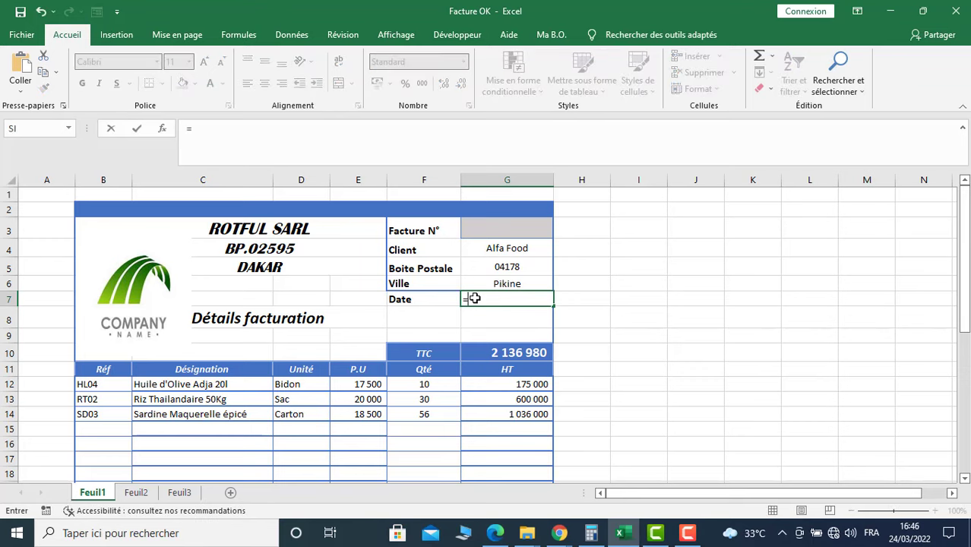
pyautogui.write('au')
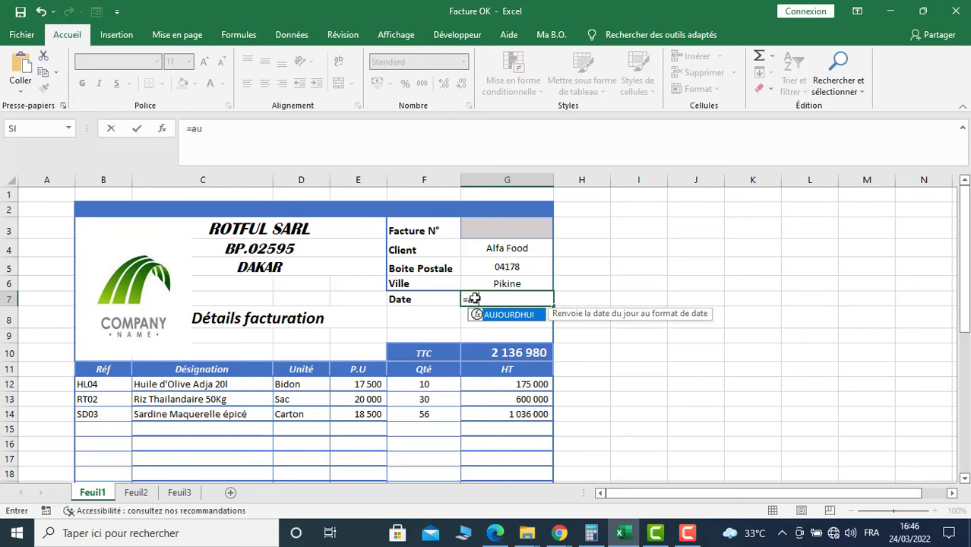
pyautogui.doubleClick(521, 314)
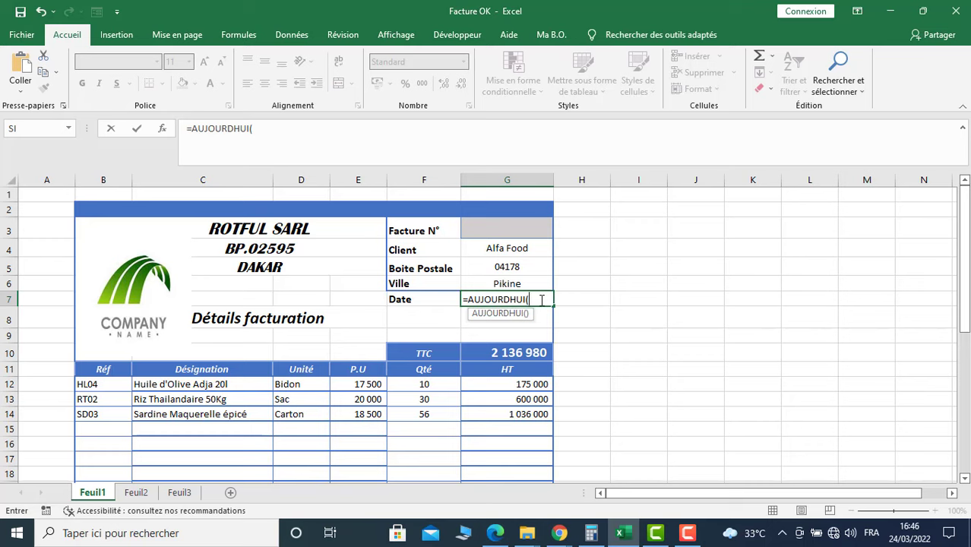
pyautogui.write(')')
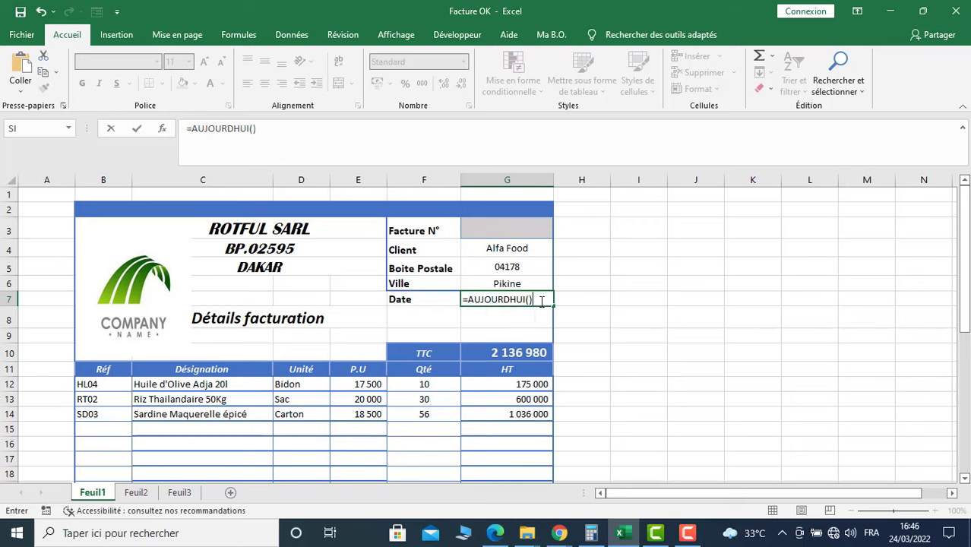
pyautogui.press('Return')
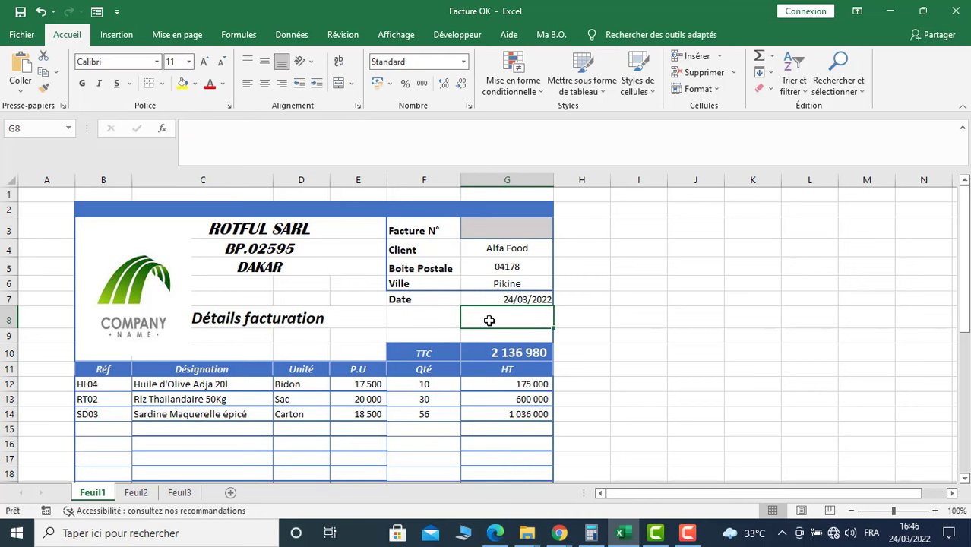
pyautogui.click(496, 300)
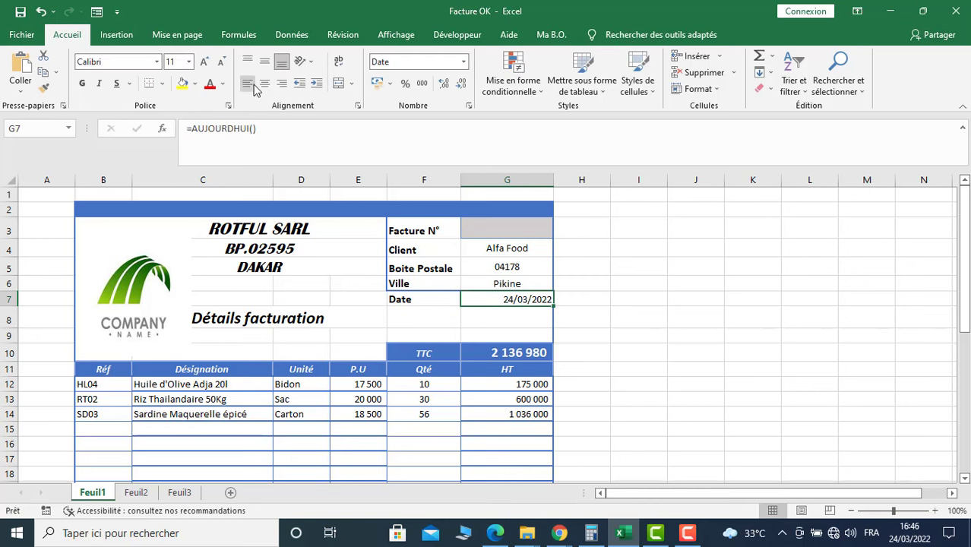
# Enter the formula ="FV00"&H3 in the Facture N° cell G3
pyautogui.click(481, 228)
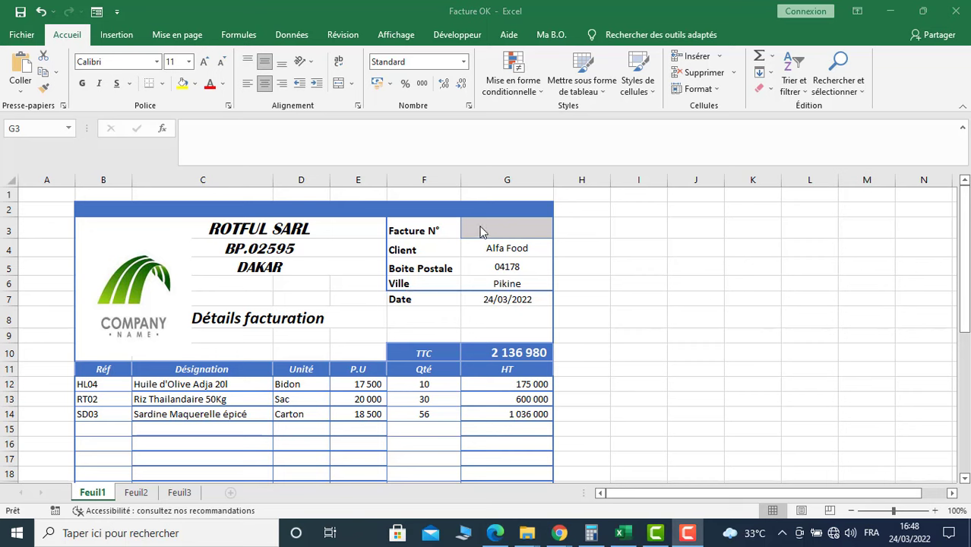
pyautogui.click(480, 226)
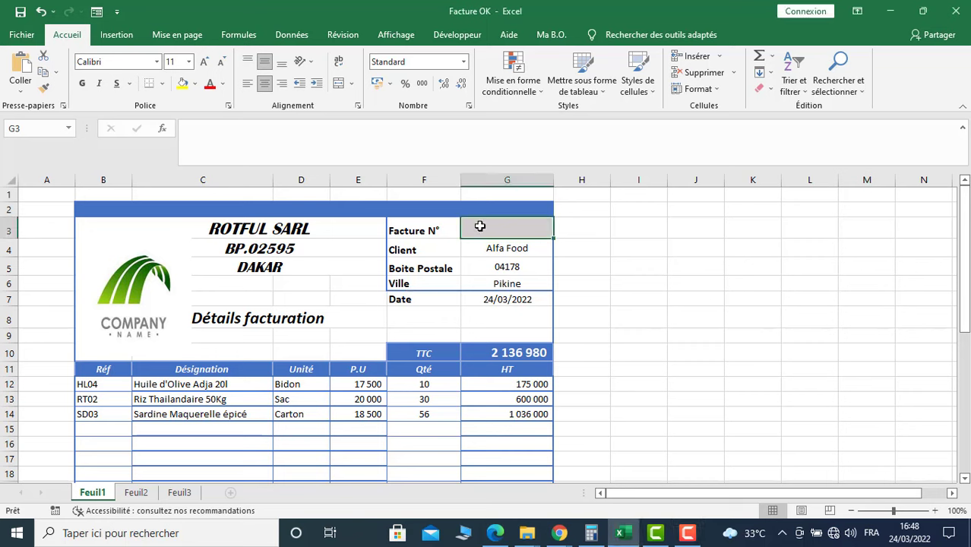
pyautogui.write('+')
pyautogui.press('BackSpace')
pyautogui.write('=')
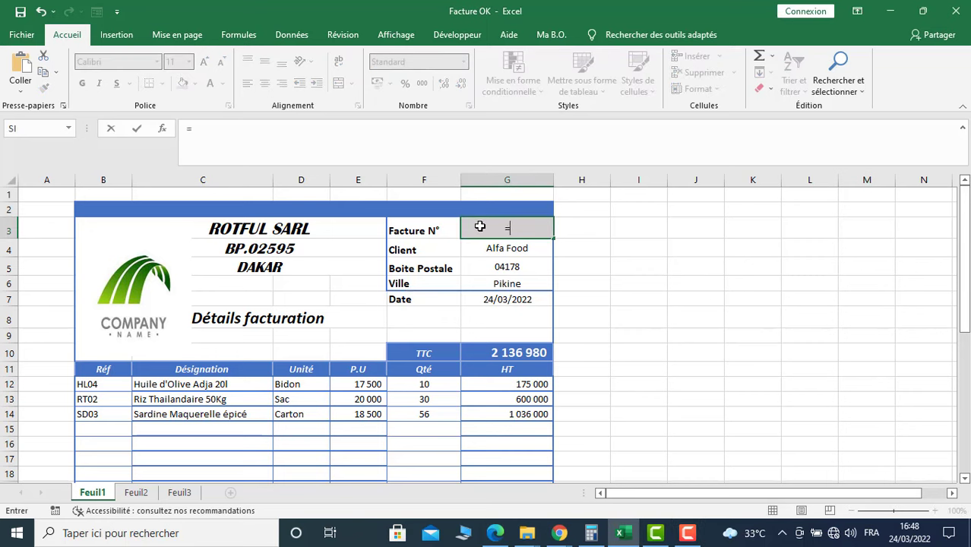
pyautogui.write('FV00')
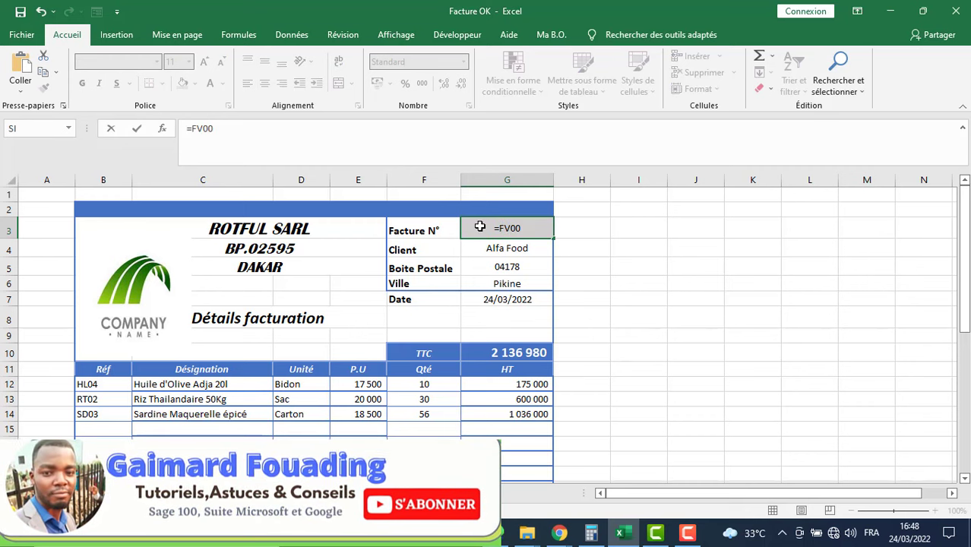
pyautogui.click(500, 228)
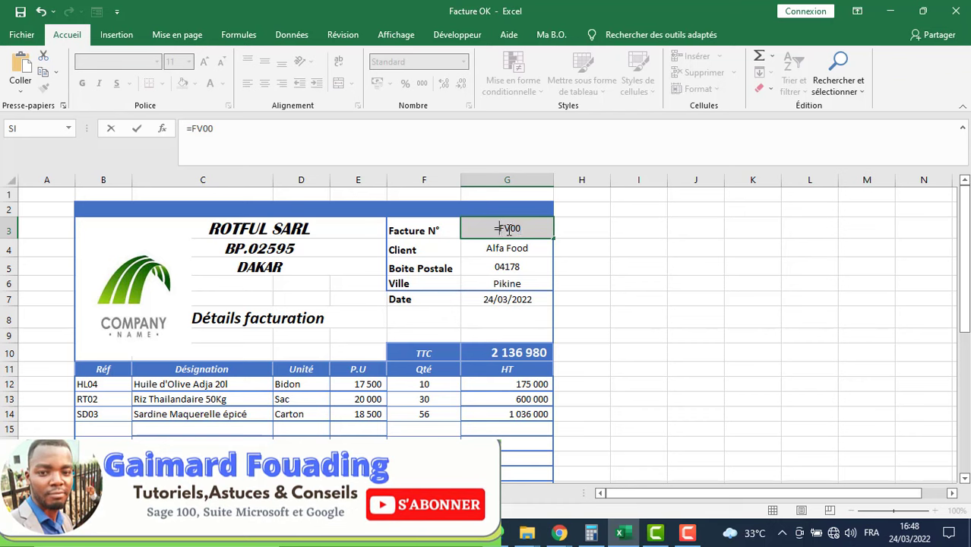
pyautogui.write('3')
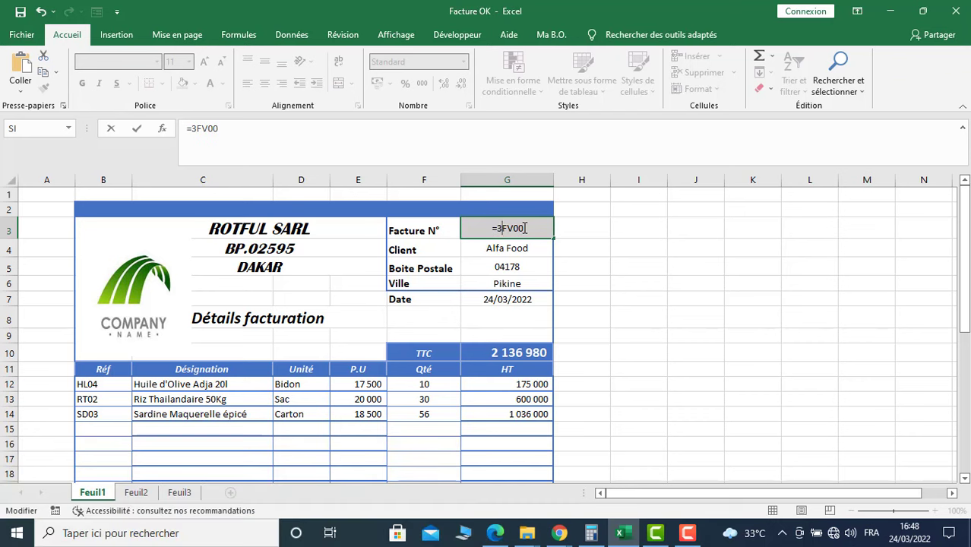
pyautogui.press('BackSpace')
pyautogui.write('"FV00"')
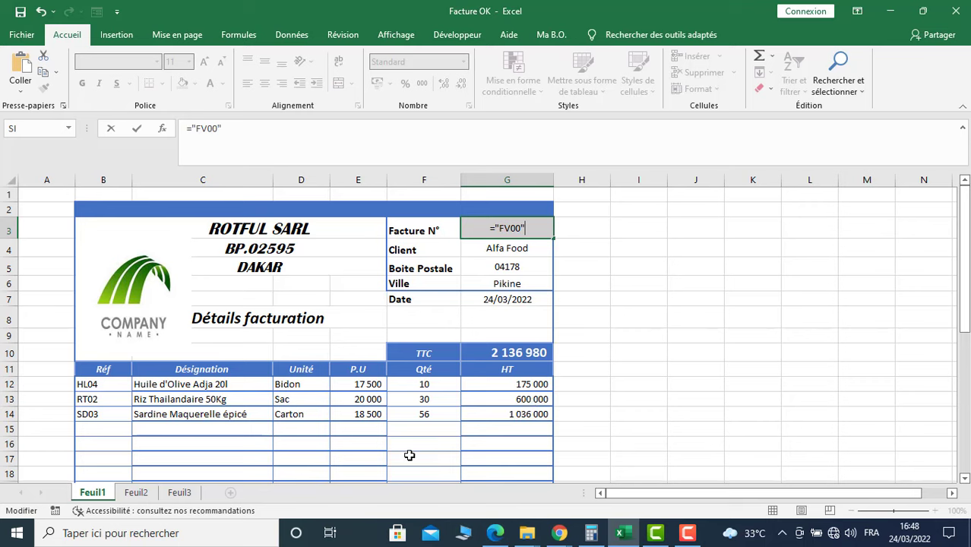
pyautogui.write('&')
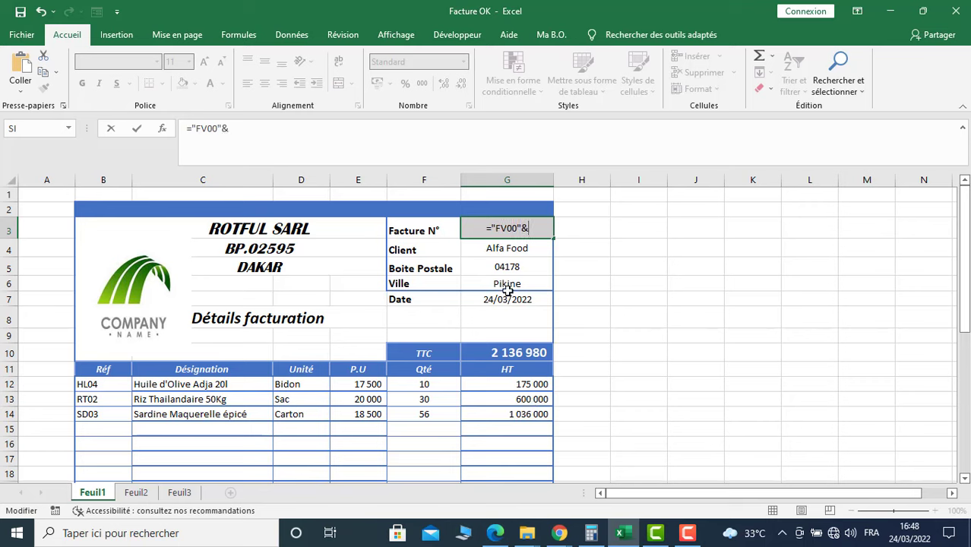
pyautogui.click(594, 229)
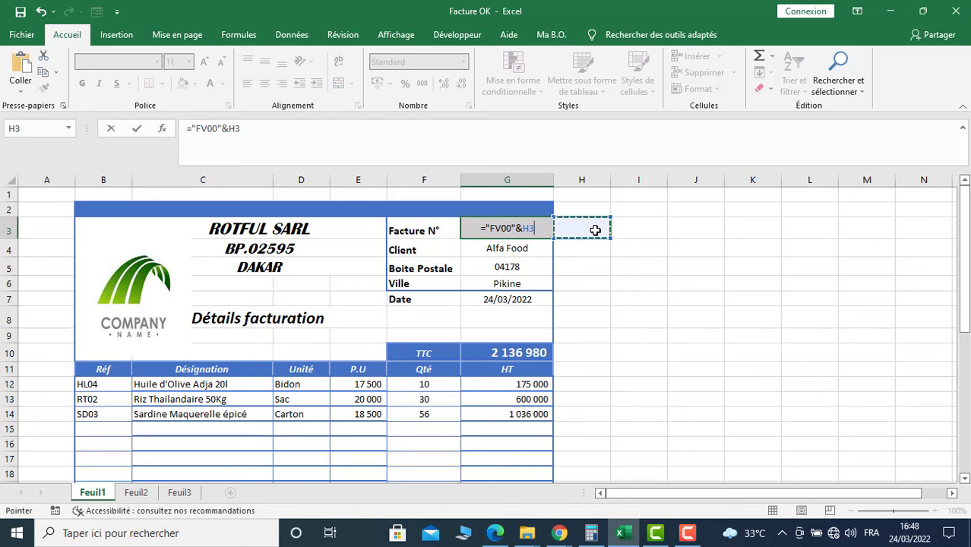
pyautogui.press('Return')
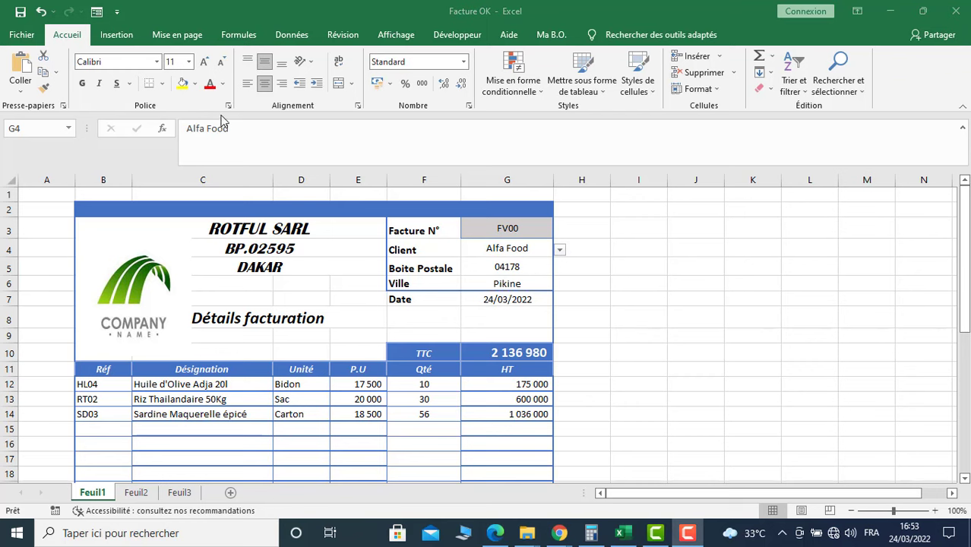
# Insert a small spin button form control at the right edge of the Facture N° cell G3
pyautogui.click(461, 36)
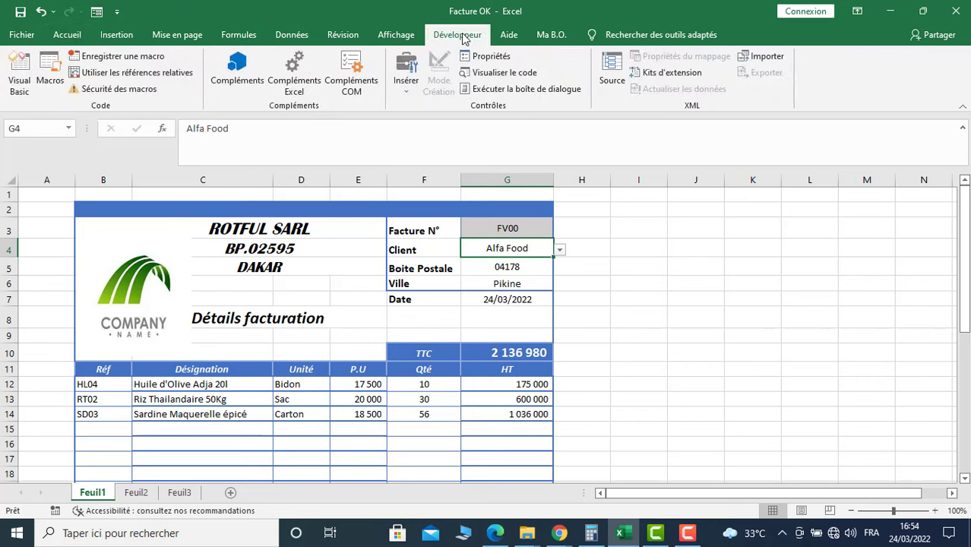
pyautogui.click(409, 91)
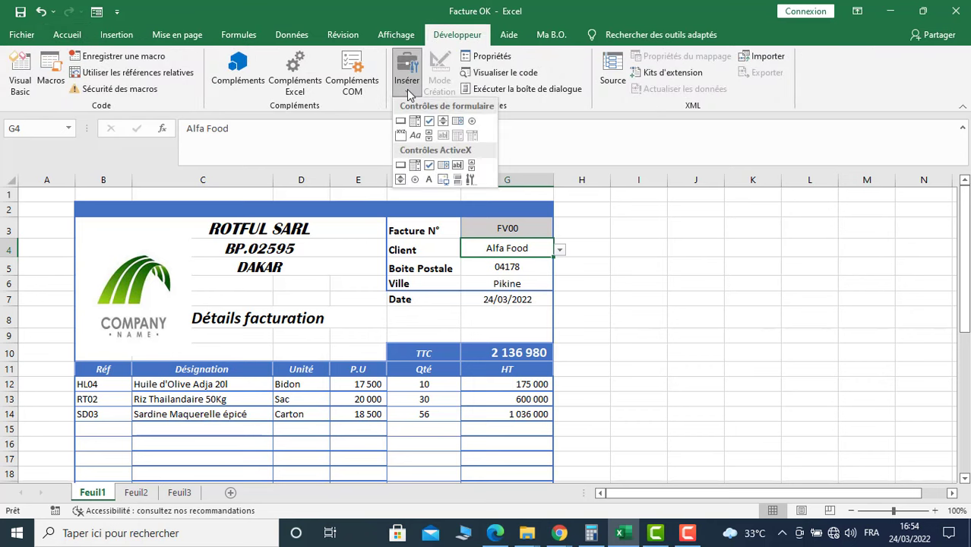
pyautogui.click(443, 124)
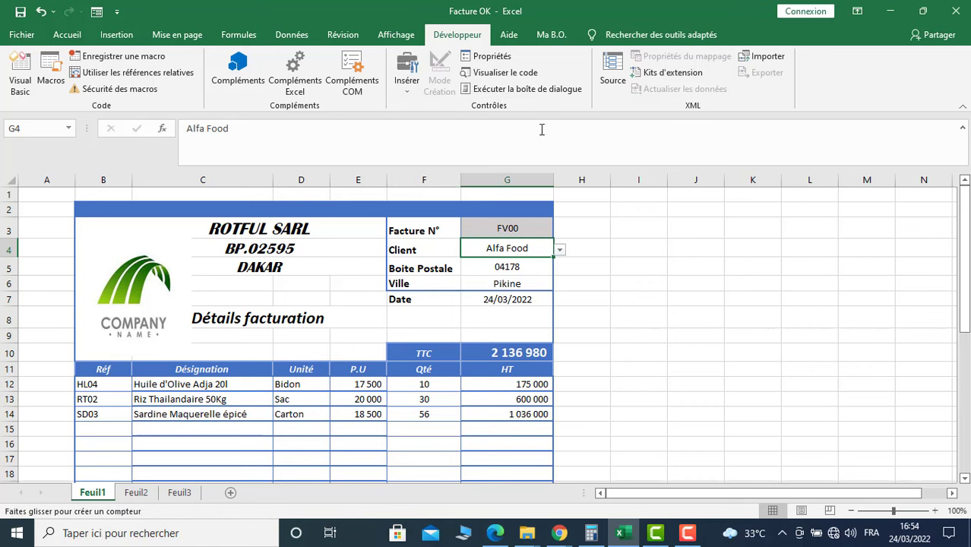
pyautogui.moveTo(542, 217); pyautogui.dragTo(552, 237)
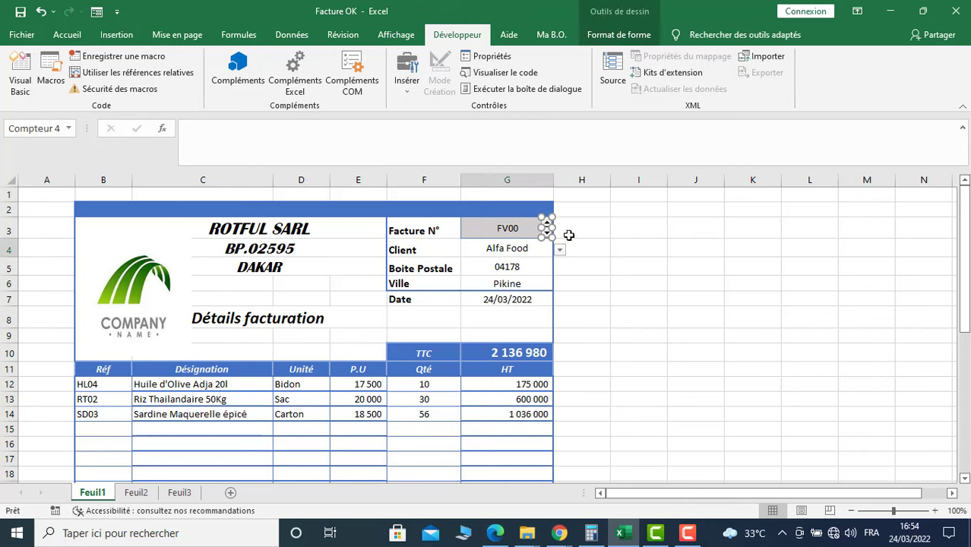
pyautogui.click(638, 227)
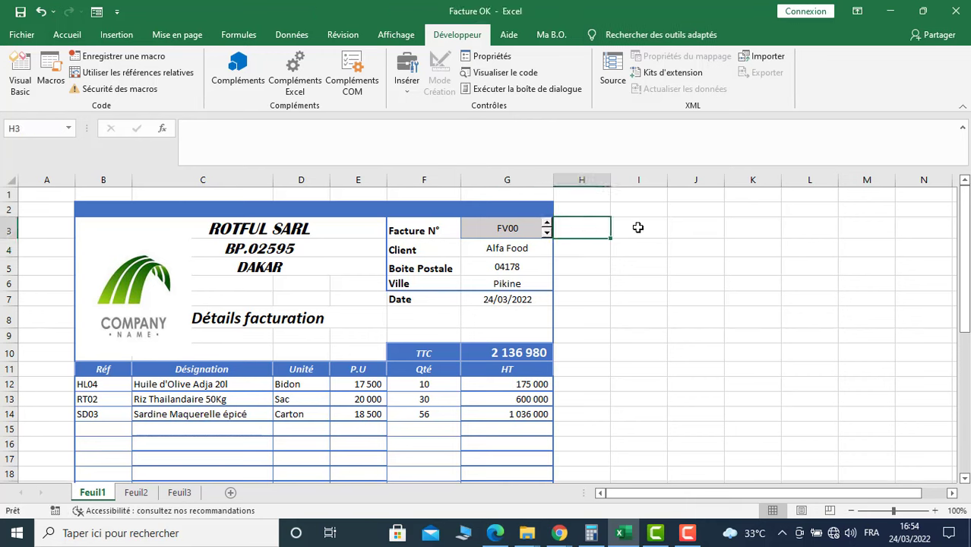
# Link the spin button beside the Facture N° to cell $H$3 in its control format settings
pyautogui.rightClick(546, 233)
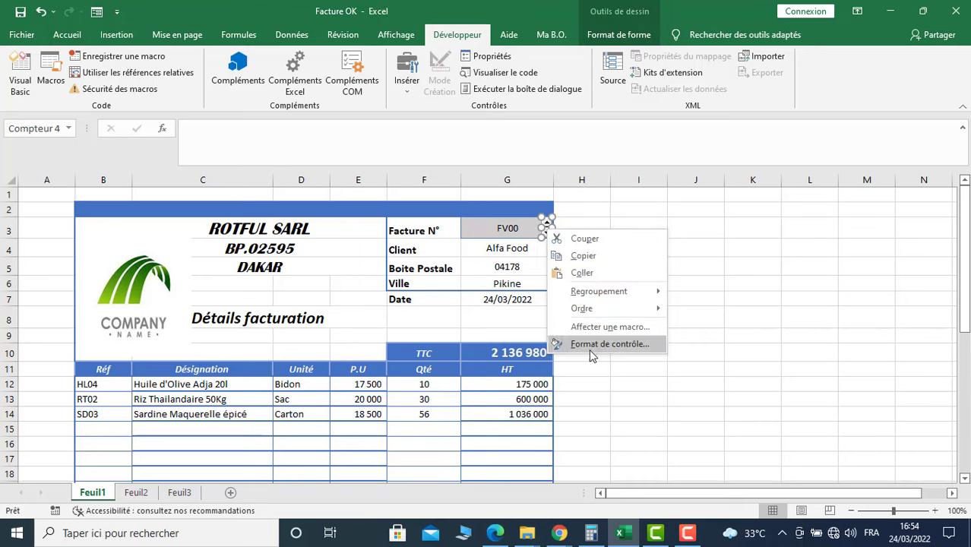
pyautogui.click(599, 345)
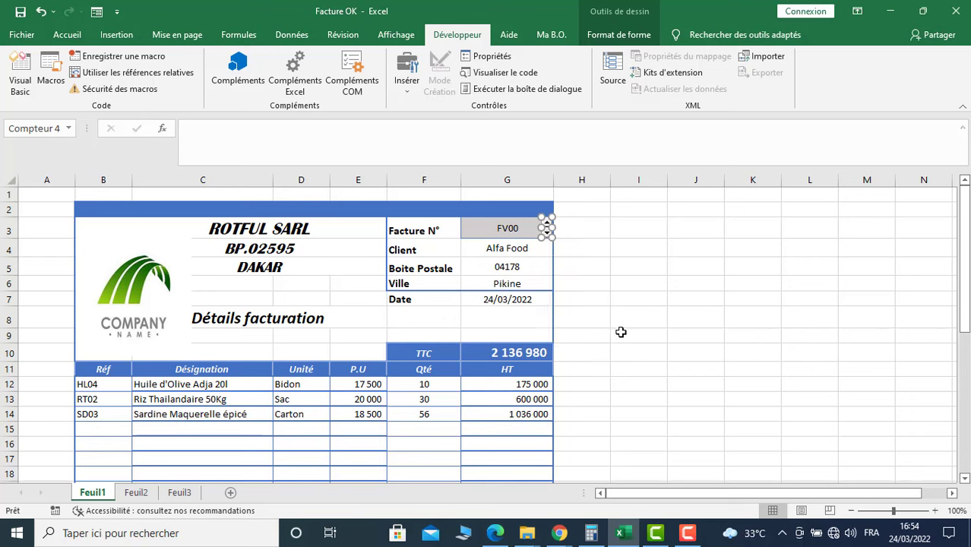
pyautogui.moveTo(120, 230); pyautogui.dragTo(715, 137)
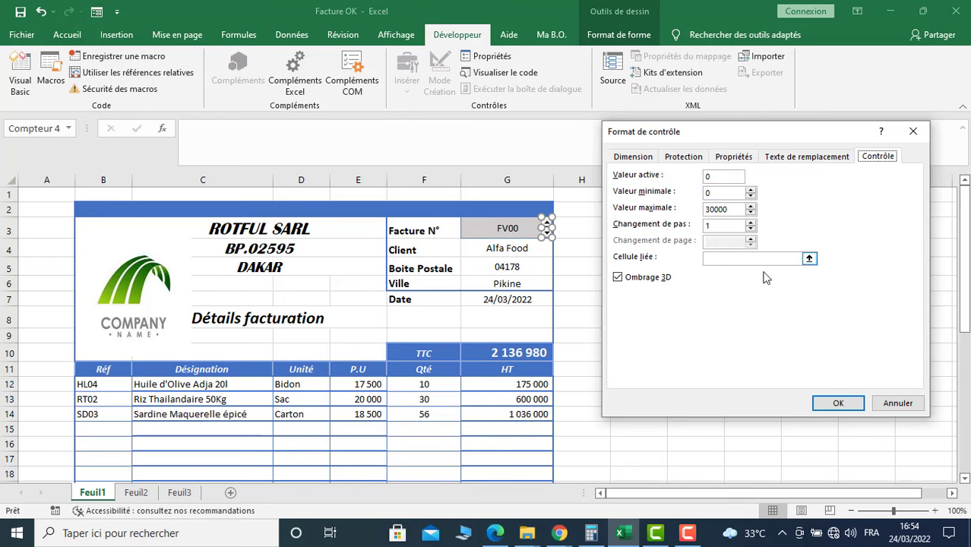
pyautogui.click(733, 260)
pyautogui.click(733, 261)
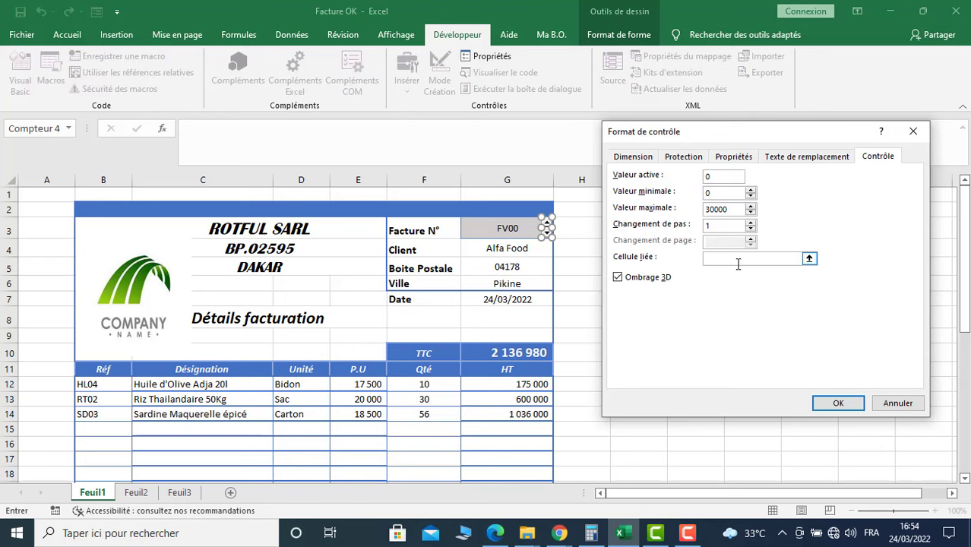
pyautogui.click(574, 230)
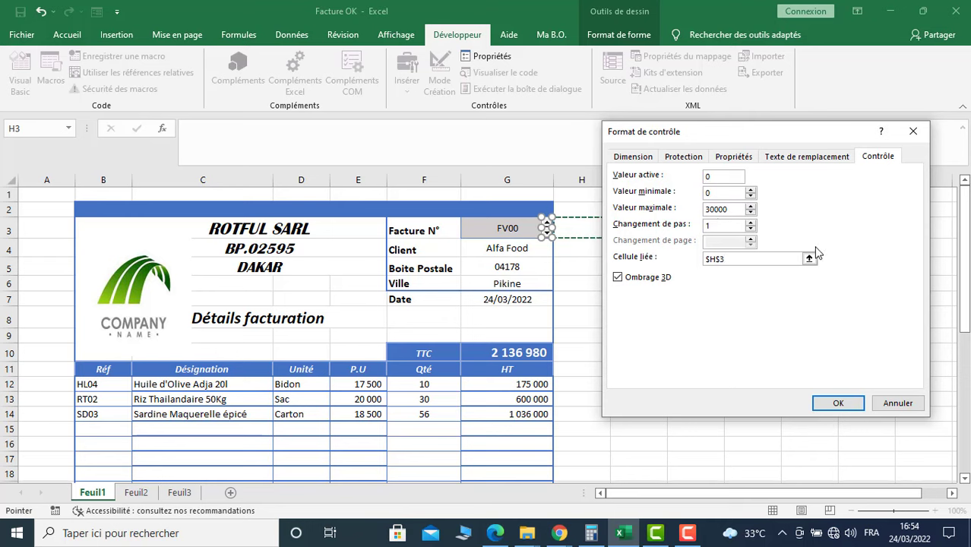
pyautogui.click(827, 407)
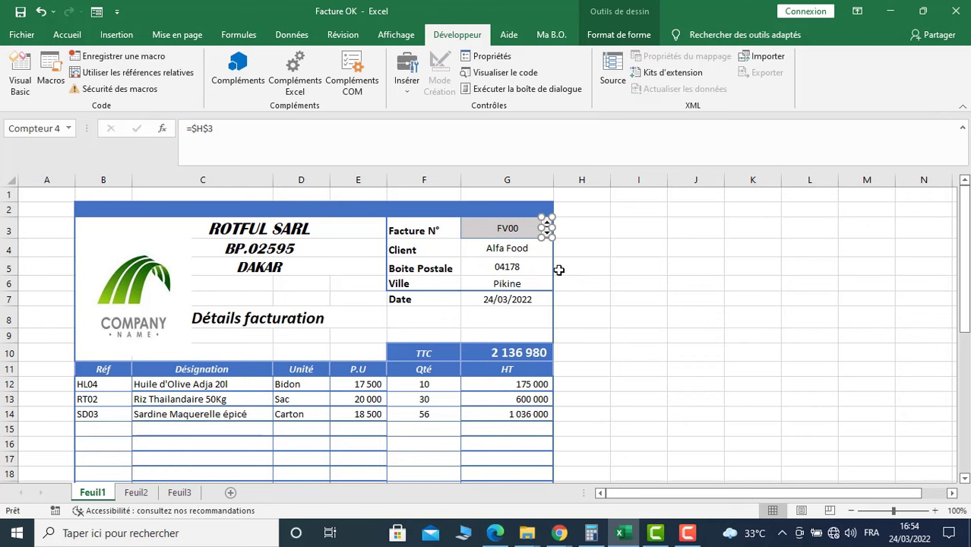
pyautogui.click(592, 261)
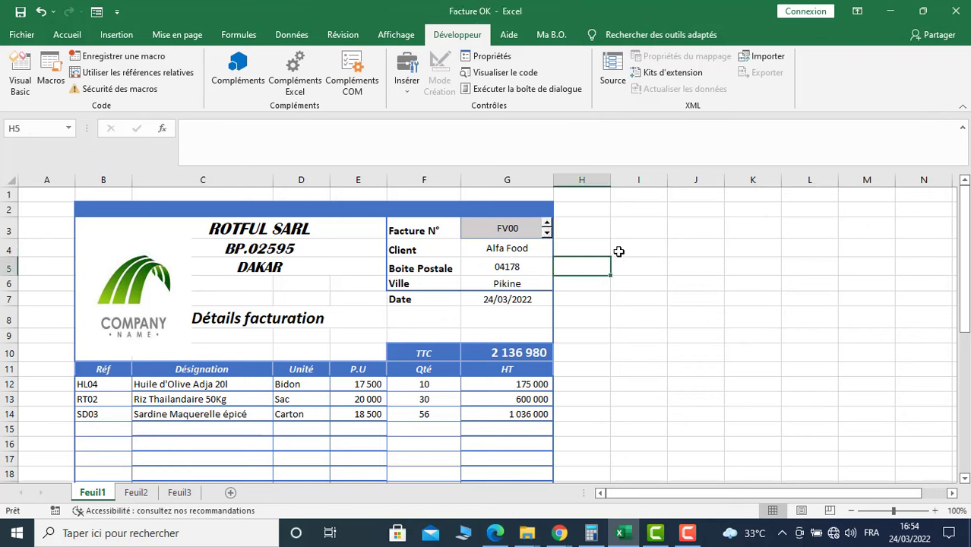
# Raise the invoice counter to 6 with the spin button in G3
pyautogui.click(547, 226)
pyautogui.click(547, 226)
pyautogui.click(546, 225)
pyautogui.click(546, 226)
pyautogui.click(546, 226)
pyautogui.click(546, 226)
# Hide the counter value in H3 by setting its font colour to white
pyautogui.click(592, 233)
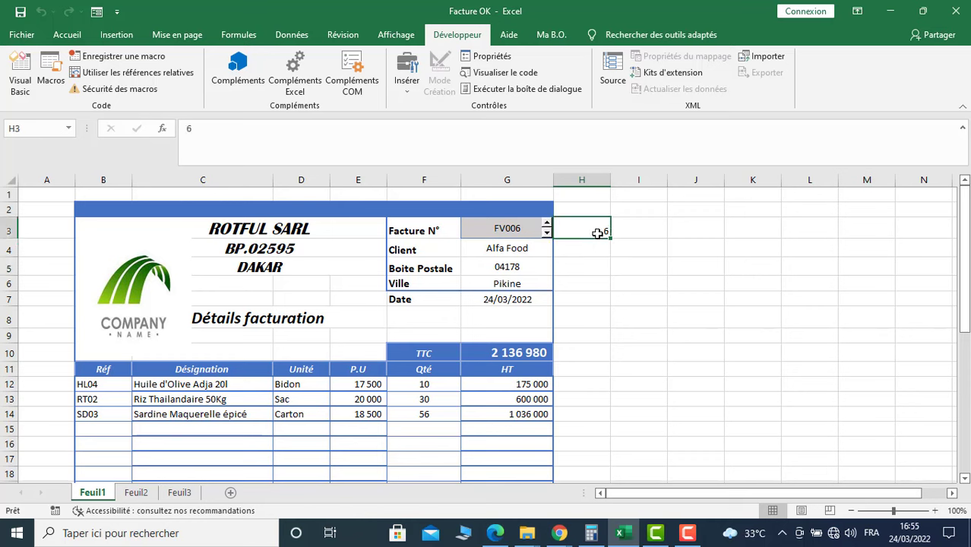
pyautogui.click(67, 35)
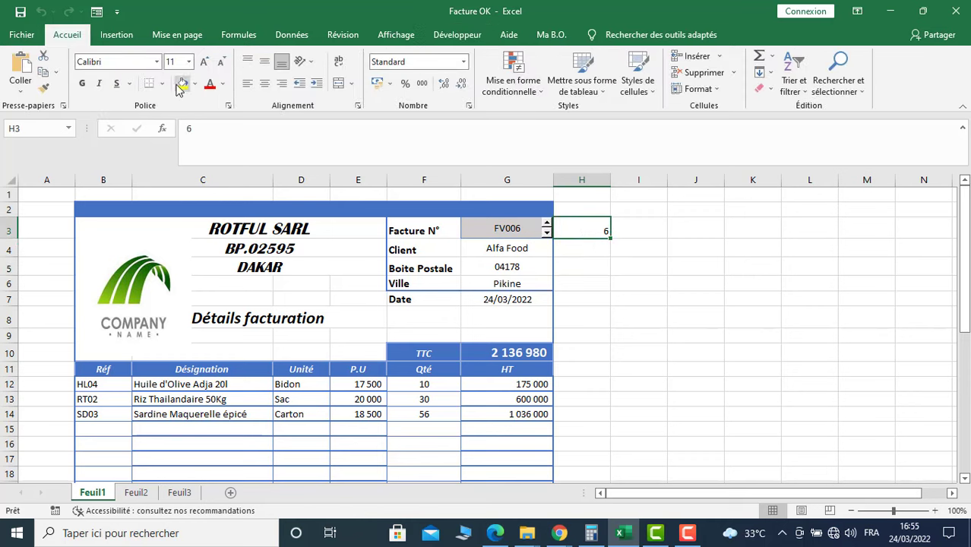
pyautogui.click(222, 83)
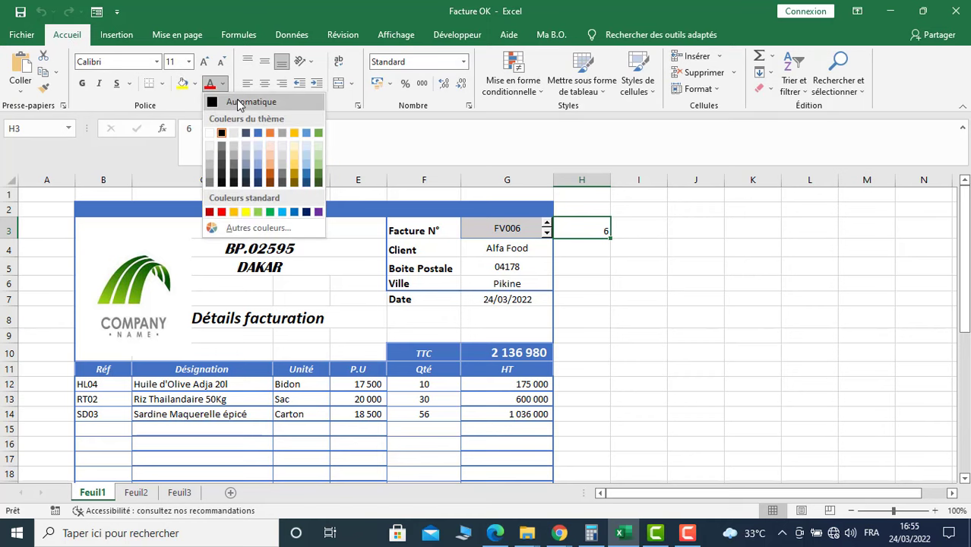
pyautogui.click(211, 133)
pyautogui.click(607, 277)
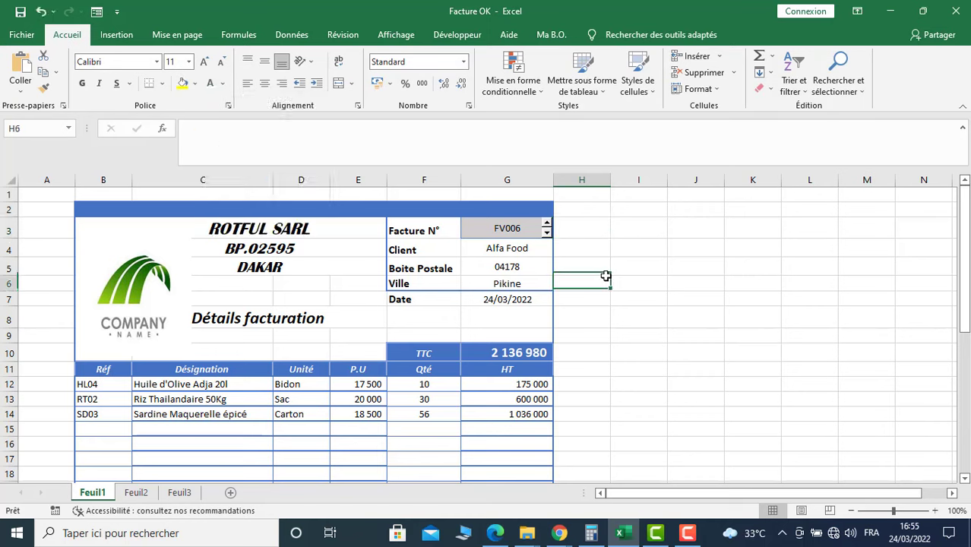
# Advance the Facture N° to FV0010 with the spin button
pyautogui.click(594, 347)
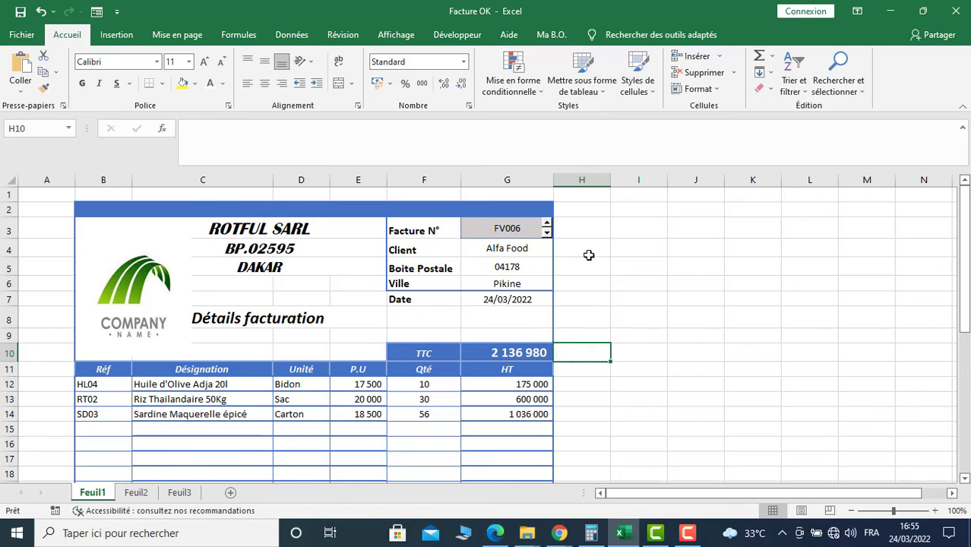
pyautogui.click(585, 268)
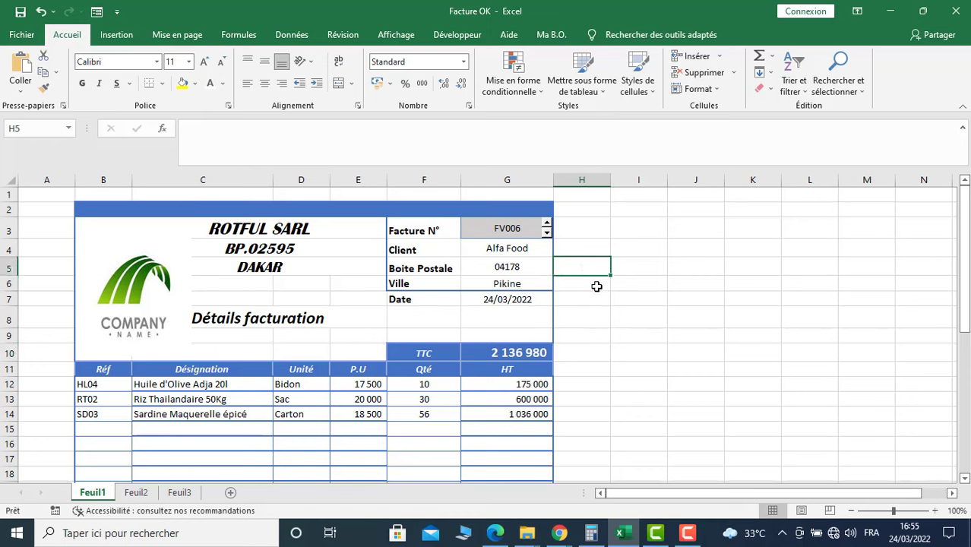
pyautogui.click(546, 225)
pyautogui.click(547, 226)
pyautogui.scroll(-2, 119, 417)
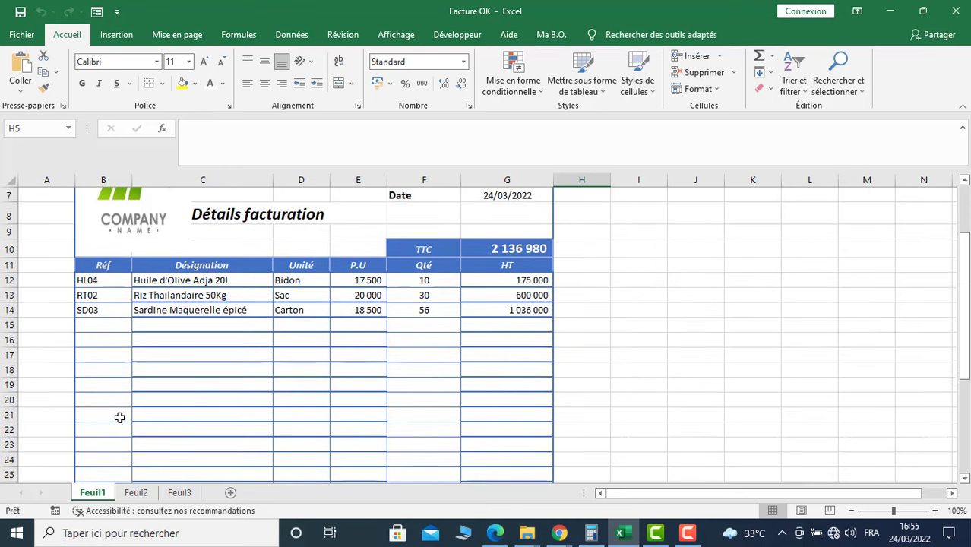
pyautogui.scroll(2, 119, 418)
# Add an invoice line in row 15 with reference SD03 and a quantity of 45
pyautogui.click(105, 429)
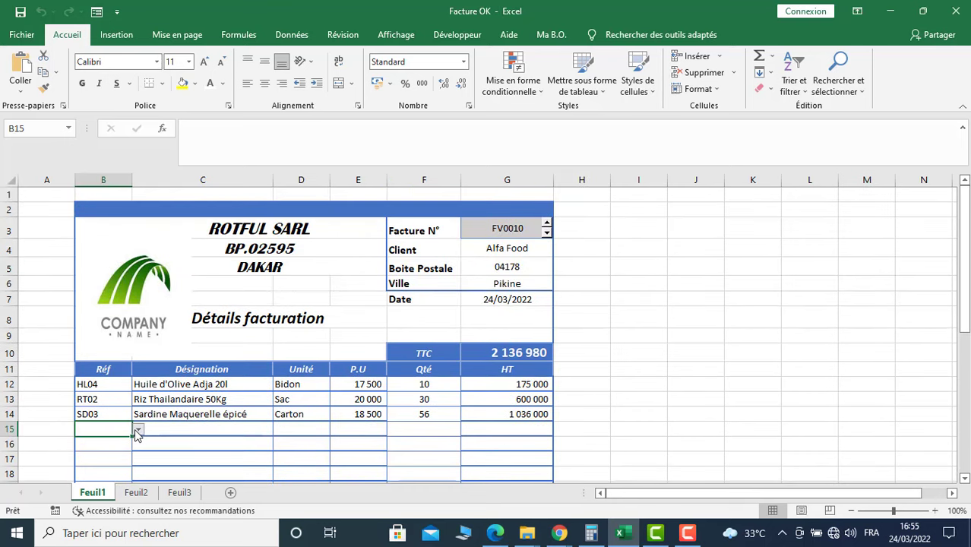
pyautogui.click(138, 430)
pyautogui.click(101, 461)
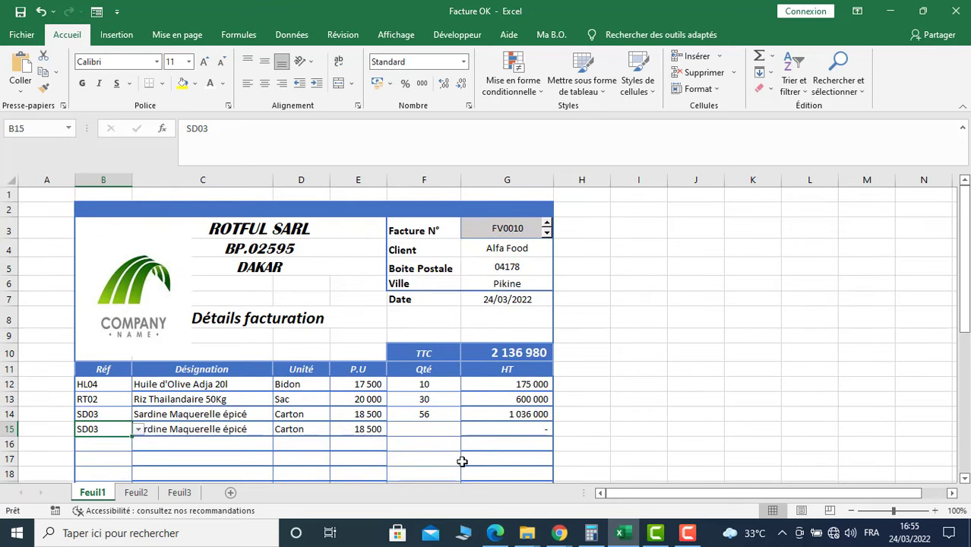
pyautogui.click(430, 430)
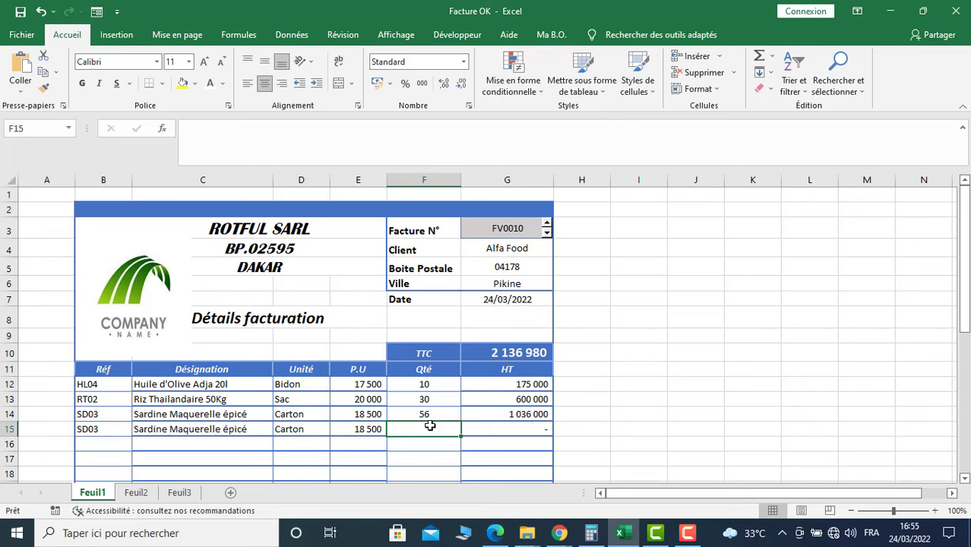
pyautogui.write('45')
pyautogui.press('Return')
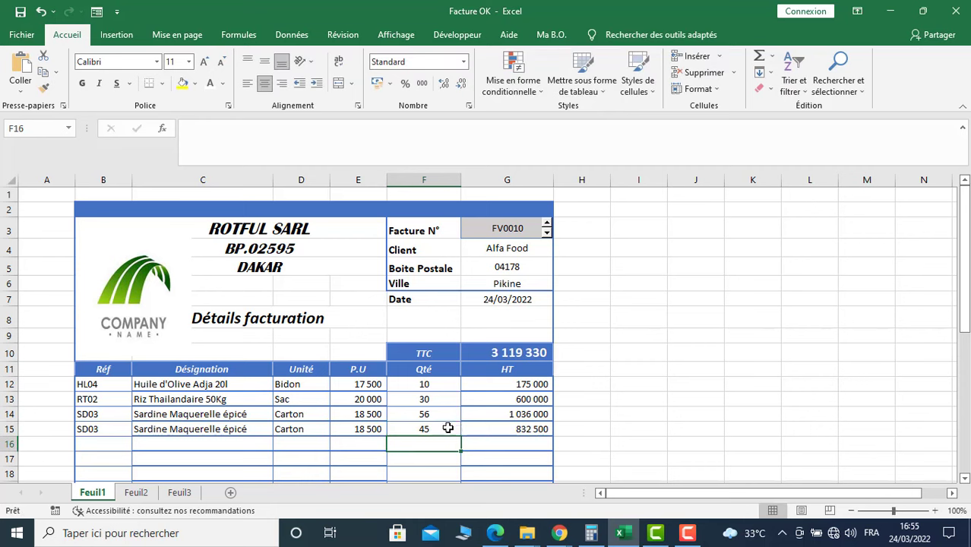
pyautogui.scroll(-3, 493, 442)
pyautogui.scroll(3, 425, 408)
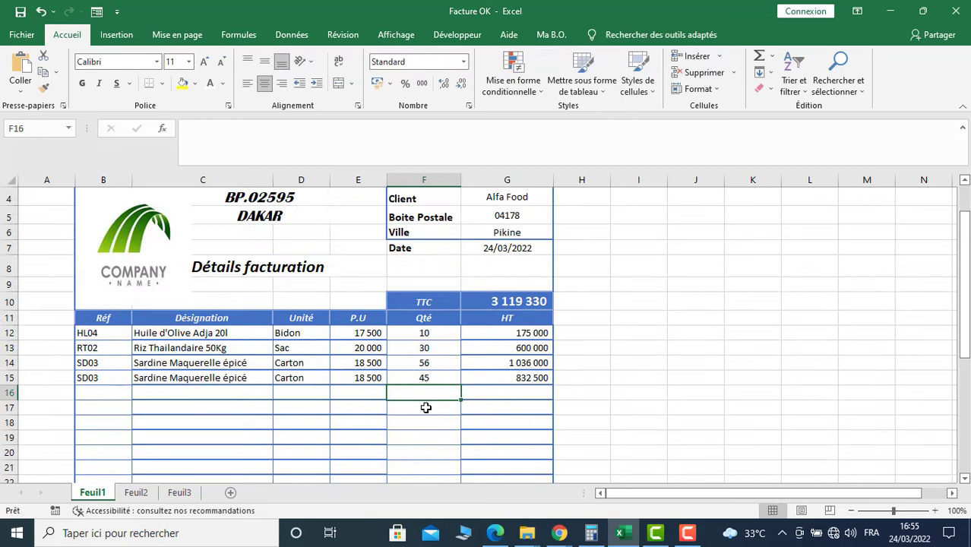
pyautogui.click(608, 307)
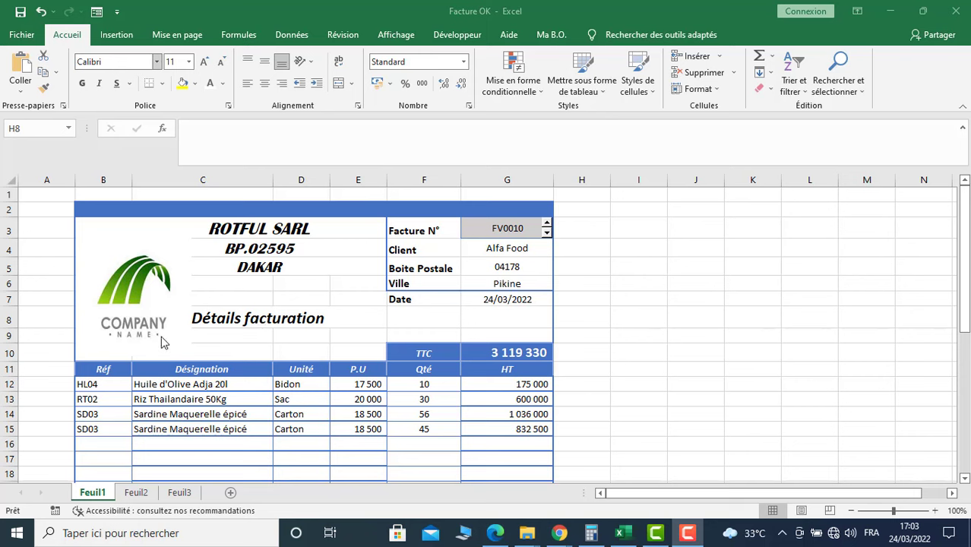
# Define the whole invoice, from B2 to G38, as the print area of the sheet
pyautogui.moveTo(82, 211); pyautogui.dragTo(496, 461)
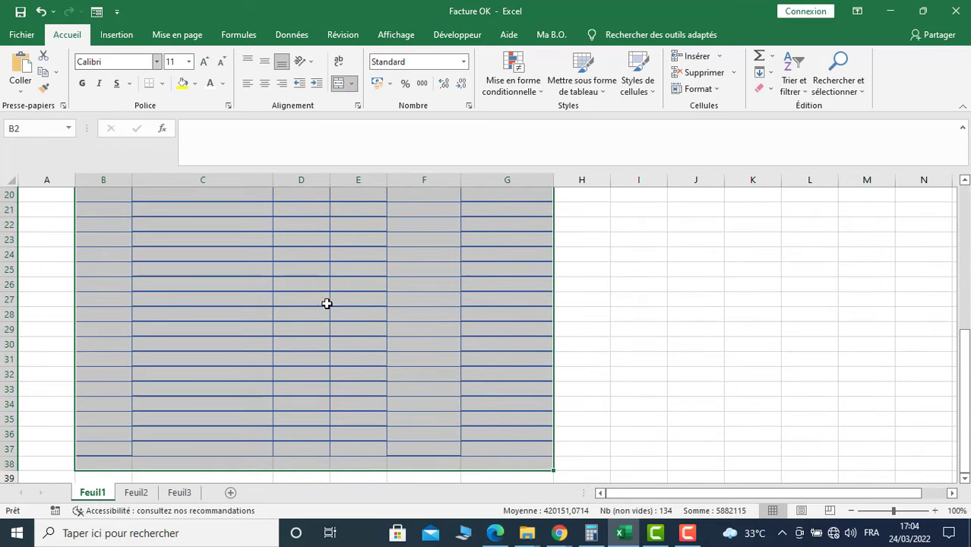
pyautogui.scroll(3, 326, 302)
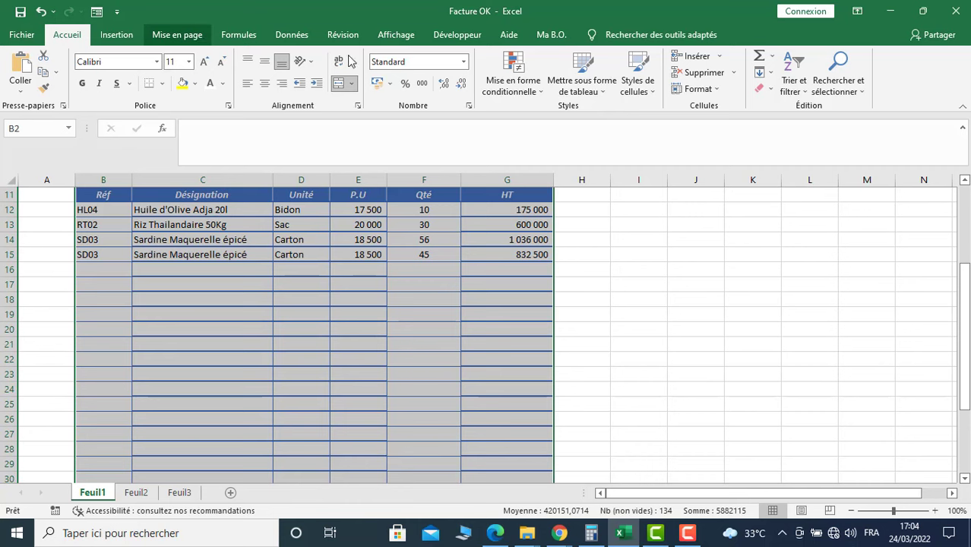
pyautogui.click(162, 37)
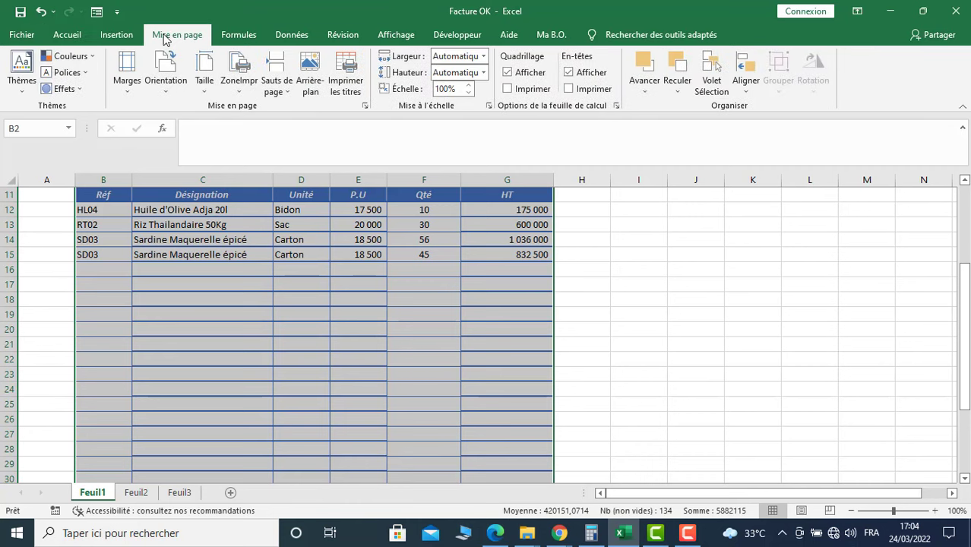
pyautogui.click(239, 95)
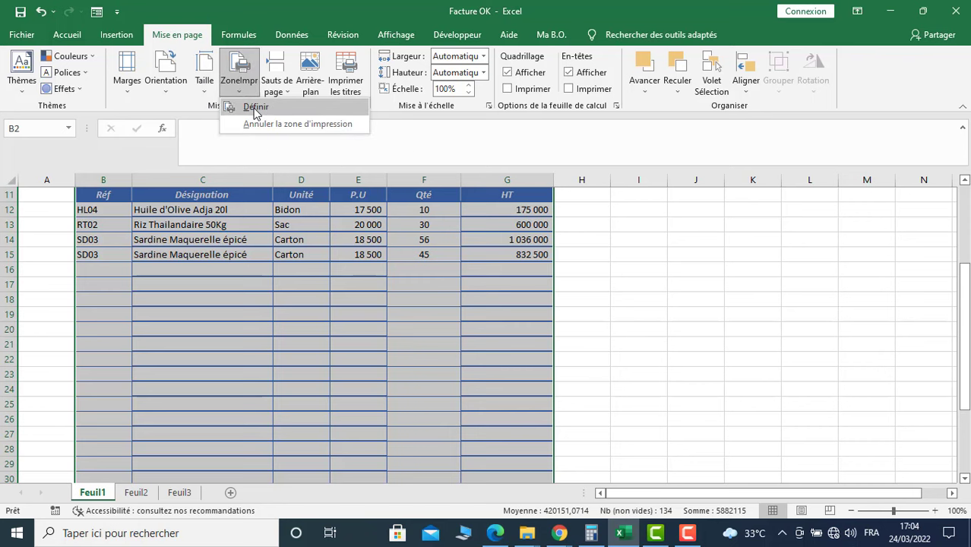
pyautogui.click(255, 108)
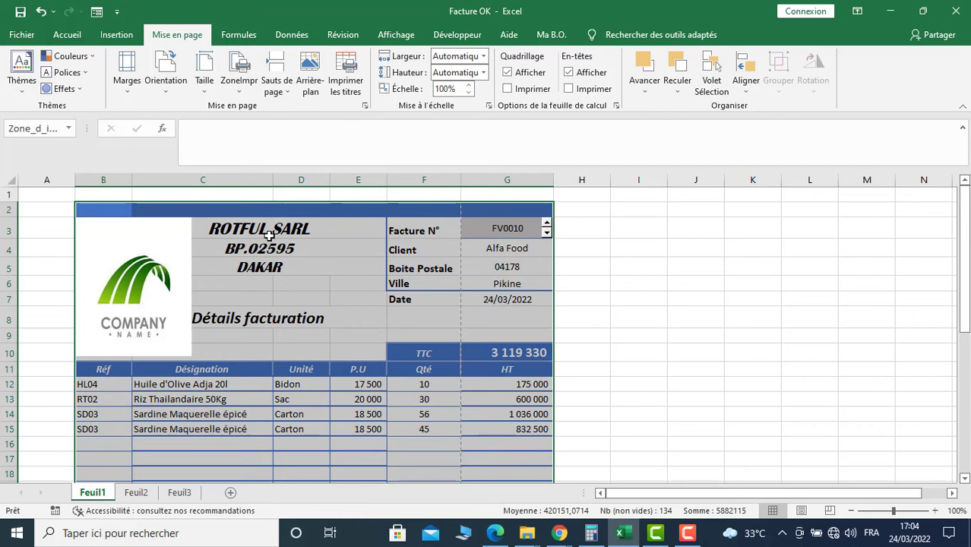
# Scale the printout to 1 page in width and 1 page in height, and check the invoice in the print preview
pyautogui.click(484, 58)
pyautogui.click(467, 87)
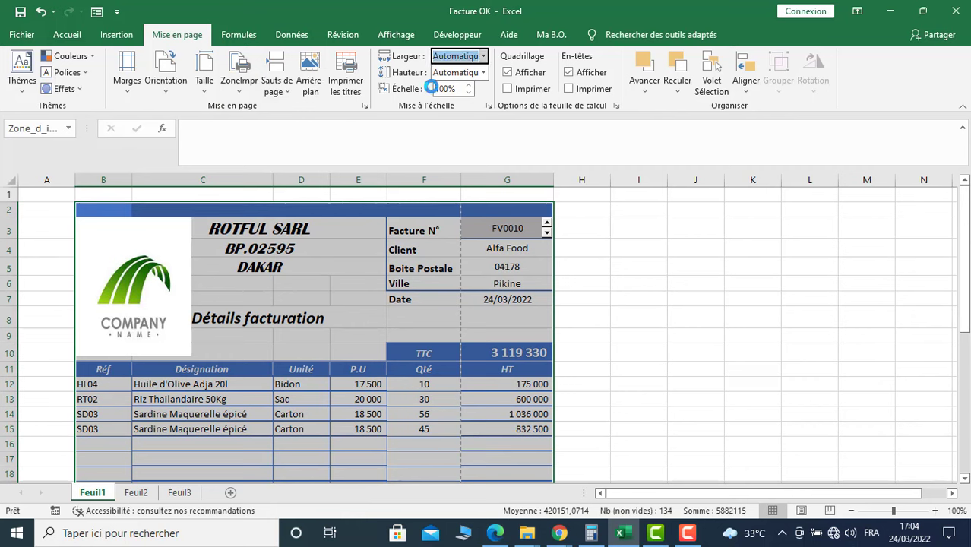
pyautogui.click(483, 74)
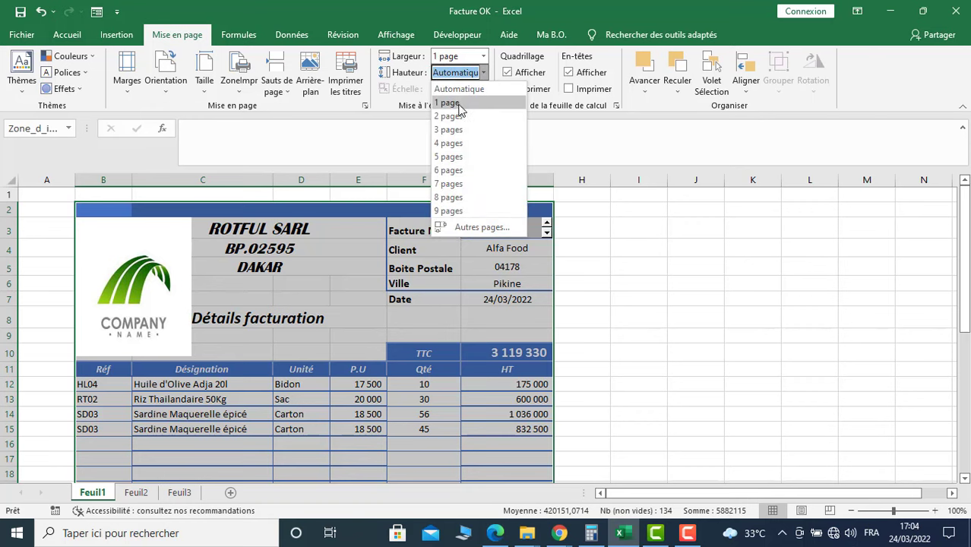
pyautogui.click(448, 102)
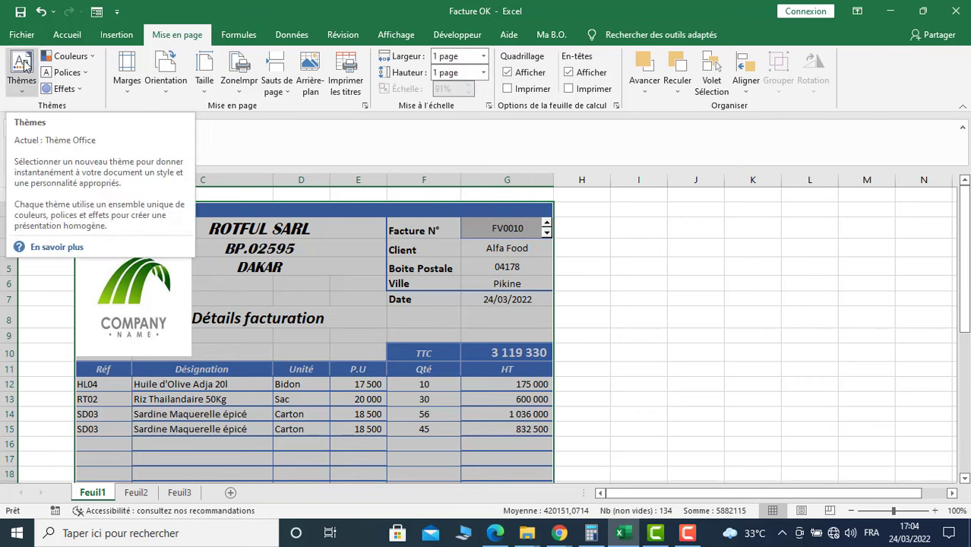
pyautogui.hotkey('ctrl', 'p')
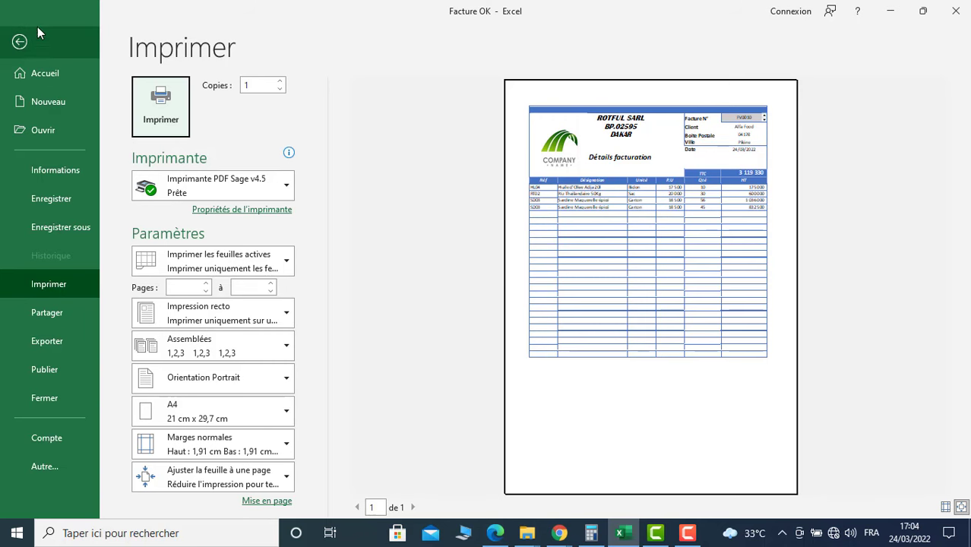
pyautogui.click(19, 43)
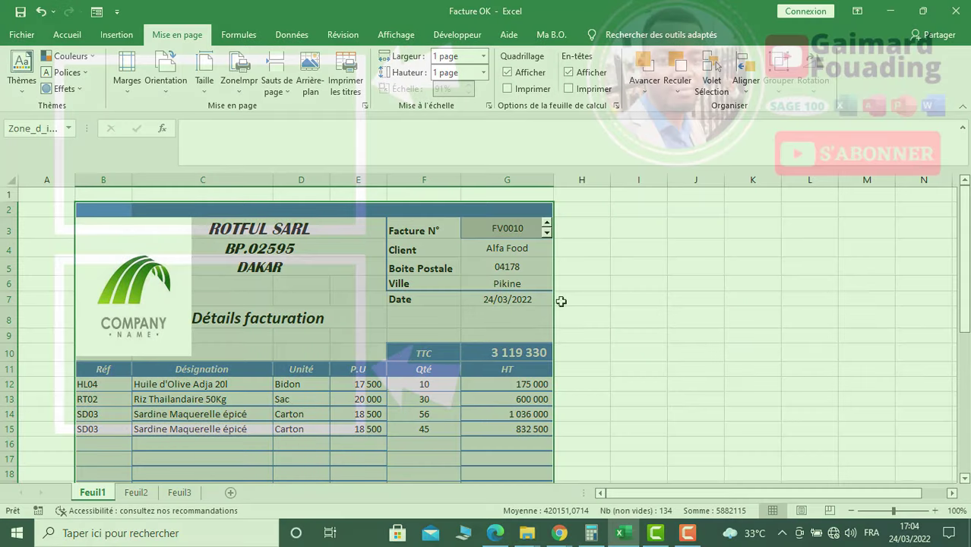